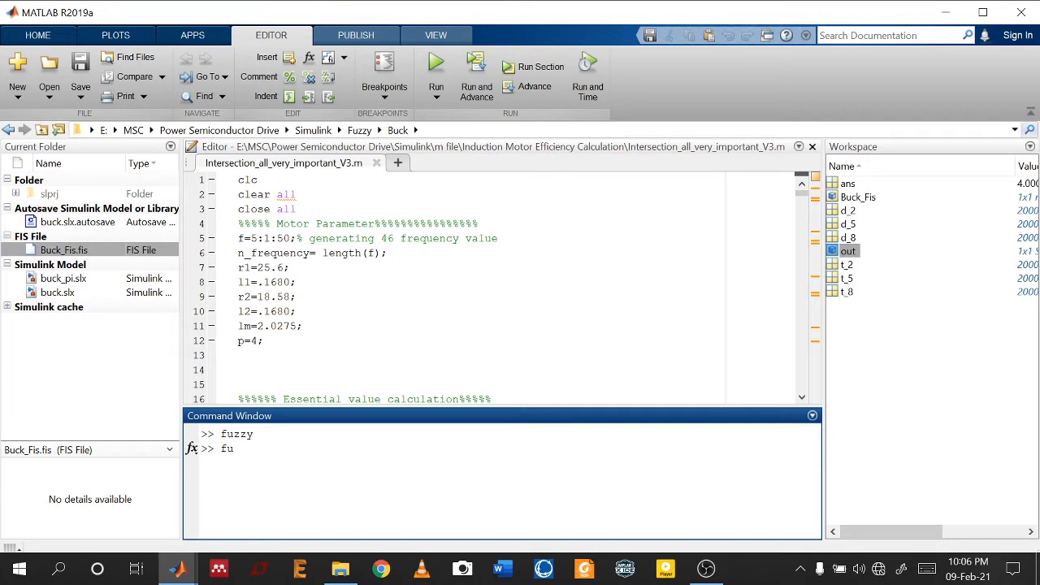
Launch the Fuzzy Logic Designer with the fuzzy command and import Buck_Fis.fis from file
key("Return")
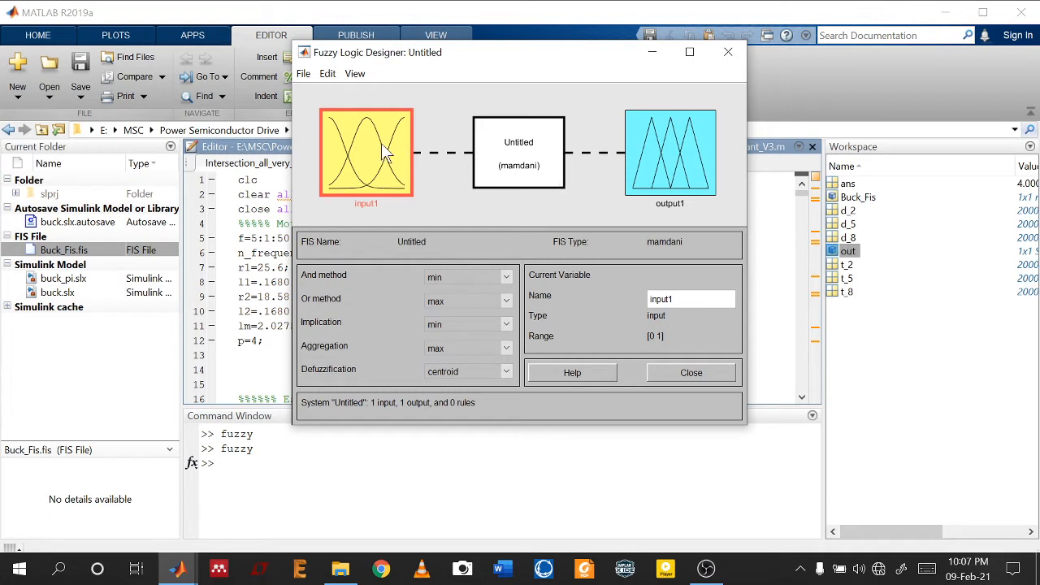
left_click(303, 73)
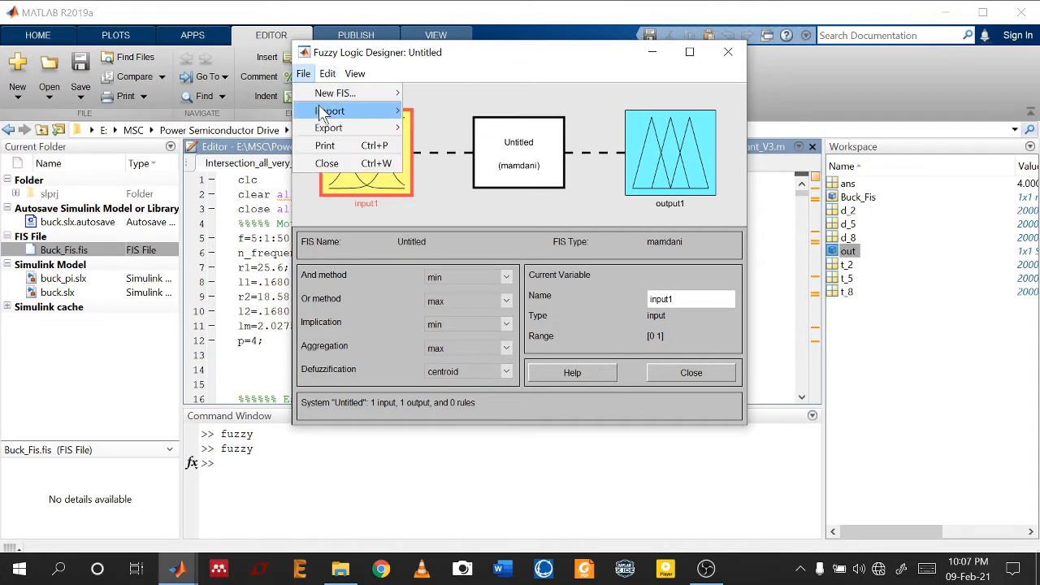
mouse_move(327, 112)
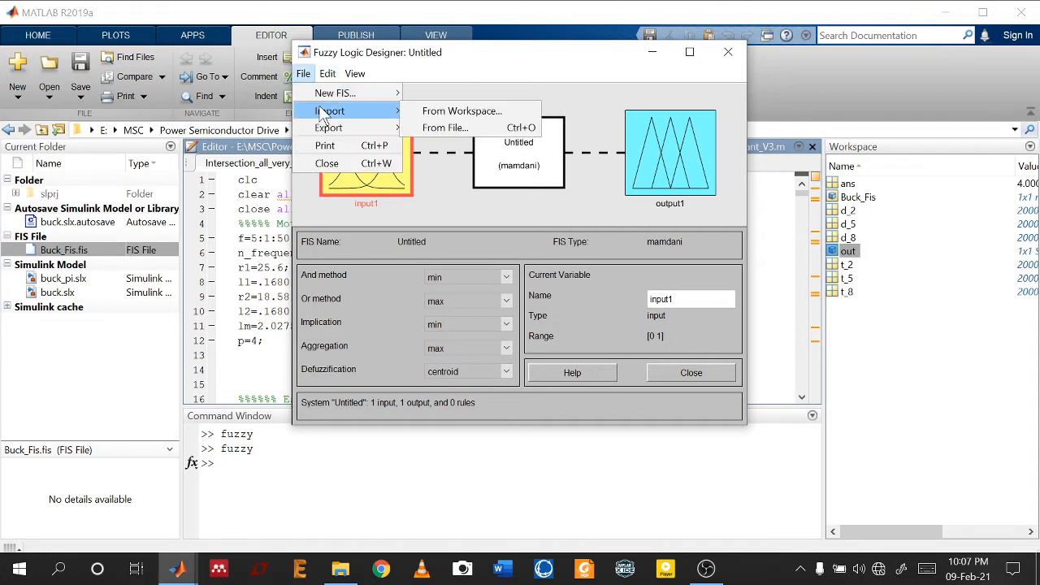
left_click(438, 127)
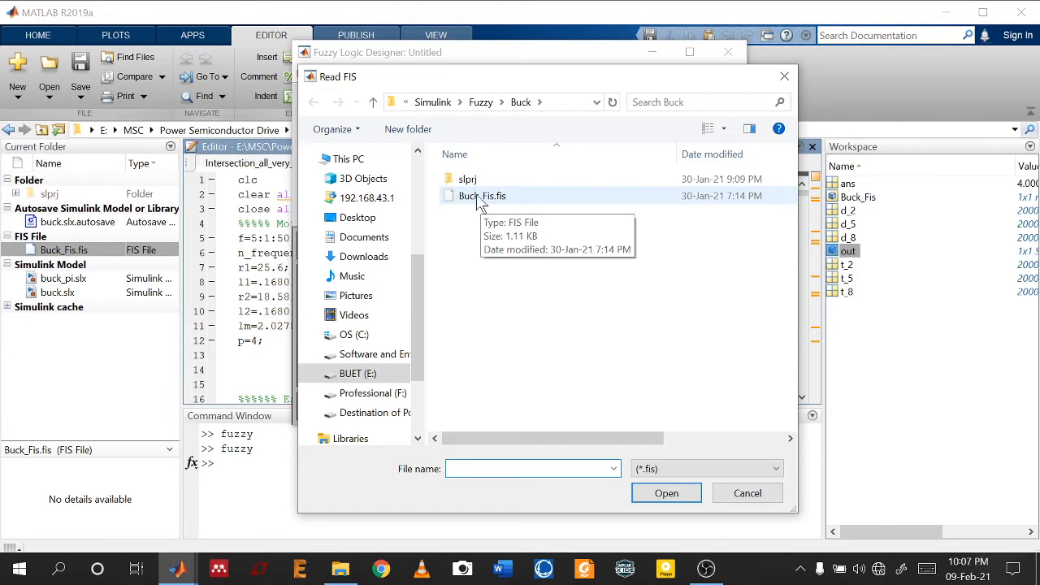
left_click(487, 198)
double_click(487, 198)
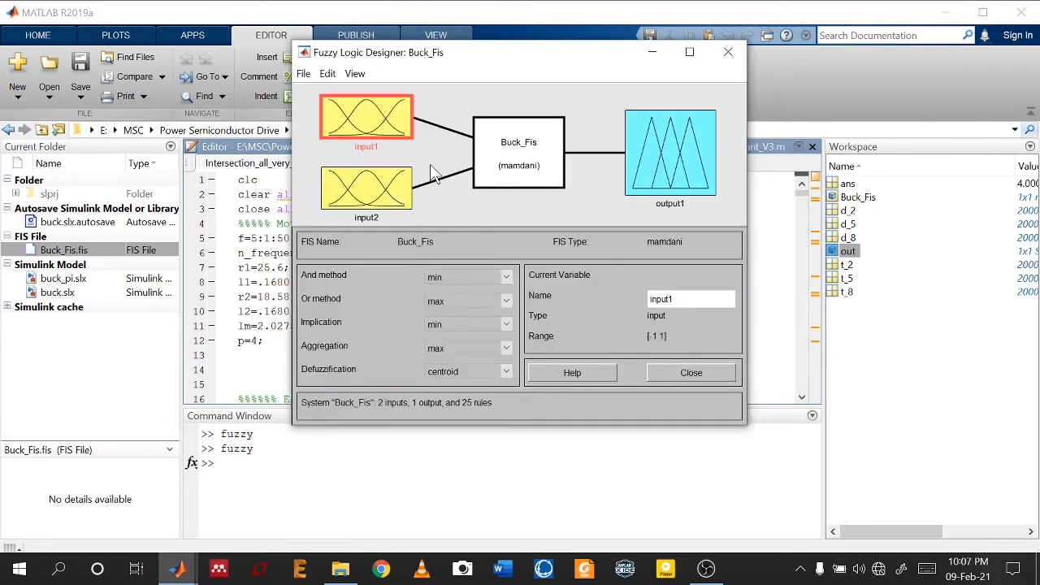
Review the properties of input1, input2 and output1, and examine the NS membership function of input1
left_click(387, 203)
left_click(378, 138)
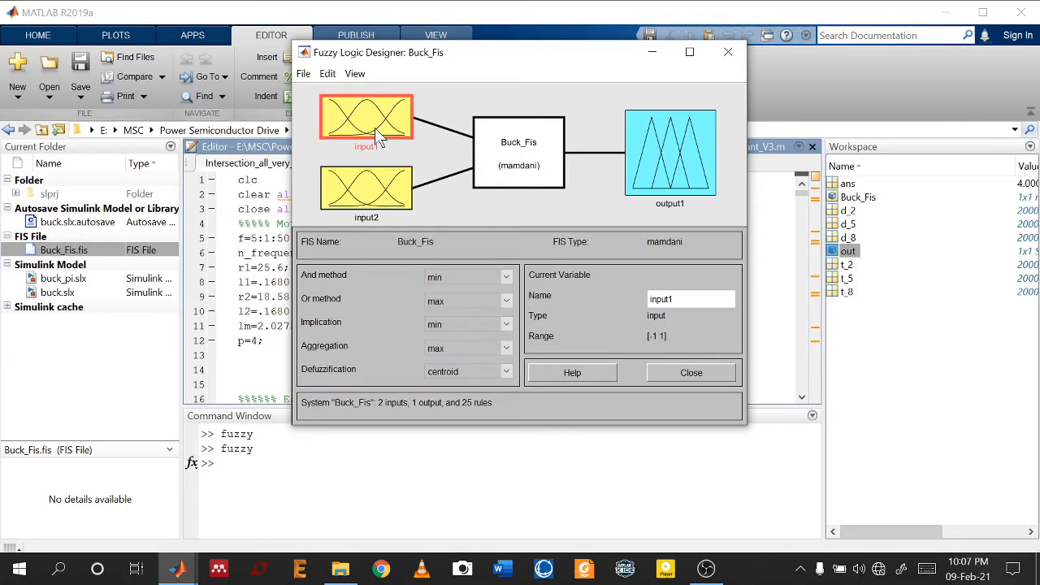
left_click(391, 187)
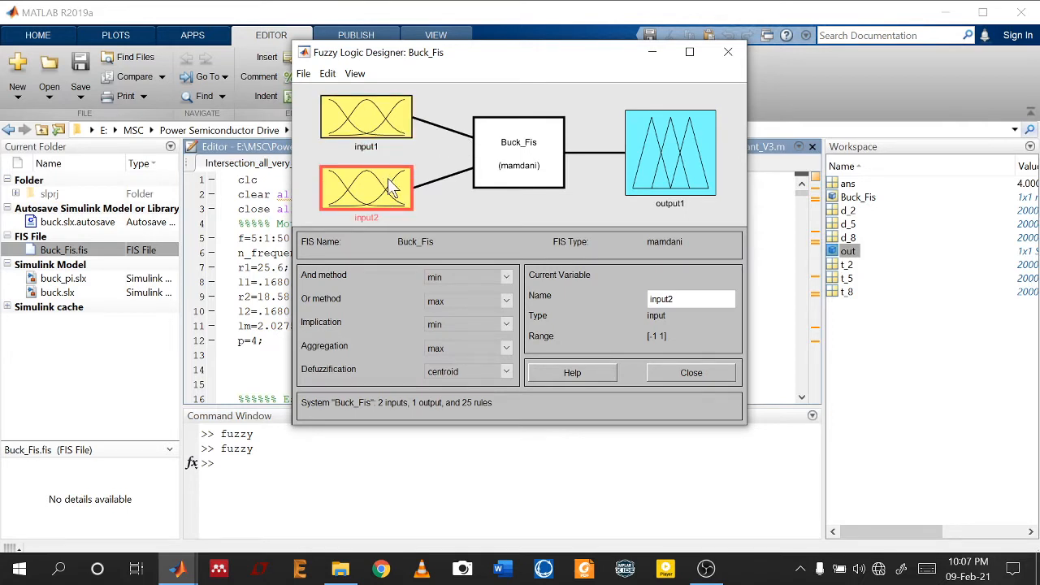
left_click(704, 168)
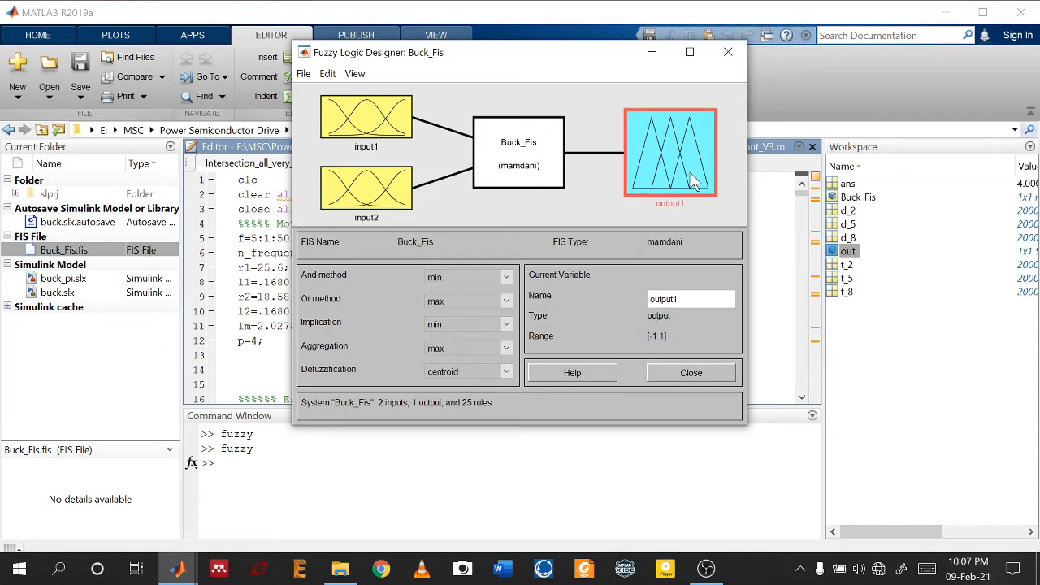
double_click(372, 115)
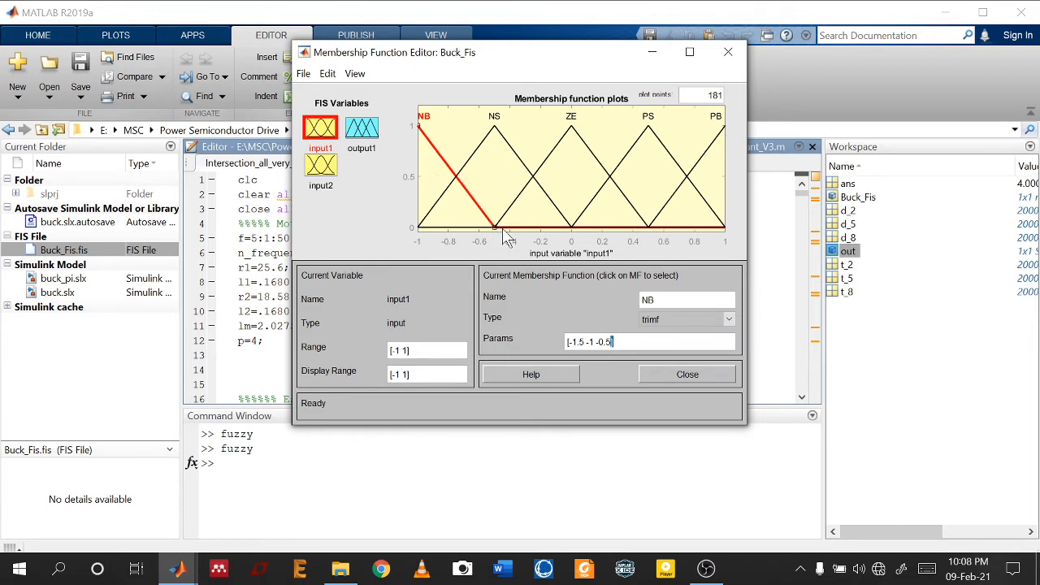
left_click(489, 140)
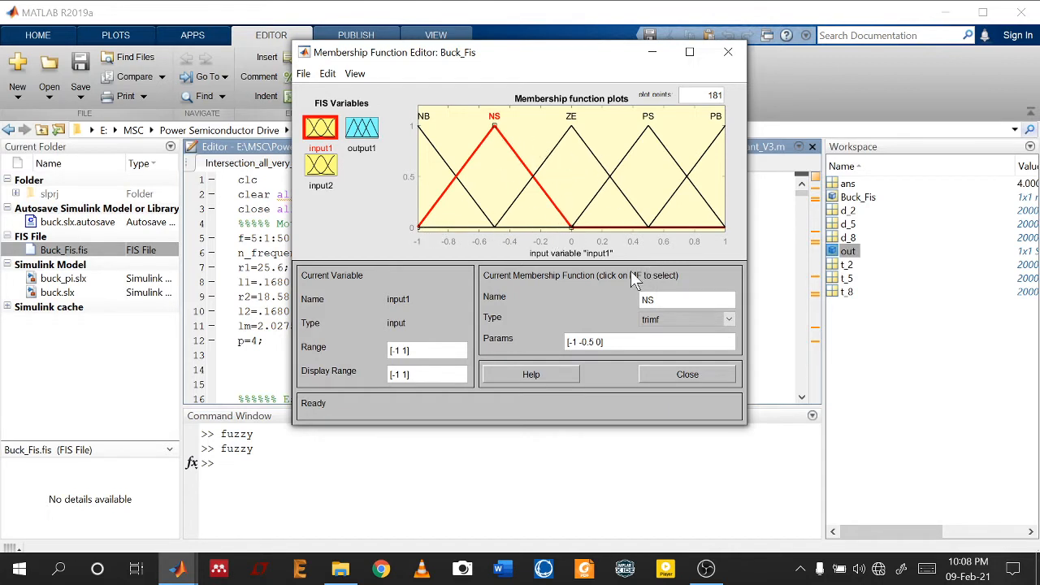
Create a new Mamdani fuzzy inference system and open the membership functions of its input1
left_click(306, 75)
mouse_move(339, 92)
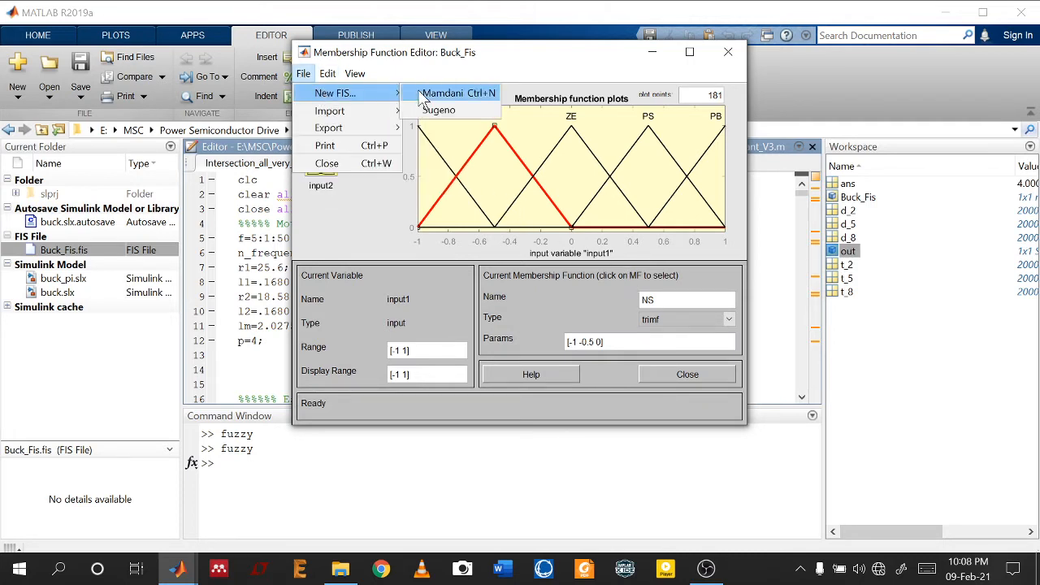
left_click(430, 94)
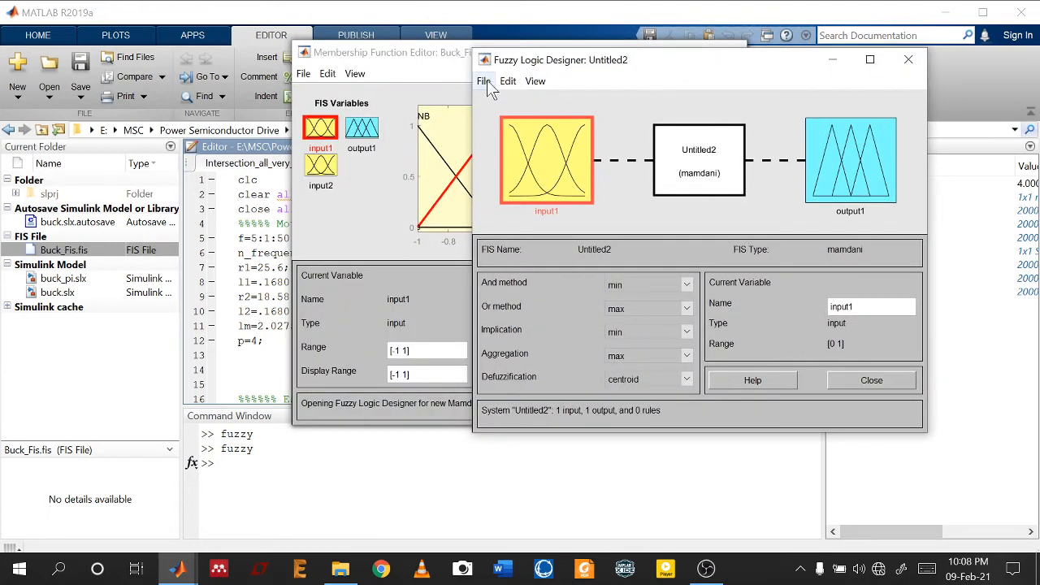
left_click(487, 80)
mouse_move(508, 81)
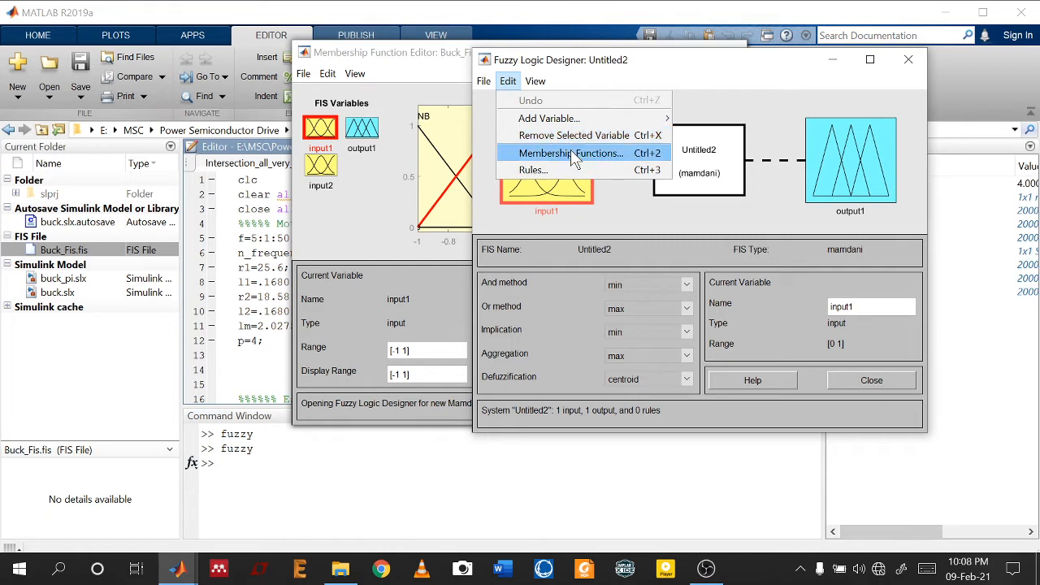
left_click(573, 154)
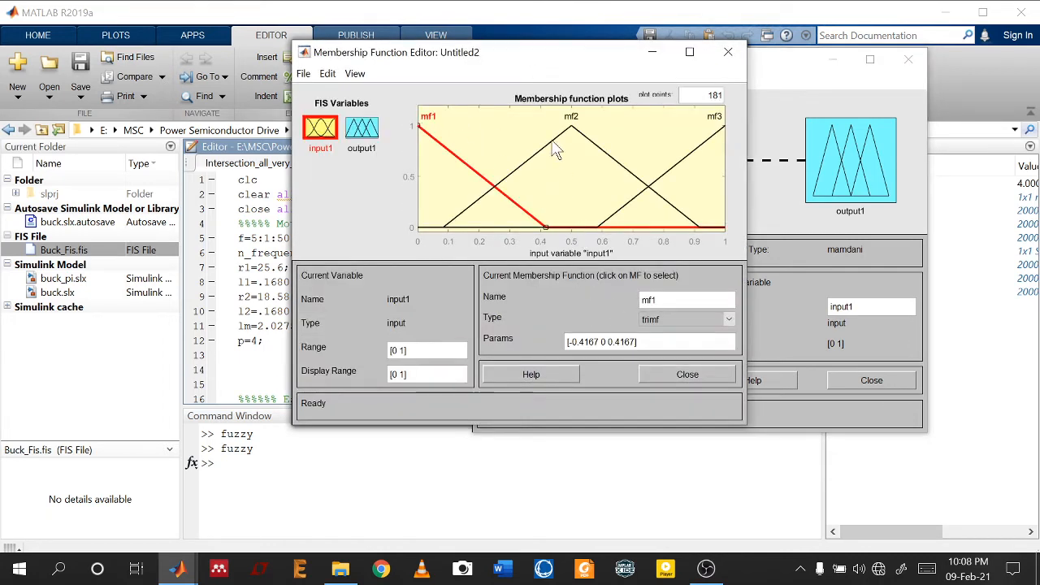
Add two trimf membership functions to input1 of the new Mamdani system
left_click(303, 73)
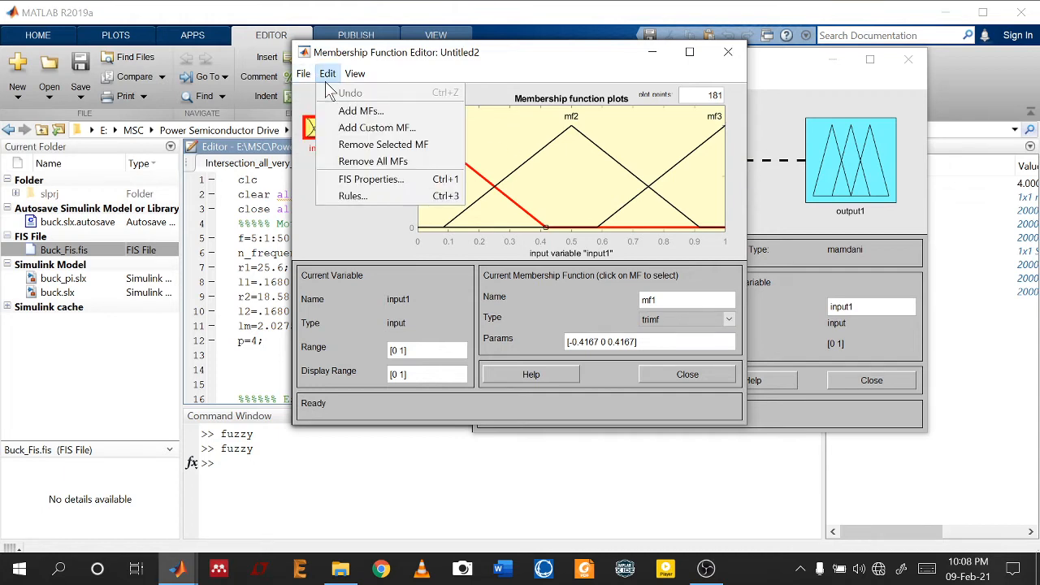
mouse_move(326, 73)
left_click(362, 111)
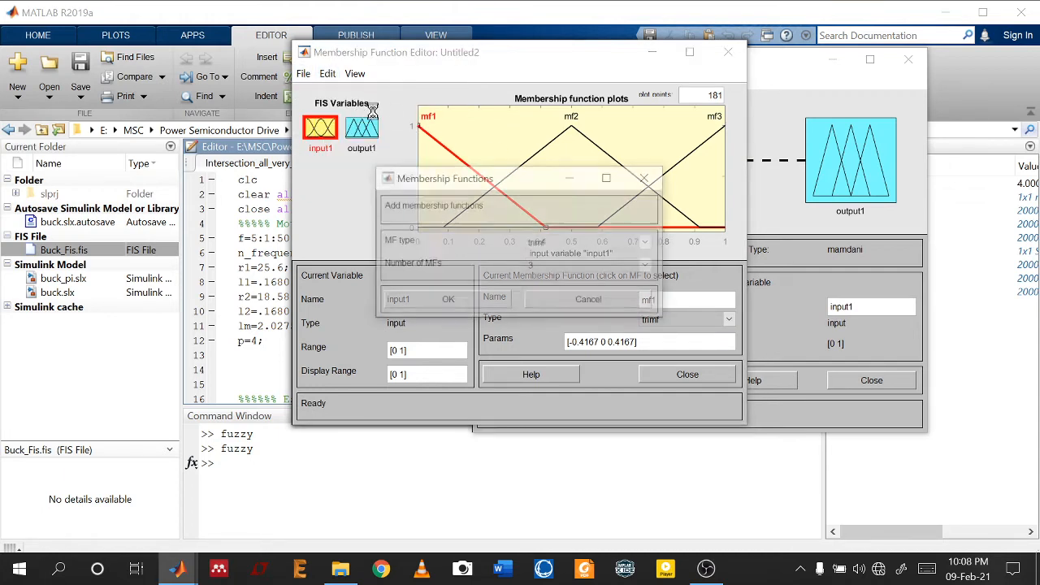
left_click(539, 266)
left_click(544, 292)
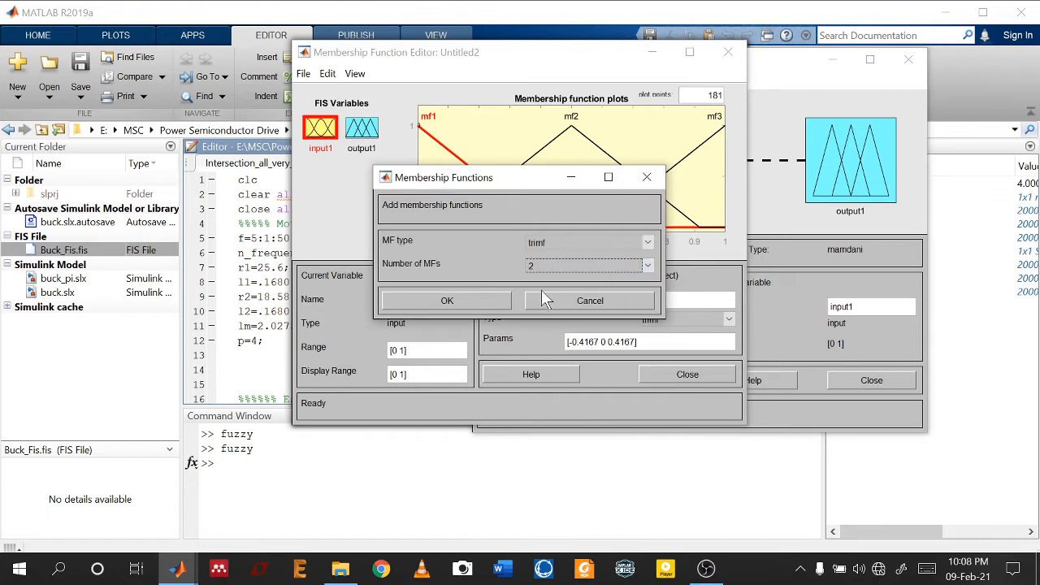
left_click(481, 299)
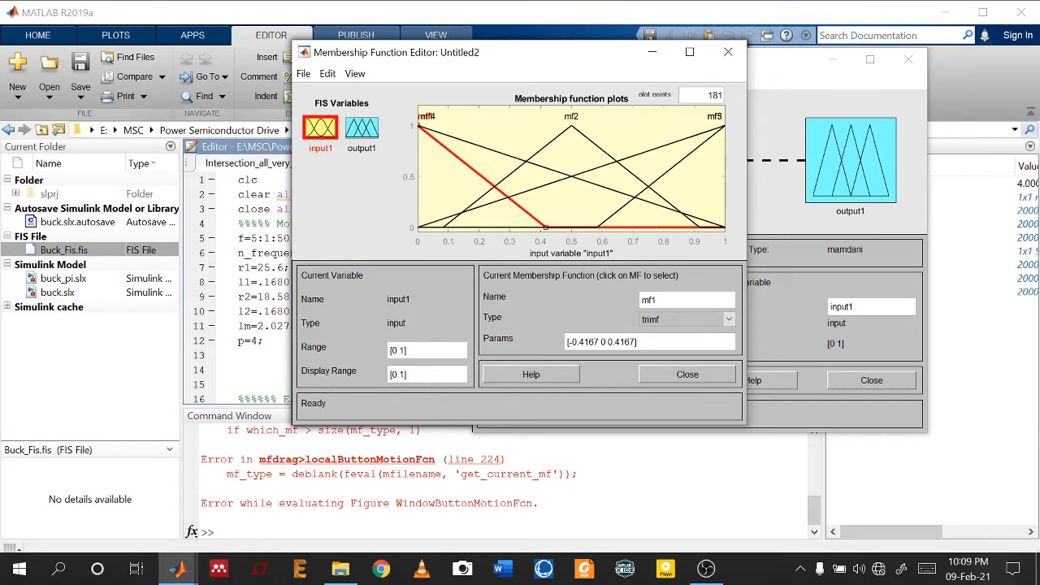
Set the parameters of membership function mf1 to [0 0.5 1]
key("BackSpace")
key("BackSpace")
key("BackSpace")
key("BackSpace")
key("BackSpace")
key("BackSpace")
key("BackSpace")
key("BackSpace")
type("0")
key("Right")
key("Right")
key("Right")
key("Right")
key("Right")
key("Delete")
key("Delete")
key("Delete")
key("BackSpace")
key("BackSpace")
key("BackSpace")
key("BackSpace")
key("BackSpace")
type("0.5 1")
key("Return")
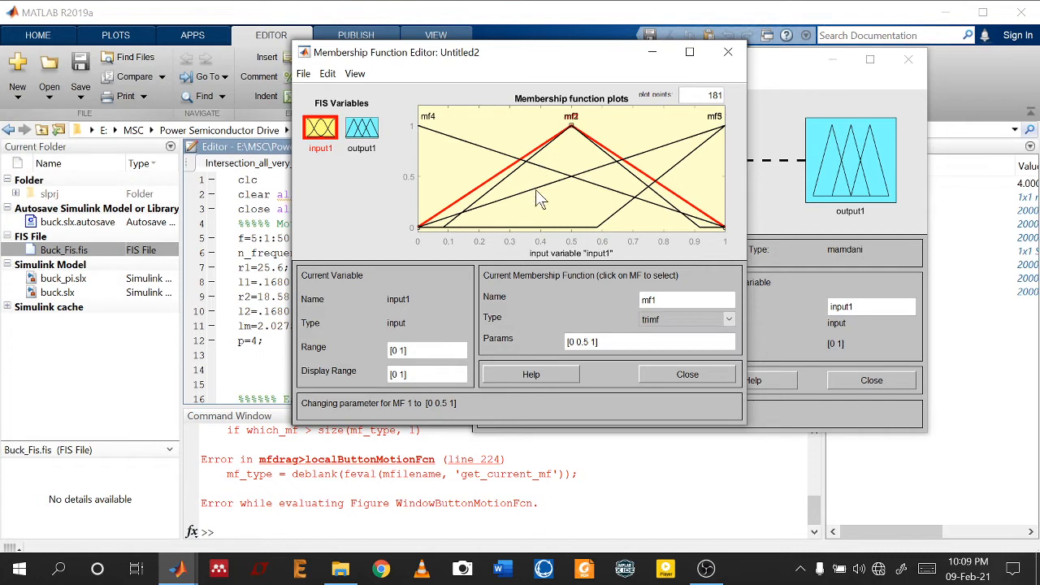
Compare mf4 and the input range with the Buck_Fis membership functions, and close the Membership Function Editor of Untitled2
left_click(477, 146)
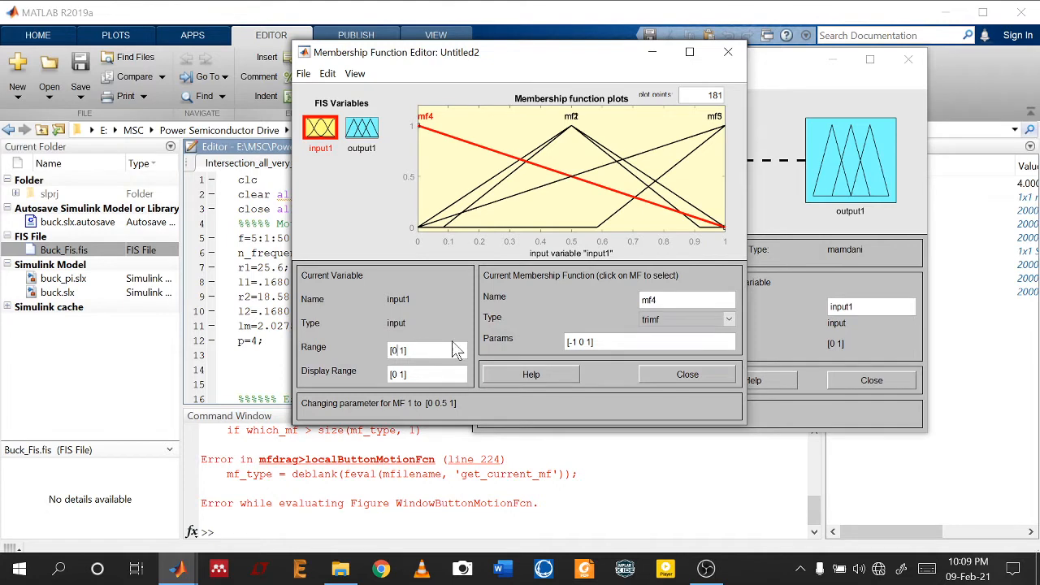
left_click_drag(504, 62, 857, 110)
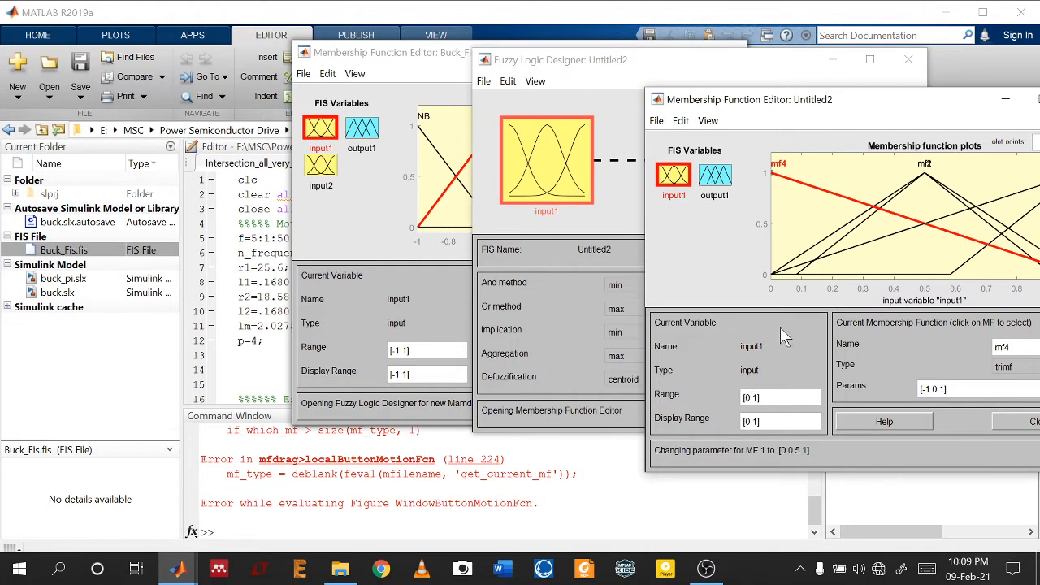
left_click(350, 230)
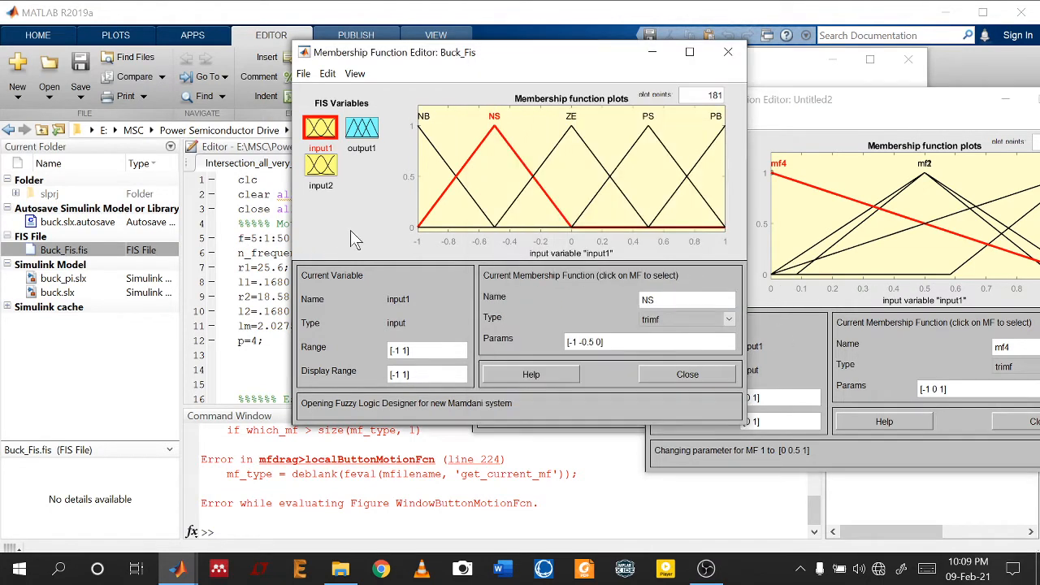
left_click(819, 124)
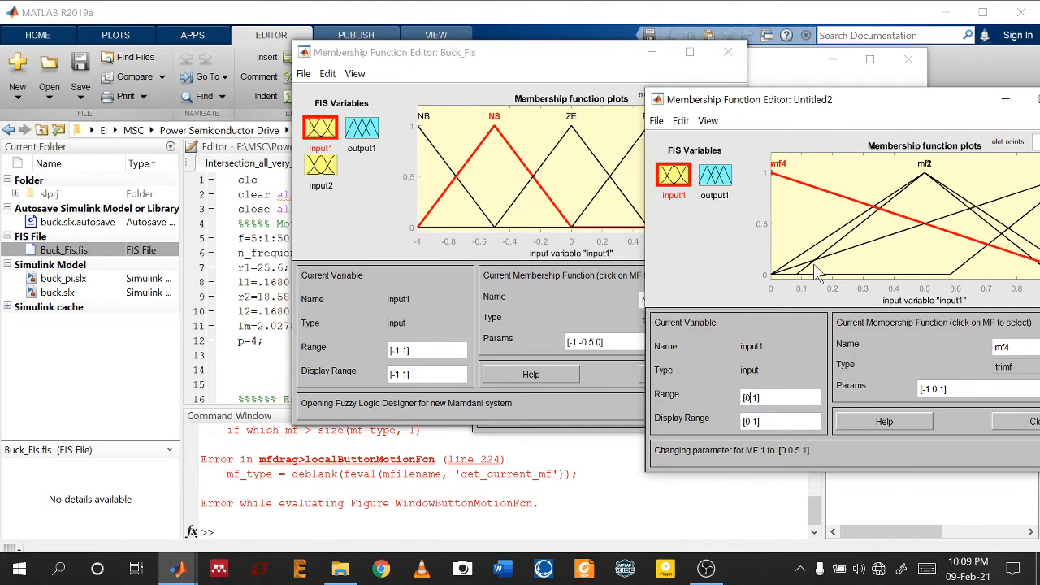
left_click_drag(876, 104, 532, 146)
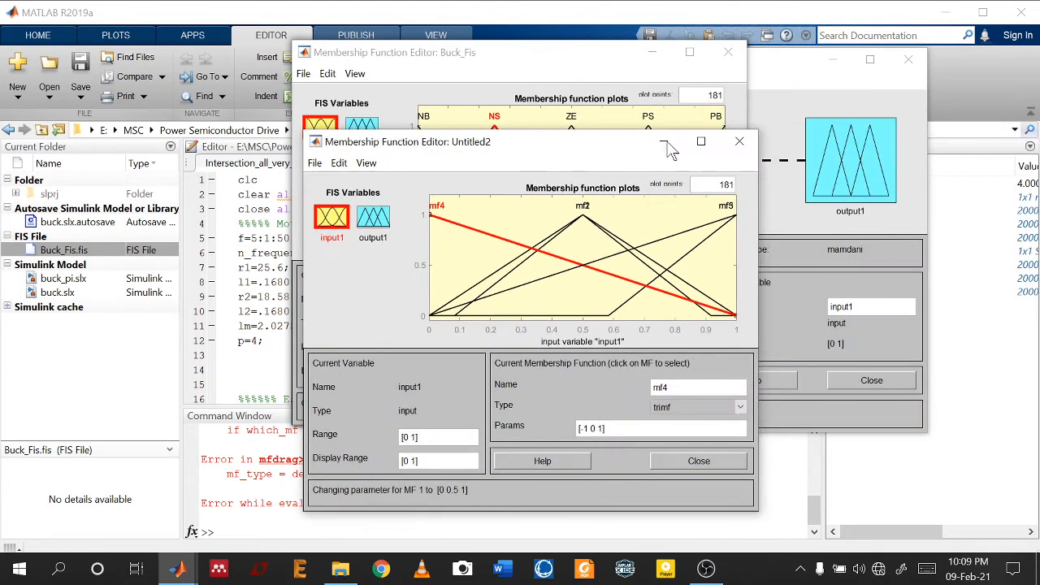
left_click(737, 146)
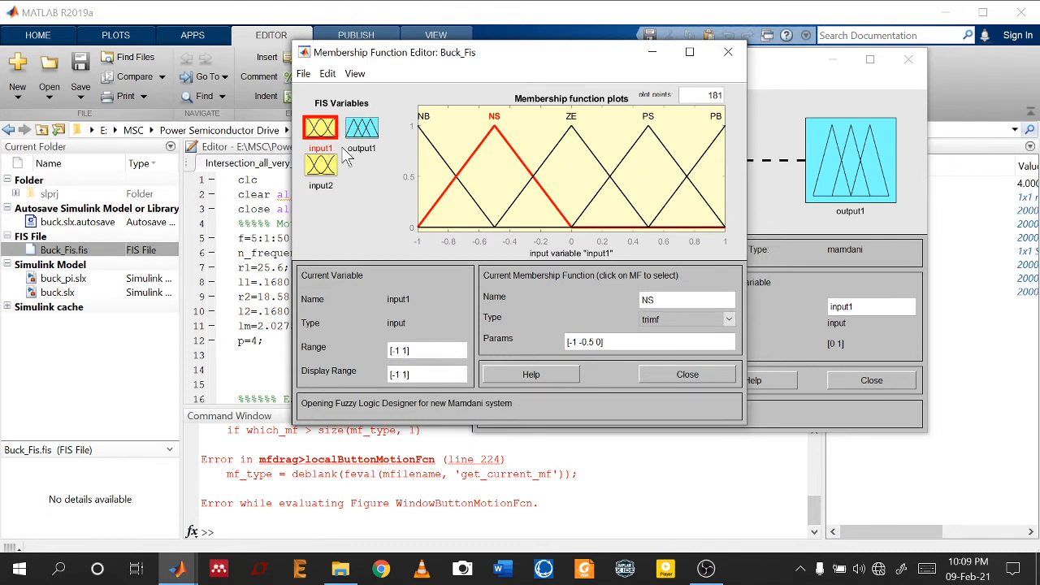
Examine the membership functions of input2 and output1 in Buck_Fis
left_click(325, 173)
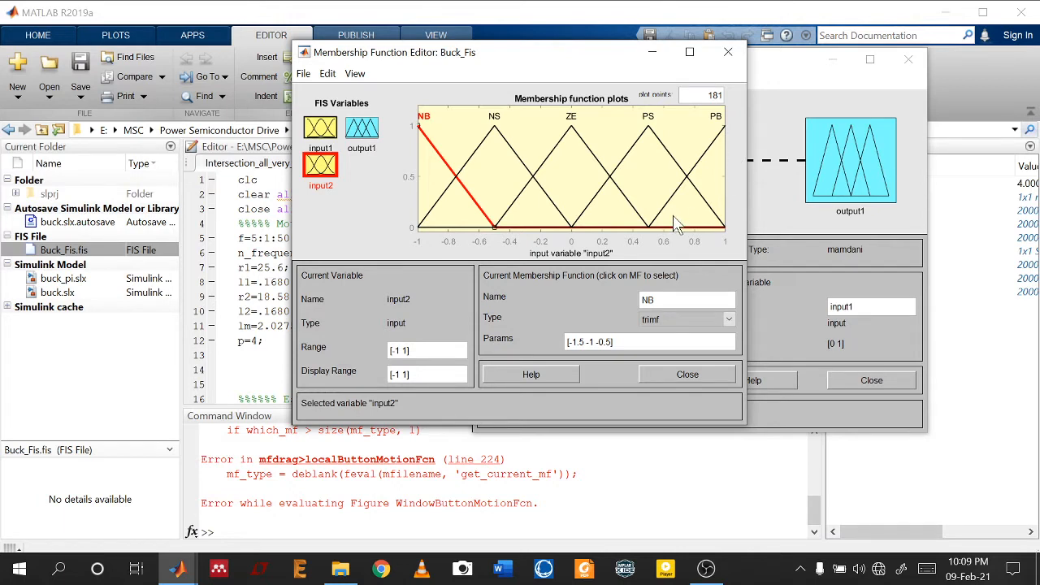
left_click(369, 134)
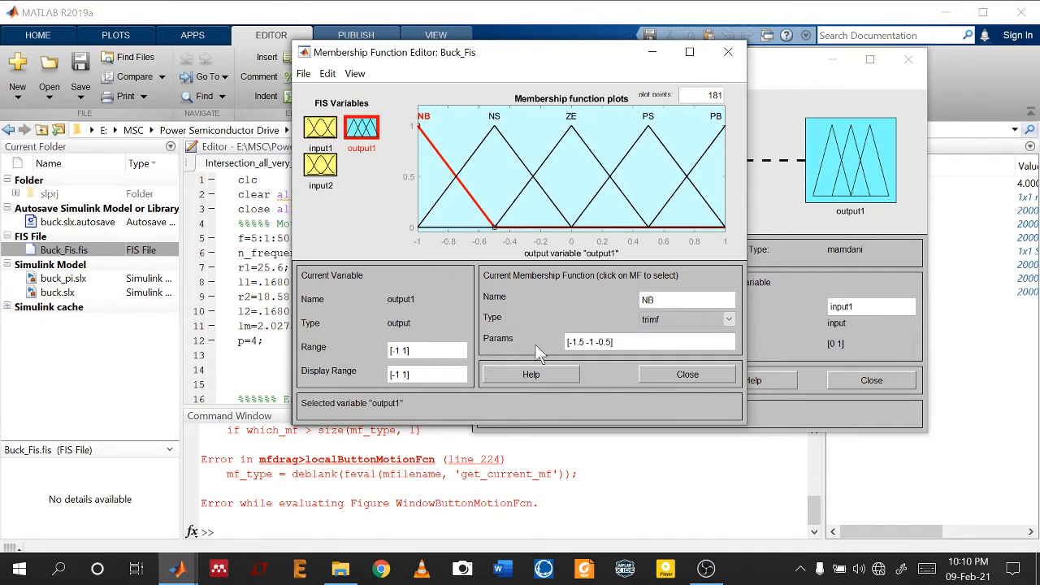
Switch to the boost converter paper in Foxit Reader, read its Table II of rules for error and change of error, and close it
left_click(706, 568)
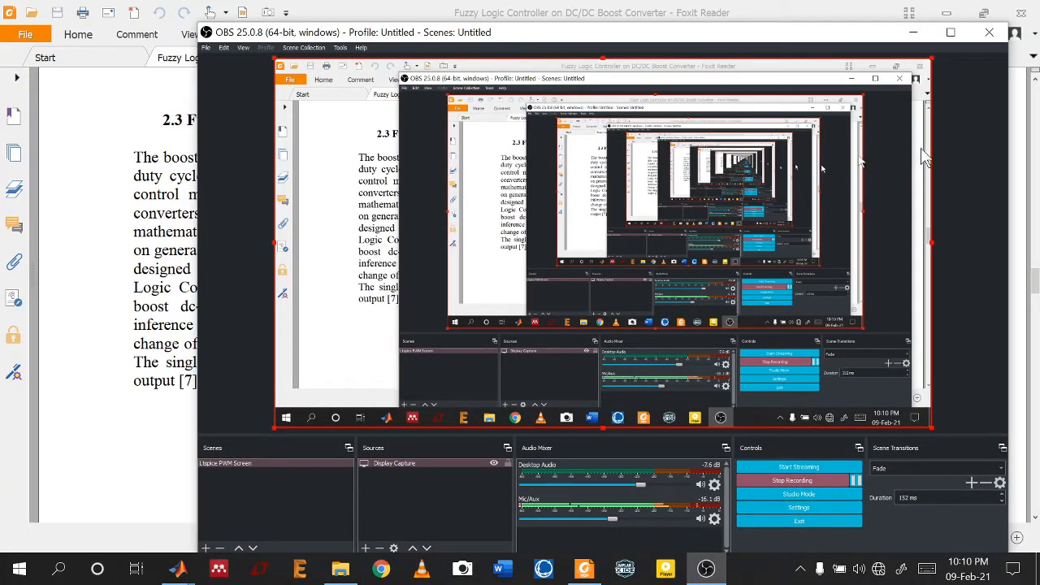
double_click(886, 32)
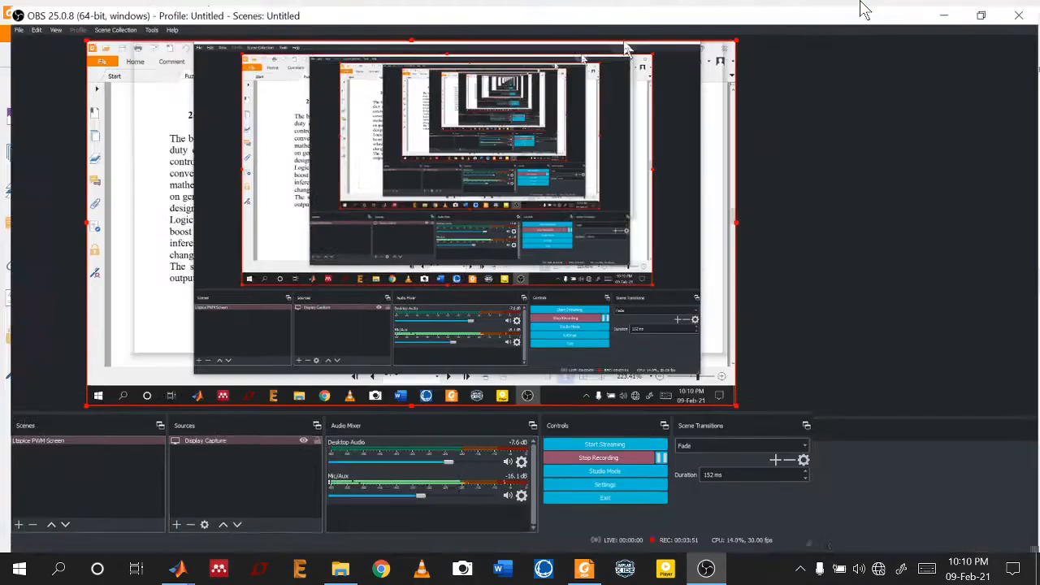
left_click(943, 15)
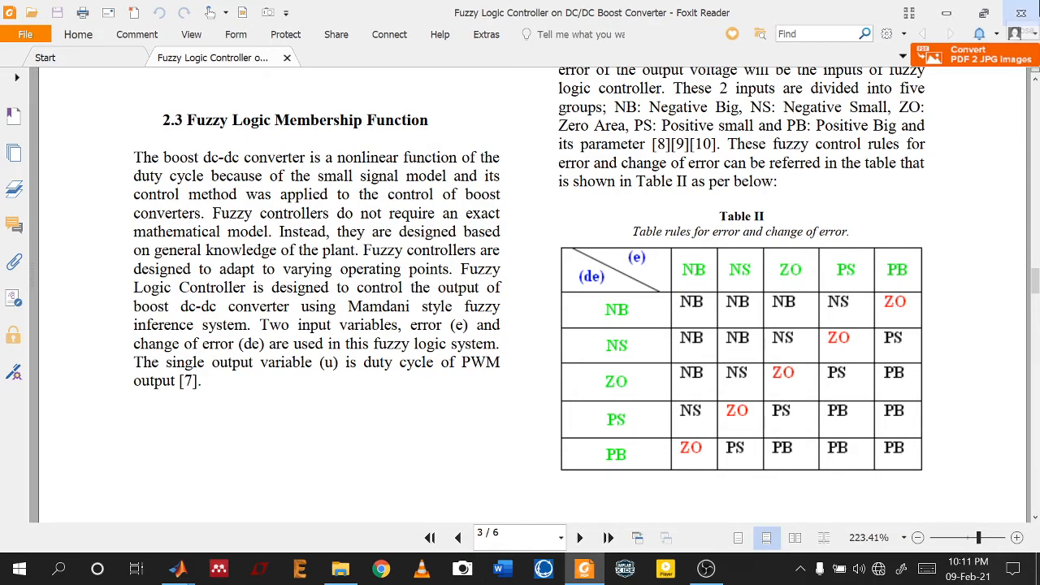
left_click(1021, 13)
Close the Untitled Fuzzy Logic Designer without saving, and close the Buck_Fis Membership Function Editor
mouse_move(178, 567)
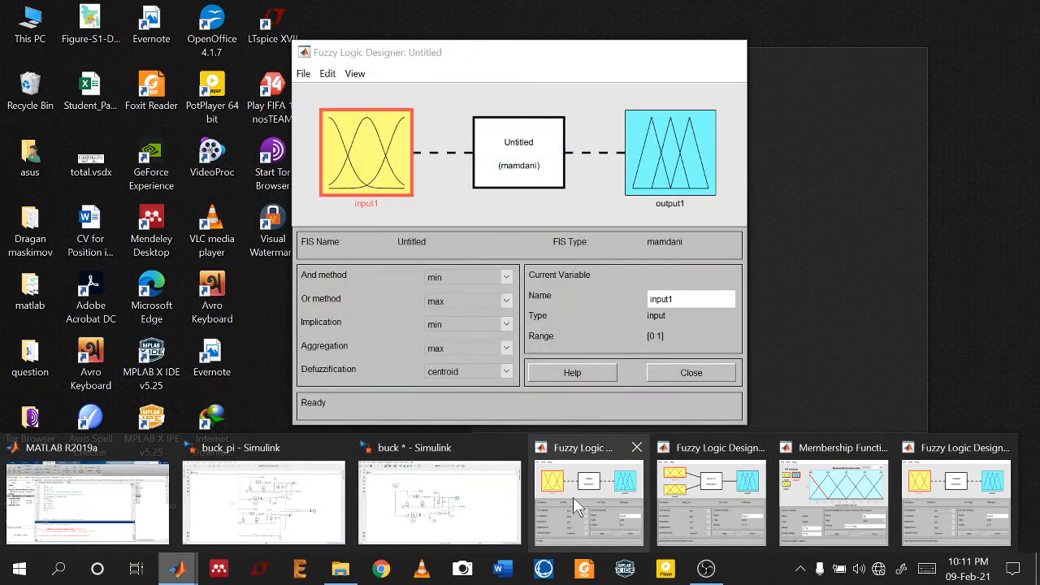
left_click(573, 497)
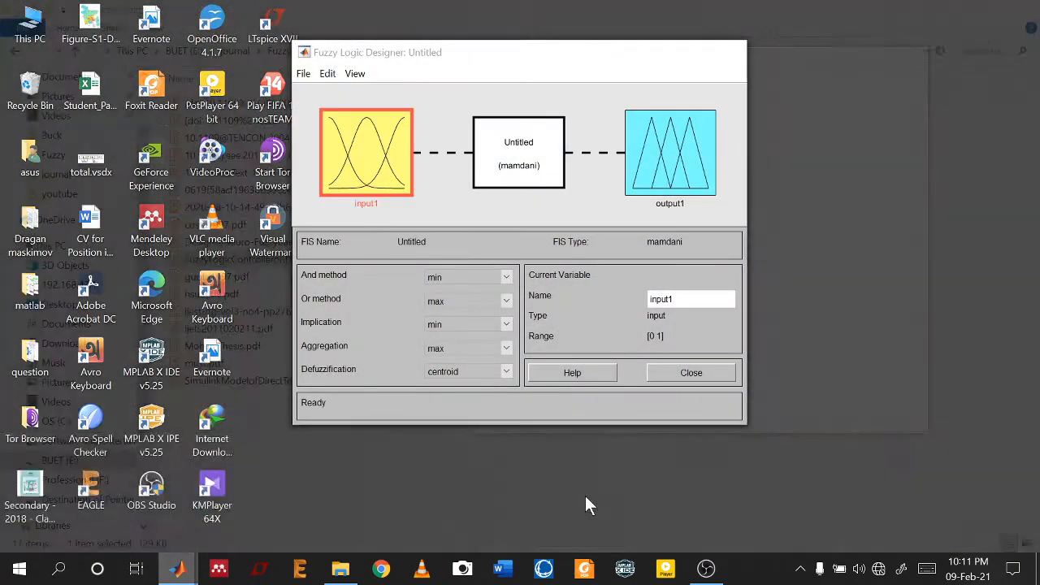
left_click(728, 52)
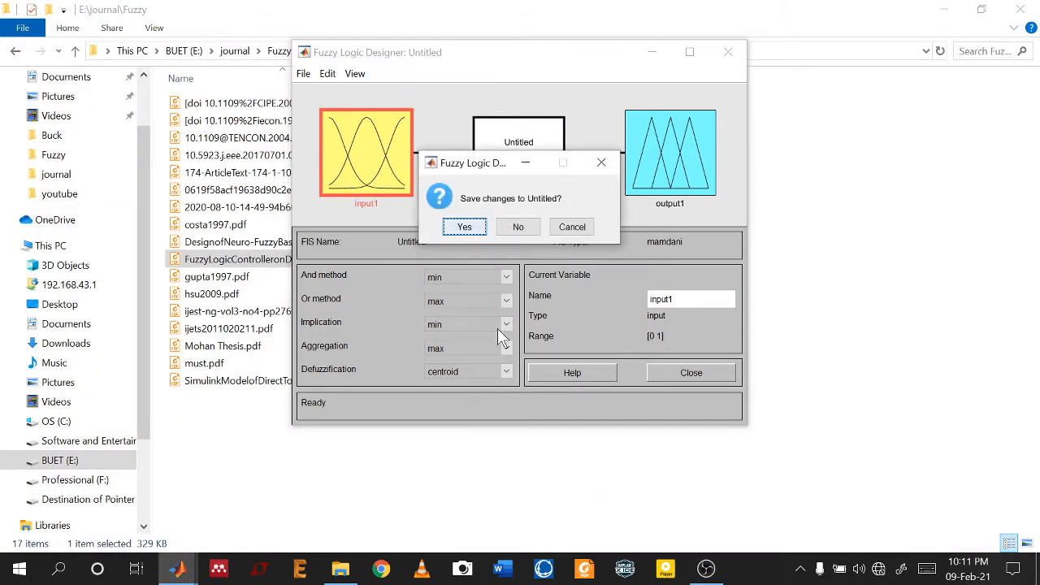
left_click(520, 225)
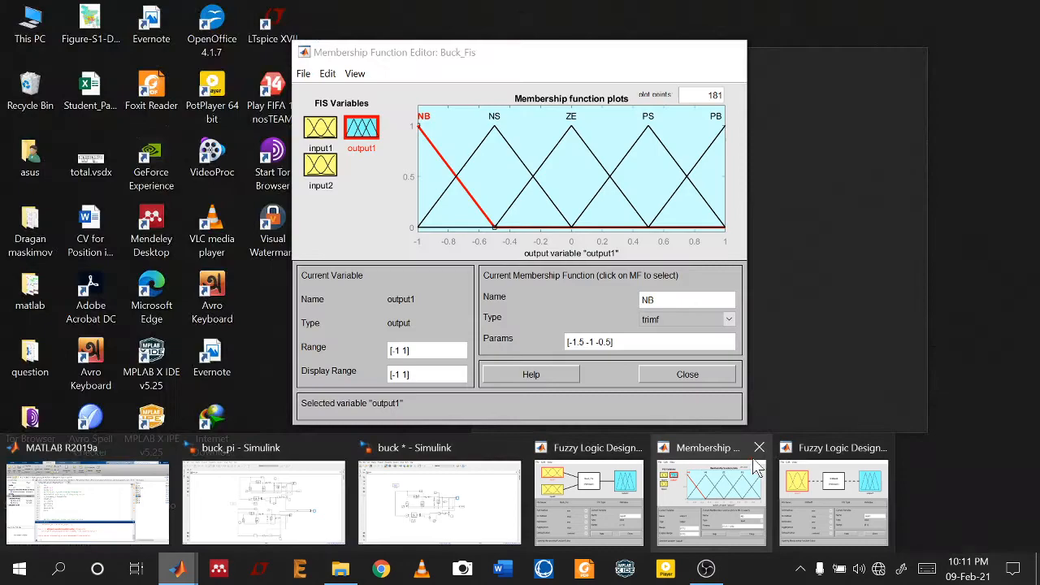
left_click(759, 447)
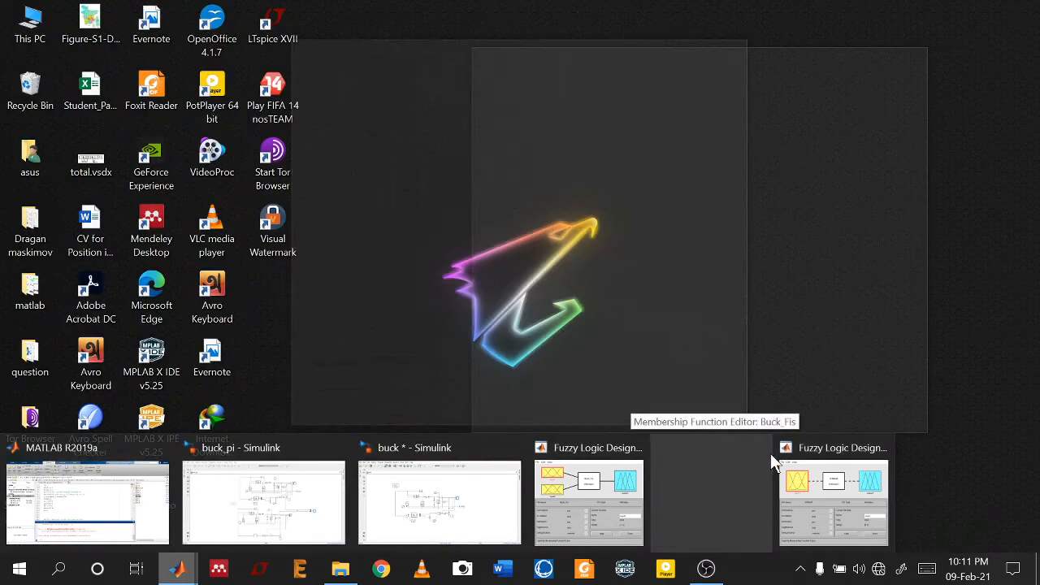
Close the Untitled2 Fuzzy Logic Designer without saving changes, and bring the Buck_Fis Fuzzy Logic Designer to the front
left_click(763, 448)
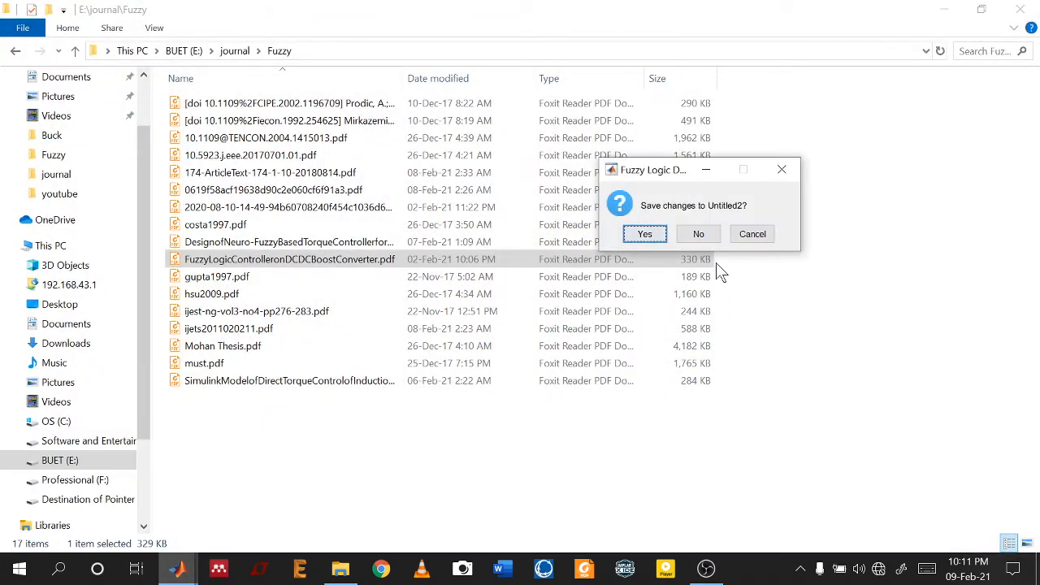
left_click(716, 238)
mouse_move(178, 568)
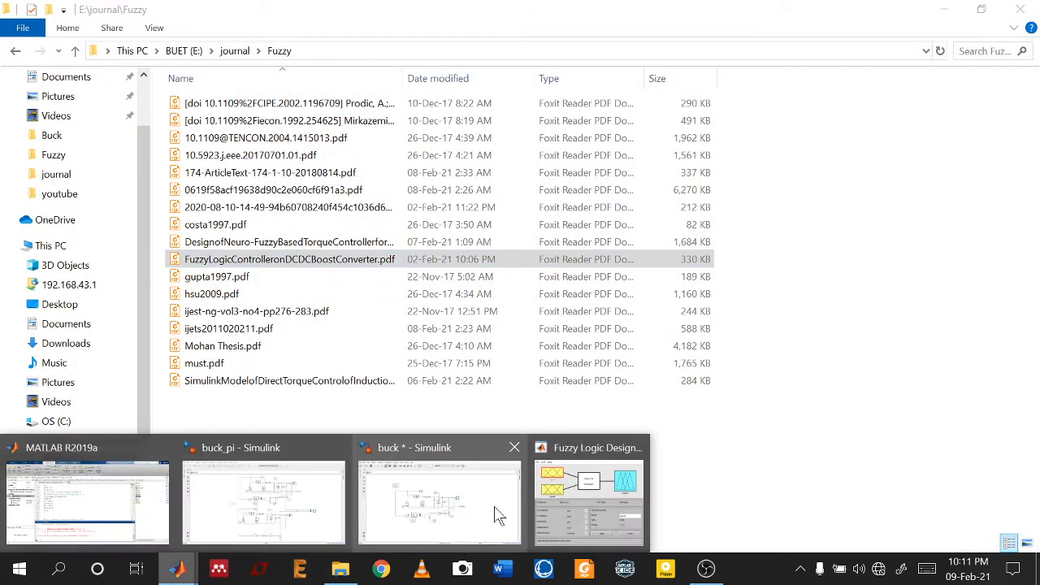
left_click(540, 508)
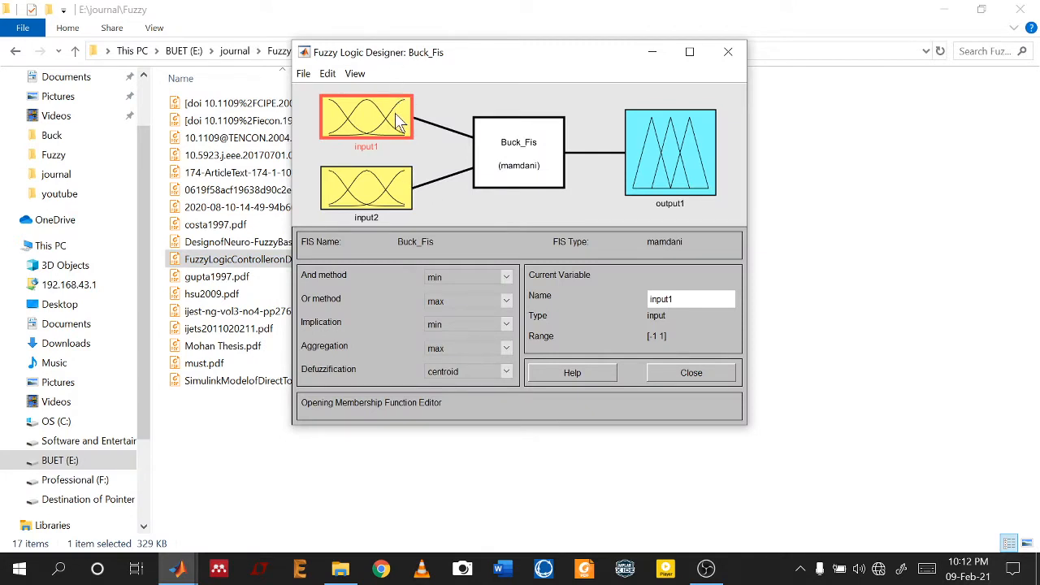
Review the variables input1, input2 and output1 of the Buck_Fis system
left_click(390, 195)
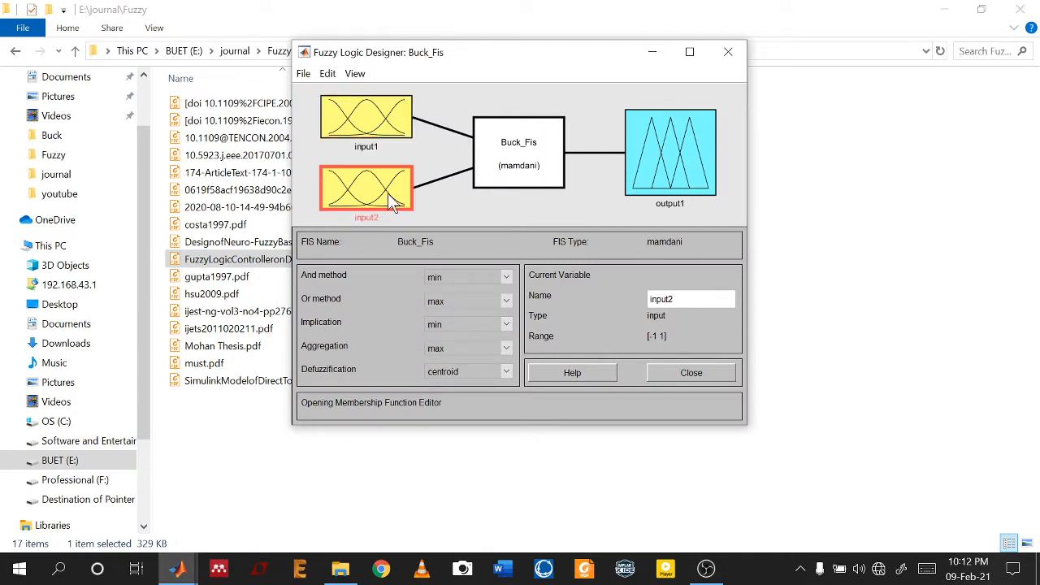
left_click(390, 130)
left_click(392, 187)
left_click(642, 163)
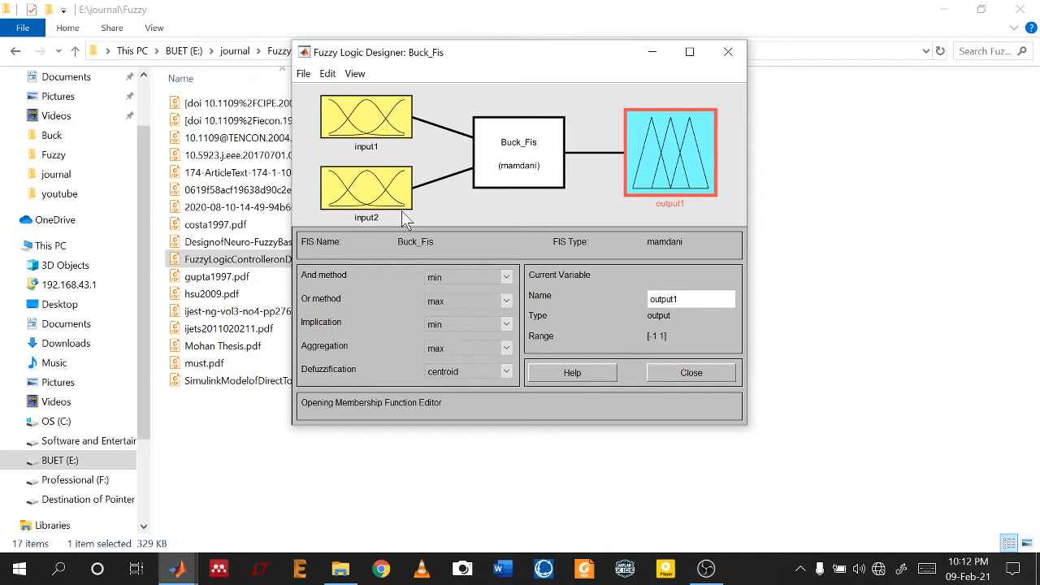
Open the Rule Editor for Buck_Fis and inspect rules 1 to 3 with their input and output terms
left_click(303, 74)
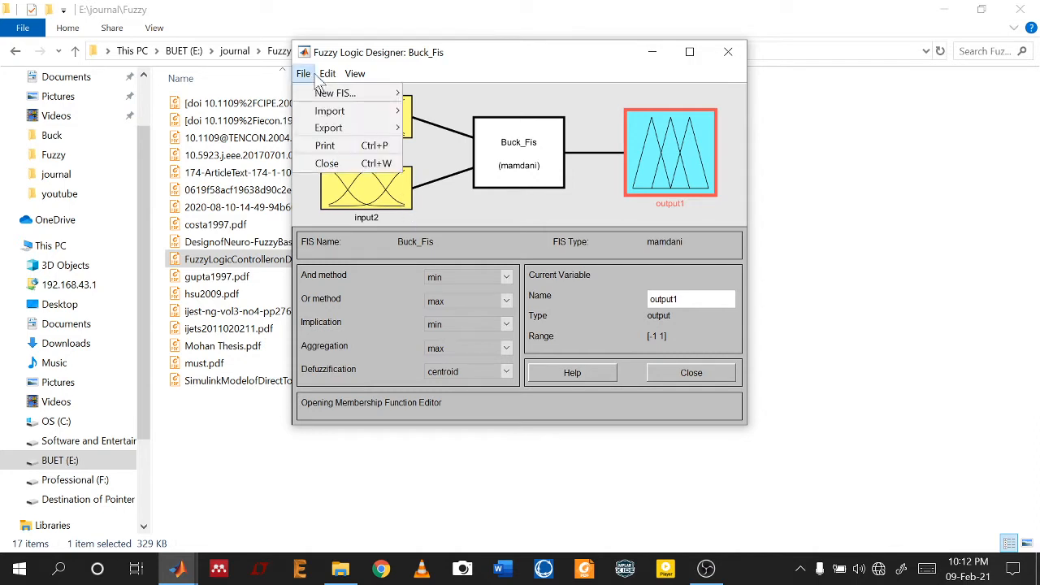
mouse_move(328, 79)
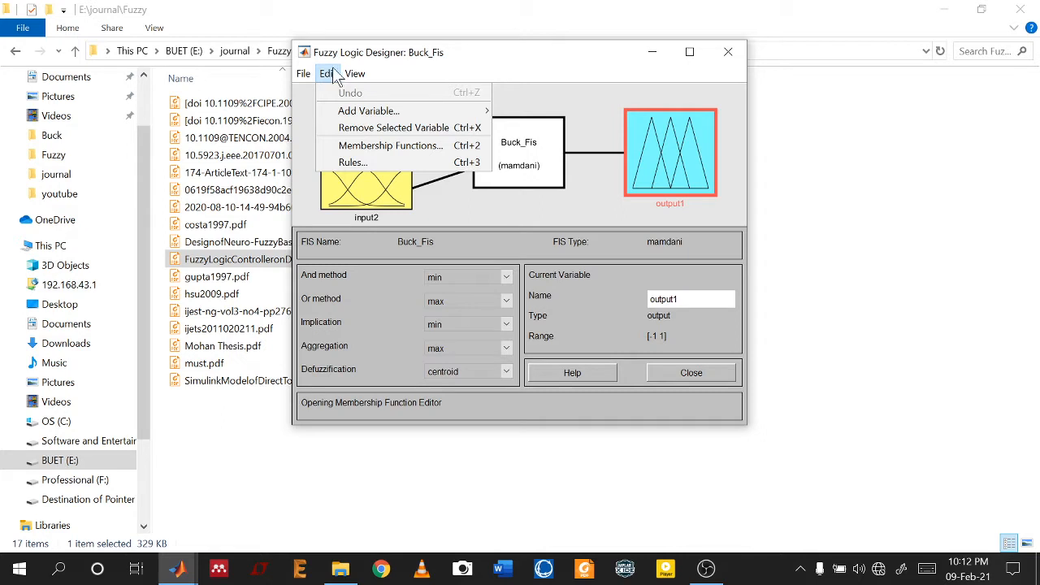
left_click(368, 166)
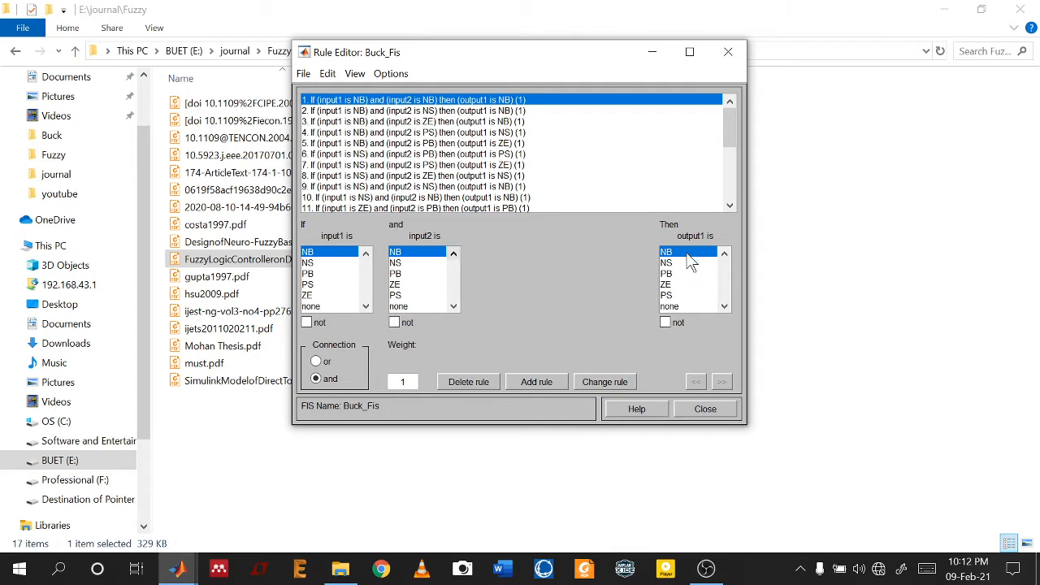
left_click(329, 262)
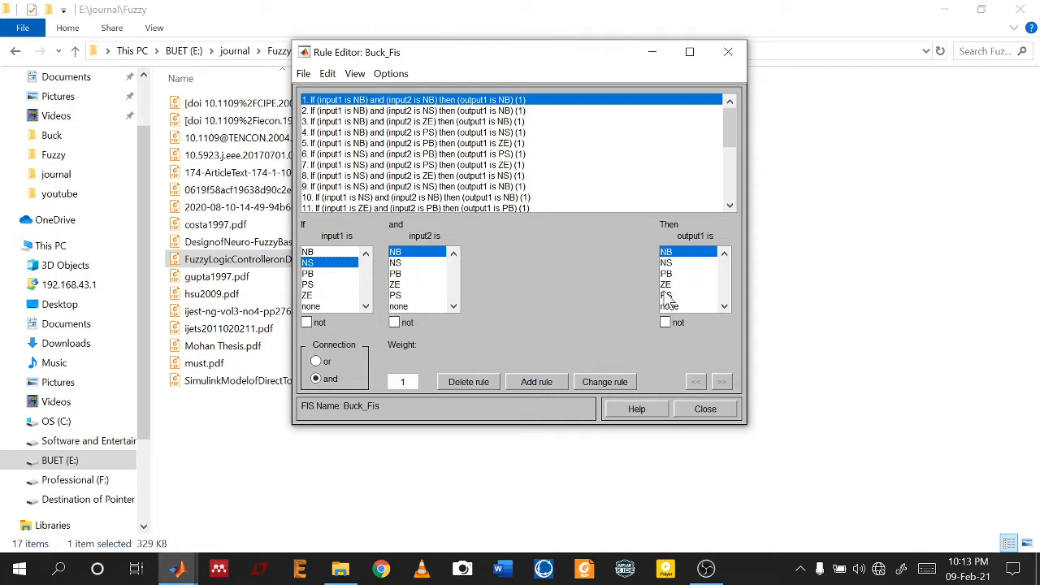
left_click(478, 111)
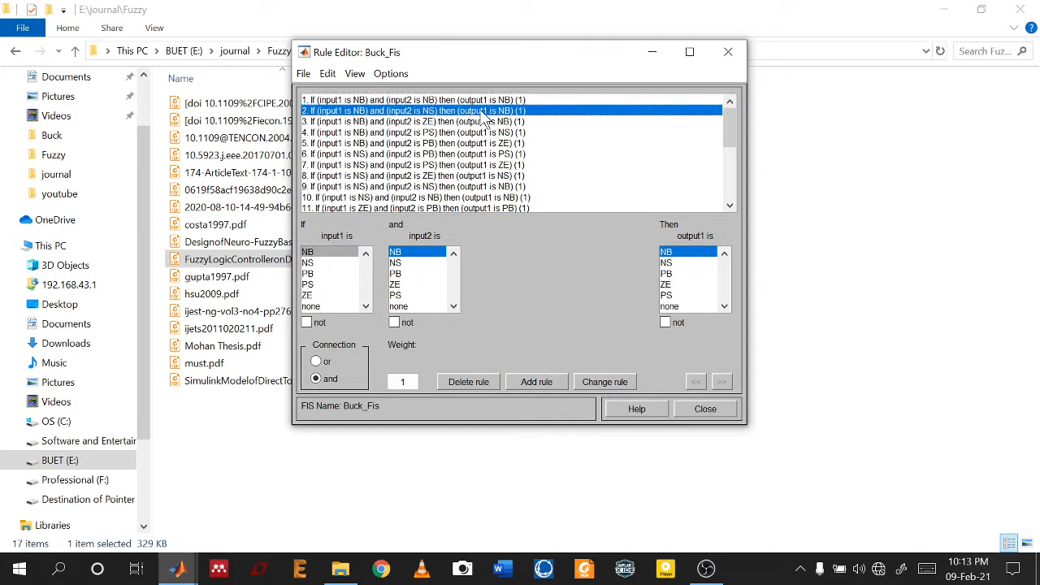
left_click(480, 122)
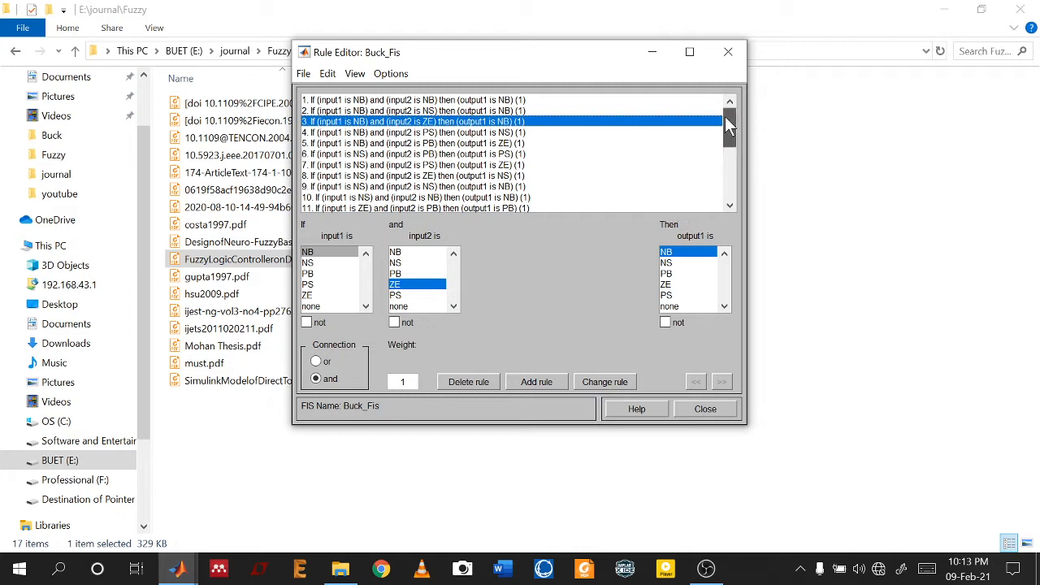
Examine the Buck_Fis rules from rule 1 through rule 25, comparing the input1, input2 and output1 terms
left_click(435, 99)
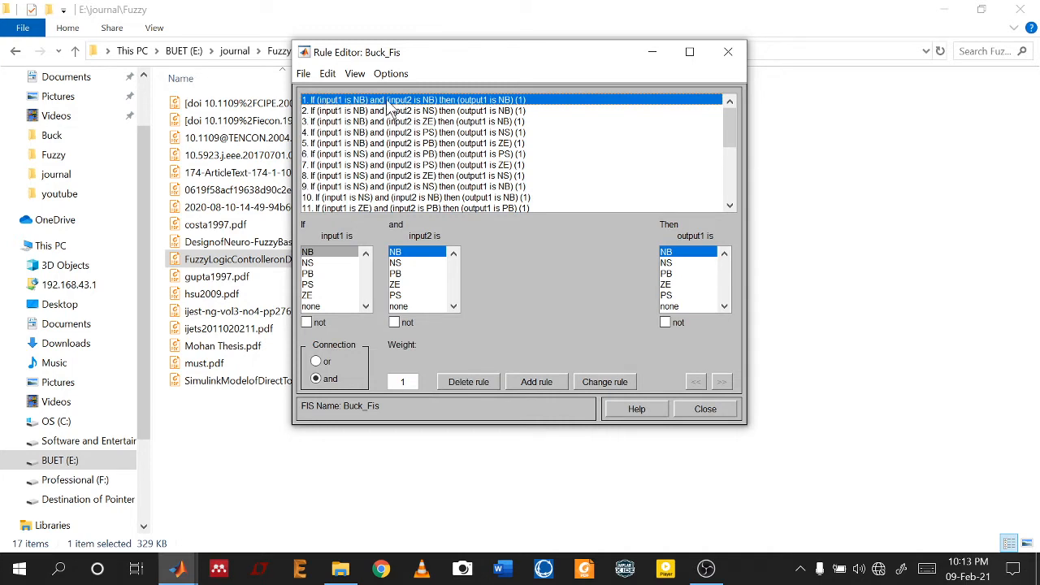
left_click(494, 122)
left_click(497, 143)
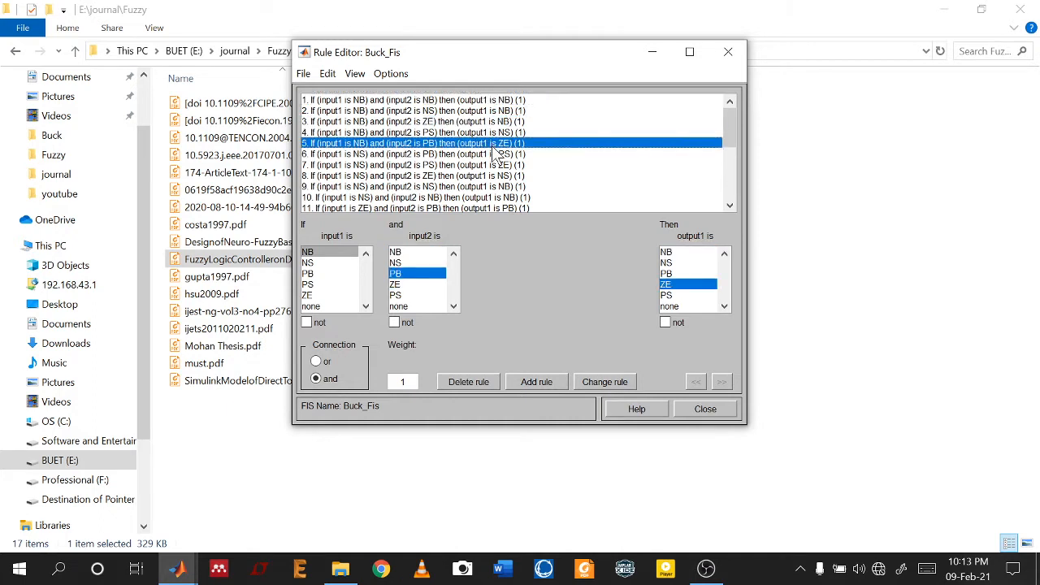
left_click(497, 154)
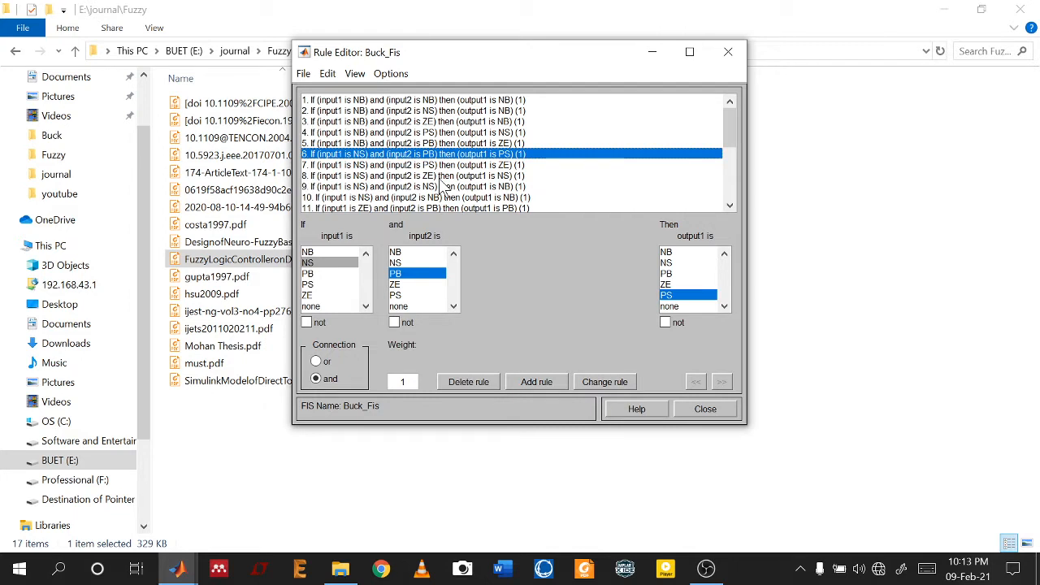
scroll(443, 187, "down", 5)
left_click(378, 208)
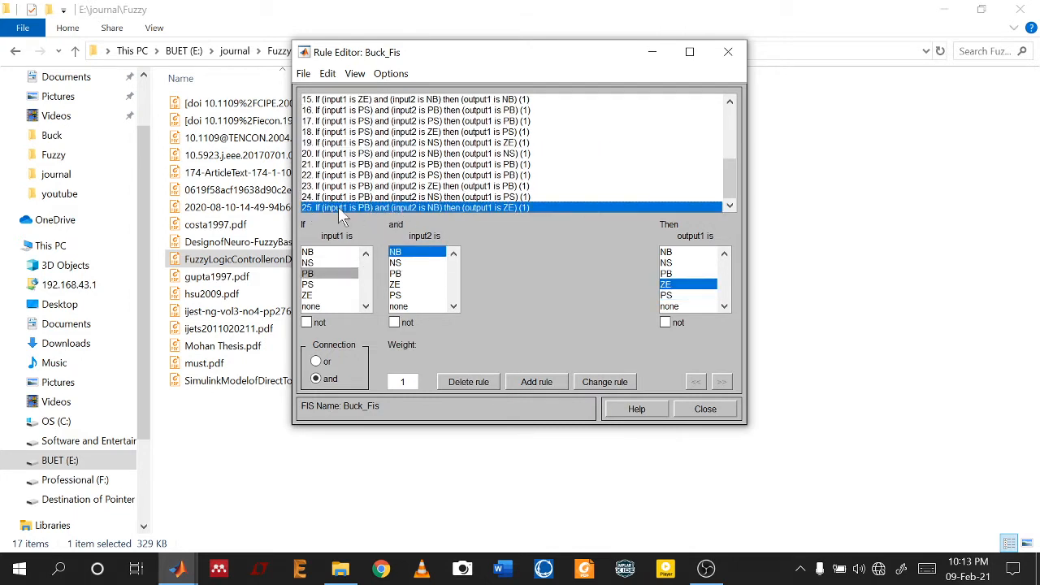
scroll(506, 188, "up", 3)
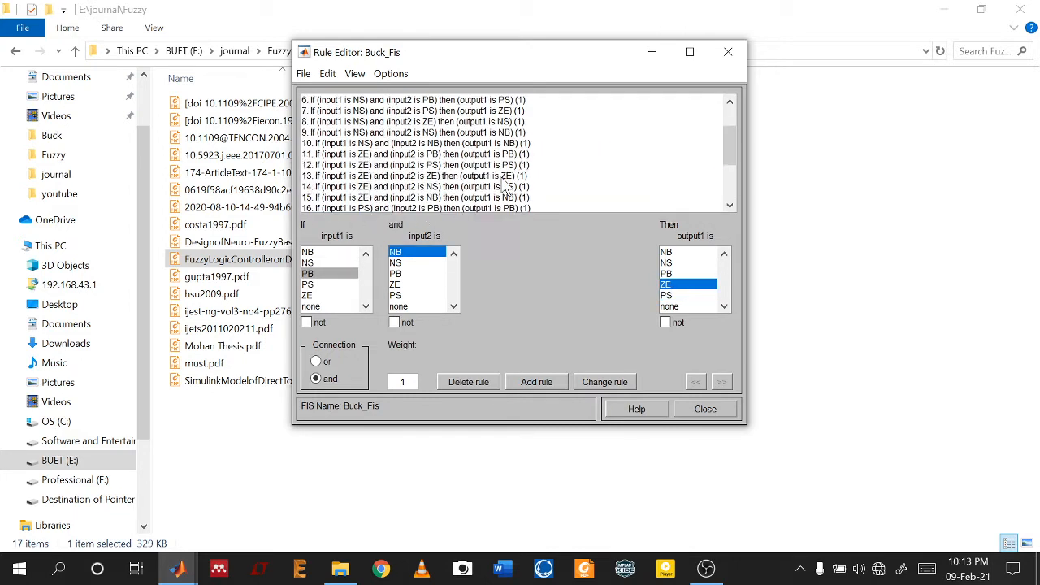
scroll(506, 189, "up", 2)
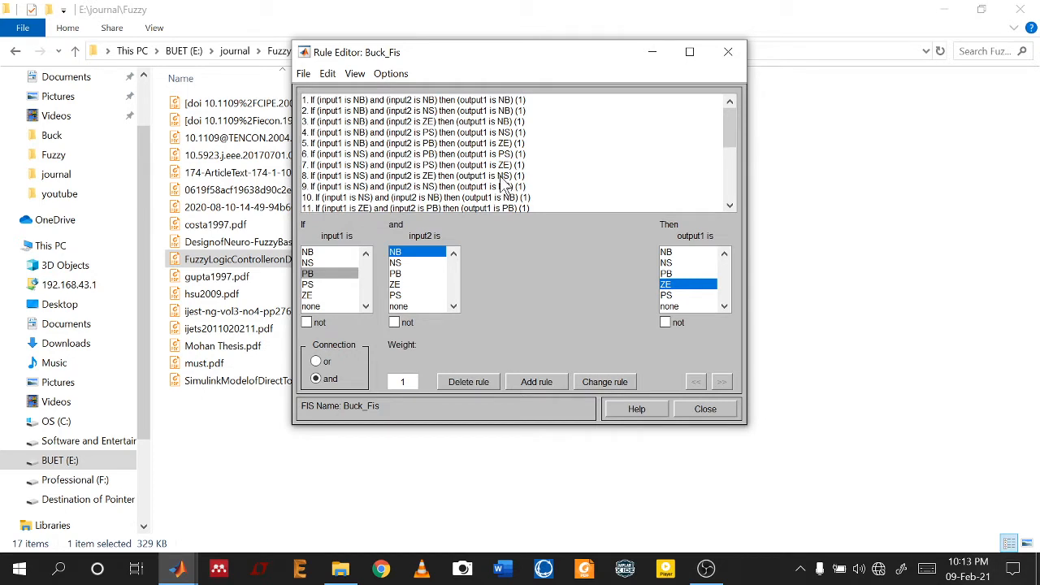
scroll(506, 186, "down", 5)
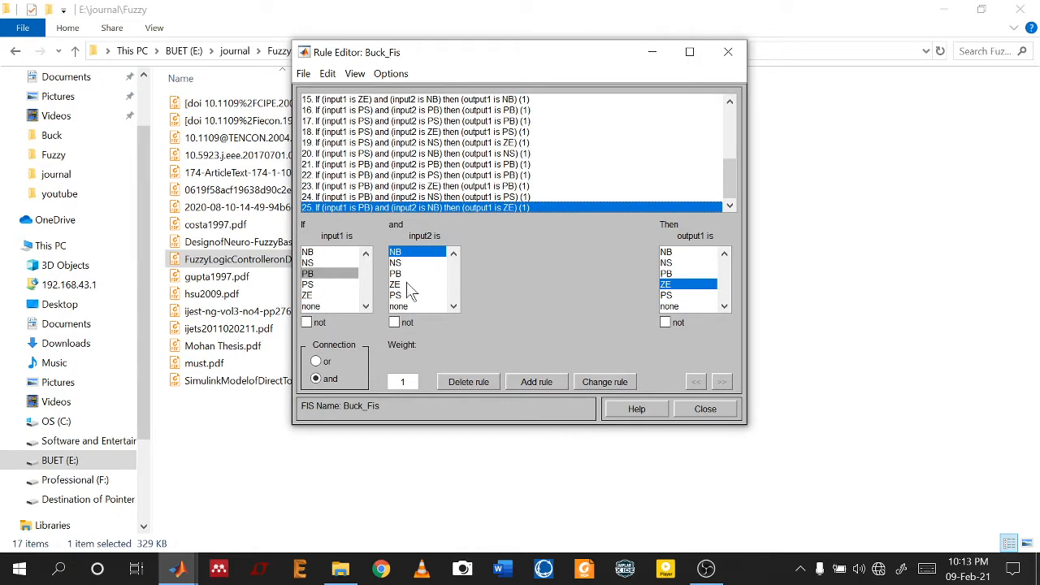
Look at the options for importing and exporting the Buck_Fis system to the workspace or a file
left_click(304, 74)
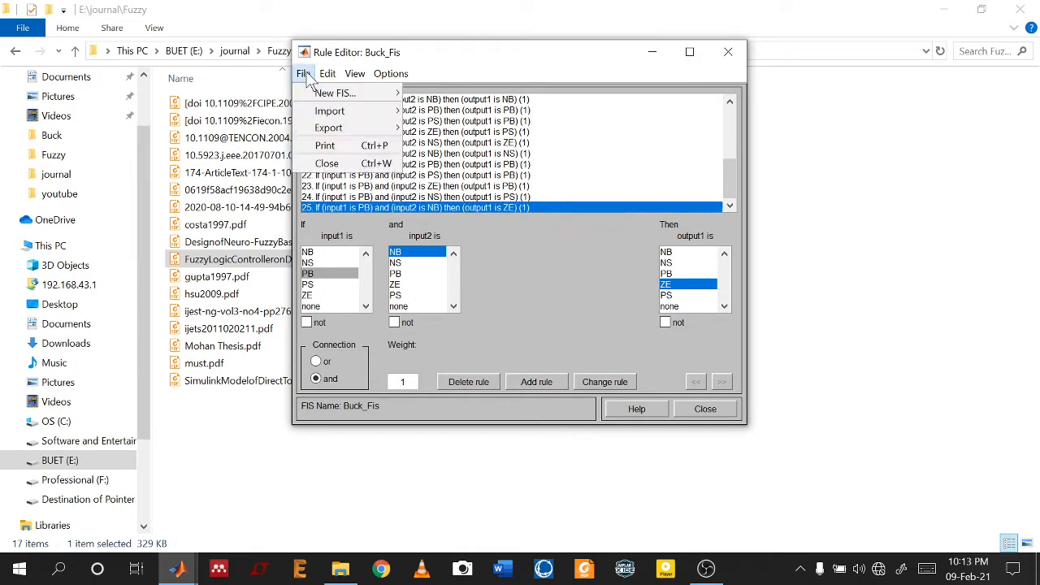
mouse_move(331, 113)
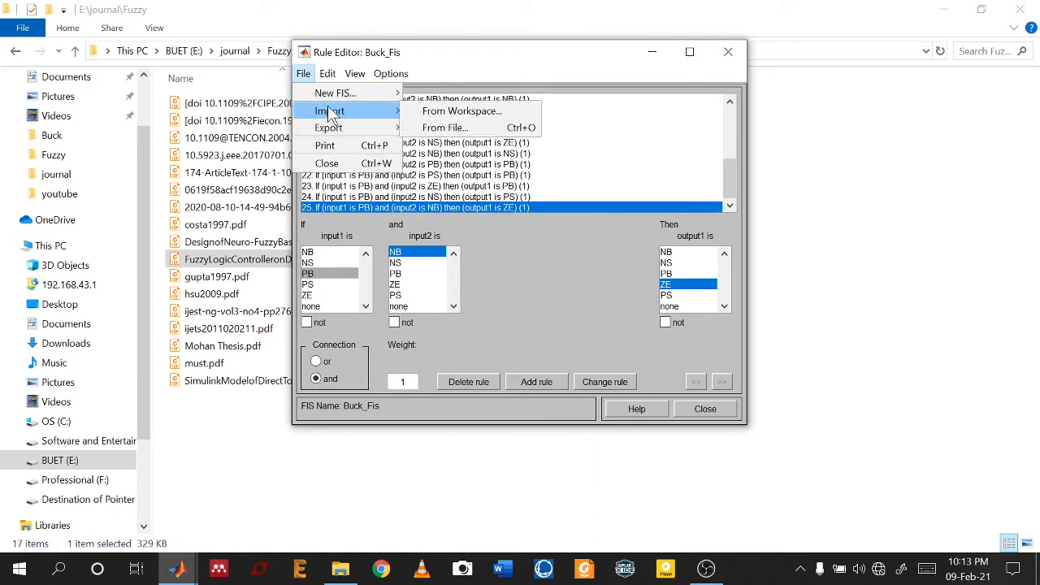
mouse_move(337, 134)
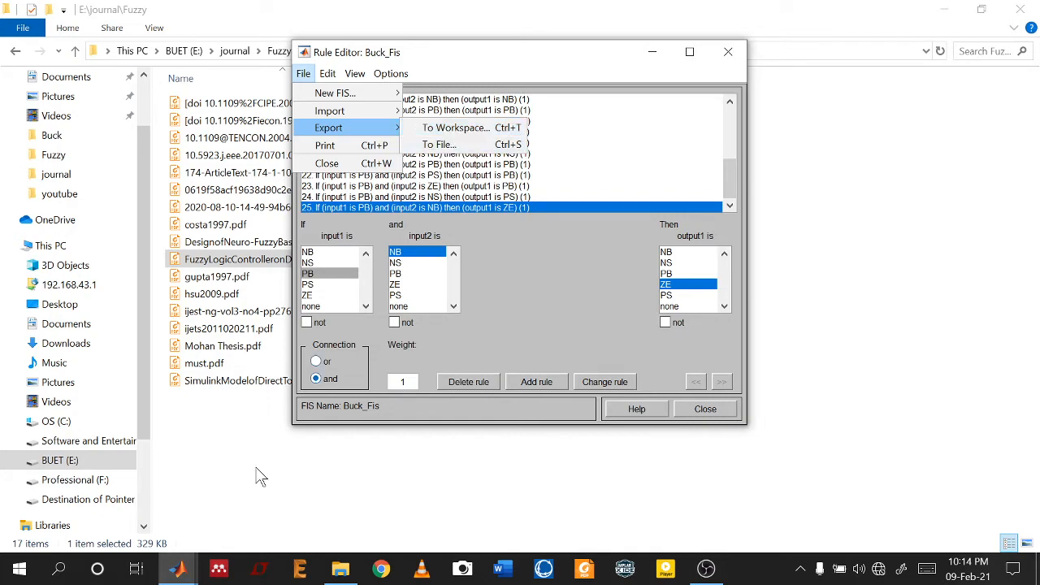
Switch to the main MATLAB window and remove all workspace variables with the command clear all
left_click(177, 568)
left_click(112, 512)
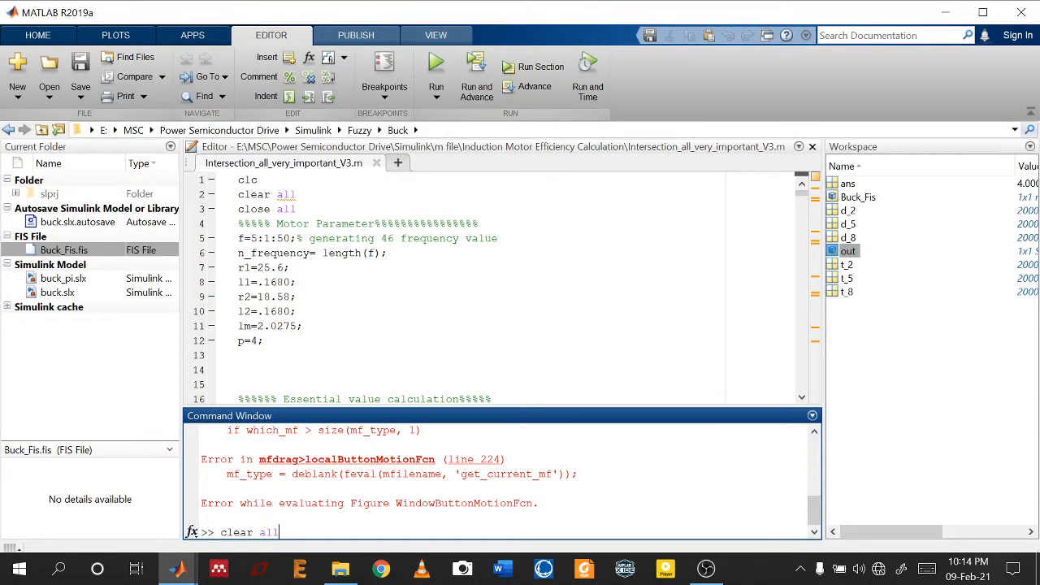
key("Return")
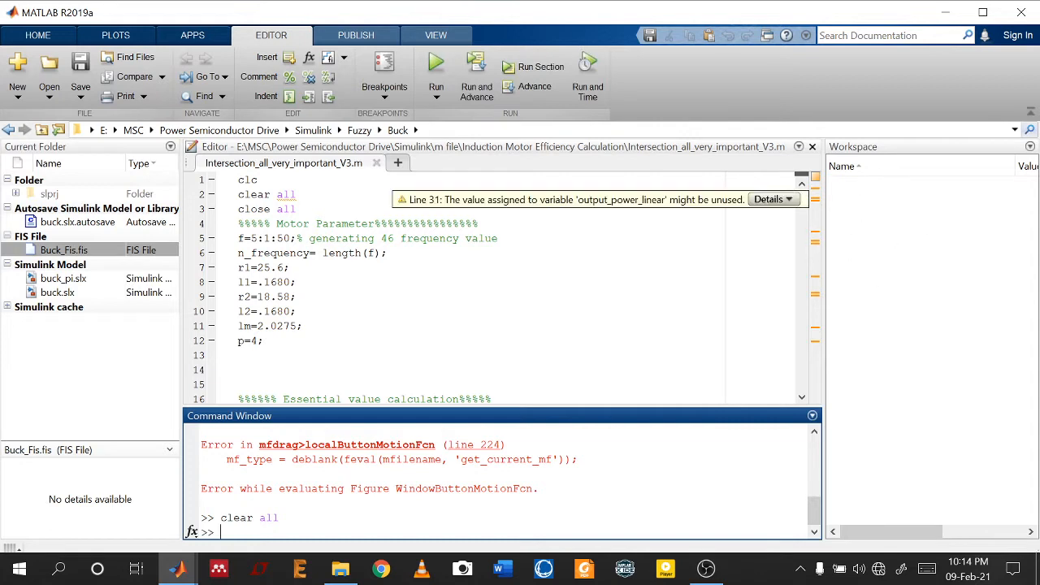
Close the script Intersection_all_very_important_V3.m and clear the Command Window with clc
left_click(382, 171)
left_click(378, 165)
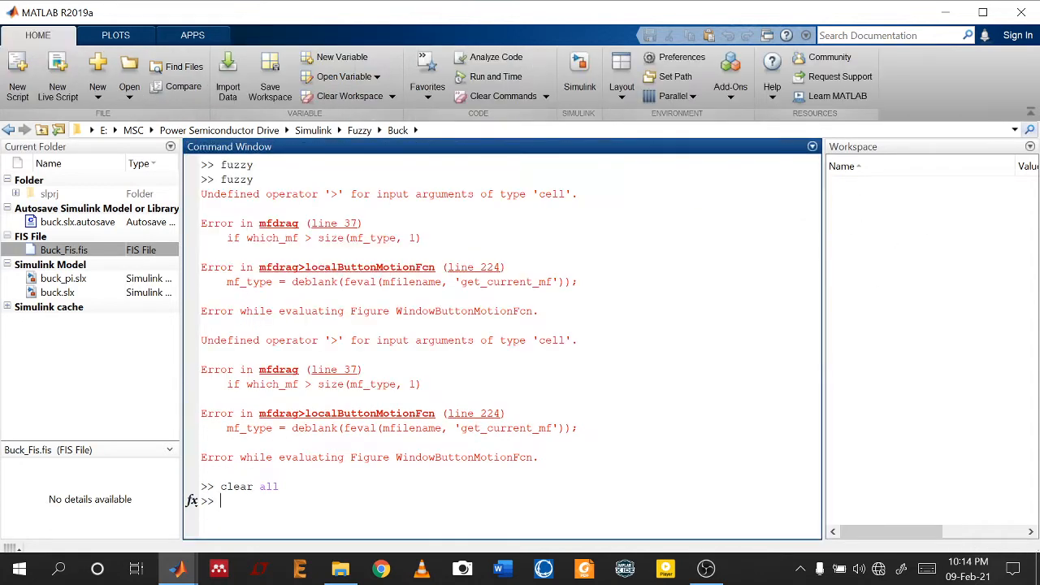
type("clc")
key("Return")
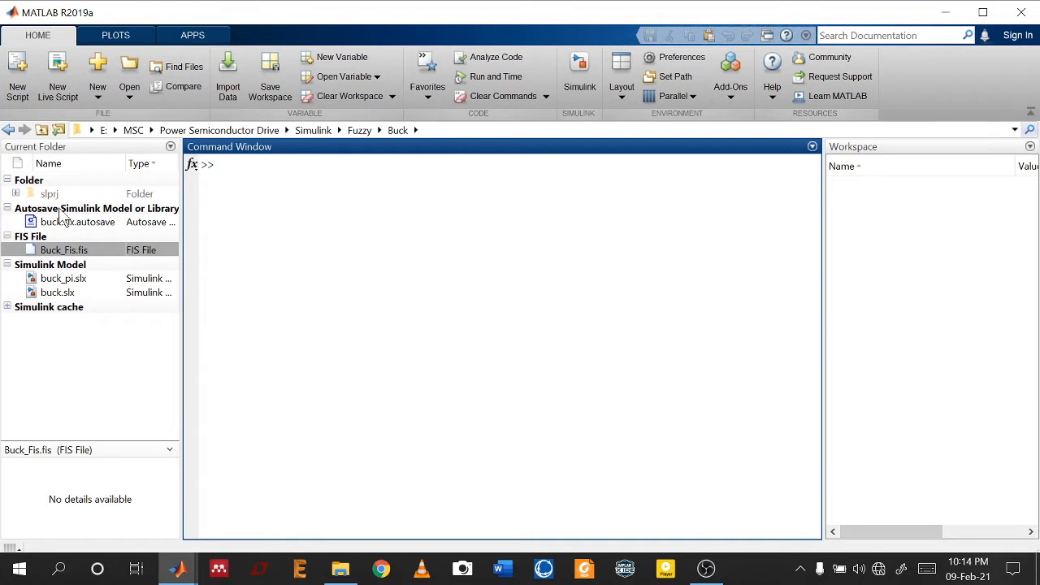
Open the Simulink model buck.slx from the current folder and look over its converter circuit
left_click(71, 282)
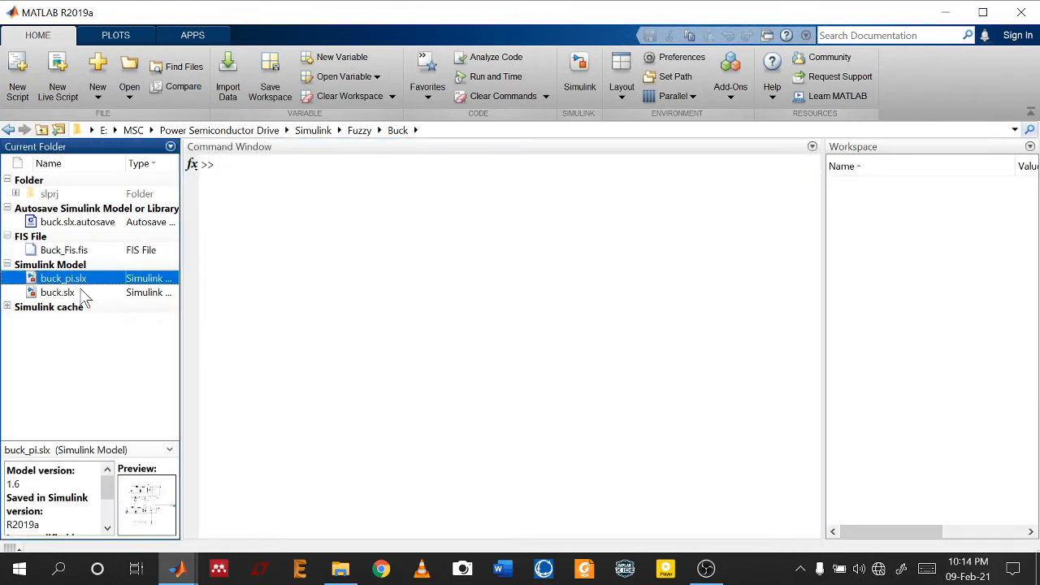
left_click(81, 295)
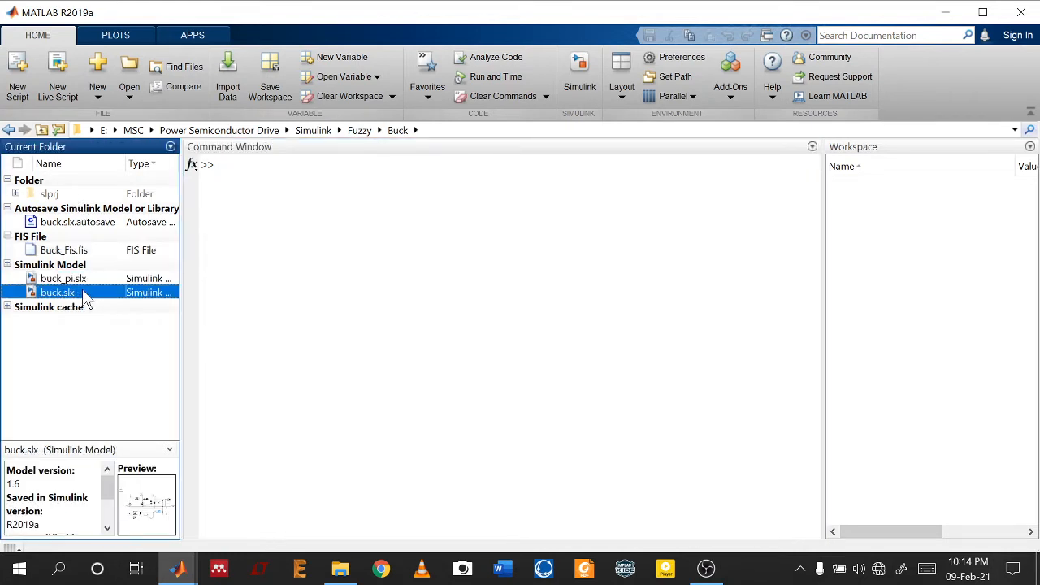
double_click(83, 289)
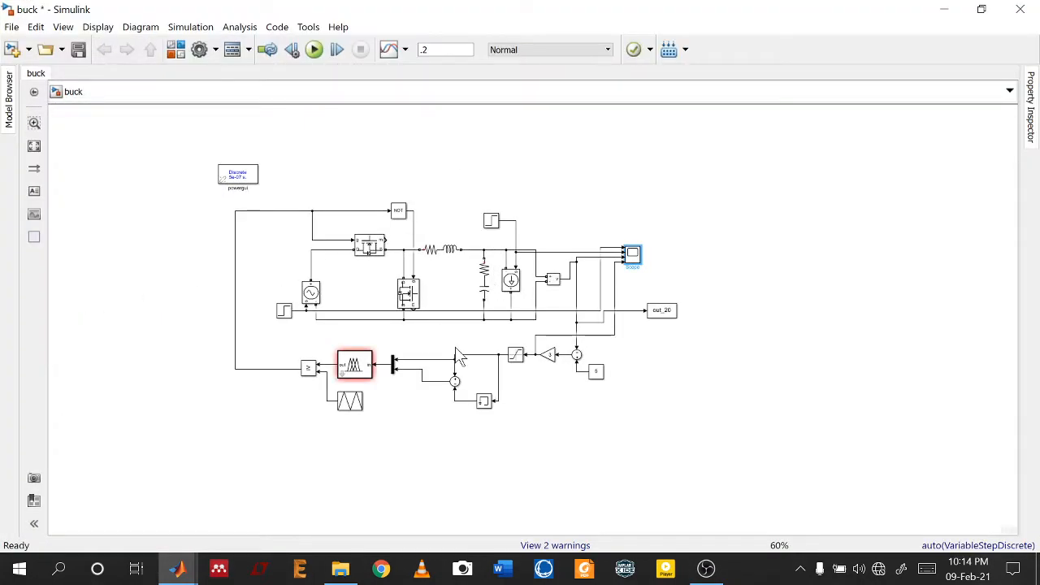
left_click(476, 296)
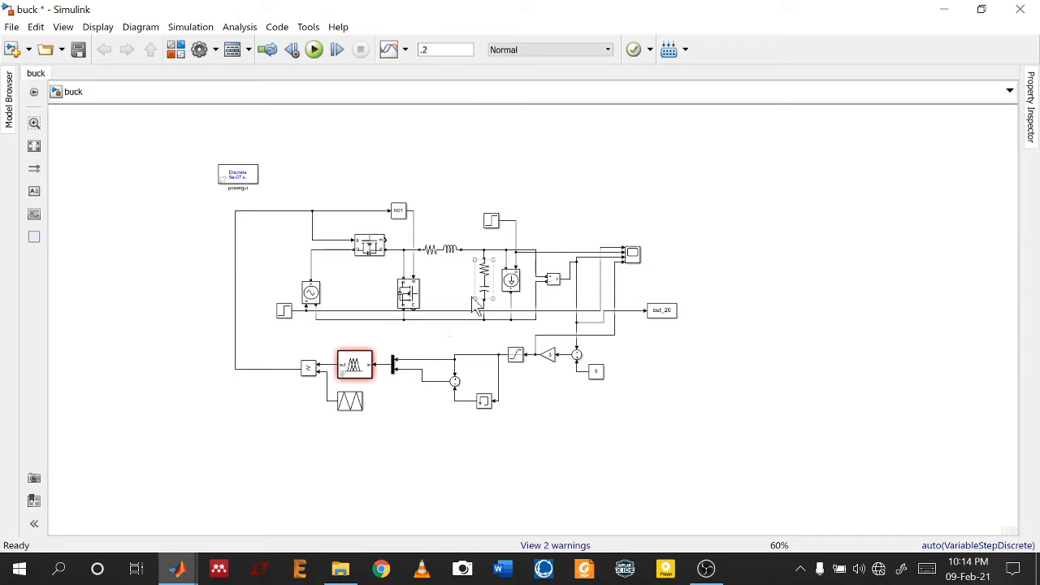
left_click(485, 329)
Create a blank Simulink model, place its window beside the buck model, and identify the buck model's Controlled Voltage Source block
left_click(13, 51)
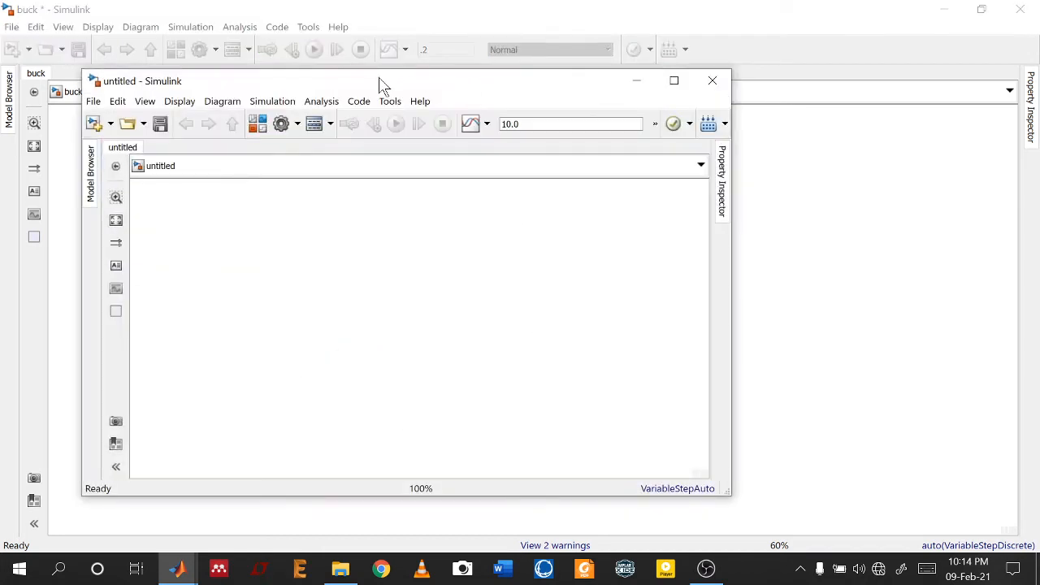
left_click_drag(383, 87, 739, 87)
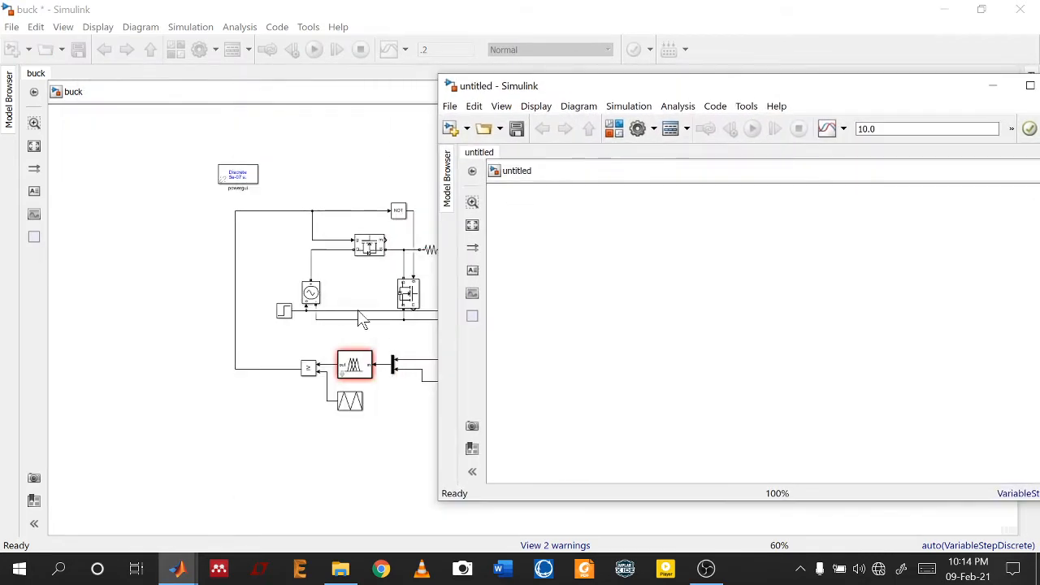
left_click(314, 294)
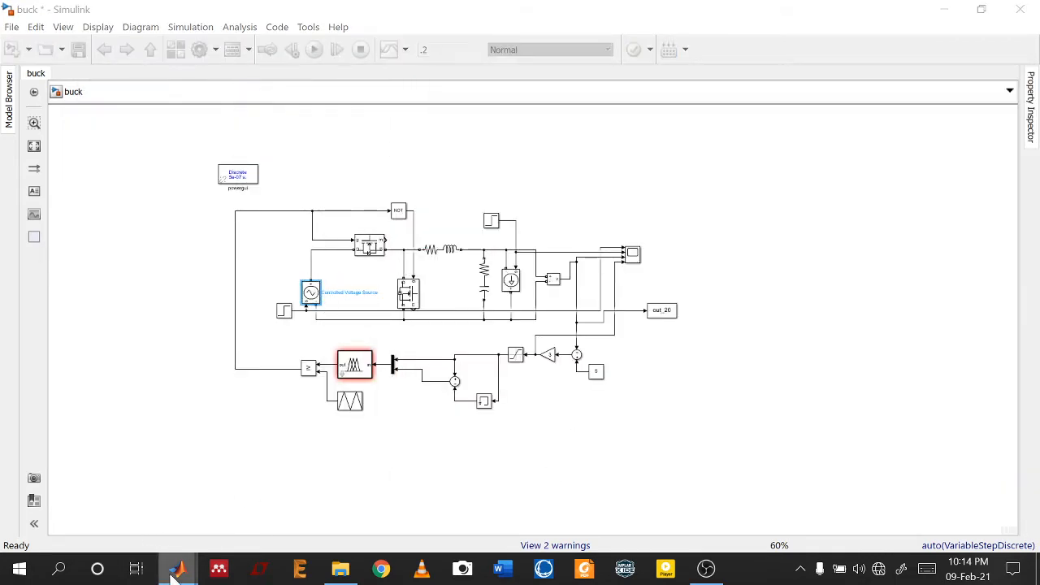
mouse_move(177, 568)
left_click(845, 503)
left_click_drag(626, 88, 750, 30)
Add a Controlled Voltage Source block from the Specialized Power Systems electrical sources to the blank model
double_click(738, 199)
type("dontr")
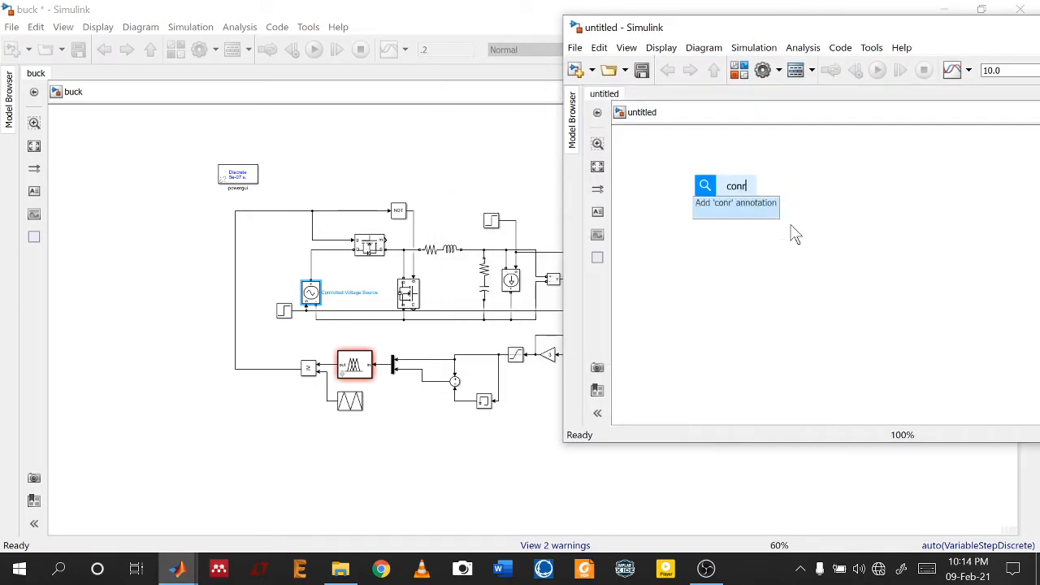
key("Down")
key("Down")
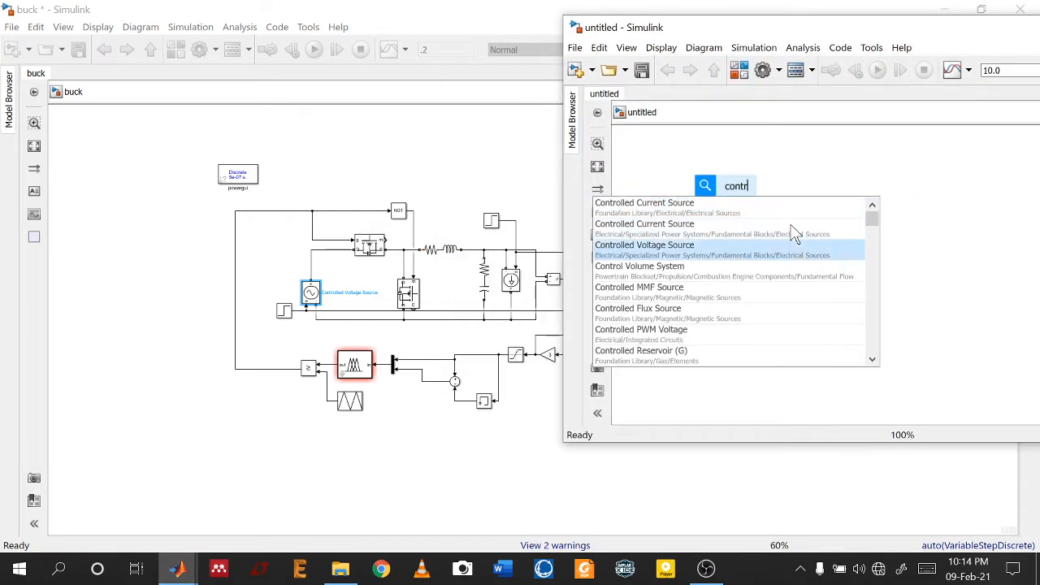
key("Return")
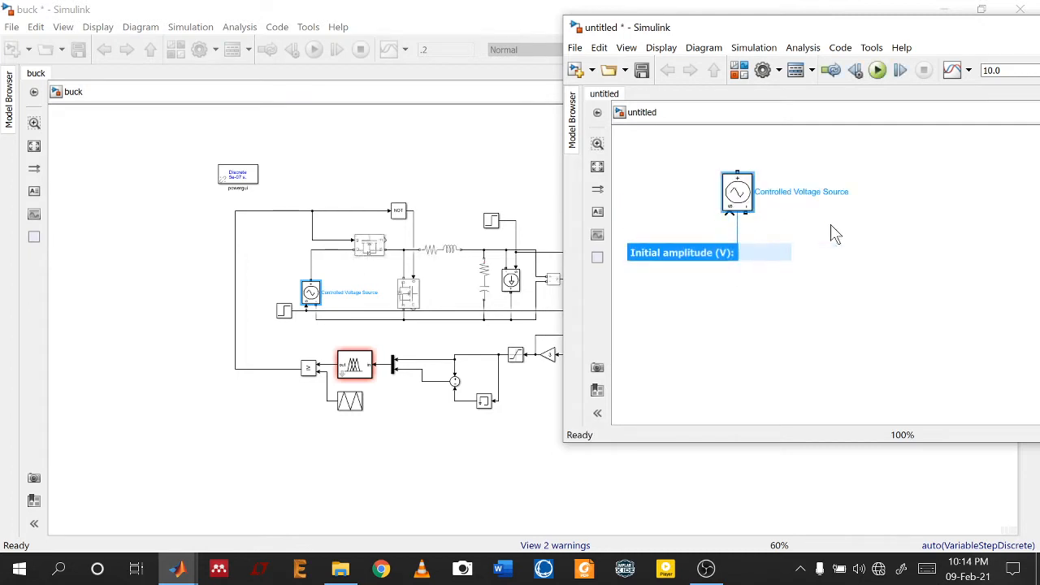
Add a Mosfet block from the Fundamental Blocks power electronics library to the untitled model
double_click(894, 231)
type("mosfet")
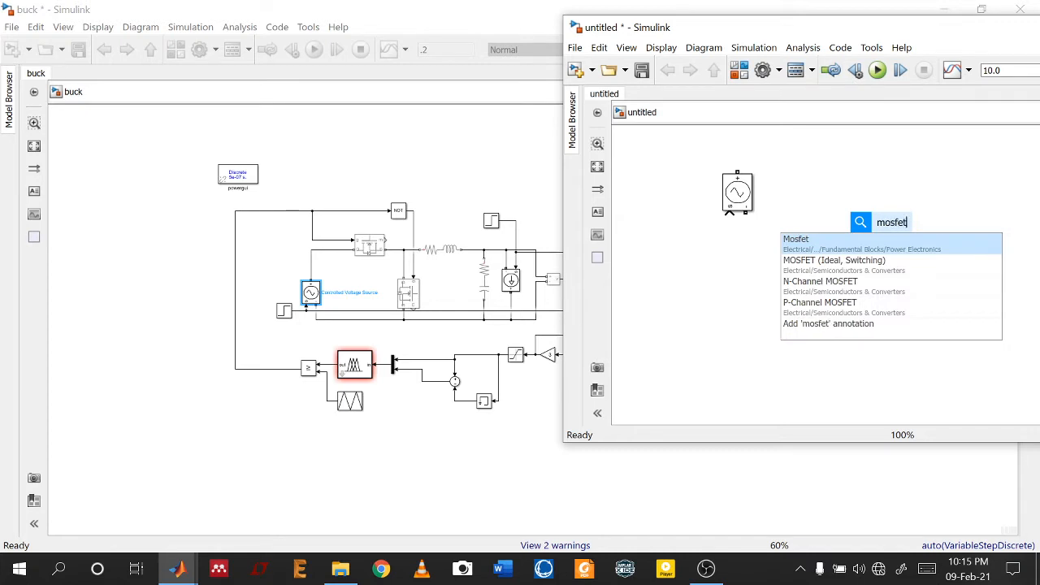
key("Return")
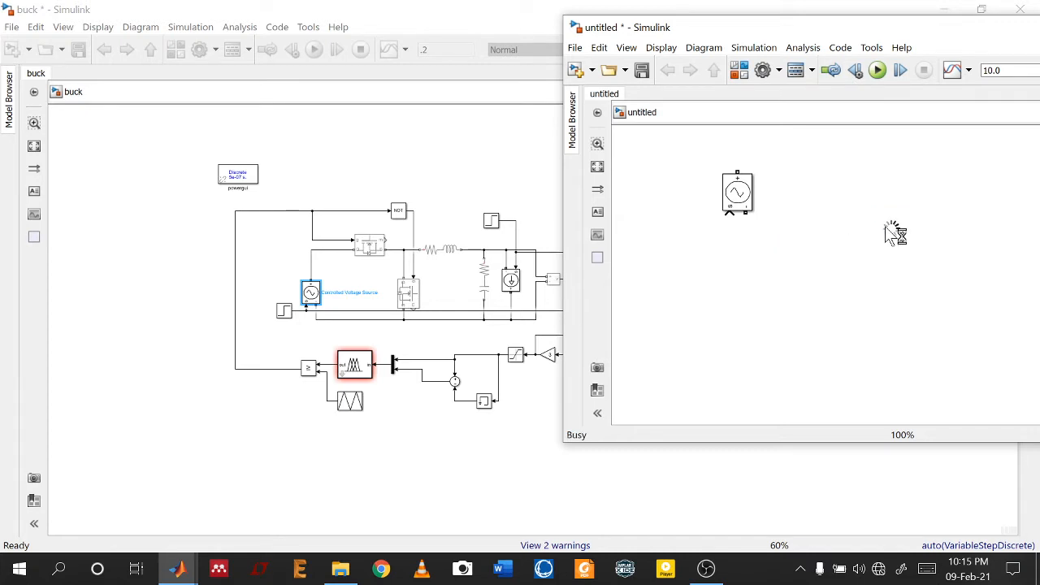
Identify the buck model's Series RLC Branch, add the same block to the untitled model, and place it below the Controlled Voltage Source
left_click(412, 301)
left_click(455, 254)
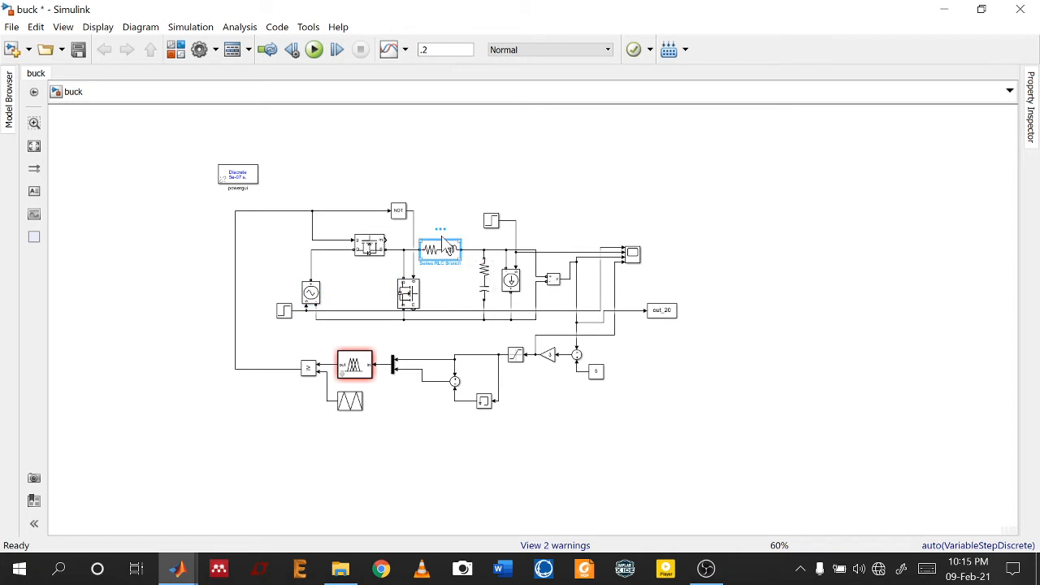
mouse_move(177, 569)
left_click(840, 520)
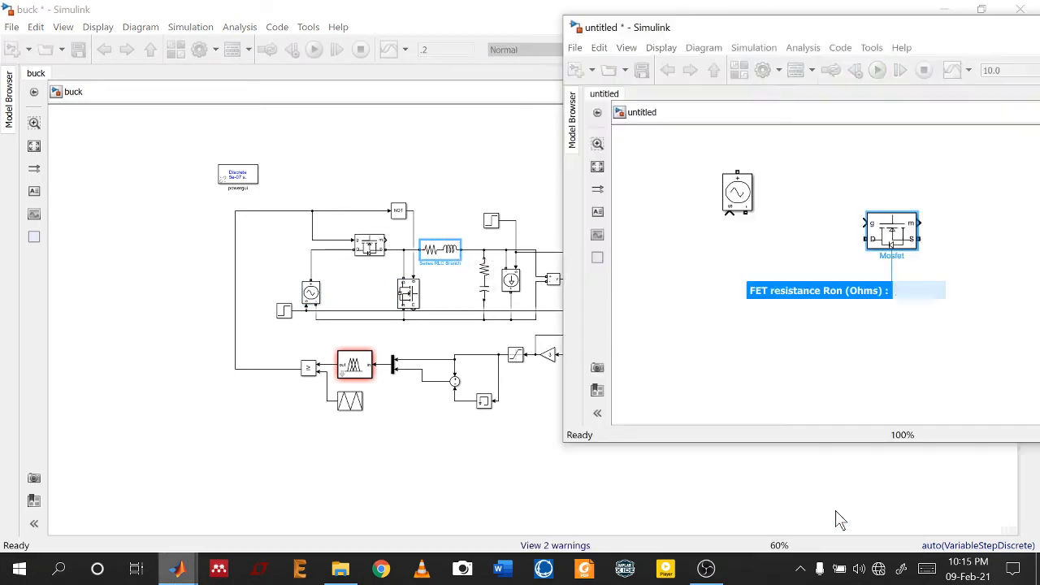
double_click(933, 329)
type("serie")
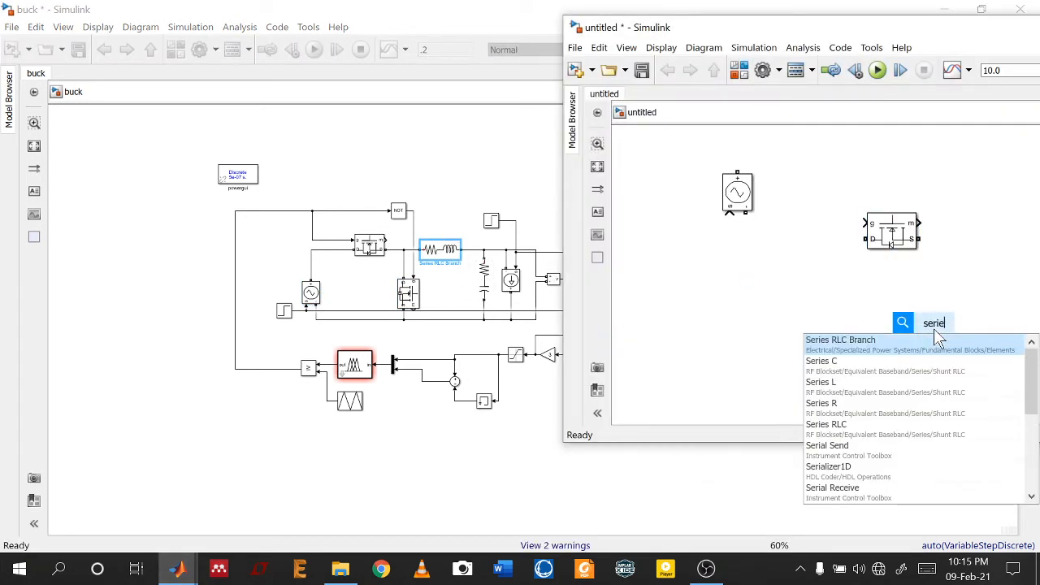
type("s rlcbra")
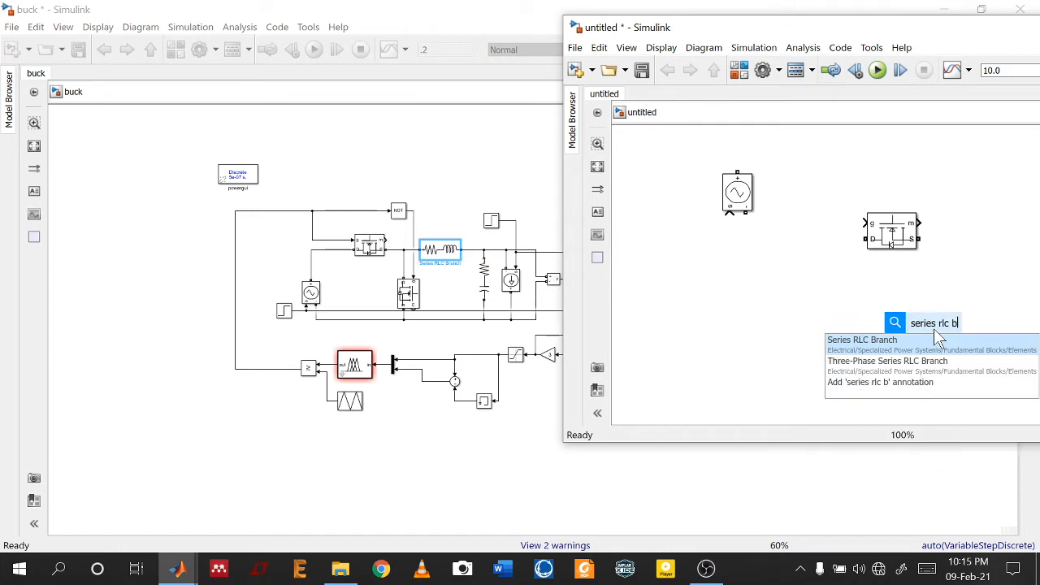
key("Return")
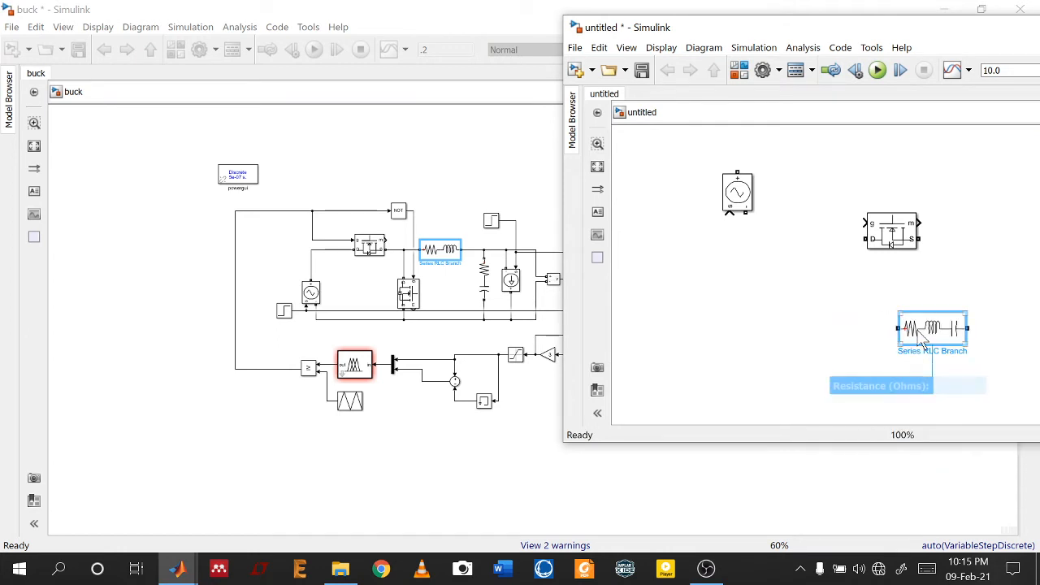
left_click_drag(909, 360, 697, 335)
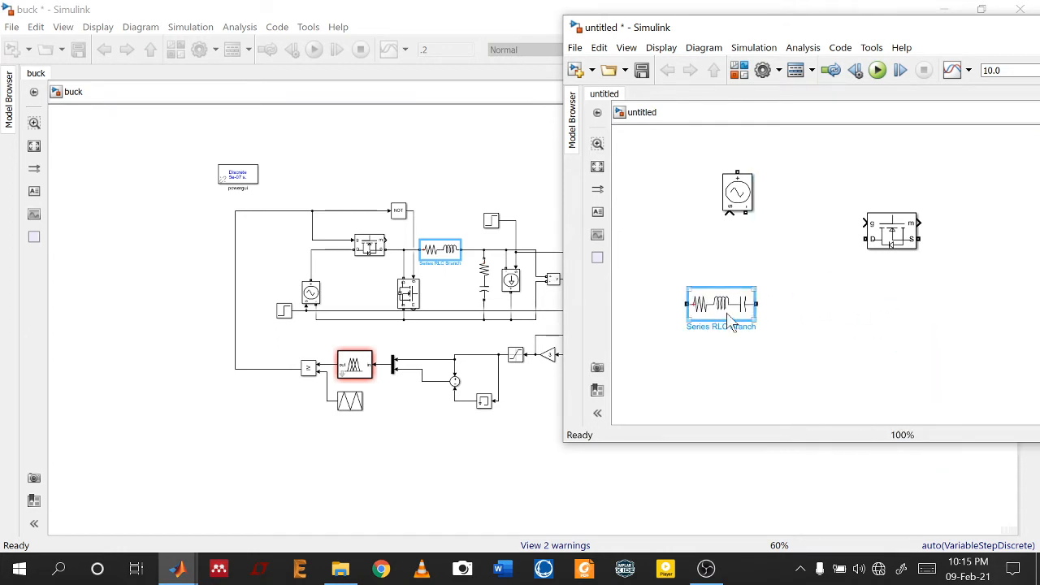
Set the new Series RLC Branch to branch type RL and check the parameters of the matching branch in the buck model
double_click(721, 307)
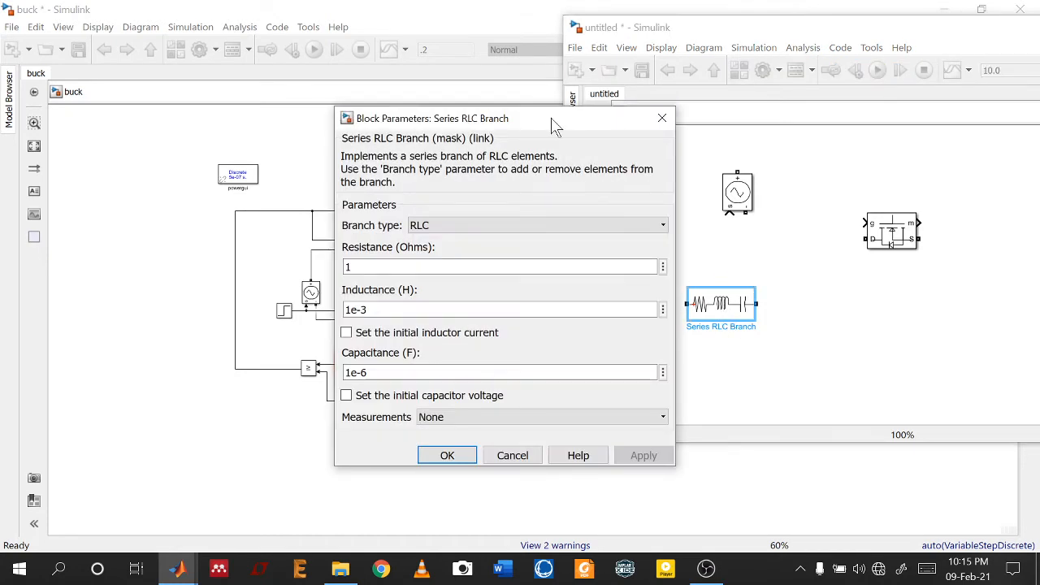
left_click_drag(553, 126, 818, 84)
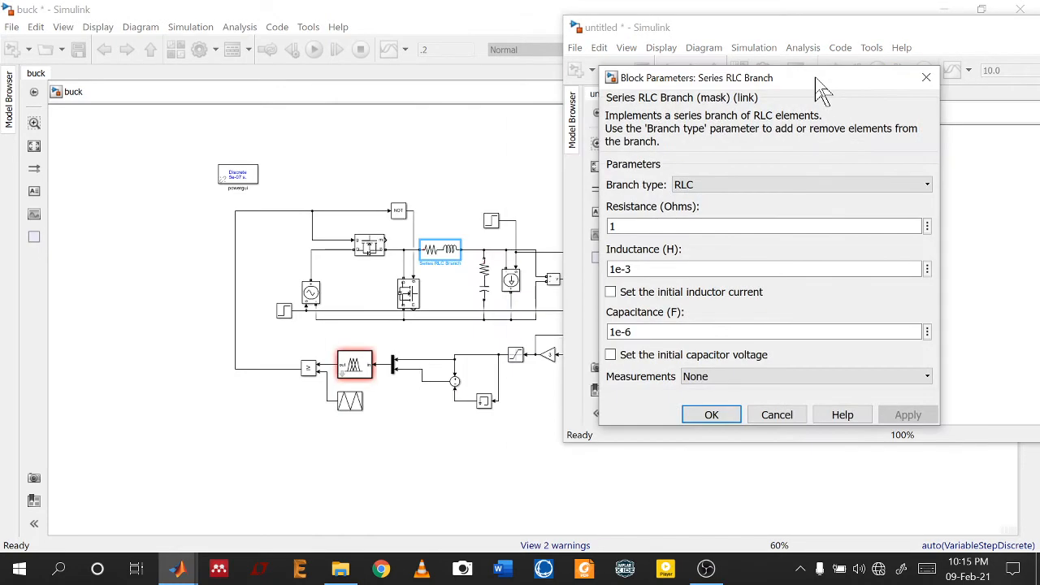
left_click(714, 185)
left_click(725, 253)
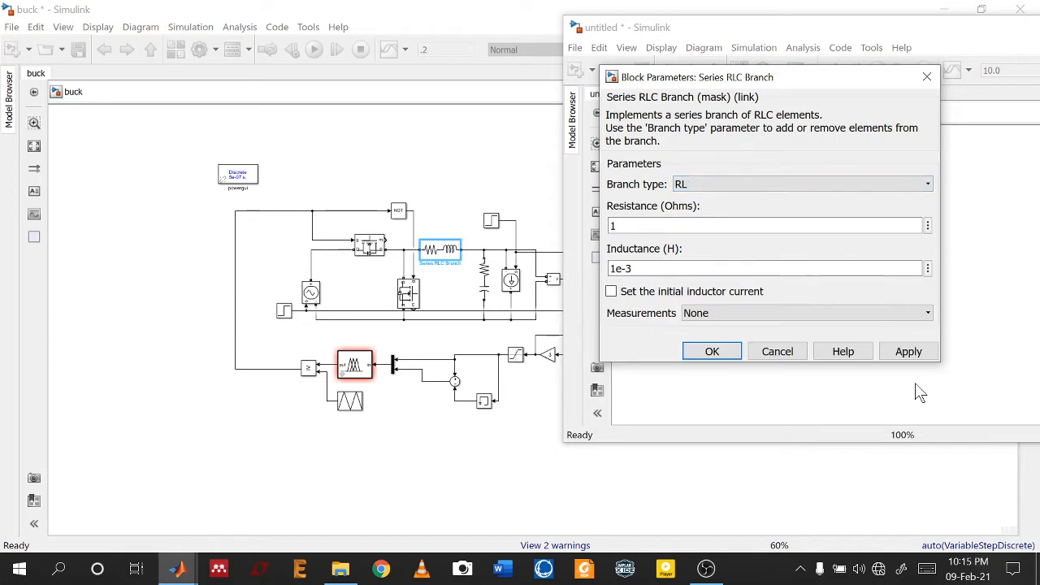
left_click(711, 351)
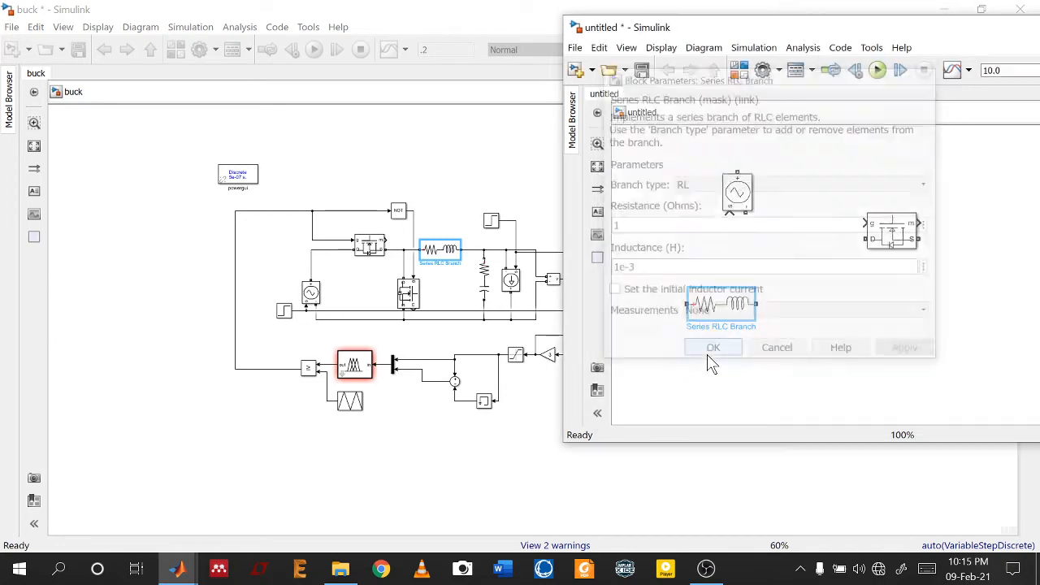
double_click(439, 250)
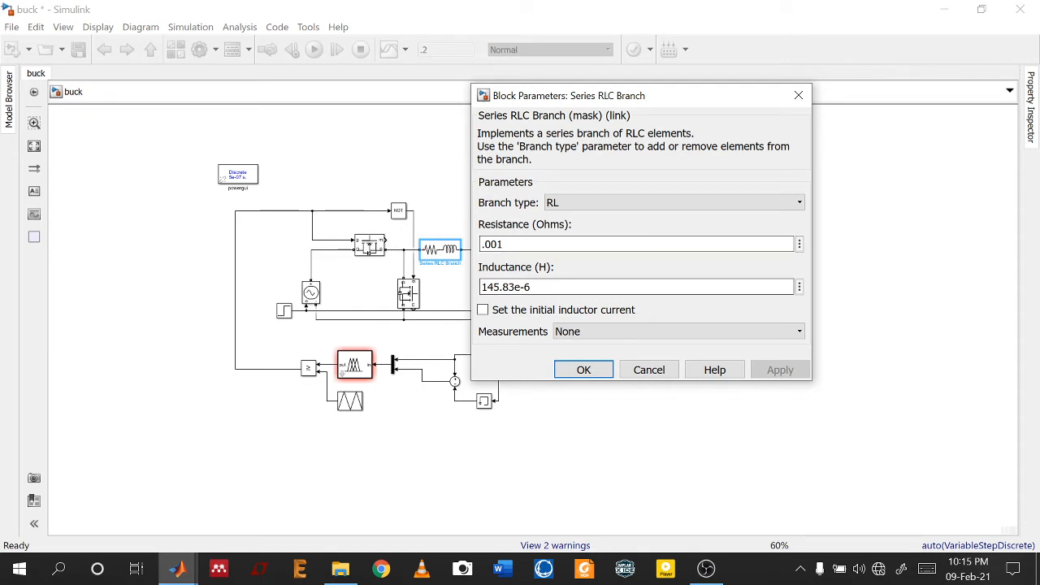
left_click(584, 370)
Rearrange the untitled model so the Mosfet sits below and left of the voltage source and the RL branch on the far side
mouse_move(177, 569)
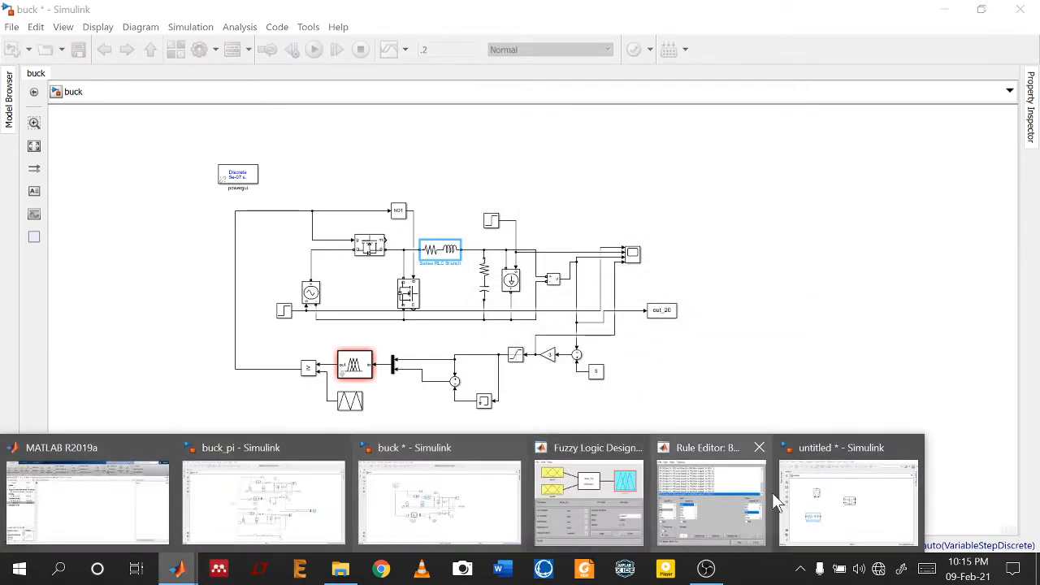
left_click(812, 500)
left_click_drag(727, 317, 676, 273)
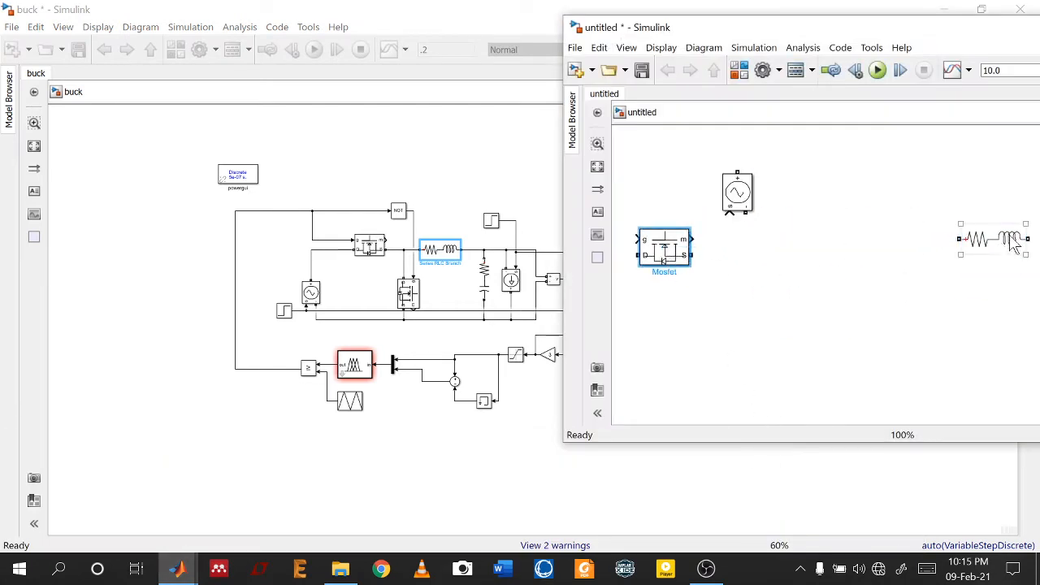
left_click_drag(991, 240, 893, 248)
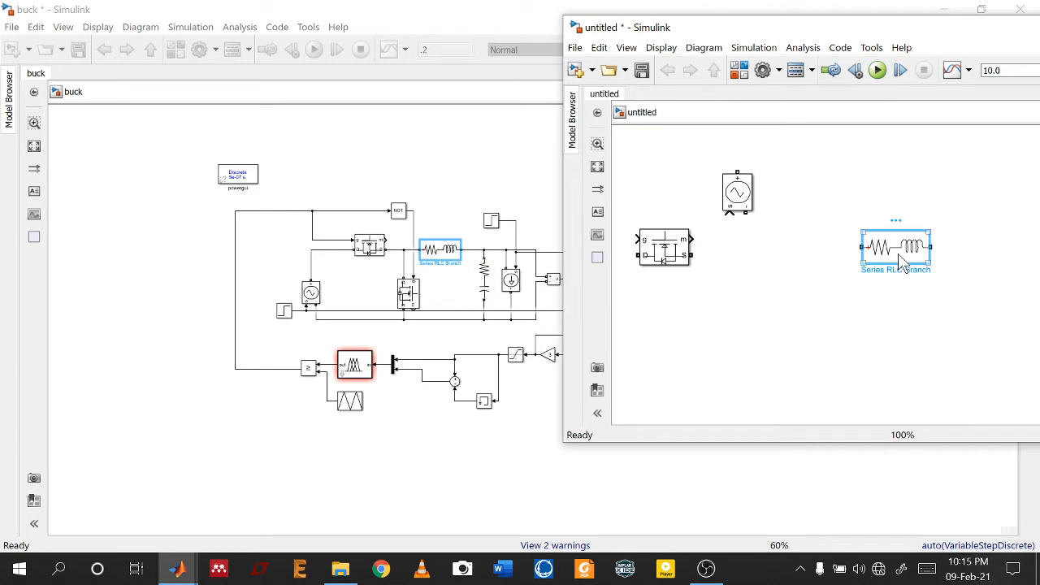
Duplicate the RL branch below the original, rotate the copy to vertical, and choose branch type RC in its parameters
left_click_drag(898, 254, 967, 342)
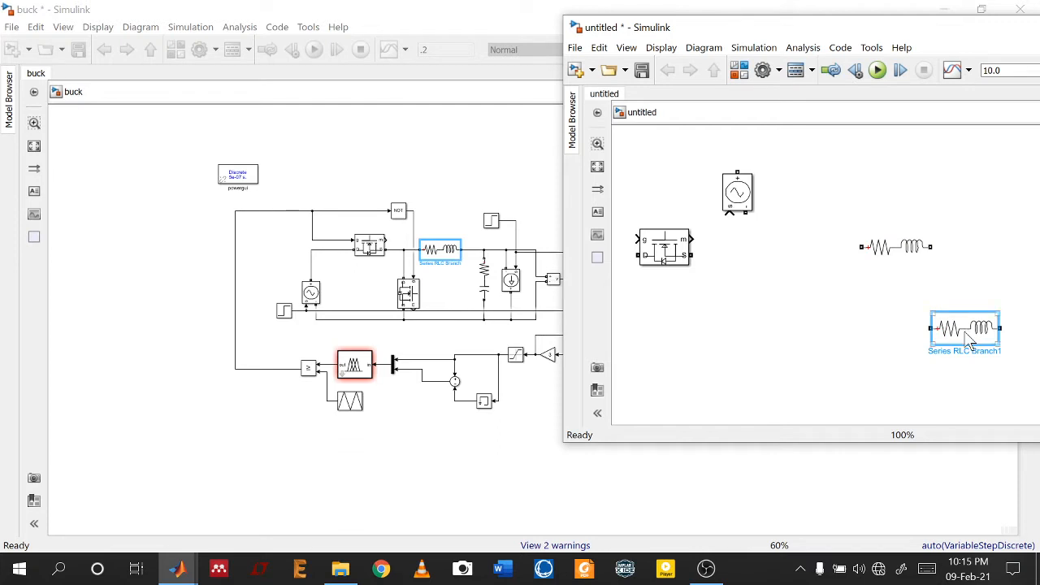
key("ctrl+r")
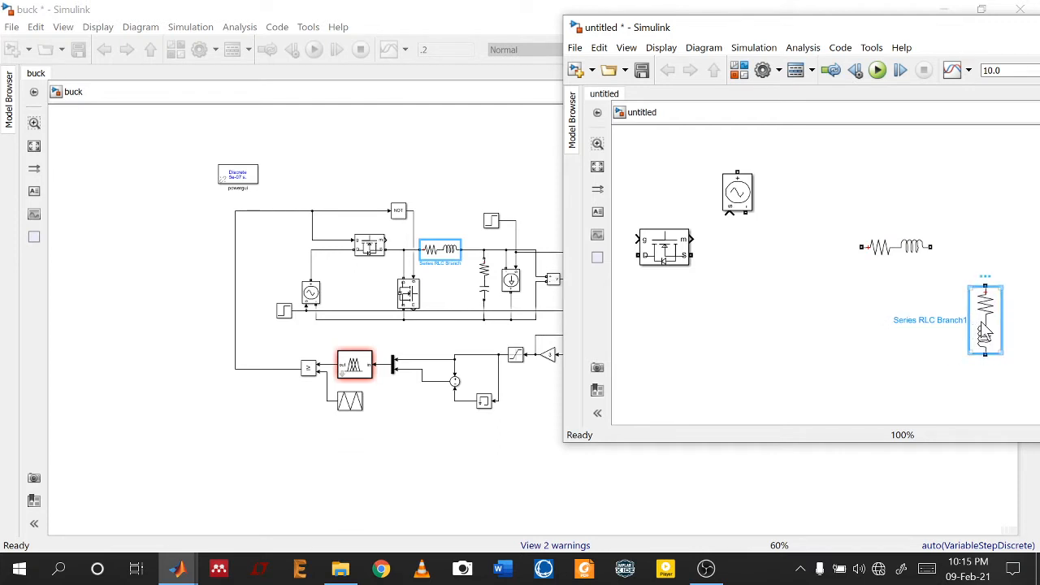
double_click(981, 323)
left_click(808, 275)
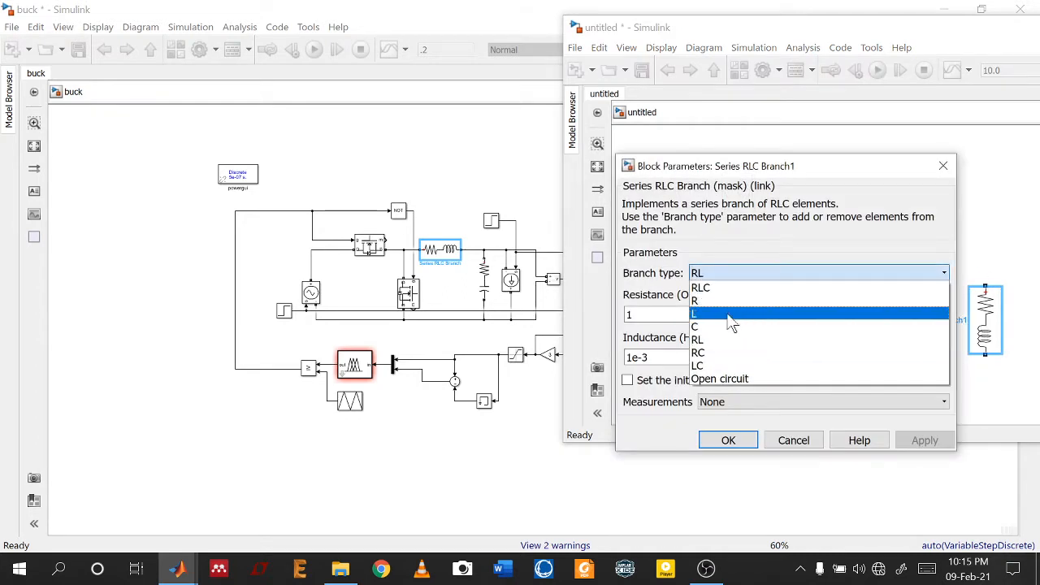
left_click(717, 352)
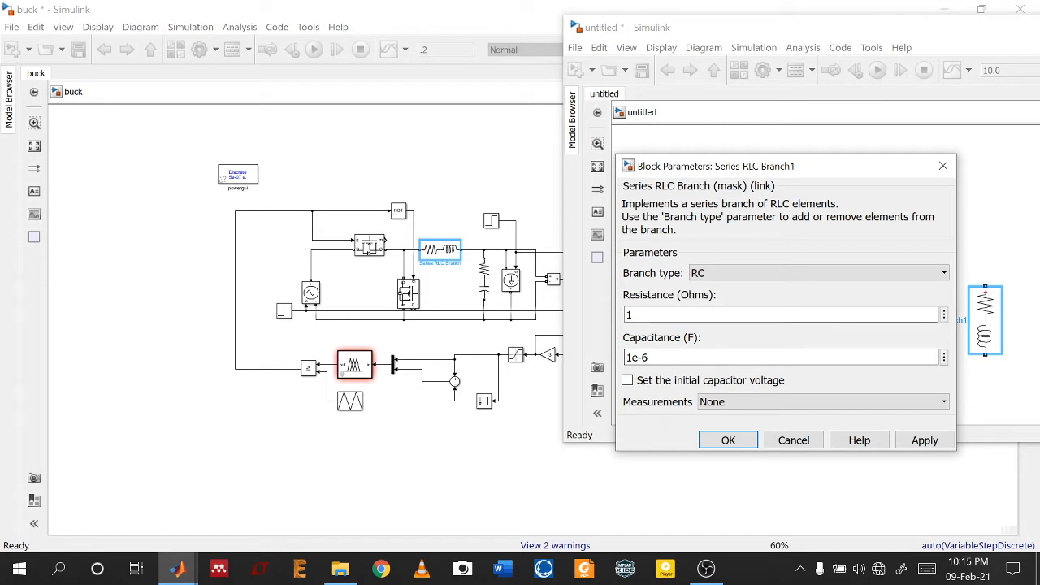
Check the resistance and capacitance of the vertical RC branch in the buck model
key("Tab")
key("Tab")
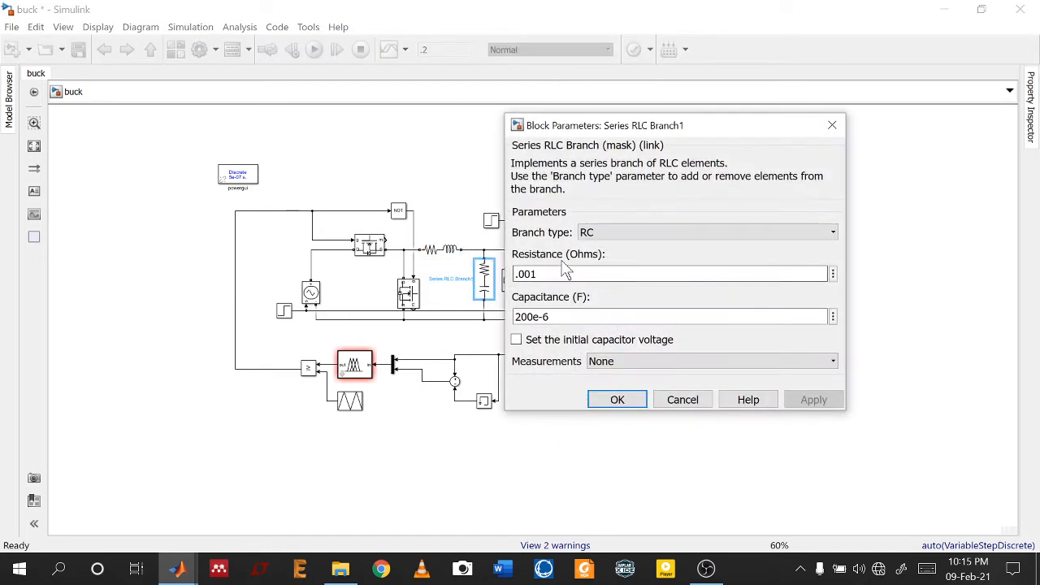
key("Tab")
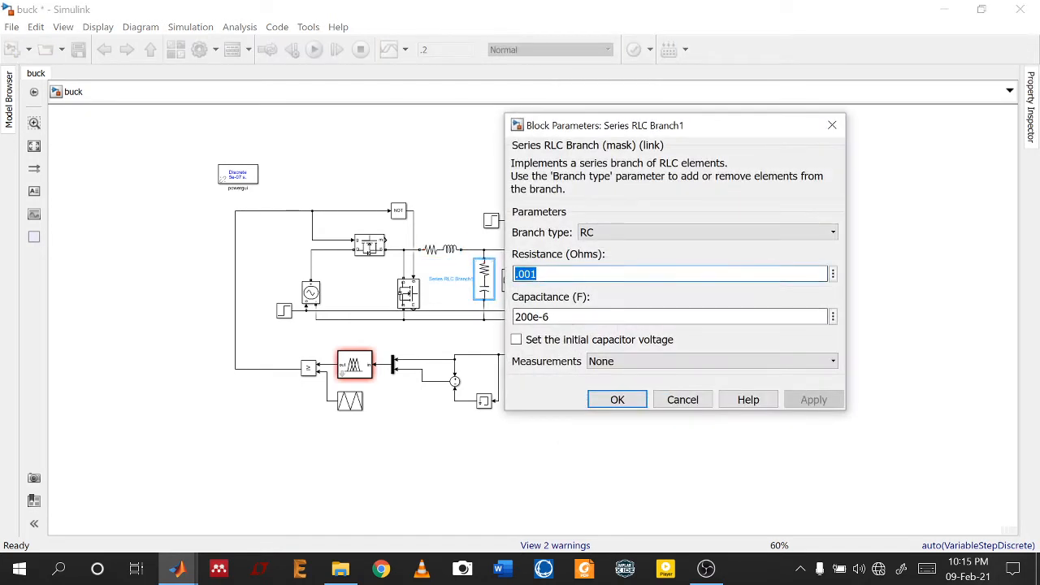
key("Tab")
left_click(618, 399)
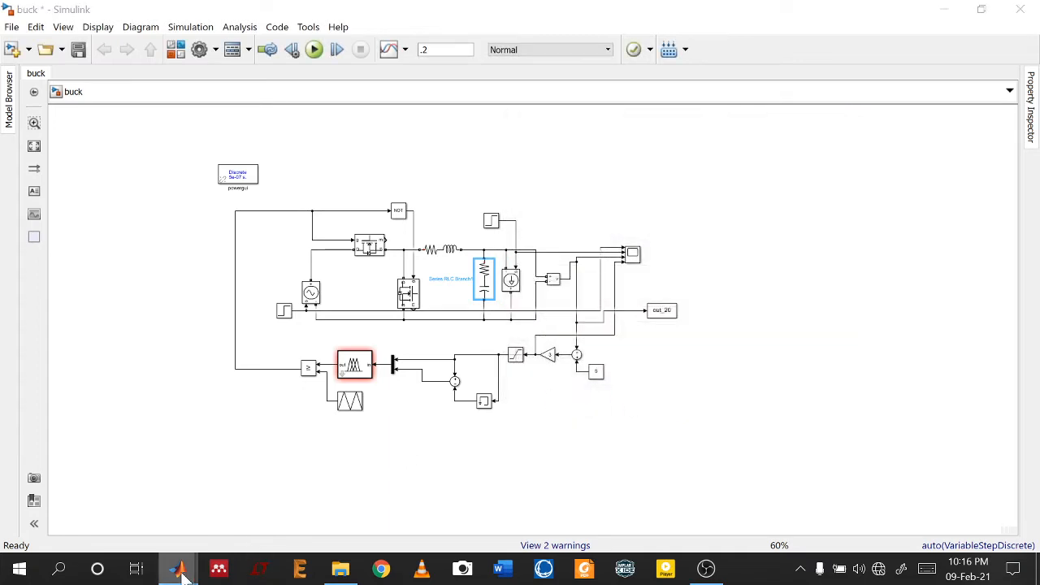
Apply the RC branch type to the copied branch, close its parameters, and return to the untitled model
mouse_move(177, 569)
left_click(912, 495)
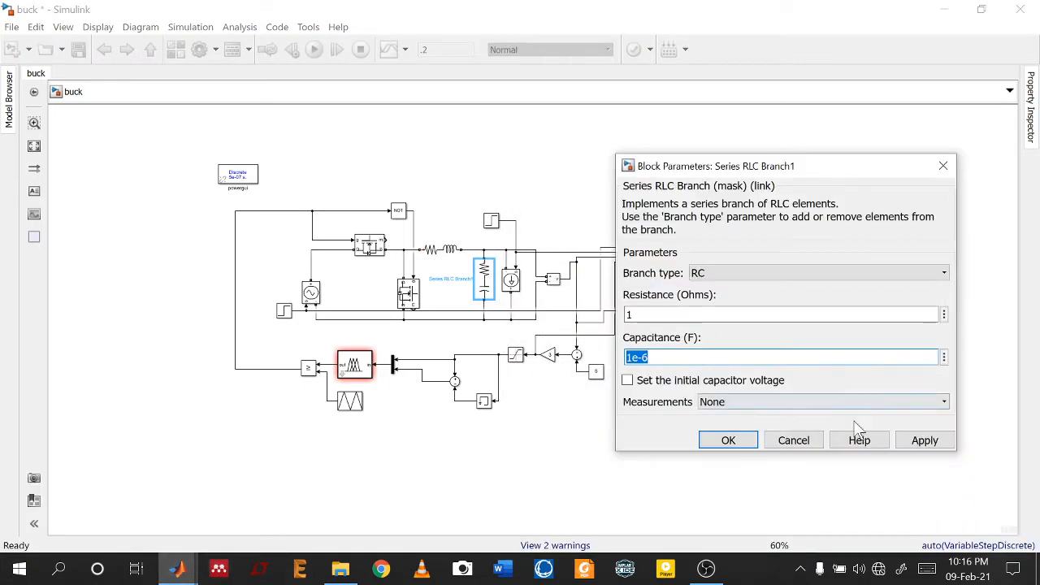
left_click(924, 440)
left_click(793, 443)
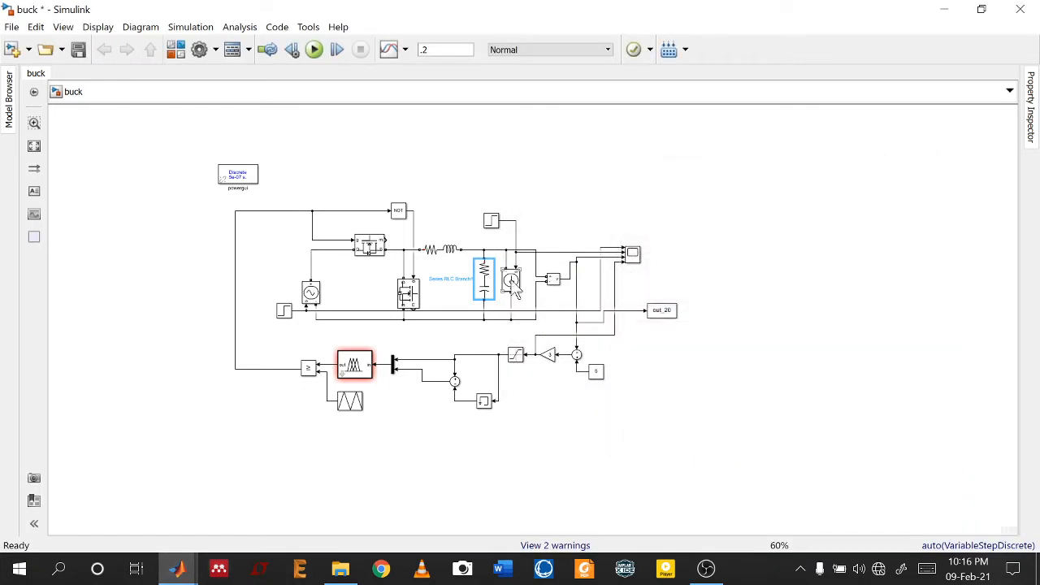
mouse_move(221, 573)
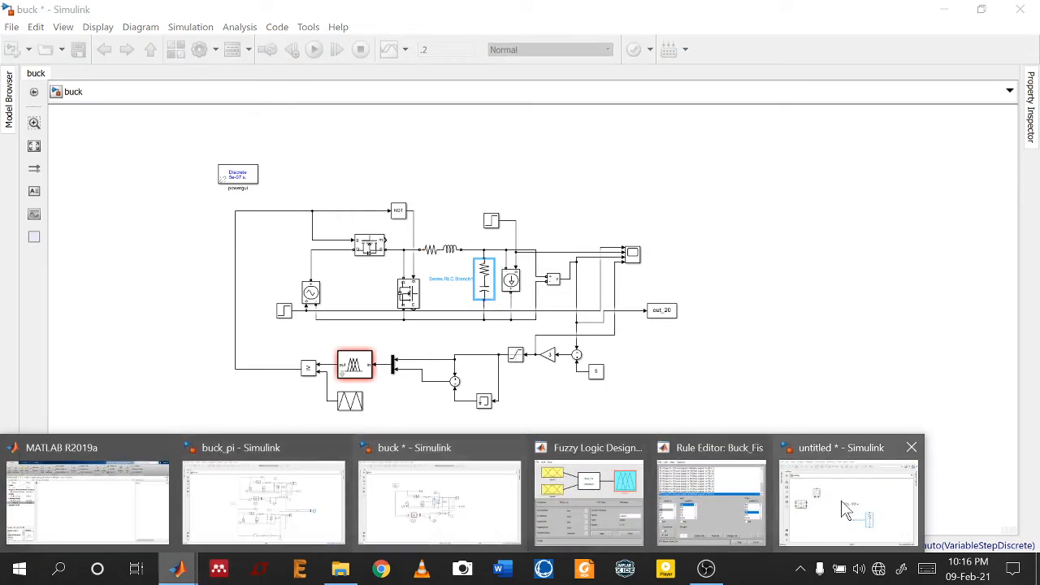
left_click(837, 499)
Try the Foundation Library's Controlled Current Source in the untitled model and remove it
double_click(777, 360)
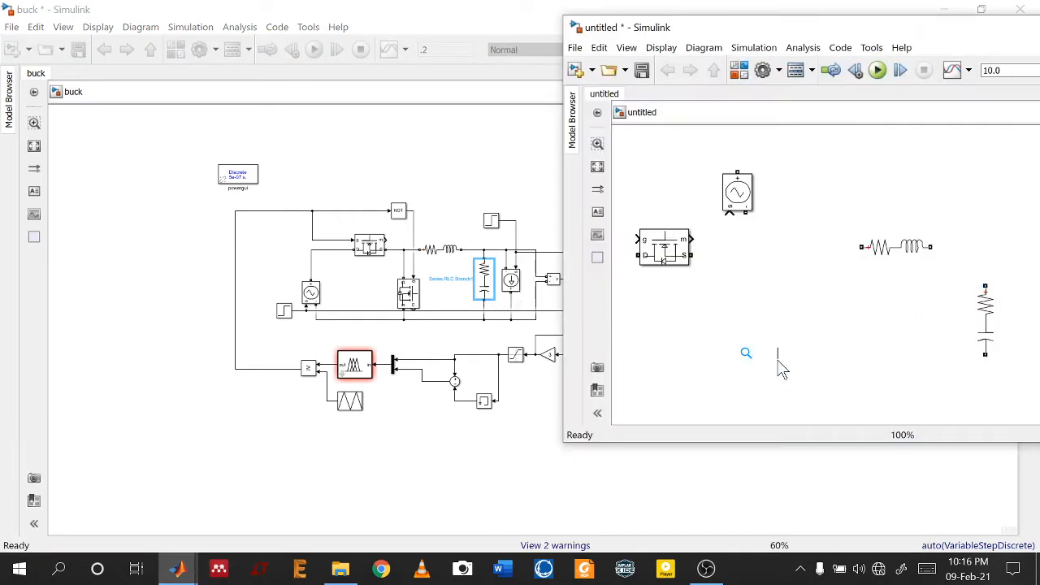
type("controlled")
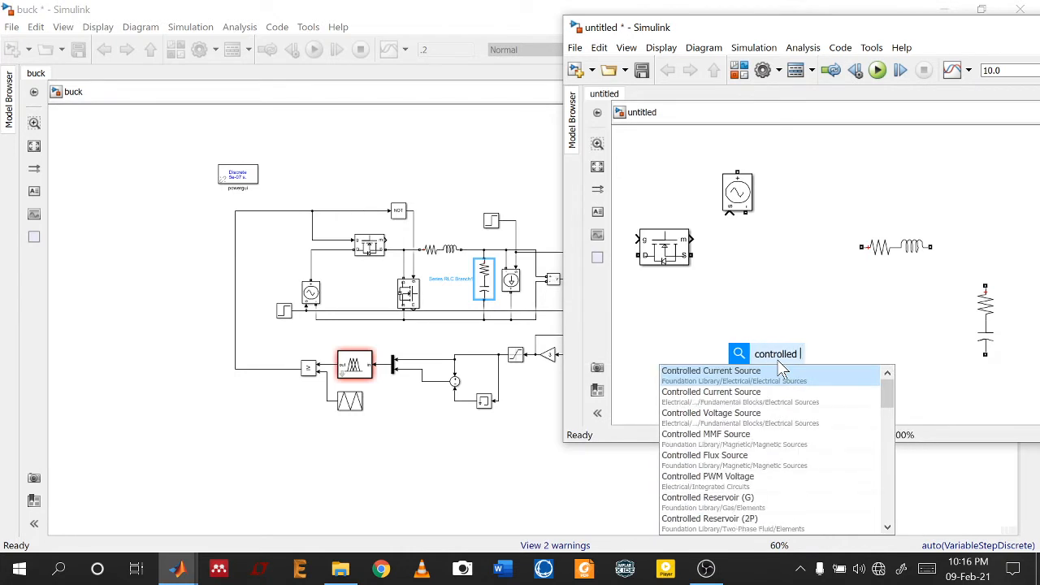
key("Return")
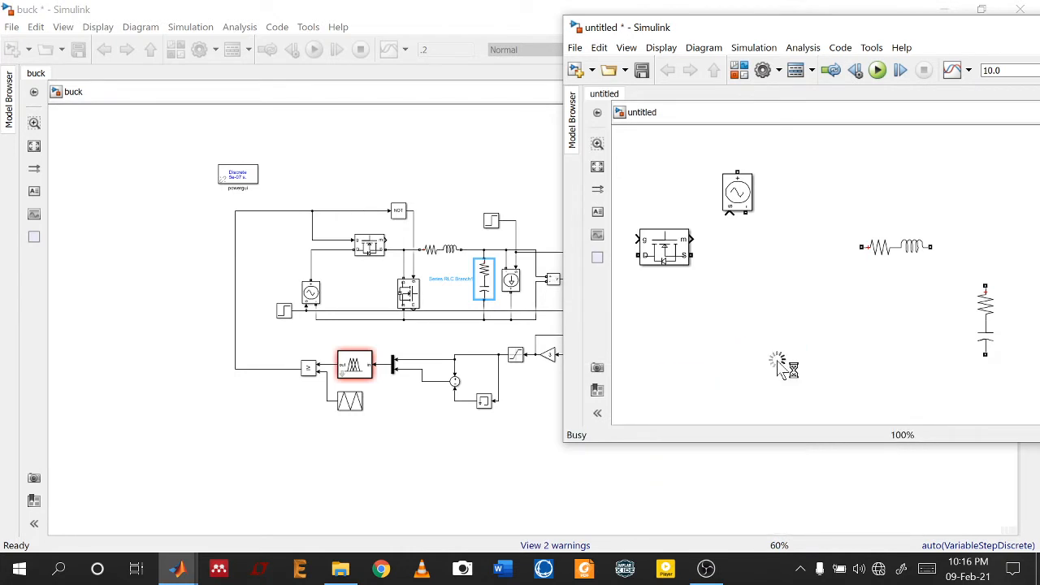
left_click_drag(788, 356, 782, 328)
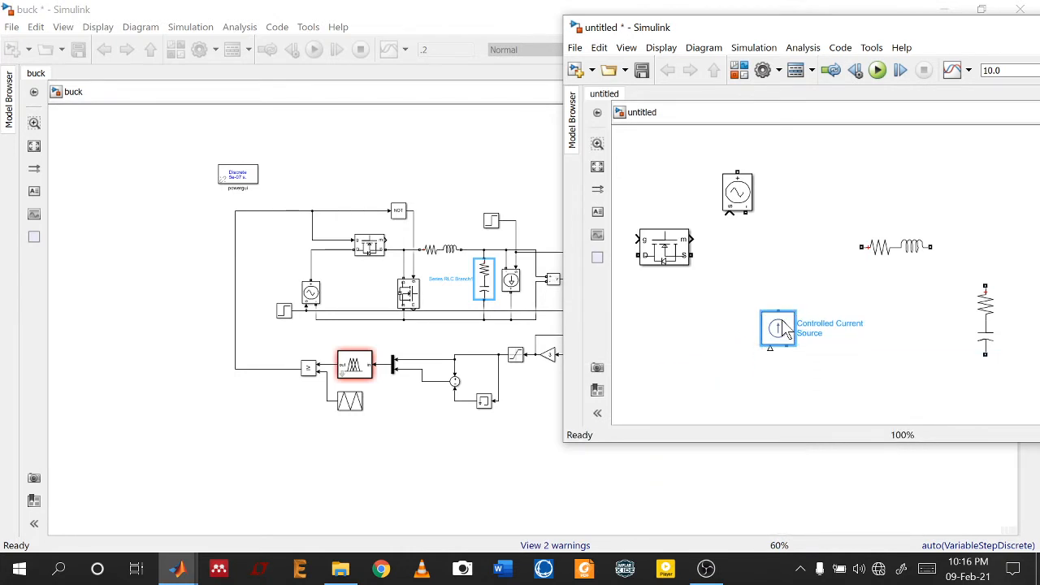
key("Delete")
Add a Controlled Current Source from the Specialized Power Systems electrical sources to the untitled model
double_click(782, 329)
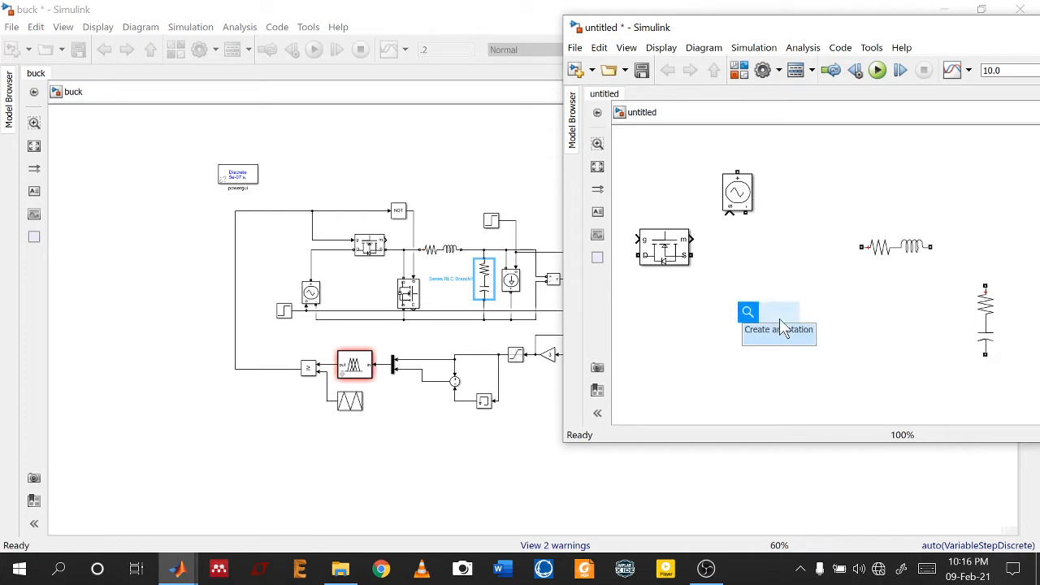
type("control")
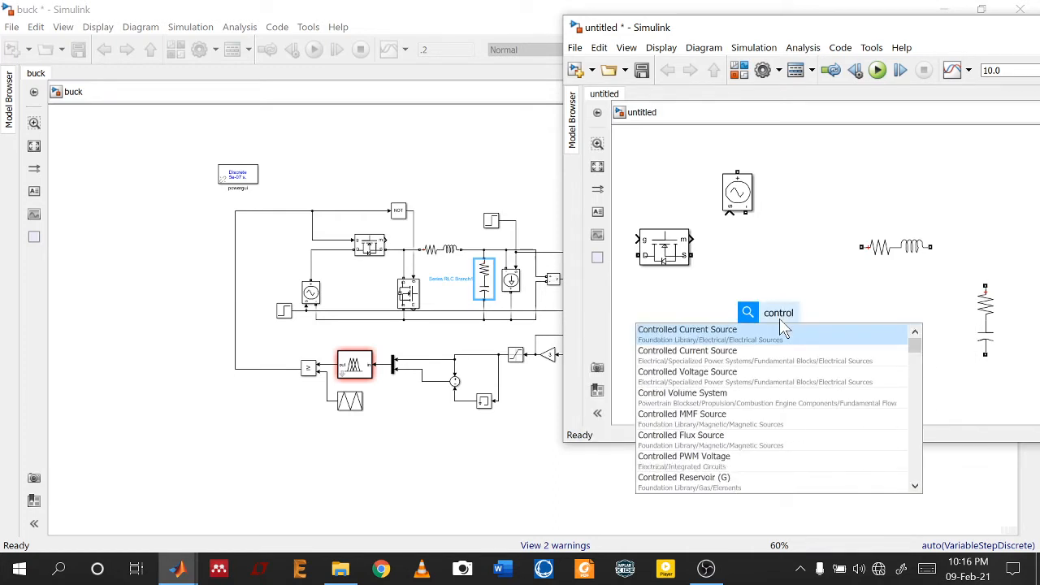
key("Return")
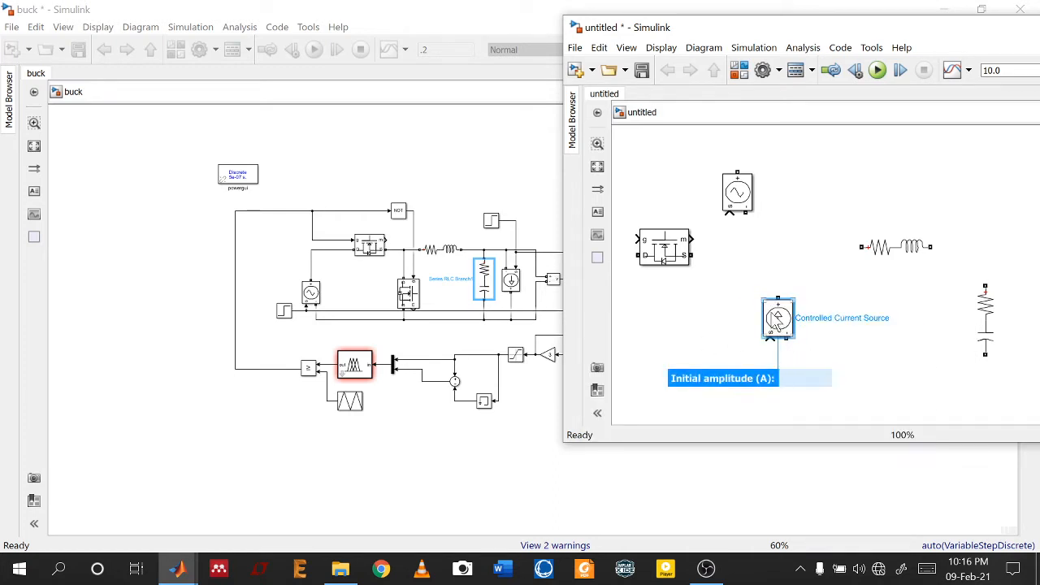
Move the untitled model's window aside and add a Voltage Measurement block below the MOSFET
left_click_drag(692, 34, 724, 19)
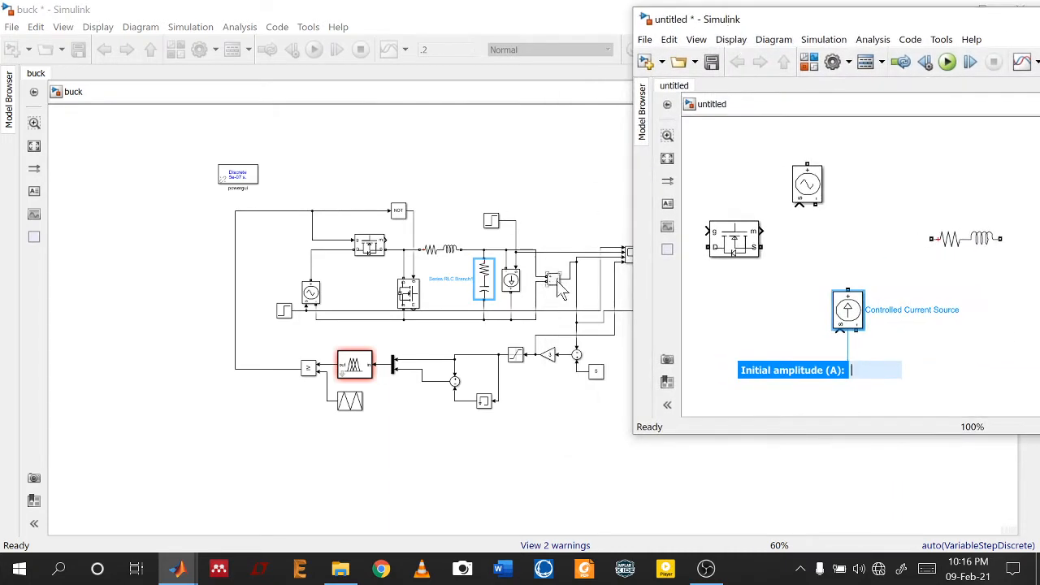
double_click(714, 297)
type("v")
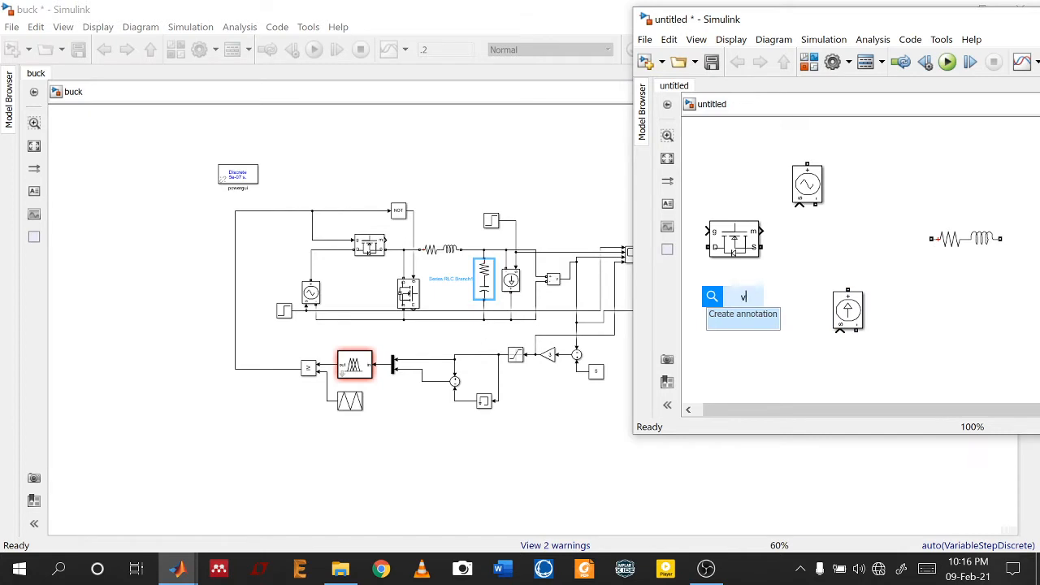
type("oltage")
key("Return")
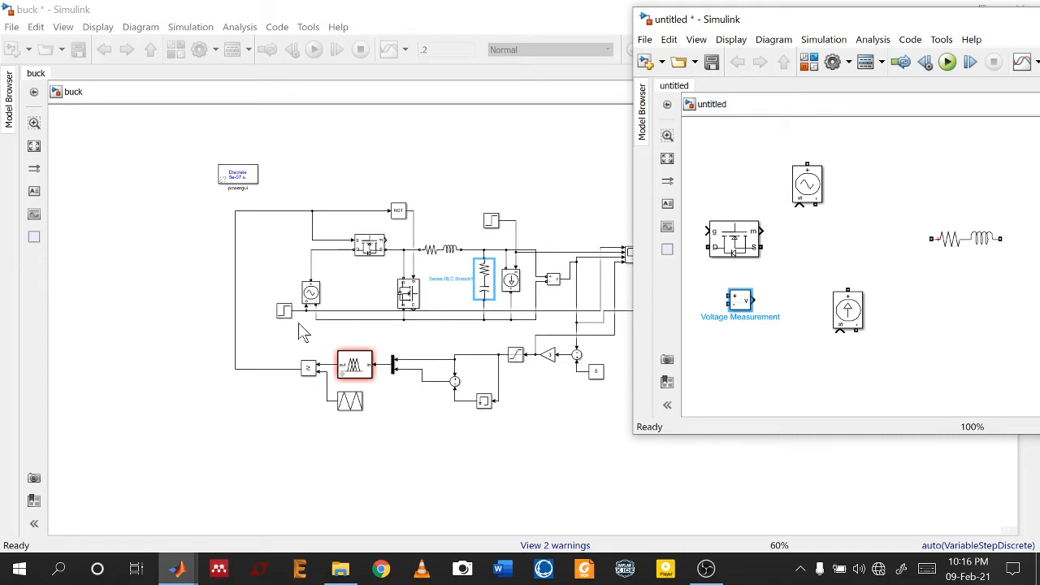
Add a Step source block below the Controlled Current Source in the untitled model
double_click(823, 384)
type("s")
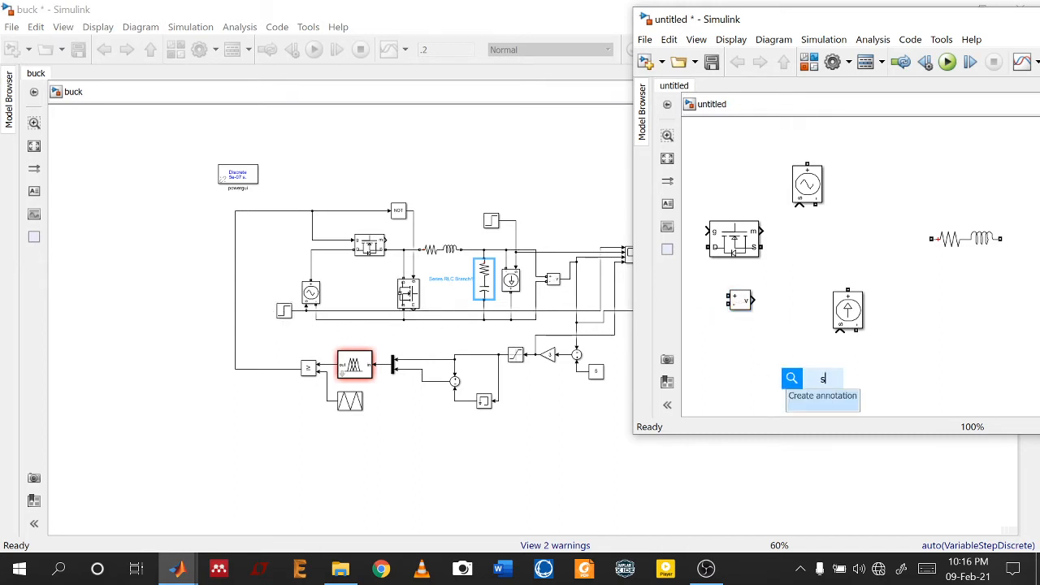
type("tep")
key("Return")
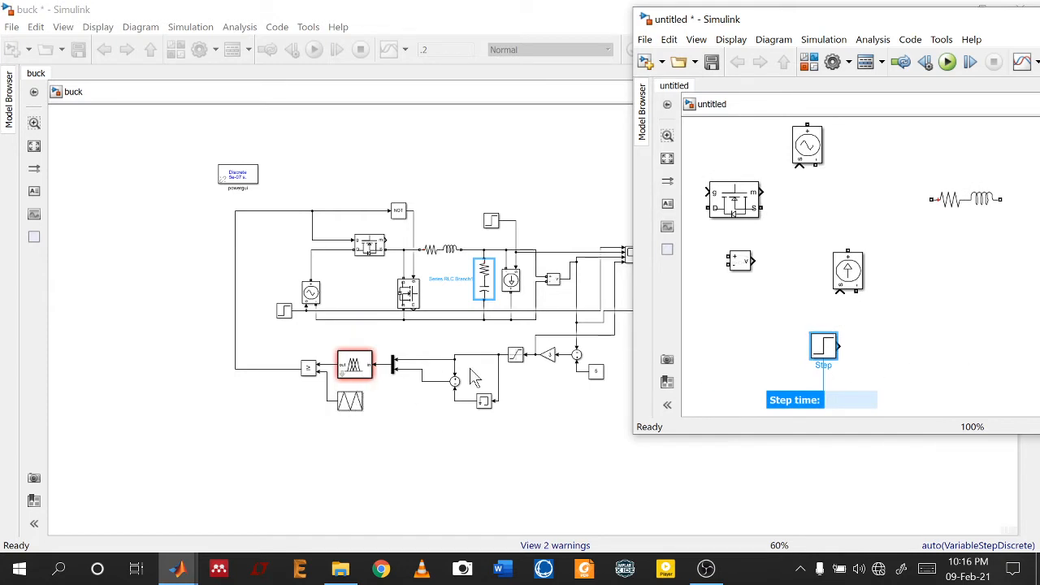
Identify the triangular block in the buck model's feedback path and add a matching Gain block beside the Step source in the untitled model
left_click(550, 366)
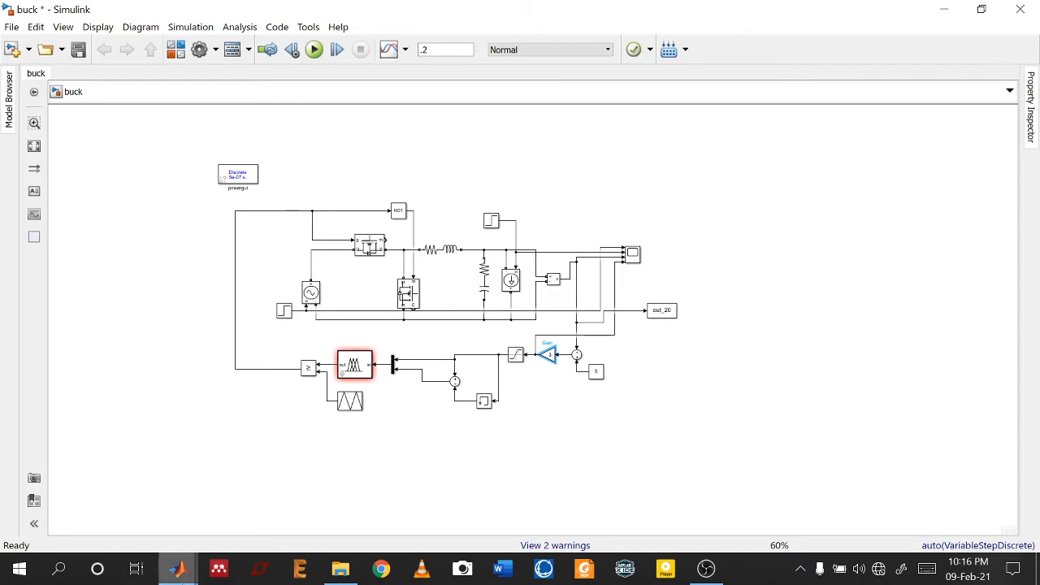
mouse_move(178, 569)
left_click(850, 488)
double_click(904, 341)
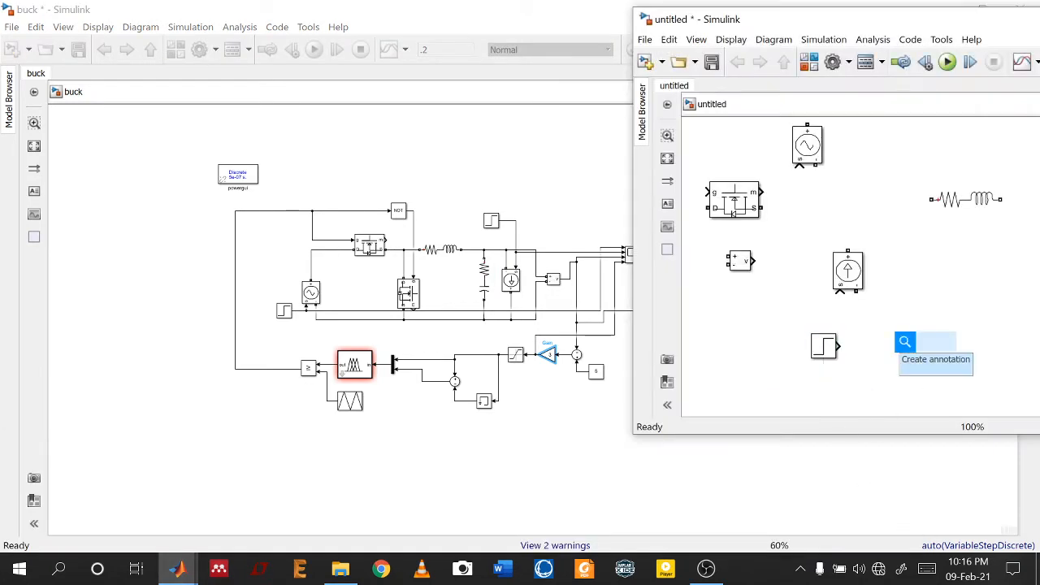
type("gain")
key("Return")
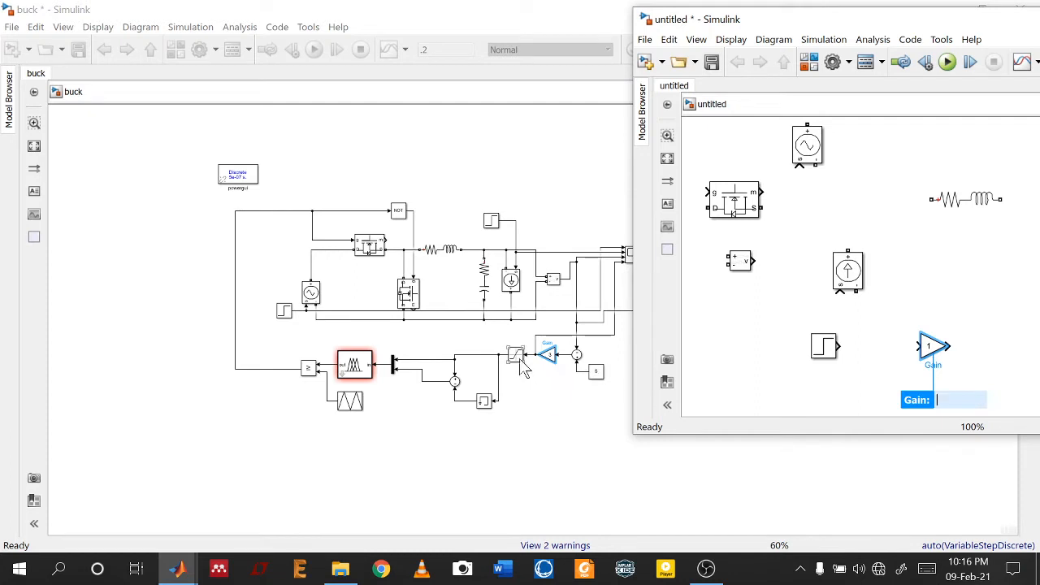
Add a round Sum block above the Gain block and set its list of signs to -+
double_click(975, 312)
type("sum")
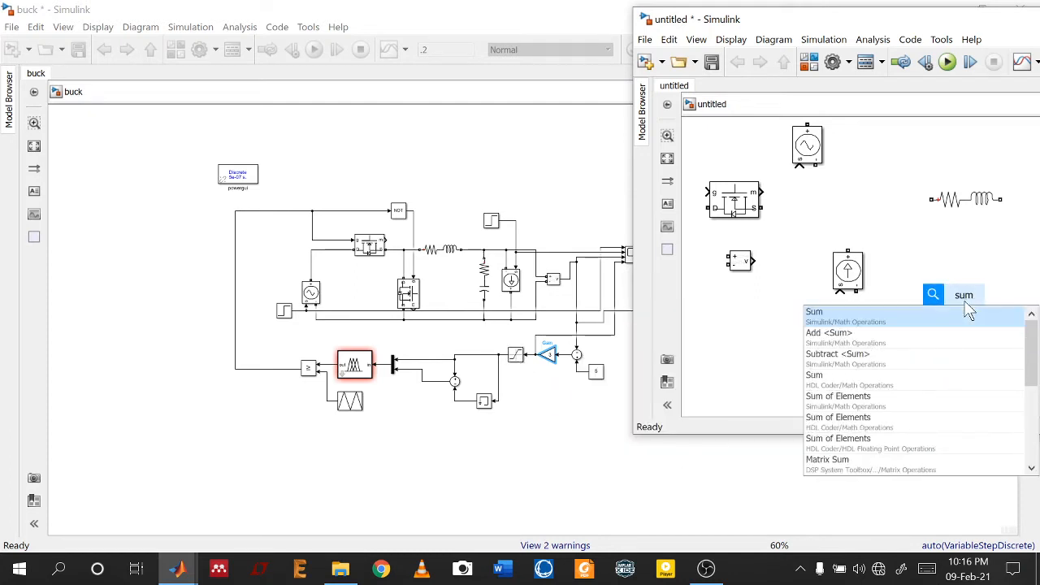
key("Return")
key("Return")
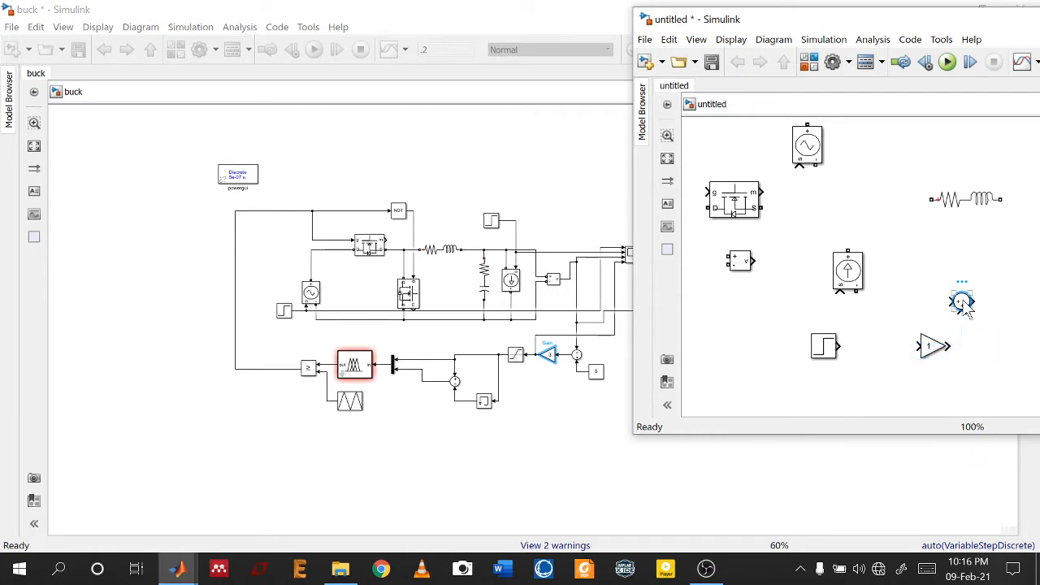
double_click(962, 302)
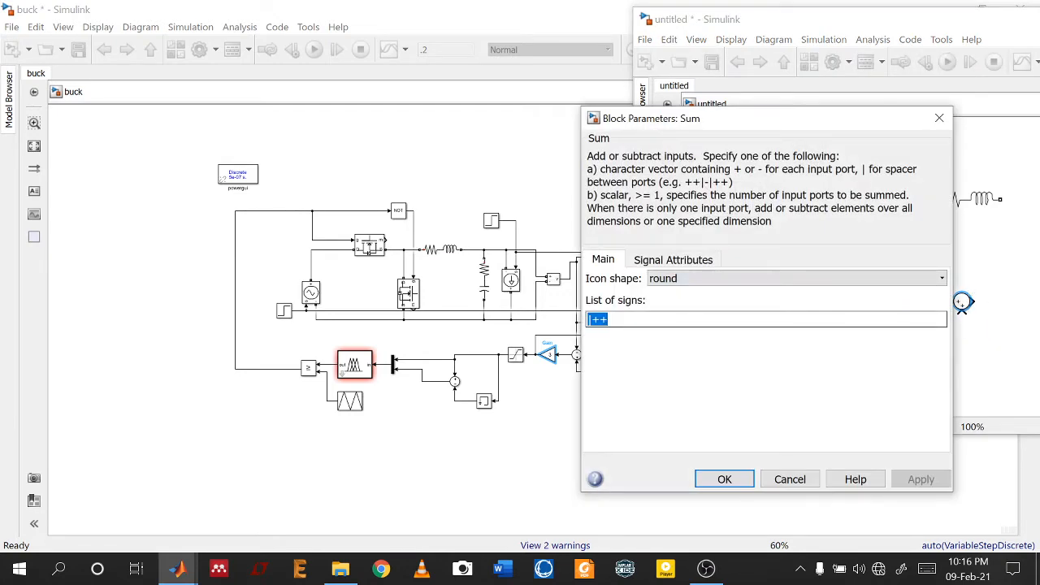
type("-+")
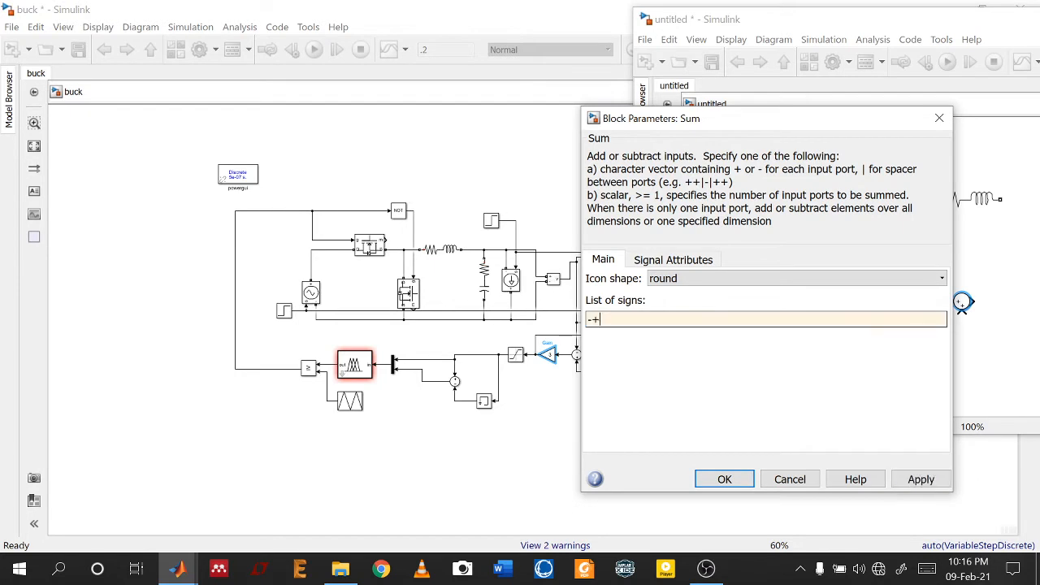
key("Return")
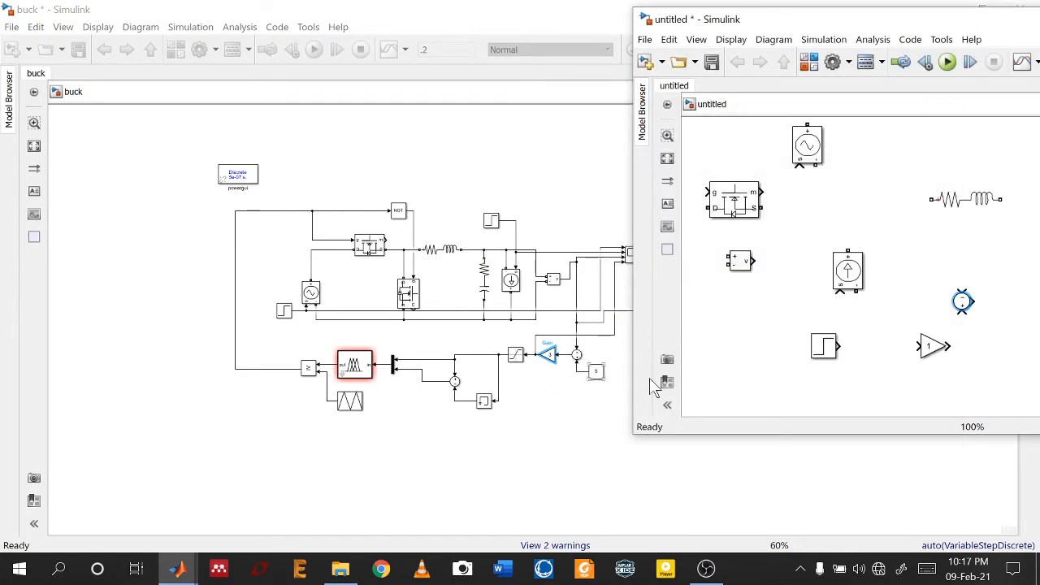
Add a Constant block near the Gain block and a Saturation block from Simulink Discontinuities below the Voltage Measurement block
double_click(898, 371)
type("cons")
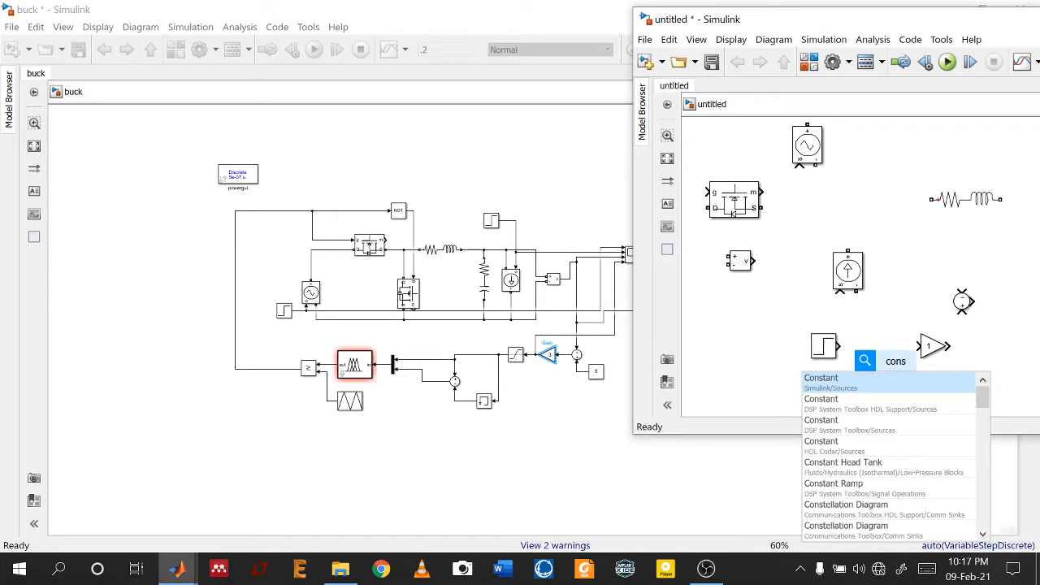
key("Return")
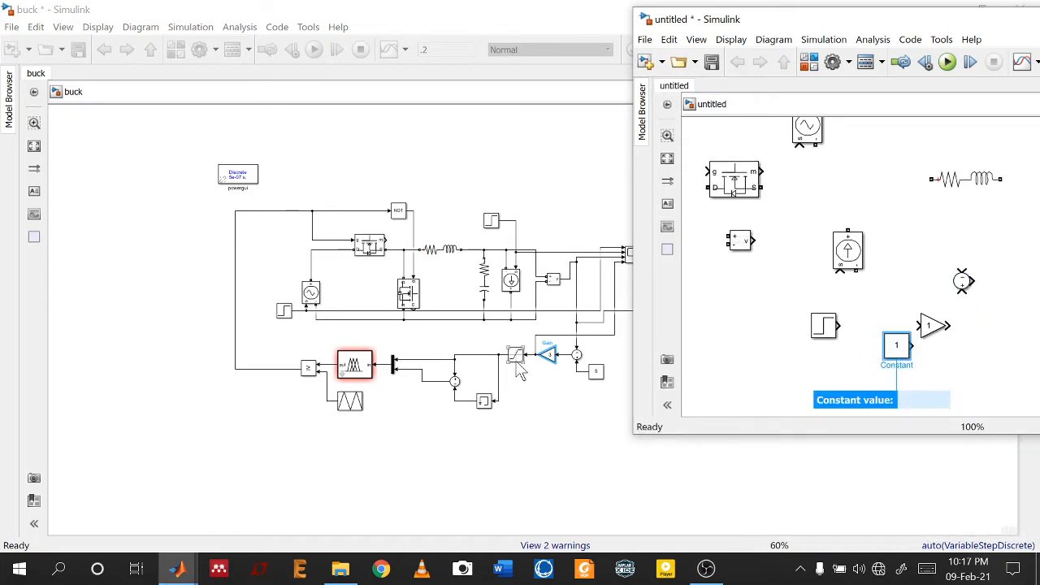
double_click(734, 340)
type("s")
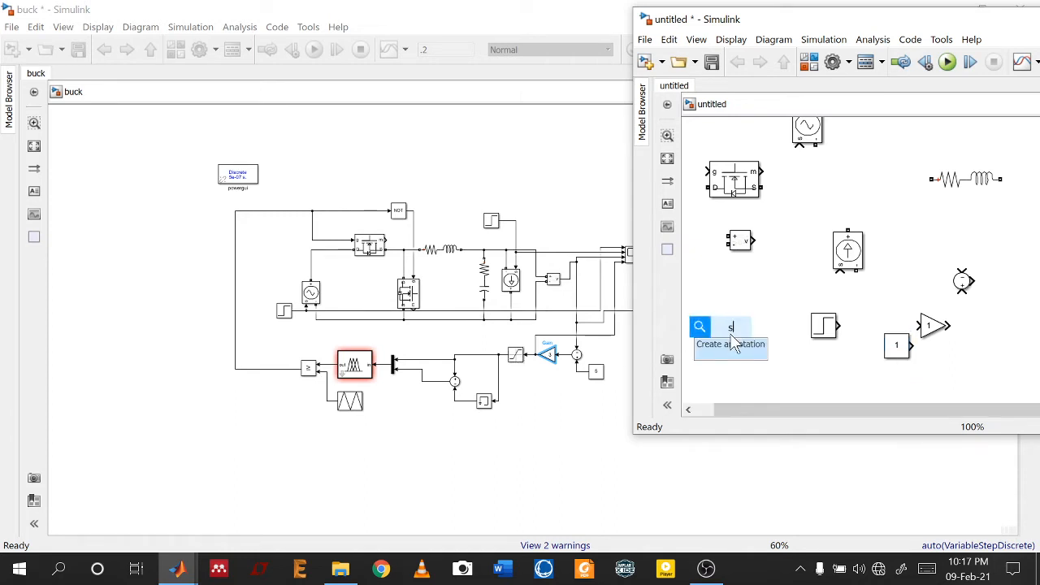
type("aturati")
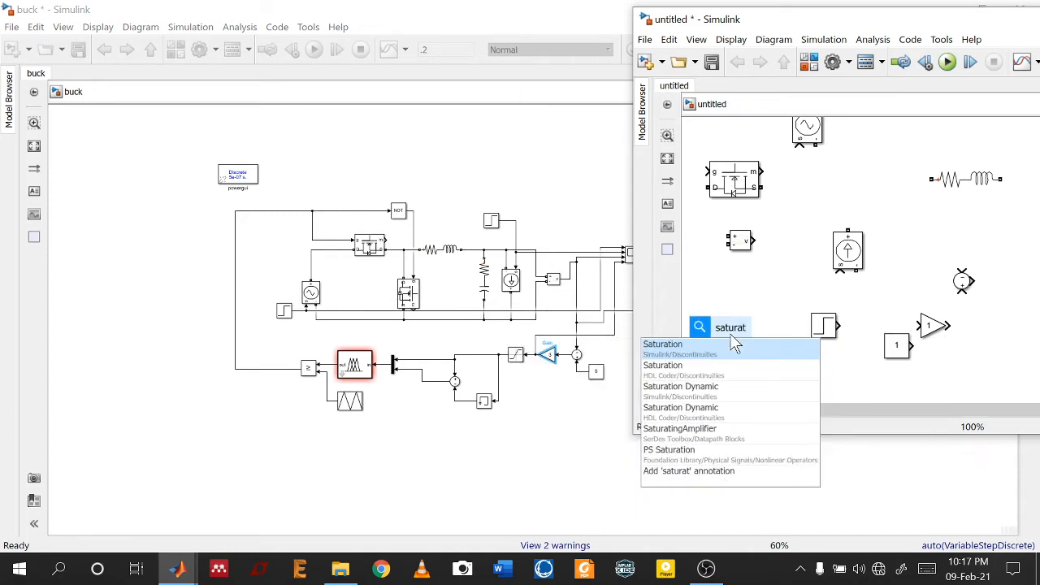
key("Return")
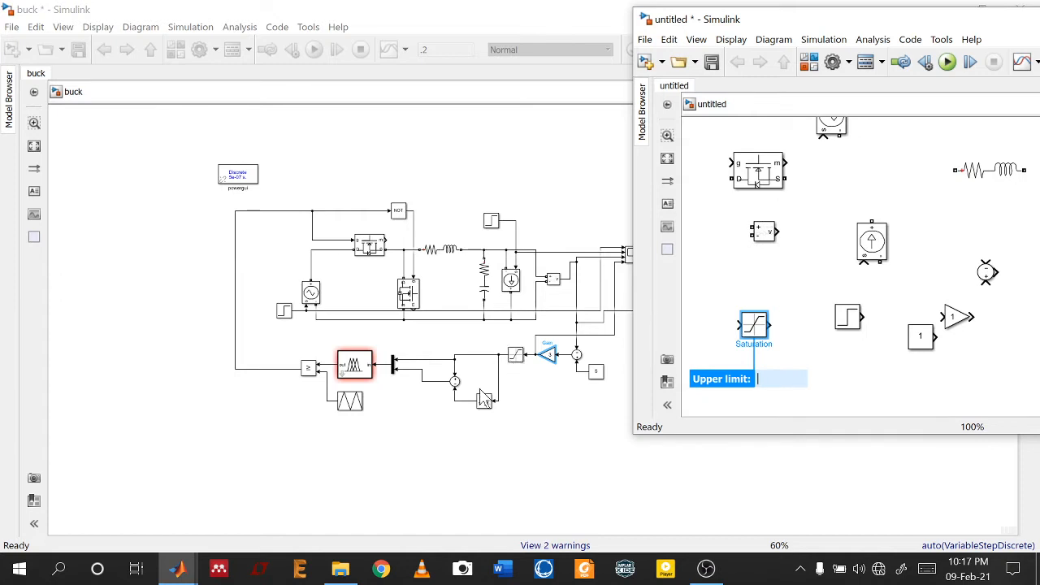
Add a Memory block below the Step source and a Mux block beside the Voltage Measurement block
double_click(852, 389)
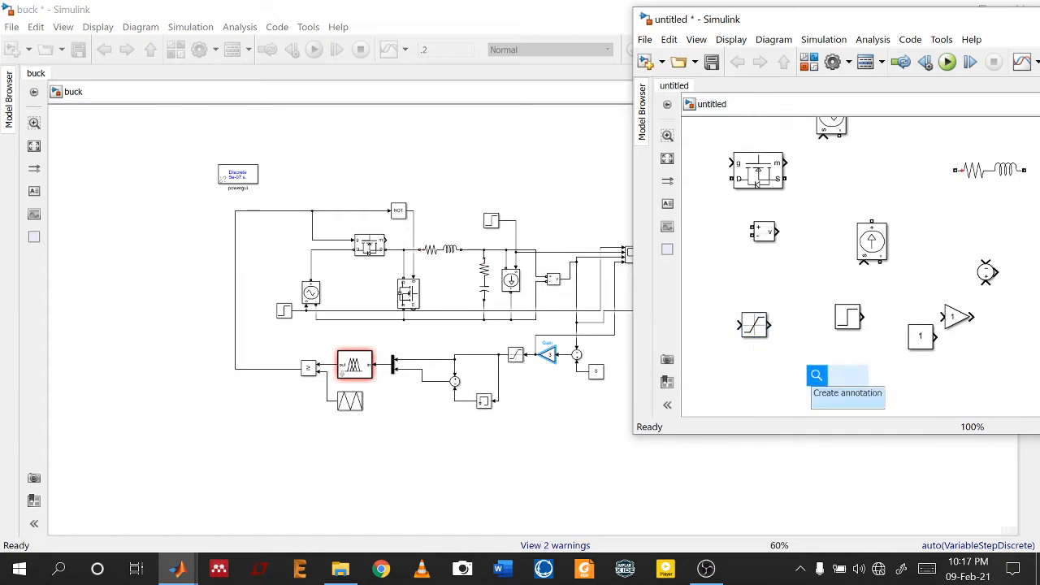
type("memory")
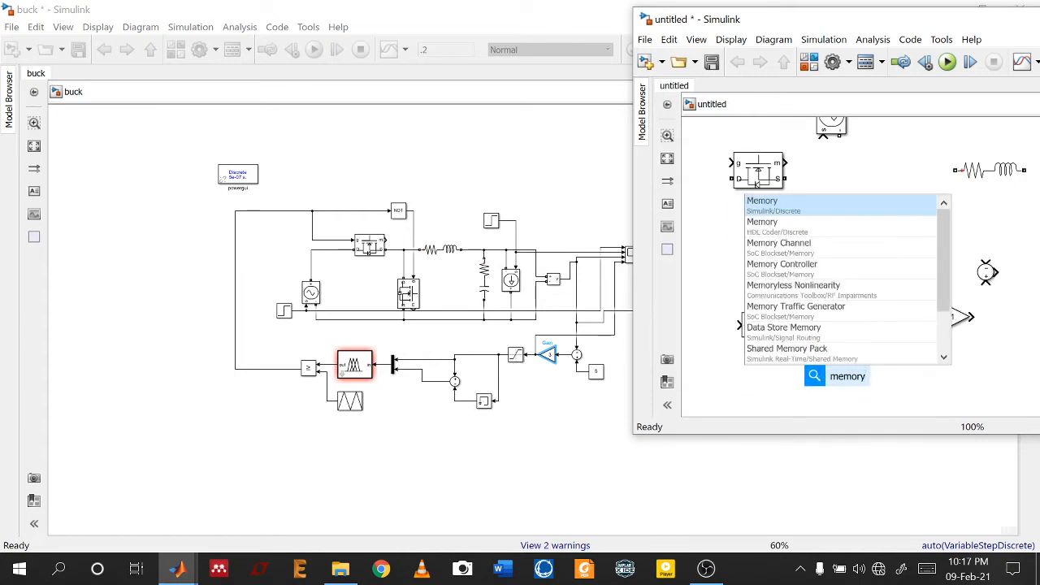
key("Return")
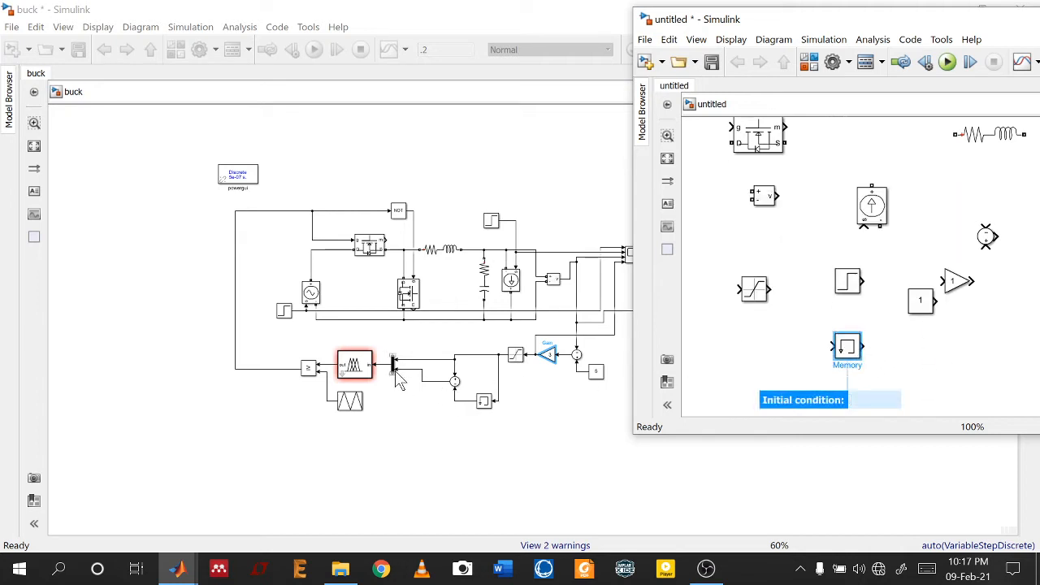
double_click(708, 248)
type("mu")
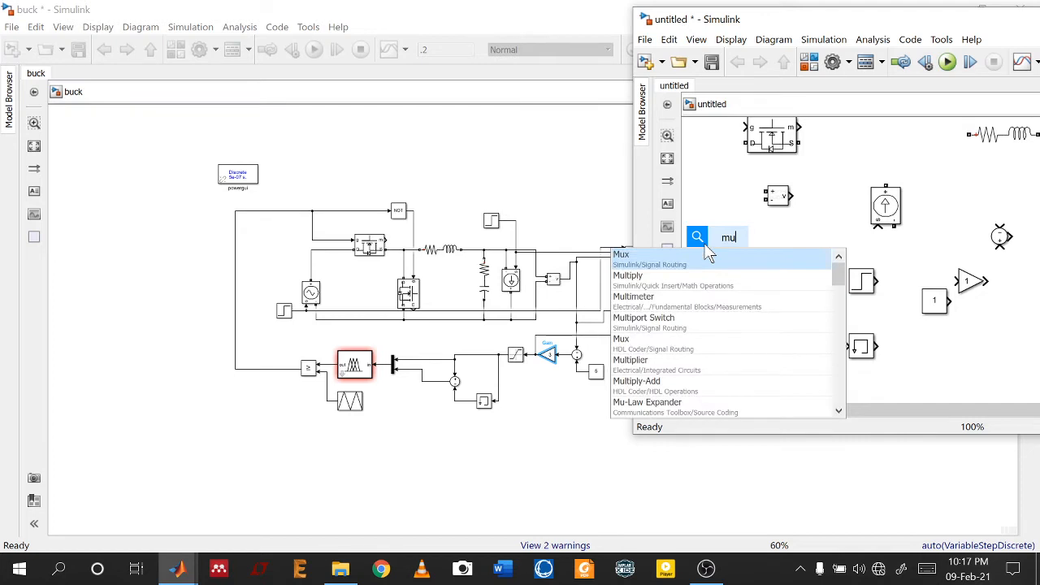
key("Return")
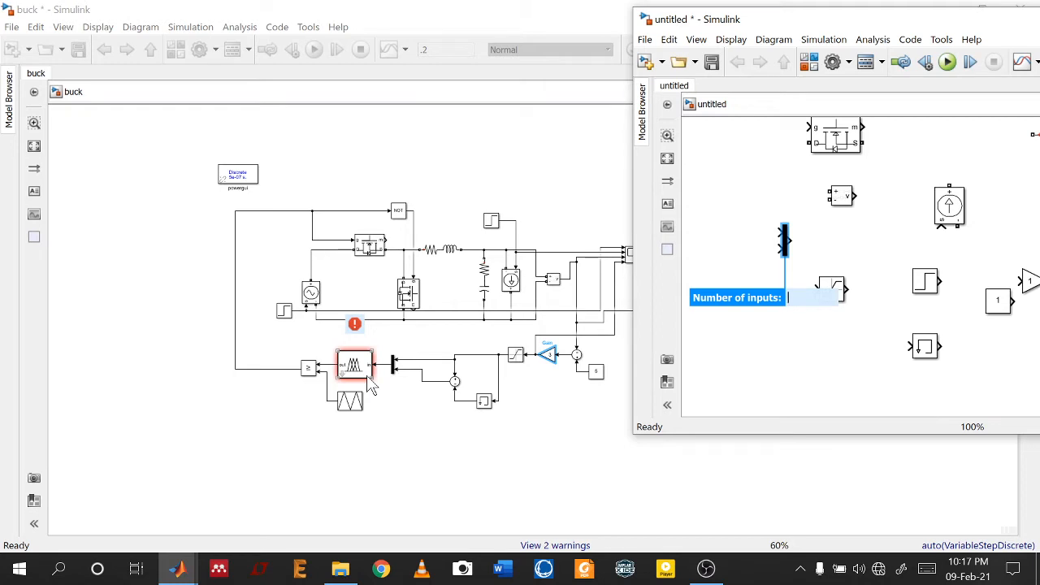
Add a Fuzzy Logic Controller block from the Fuzzy Logic Toolbox and position it below the Saturation block
double_click(743, 379)
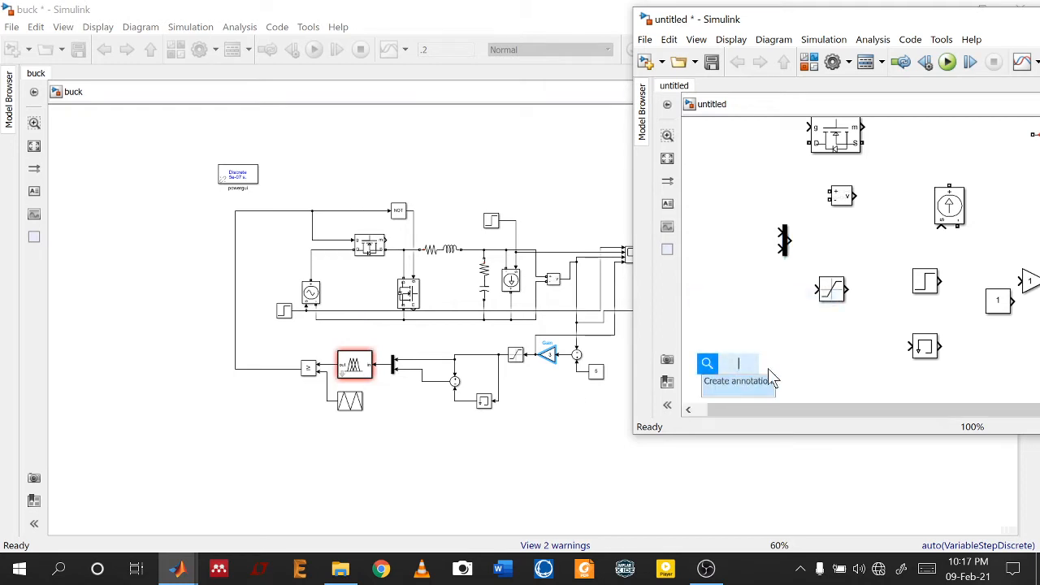
type("fuzz")
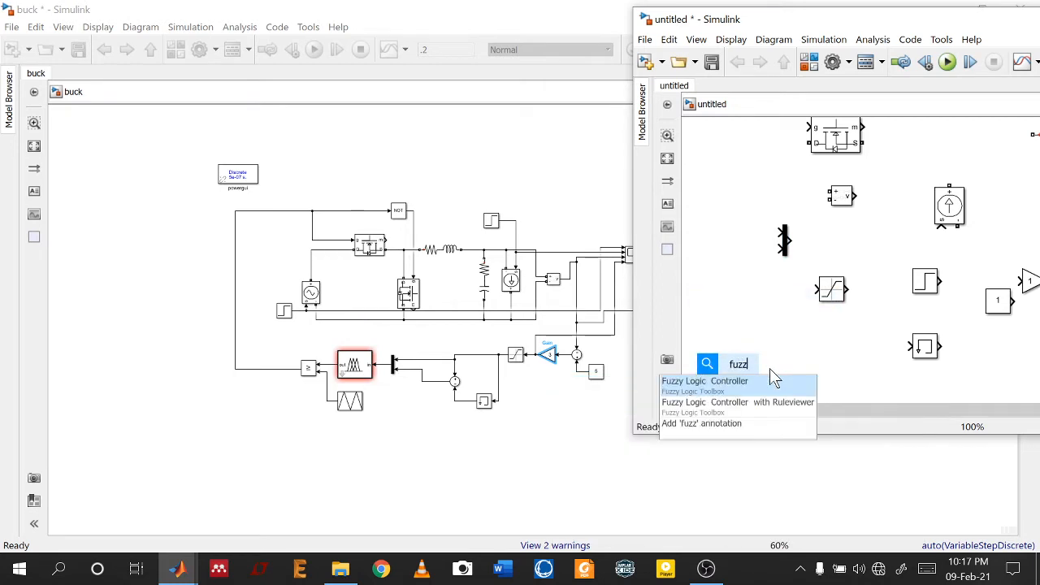
key("Return")
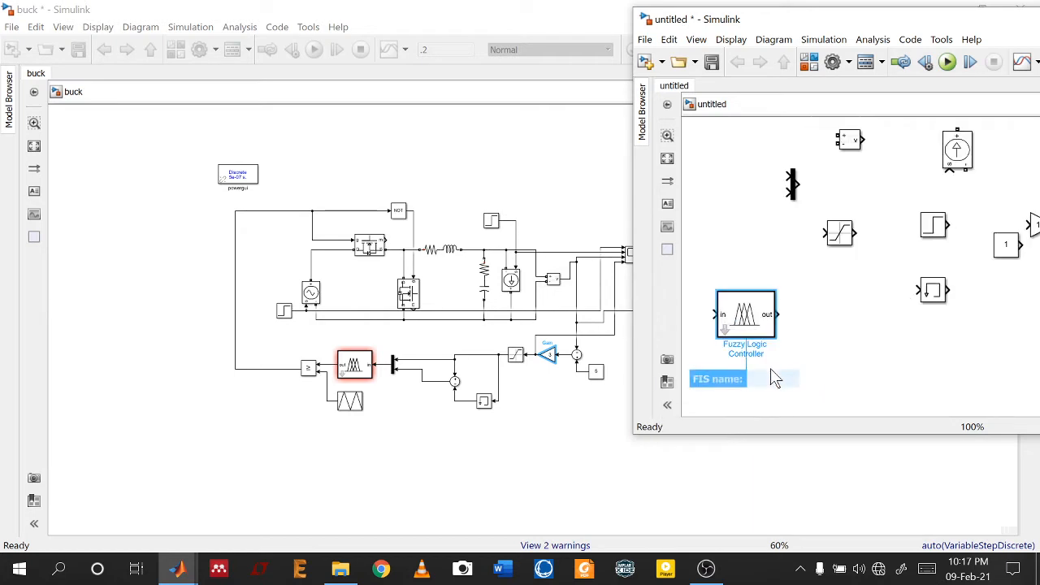
left_click_drag(746, 323, 783, 312)
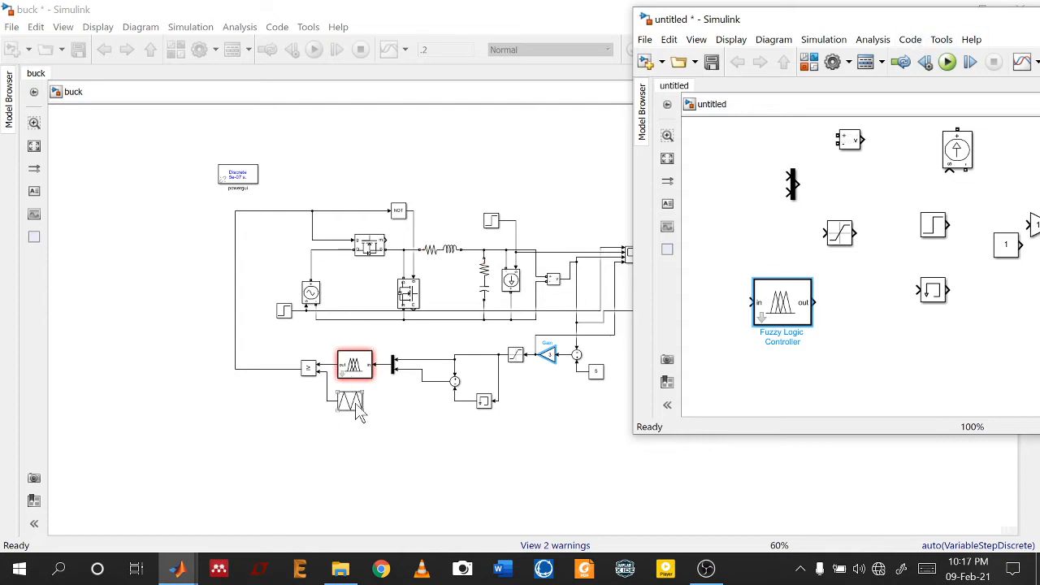
Add a Triangle Generator block from Specialized Power Systems below the Fuzzy Logic Controller
double_click(786, 383)
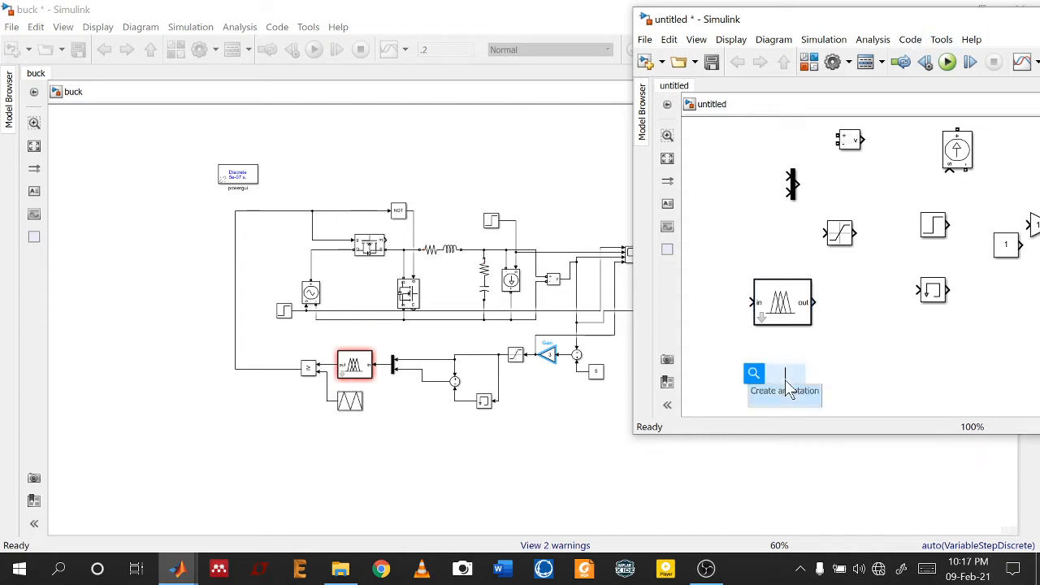
type("tra")
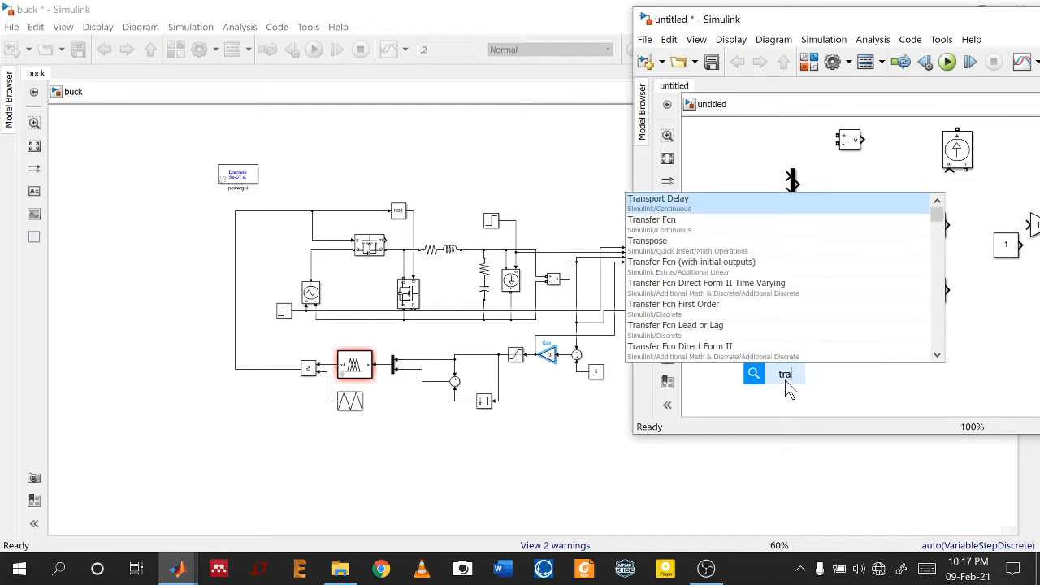
key("BackSpace")
key("BackSpace")
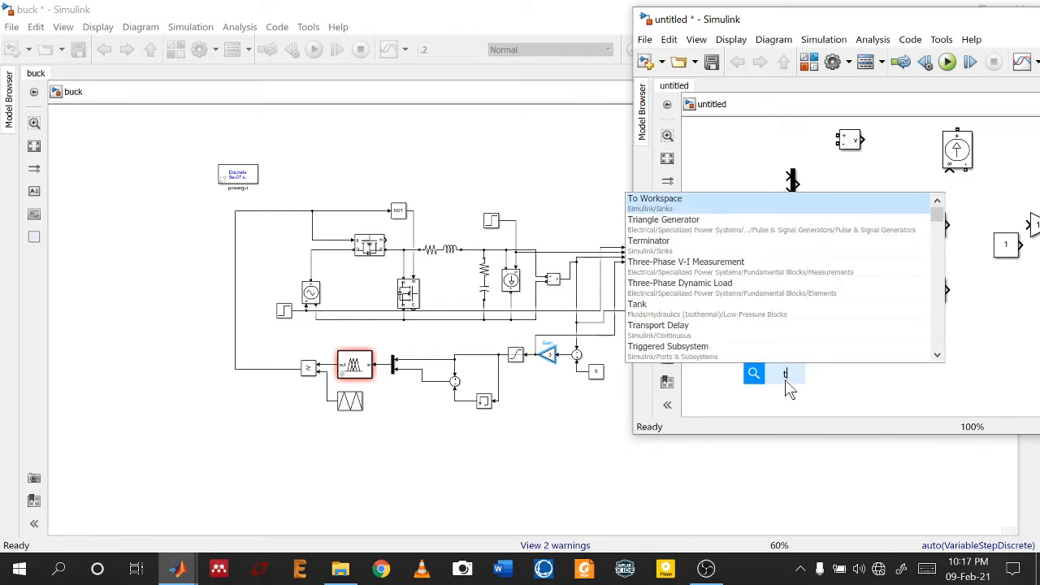
key("Down")
key("Return")
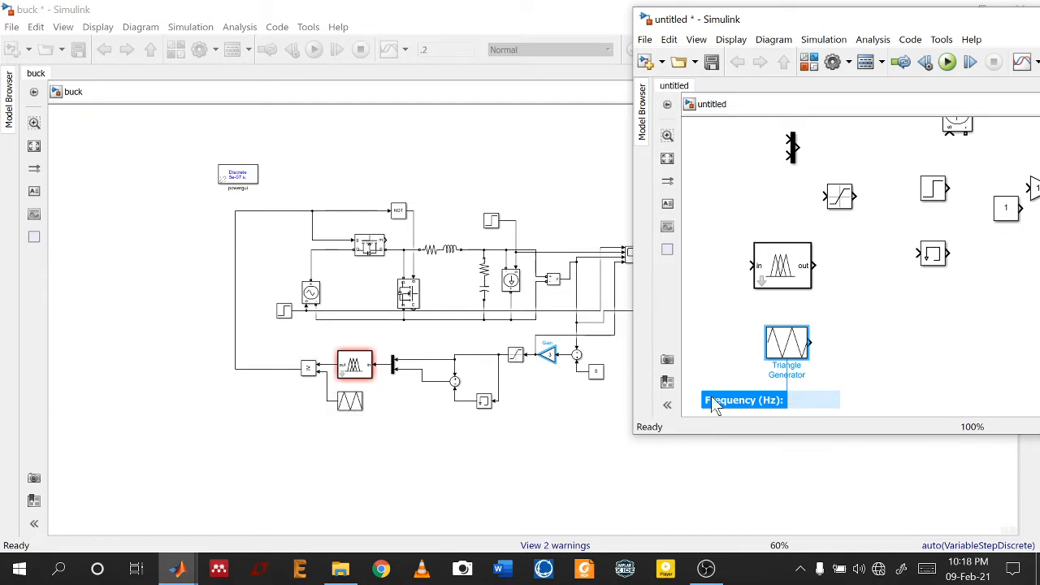
Add a Relational Operator block from Simulink Logic and Bit Operations beside the Triangle Generator
double_click(897, 358)
type("rela")
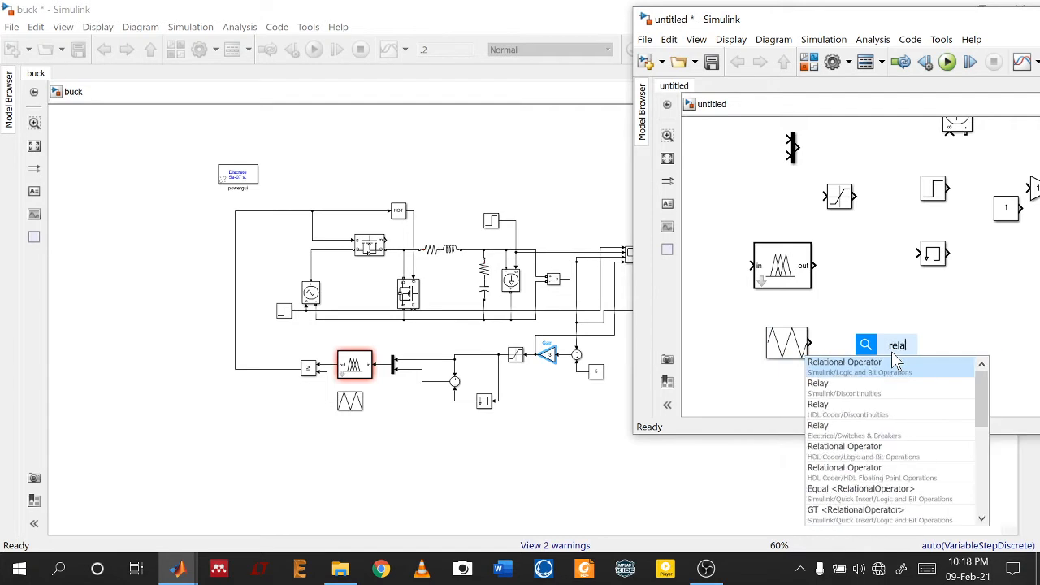
key("Return")
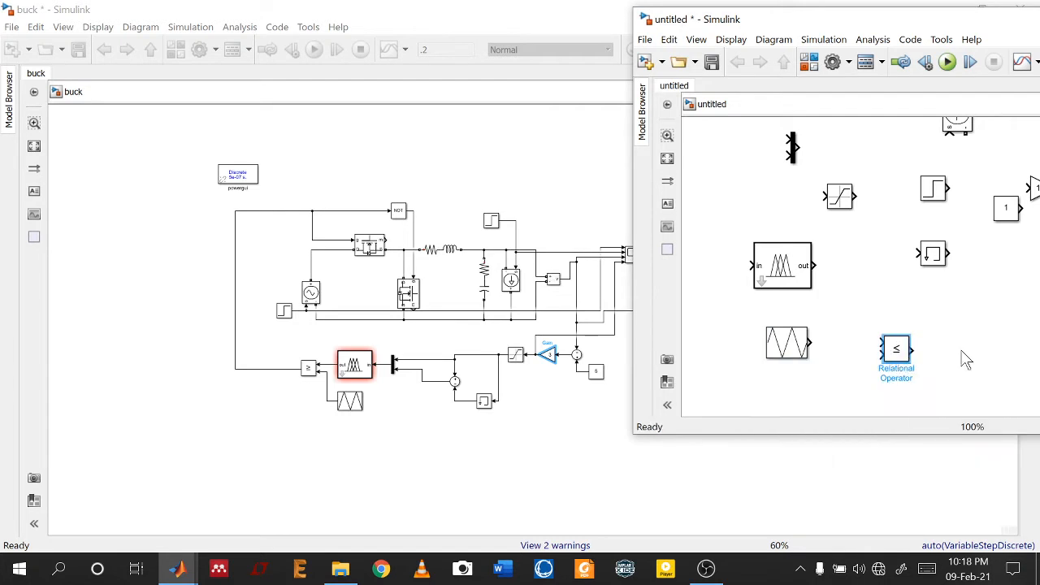
Close the untitled demonstration model without saving it and return to the buck model
left_click_drag(834, 19, 506, 101)
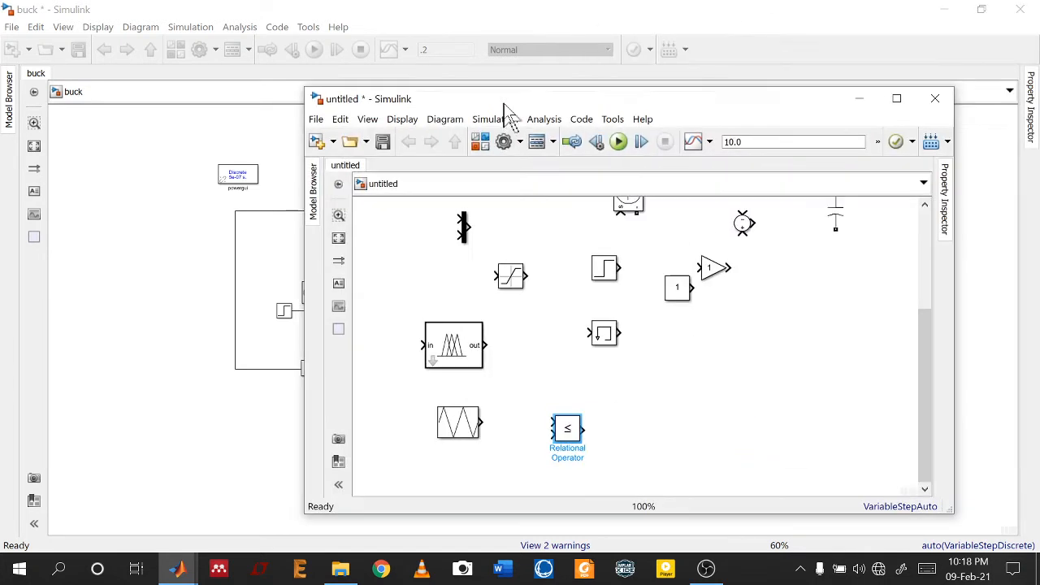
left_click(935, 99)
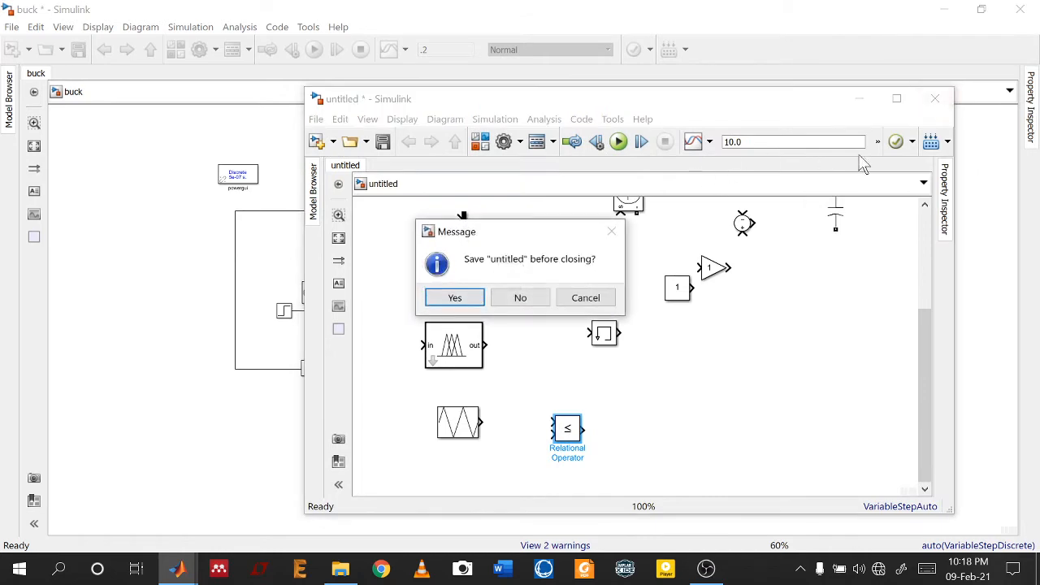
left_click(559, 299)
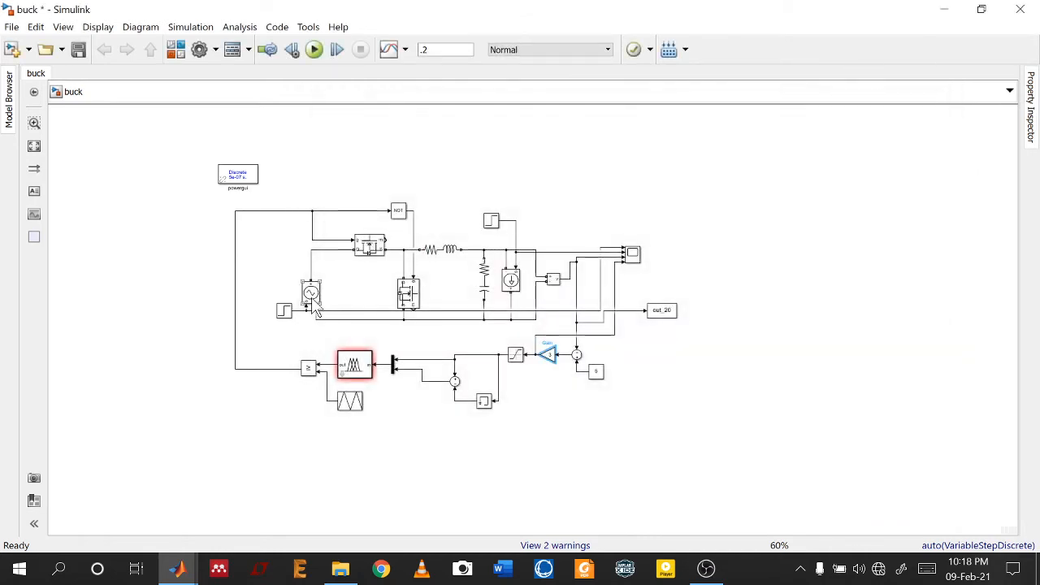
Review the step time, initial value and final value of the Step block that feeds the controlled voltage source
double_click(284, 315)
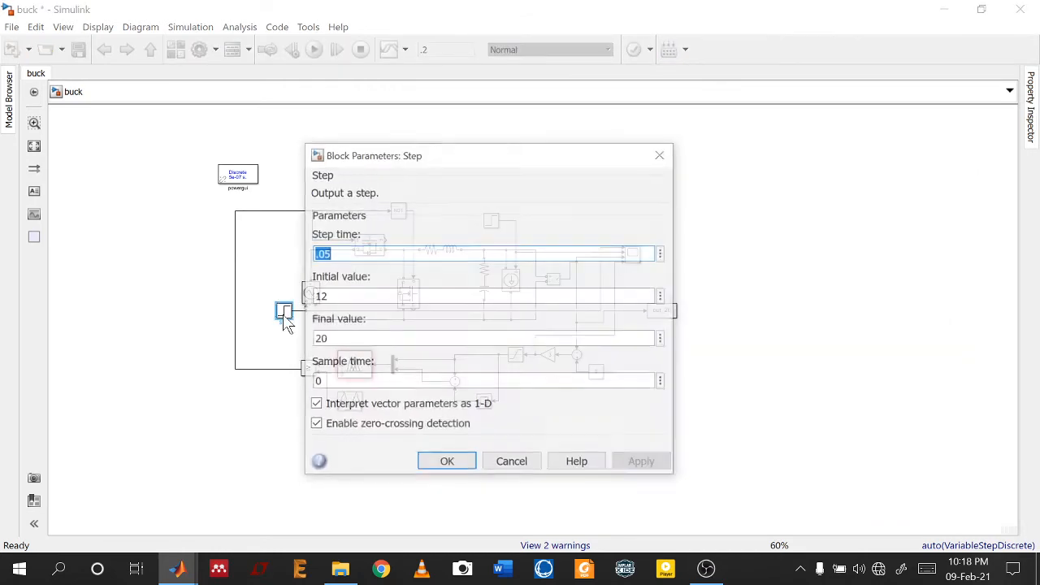
left_click_drag(402, 154, 615, 104)
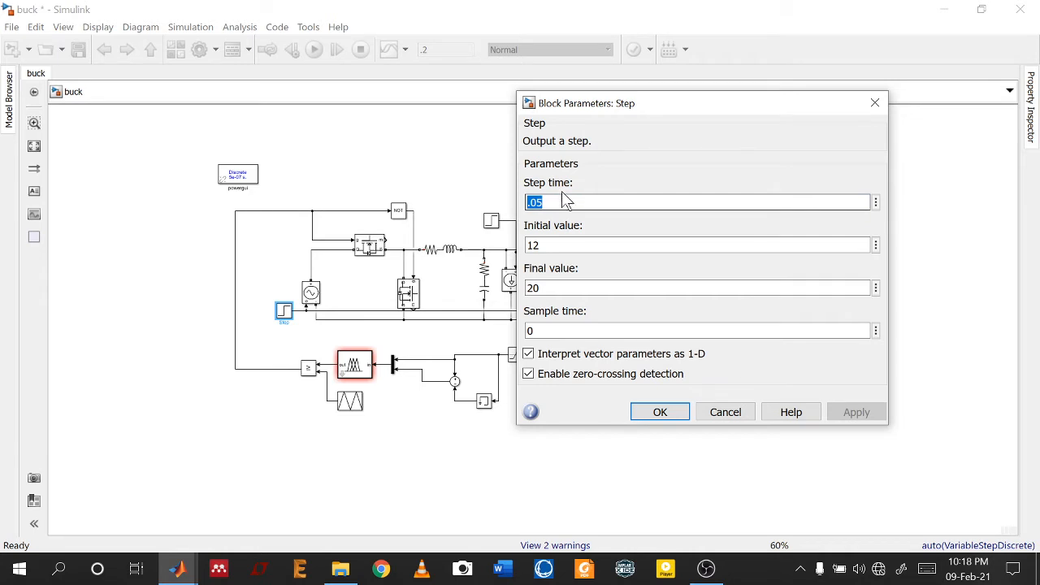
key("Tab")
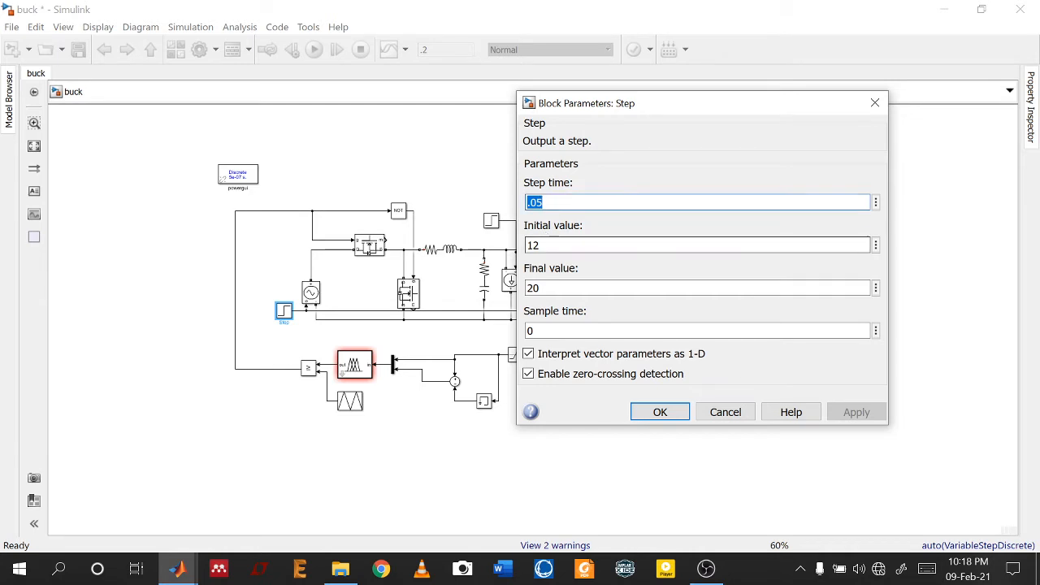
key("Tab")
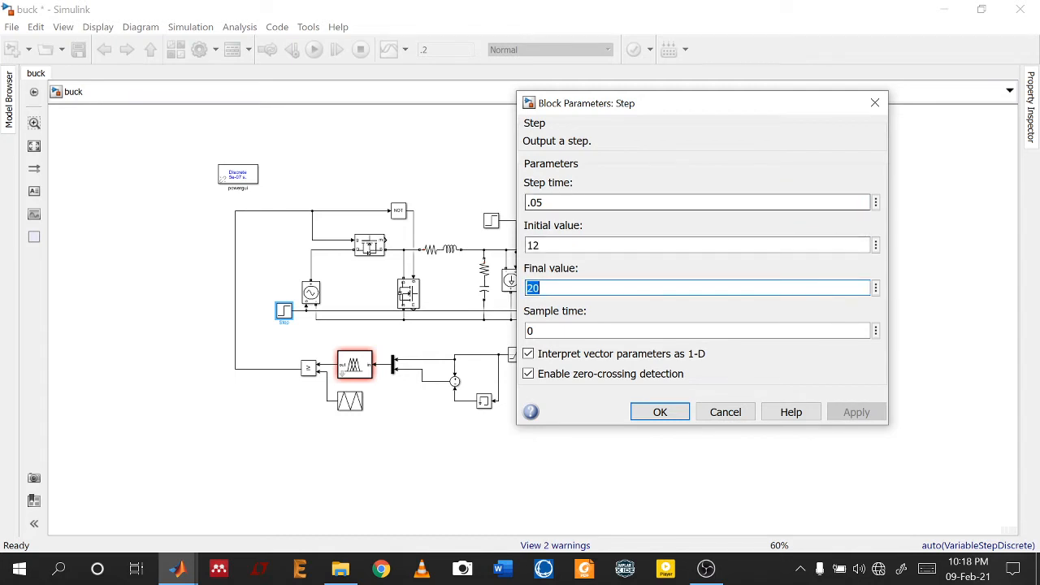
key("shift+Tab")
key("shift+Tab")
key("Tab")
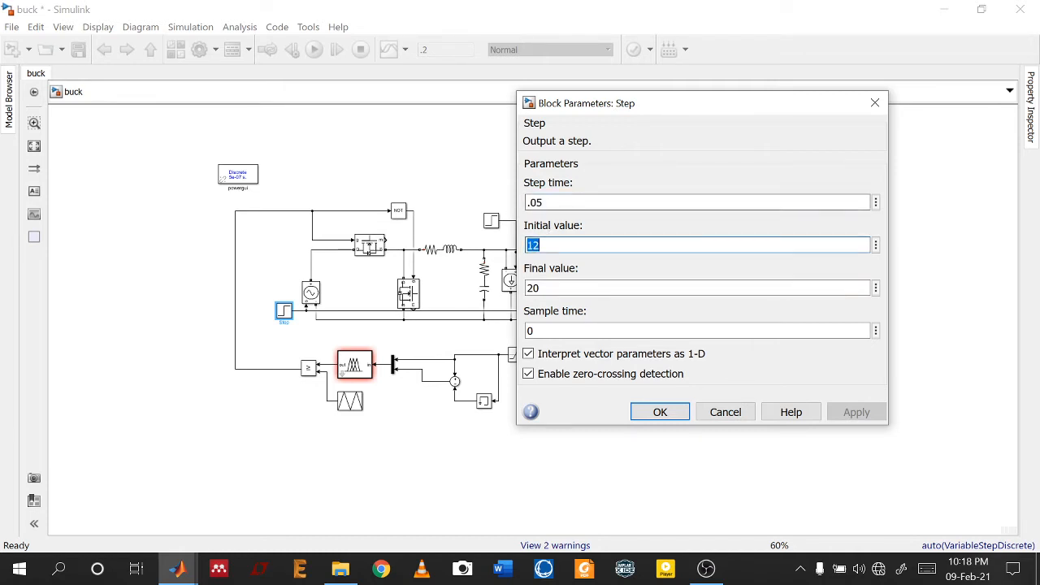
key("shift+Tab")
key("Tab")
key("Tab")
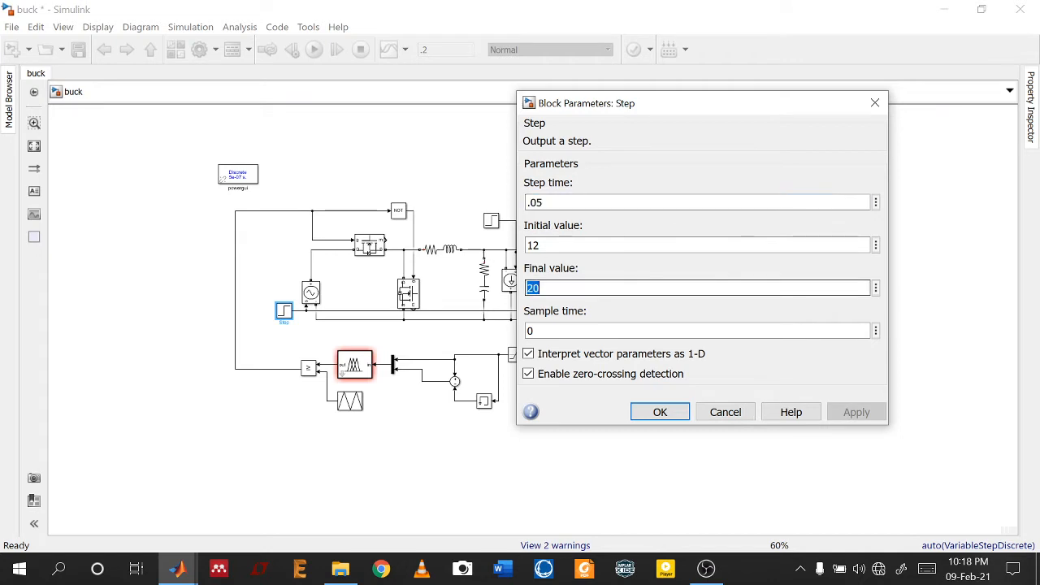
left_click(660, 413)
Review the step time, initial value and final value of the Step1 block that drives the load current source
left_click(496, 229)
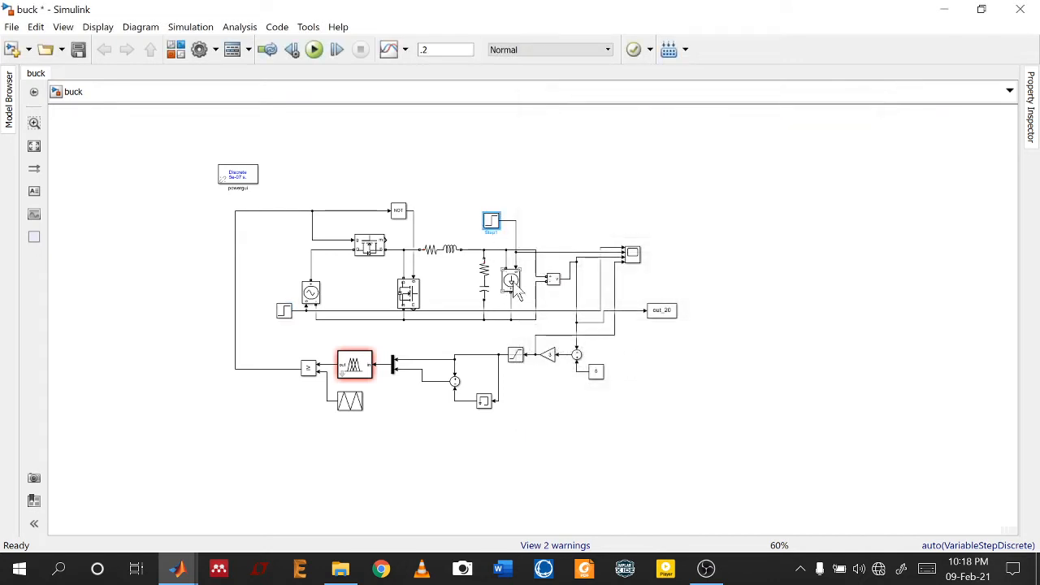
double_click(491, 221)
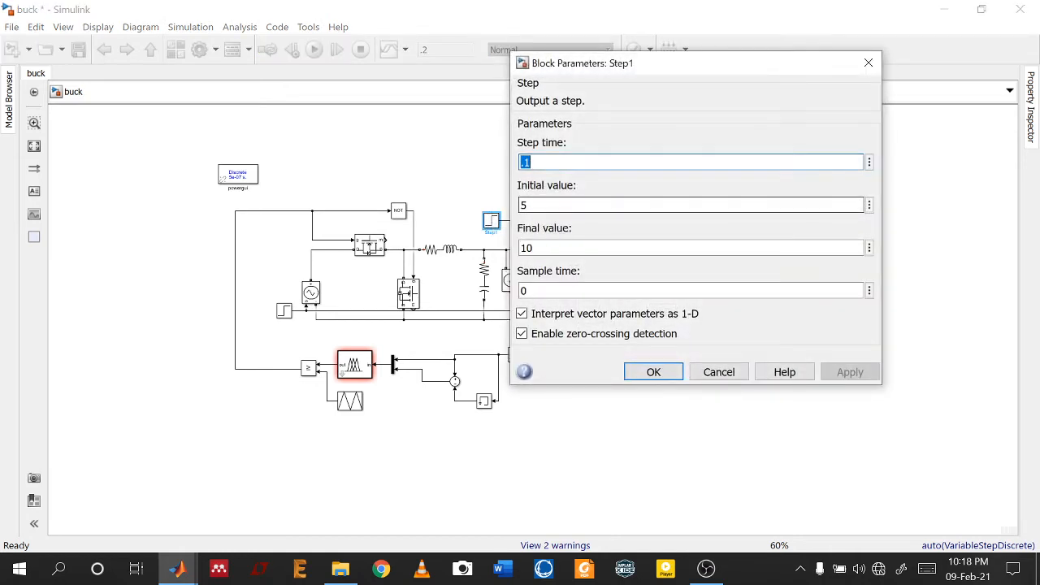
key("Tab")
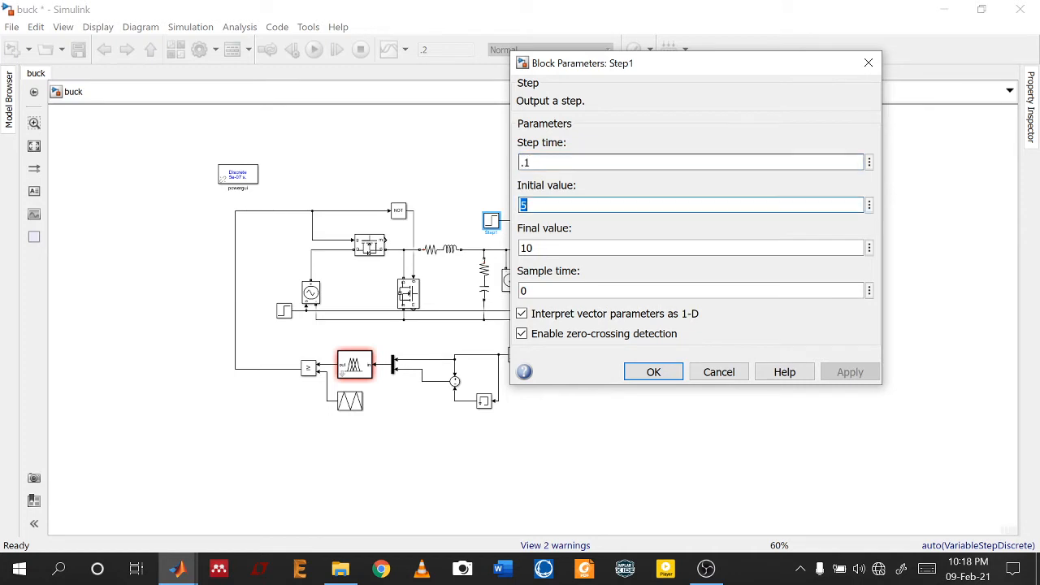
key("shift+Tab")
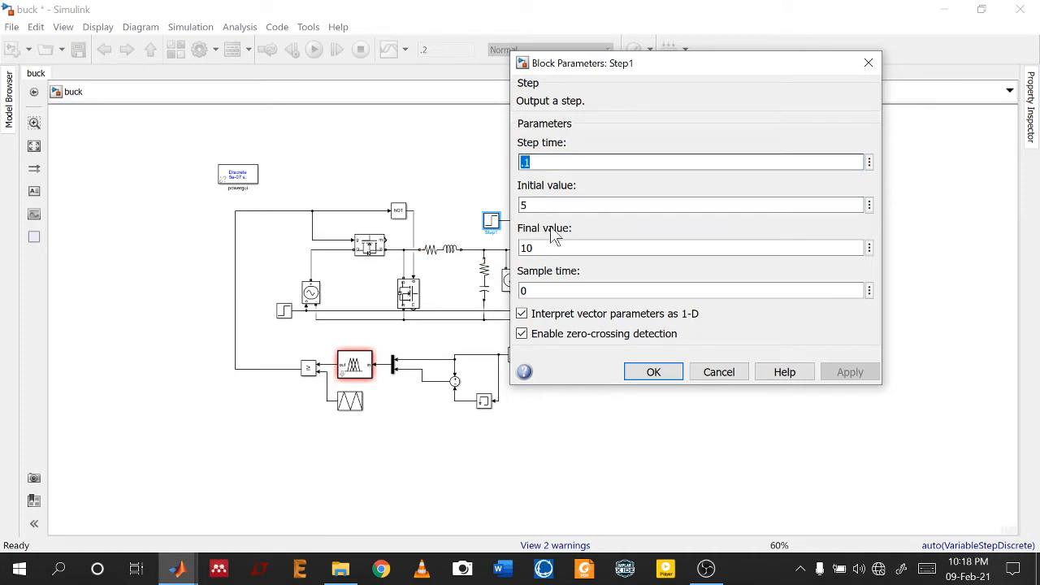
double_click(528, 248)
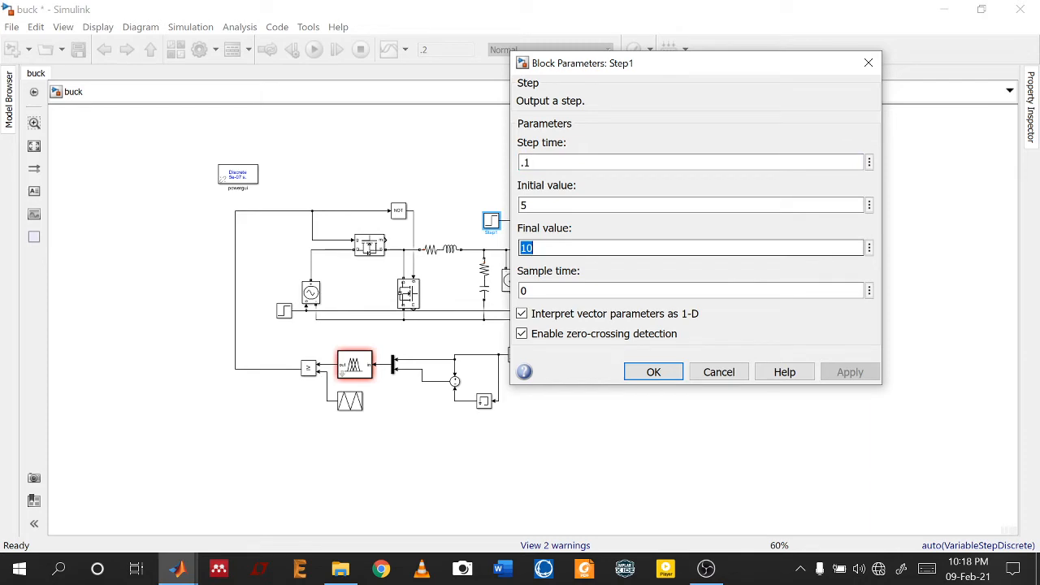
left_click(671, 378)
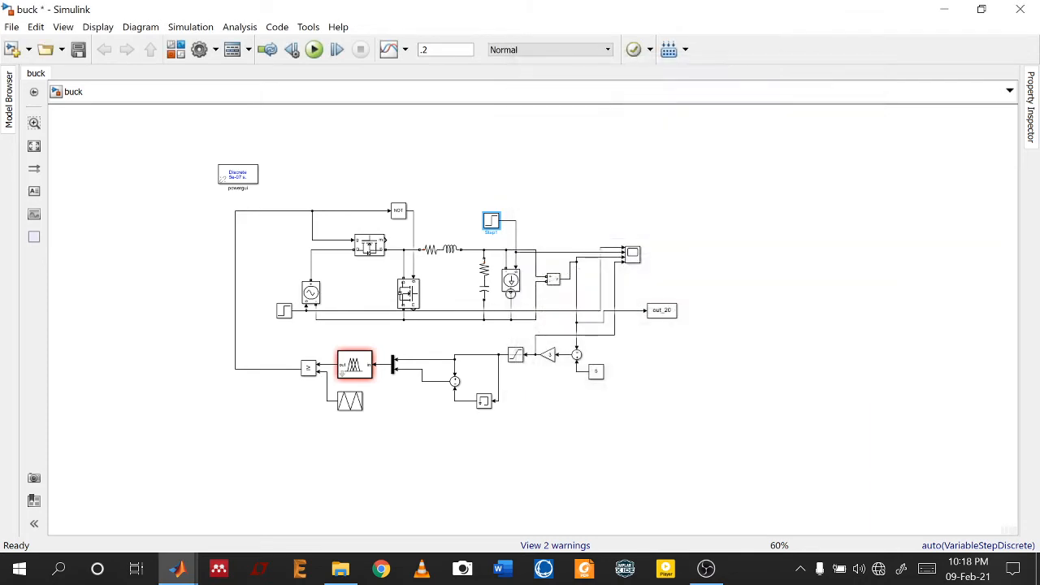
Check the resistance, inductance and capacitance settings of the series RL branch and the parallel-connected RC branch
double_click(440, 250)
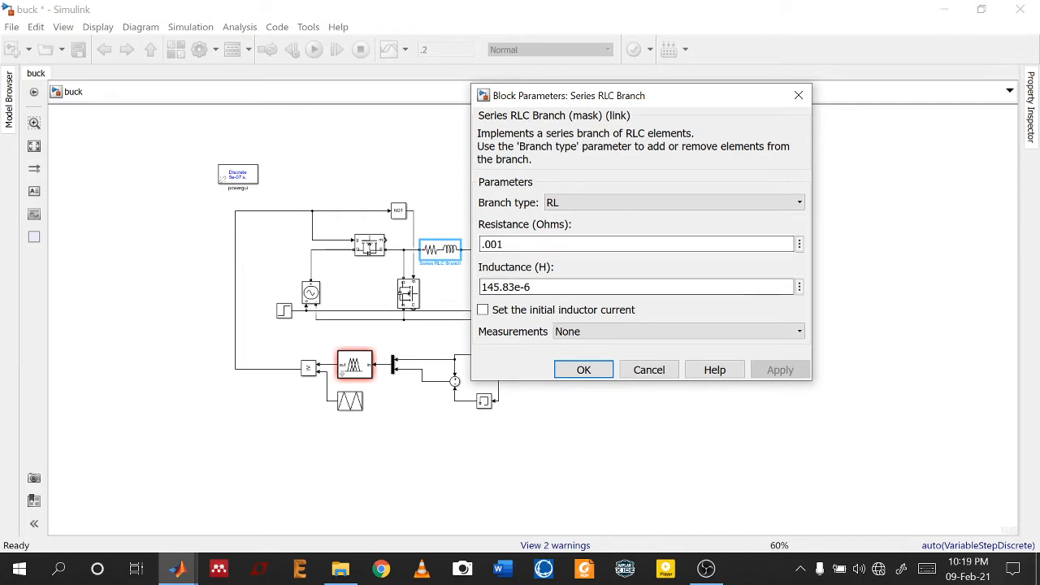
left_click(585, 373)
left_click(488, 298)
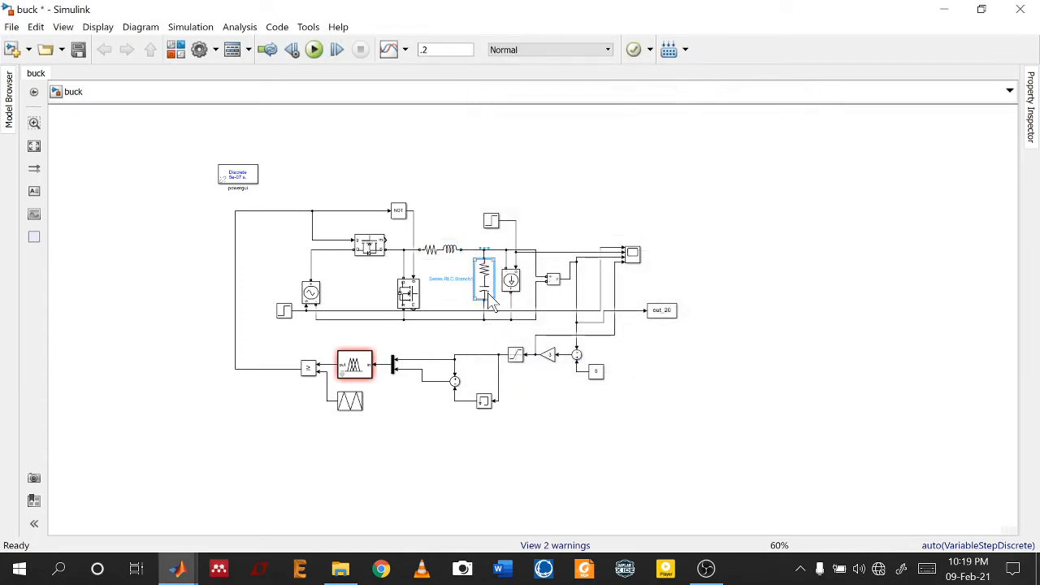
double_click(485, 286)
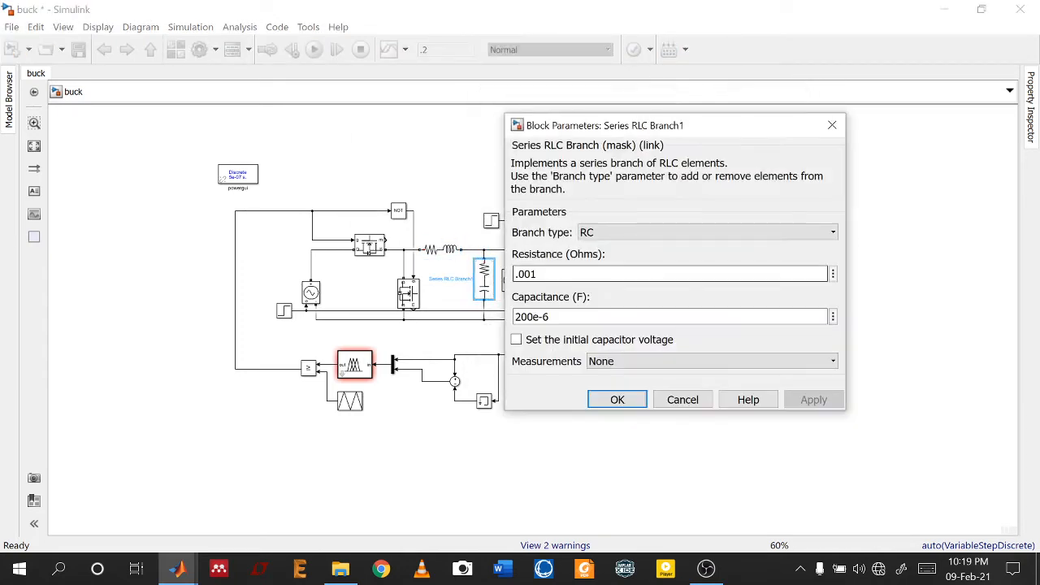
double_click(528, 274)
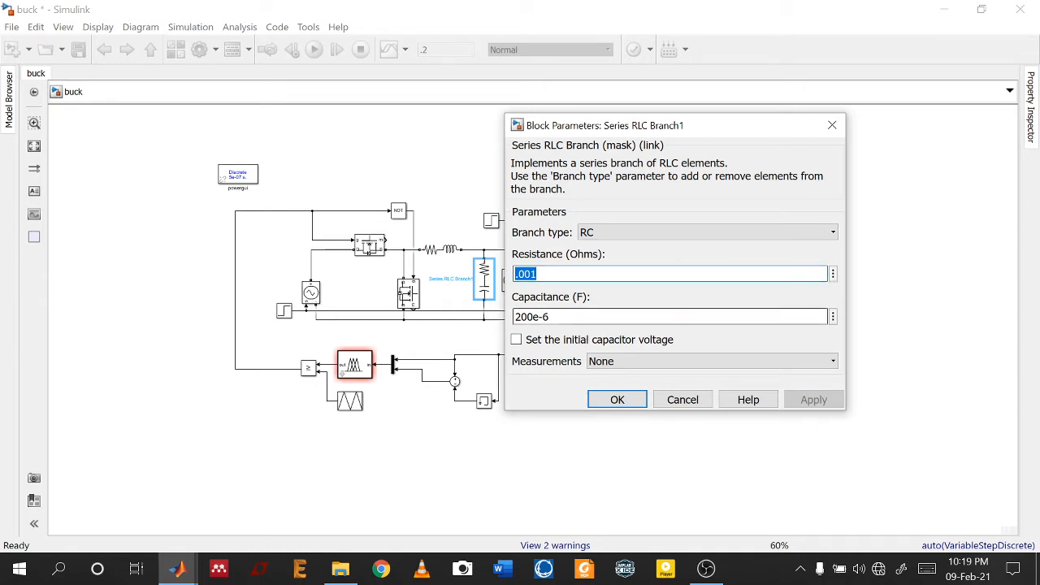
key("Tab")
left_click(590, 397)
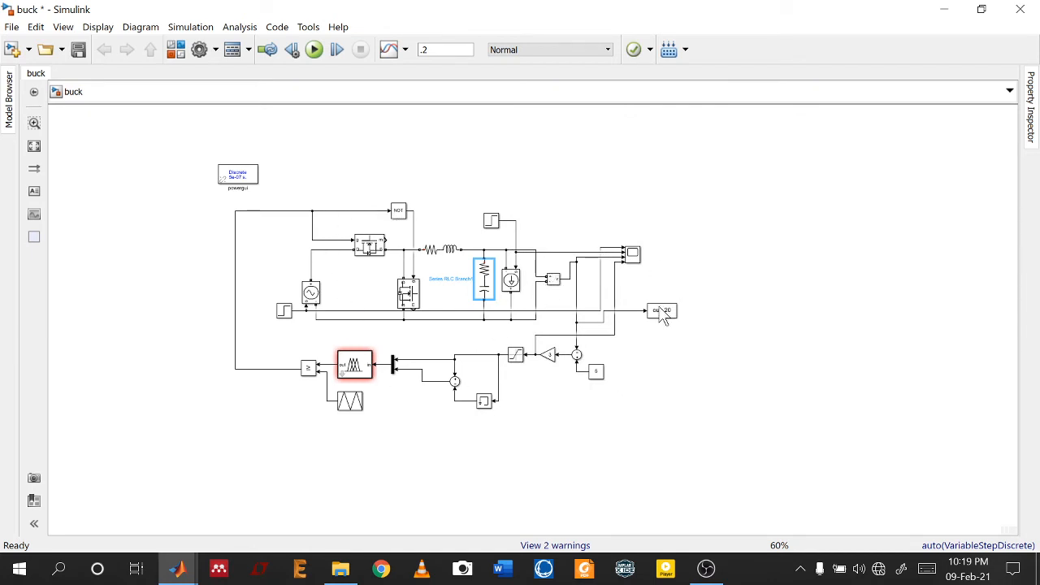
Delete the out_20 To Workspace block together with its signal line
left_click_drag(691, 328, 638, 293)
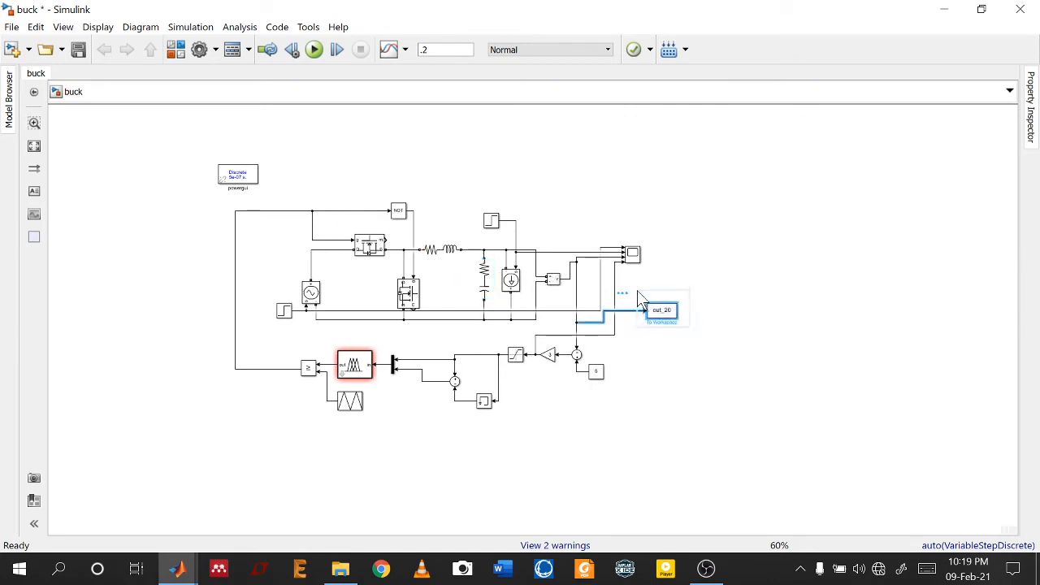
key("Delete")
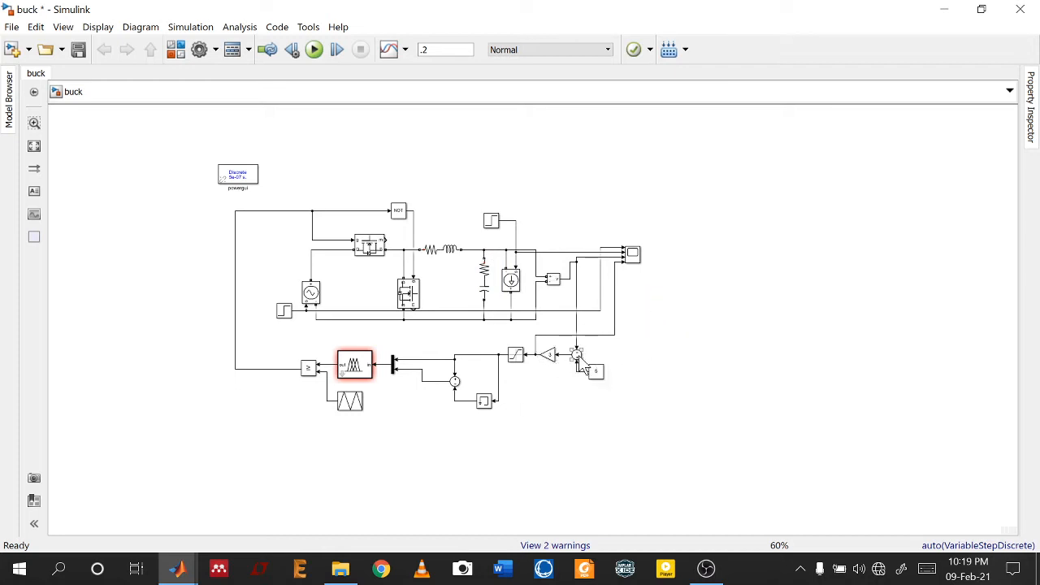
Examine the error calculation path through the Sum block, the reference Constant and the Gain block
left_click(578, 358)
scroll(581, 370, "up", 5)
scroll(580, 371, "down", 2)
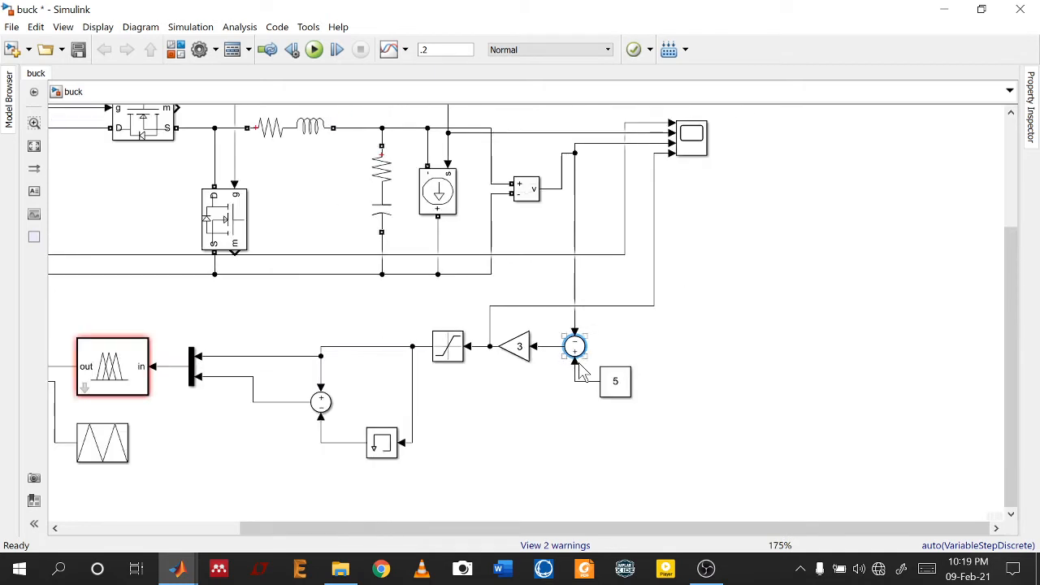
left_click(621, 385)
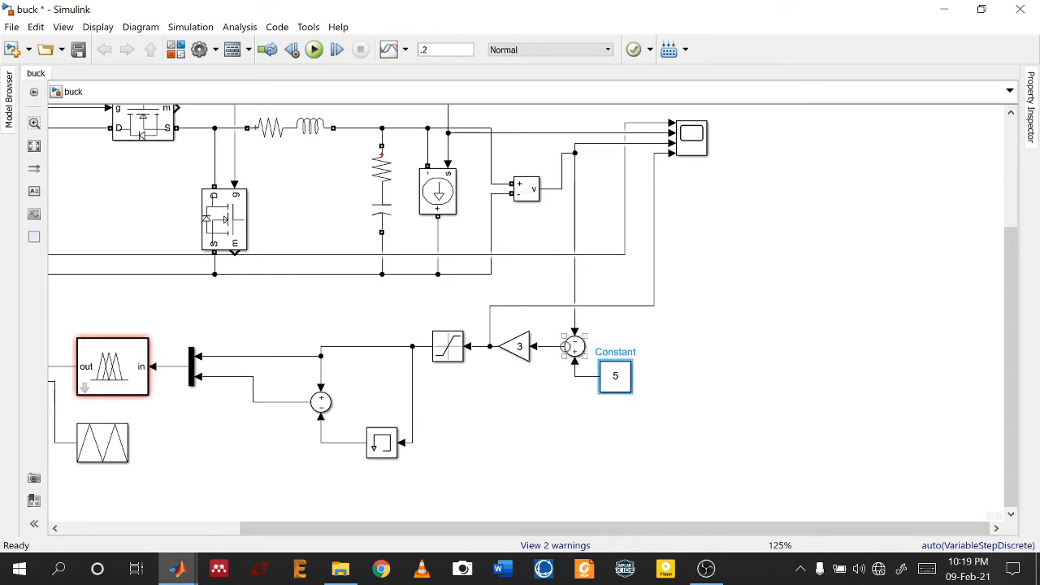
left_click(530, 354)
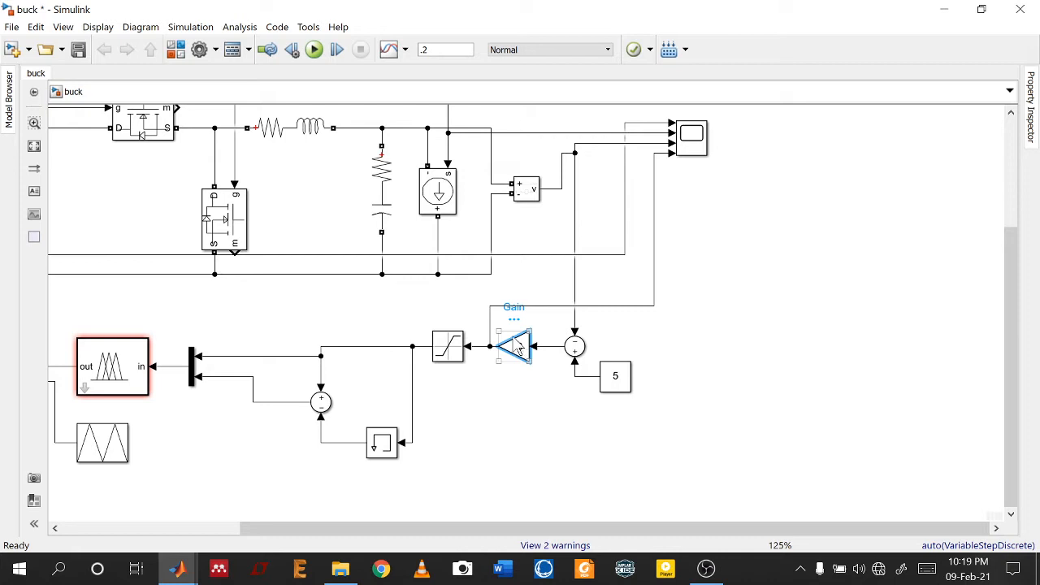
Review the upper and lower limits of the Saturation block between the Gain and the fuzzy controller inputs
left_click(457, 356)
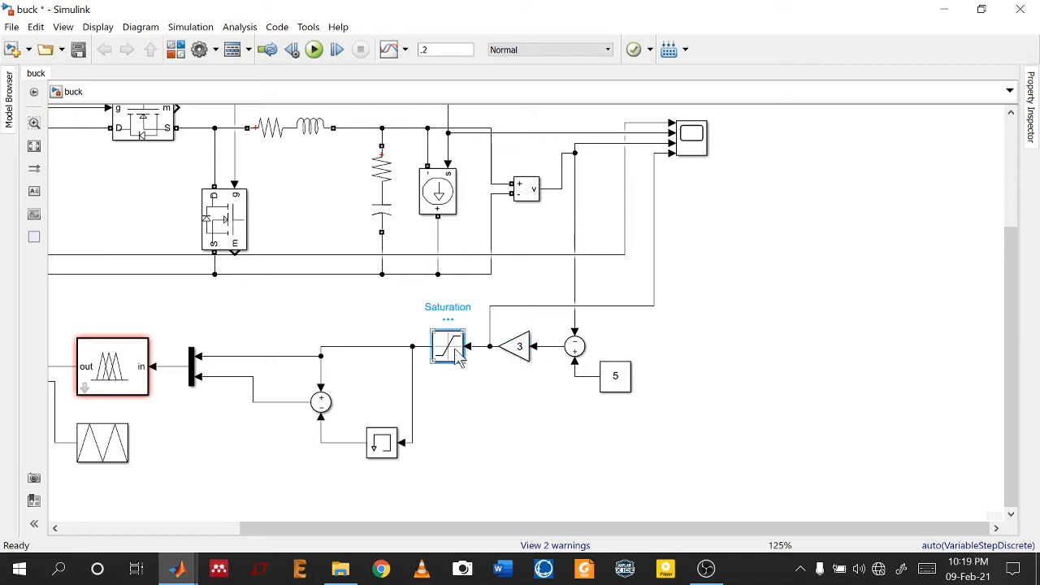
double_click(457, 356)
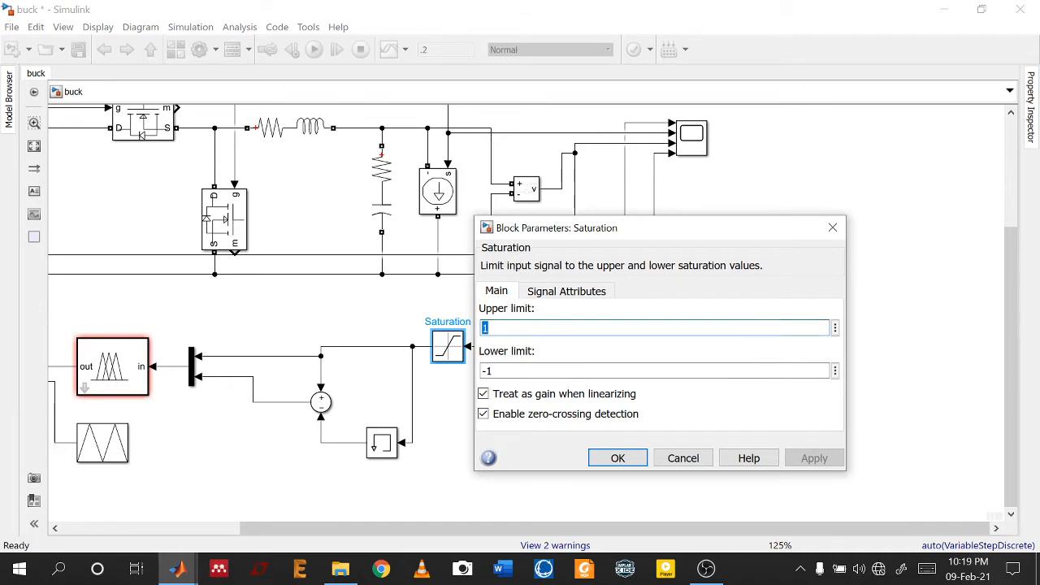
key("Tab")
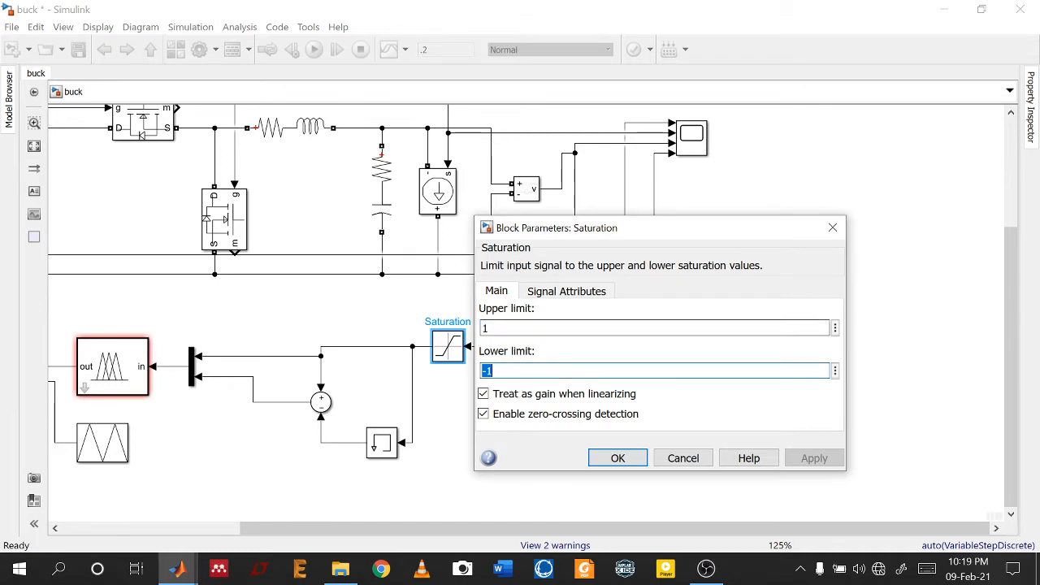
left_click_drag(556, 233, 632, 205)
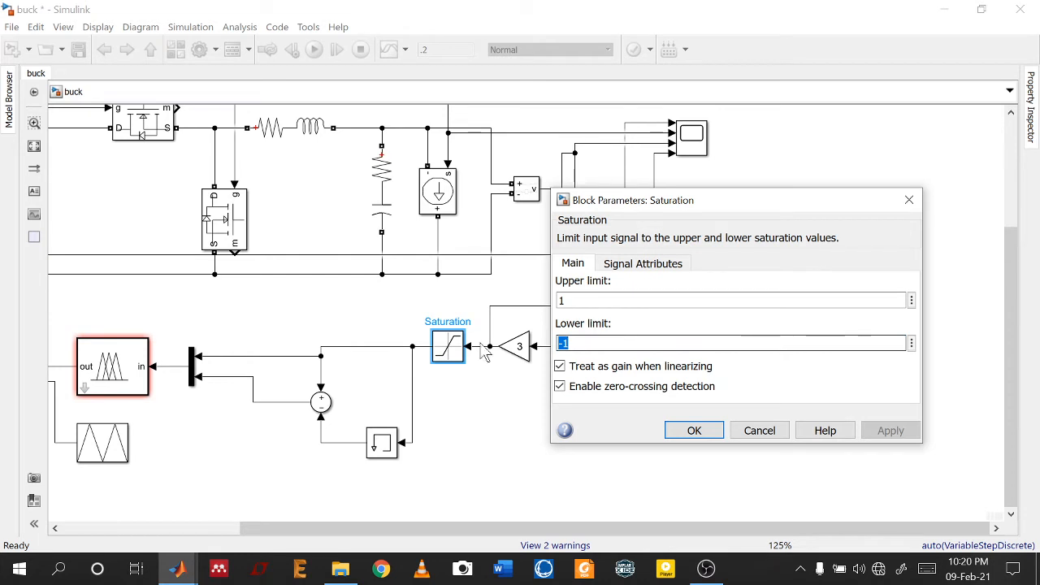
mouse_move(128, 358)
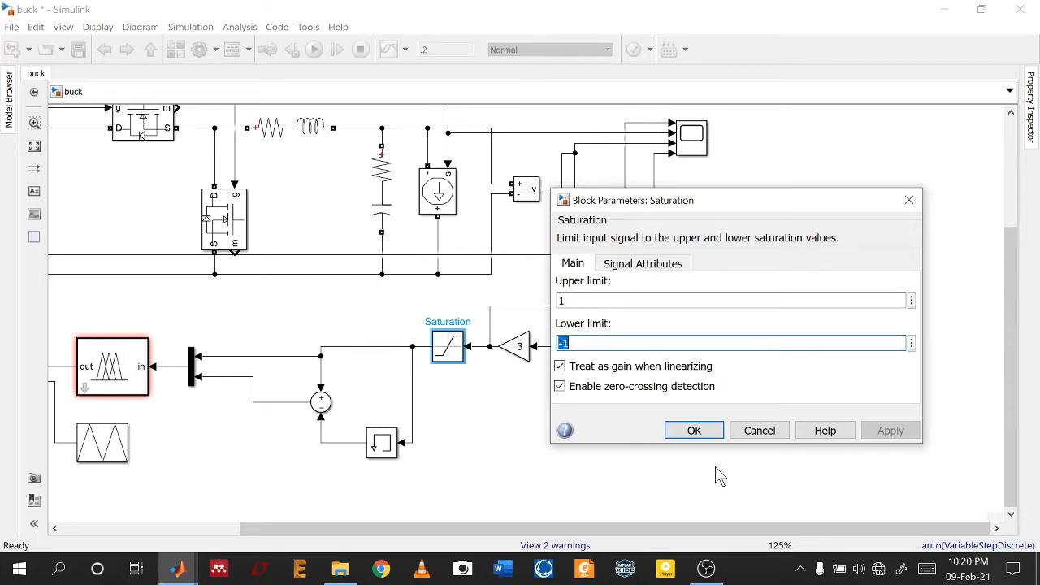
left_click(704, 431)
Trace the error and change-of-error signal lines from the Saturation block through the Memory and Sum blocks to the Mux
left_click(386, 347)
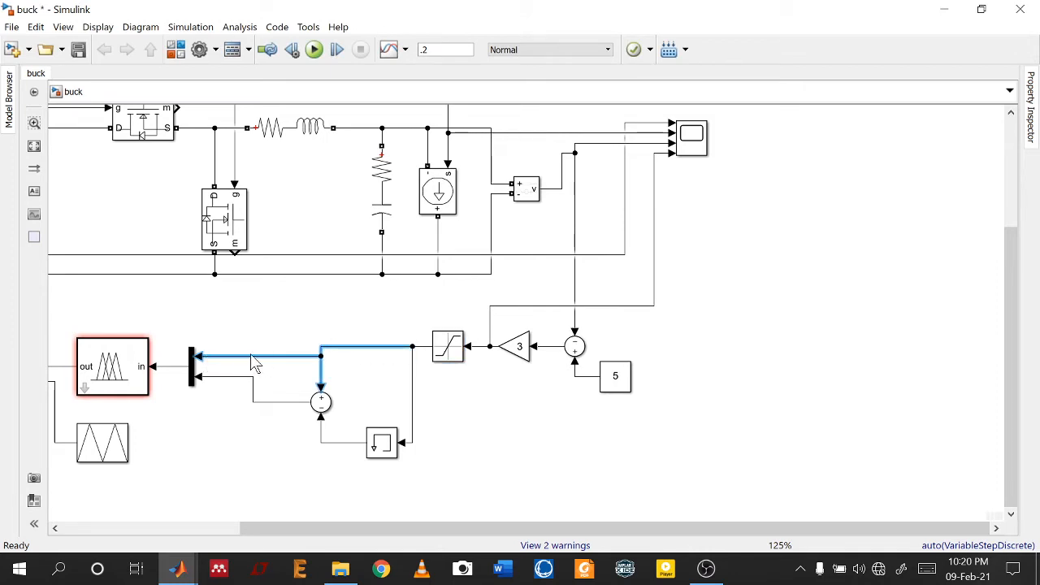
left_click(269, 402)
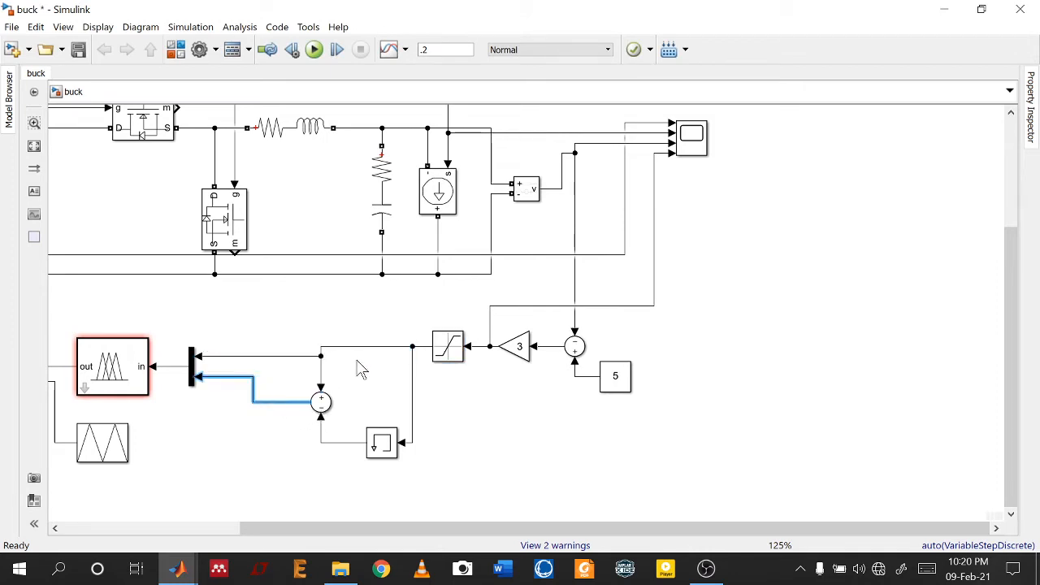
left_click(292, 356)
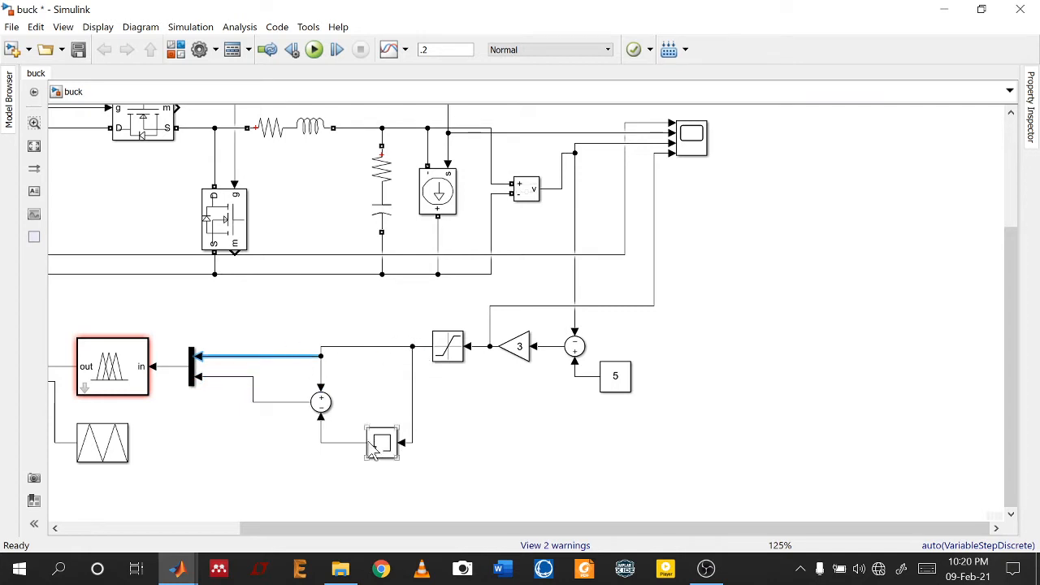
left_click(340, 443)
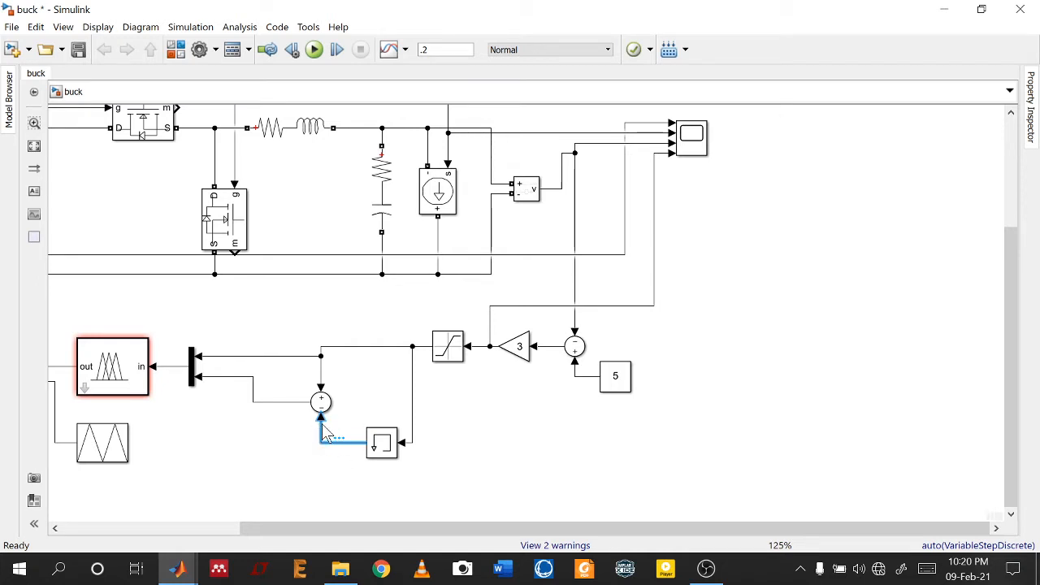
left_click(320, 368)
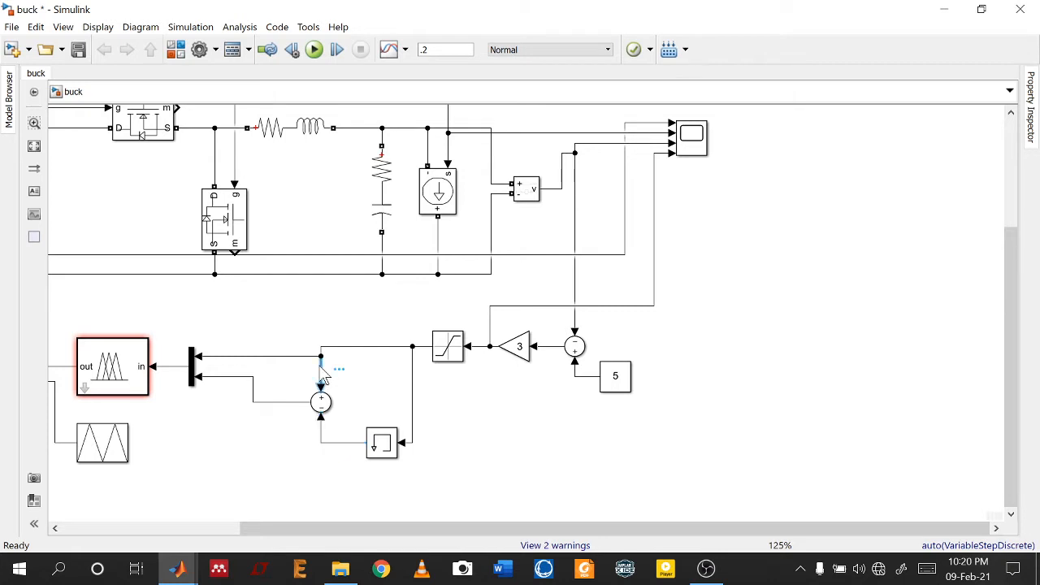
Trace the Memory output into the change-of-error Sum block and the two signal lines feeding the Mux
left_click(322, 426)
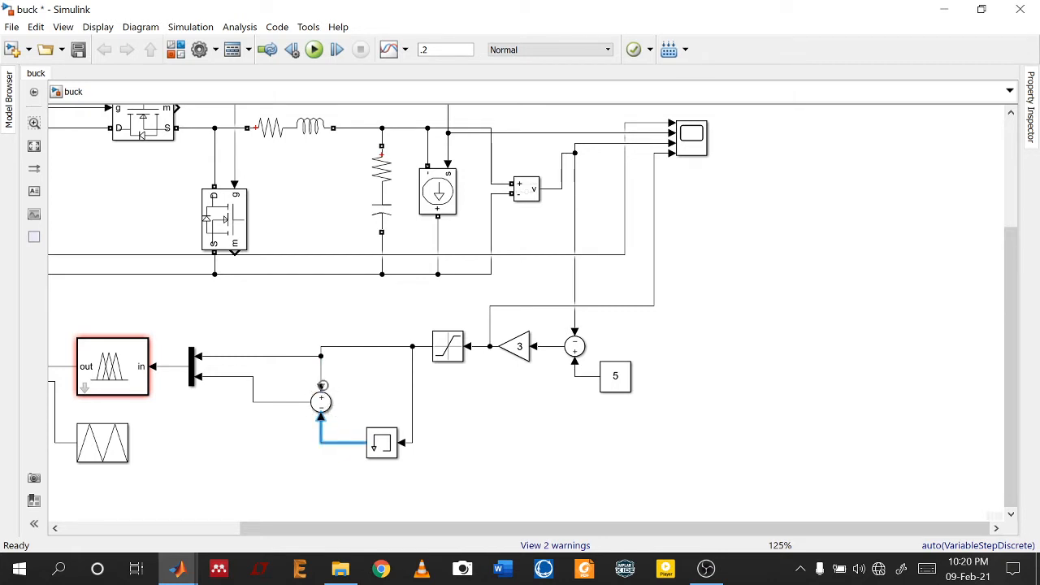
left_click(302, 403)
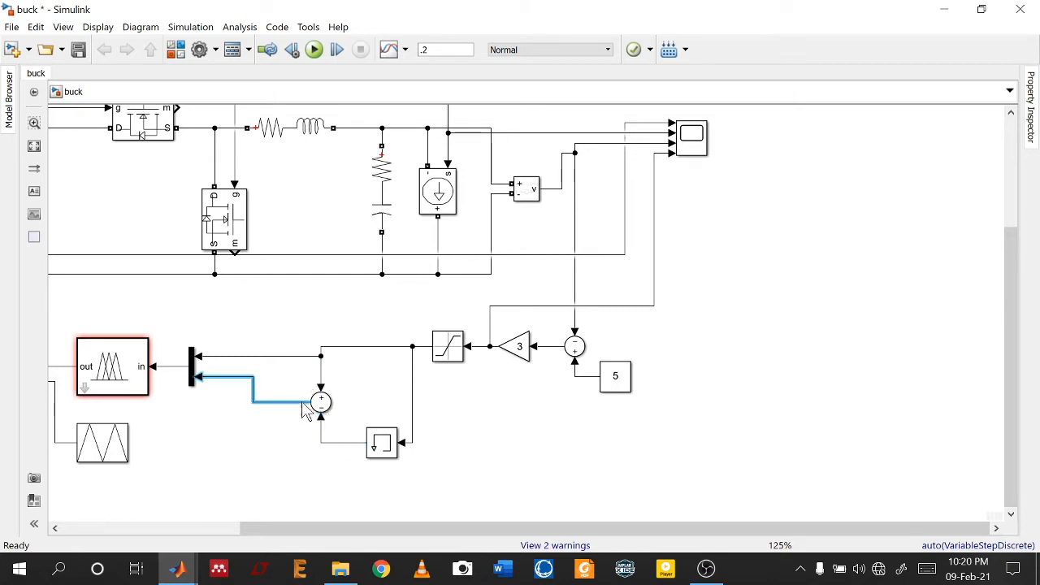
left_click(239, 357)
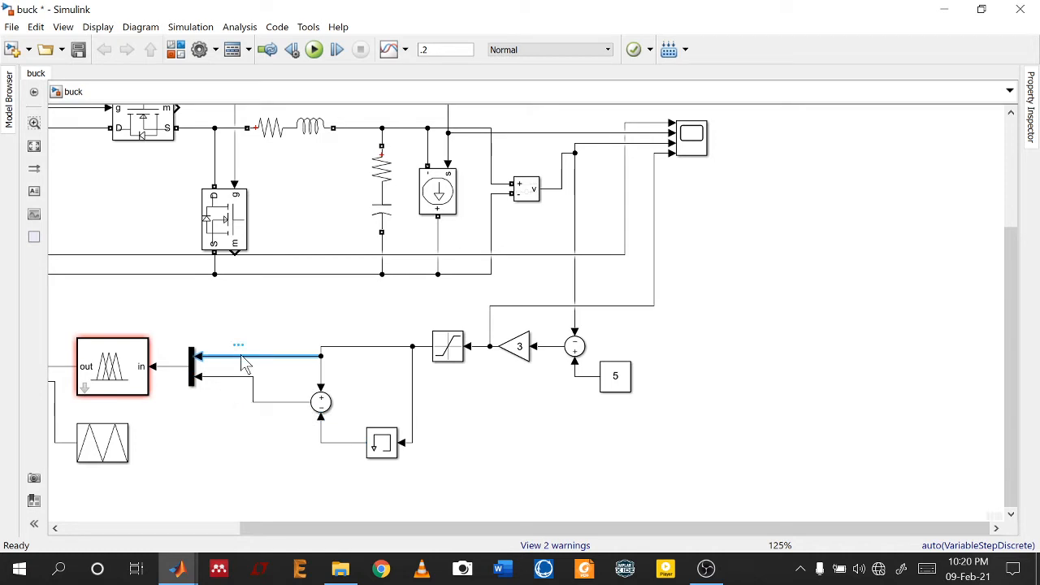
left_click(233, 377)
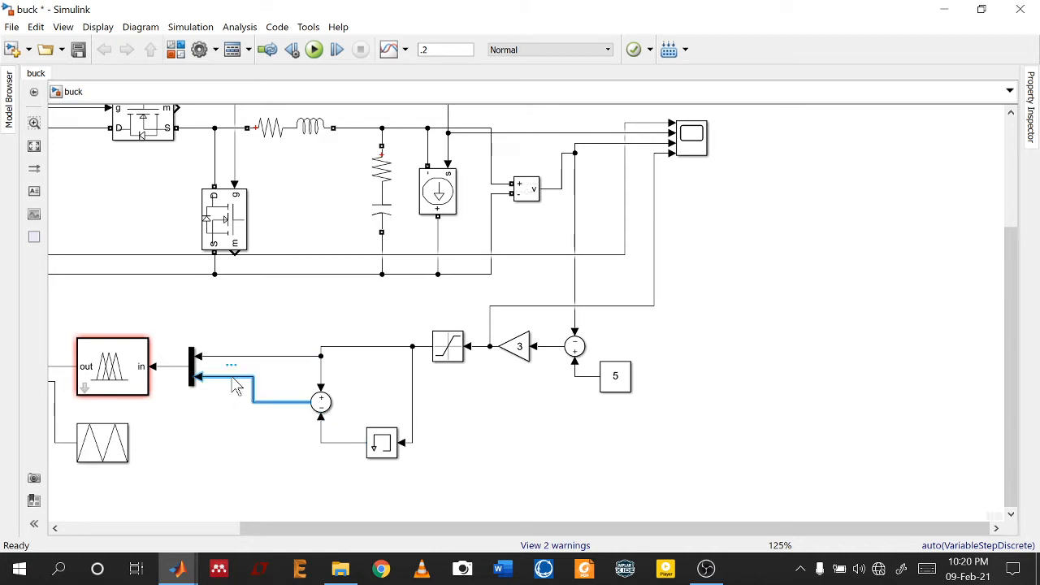
Review the membership functions and ranges of input1, input2 and output1 in the Buck_Fis Fuzzy Logic Designer, and close the Membership Function Editor
left_click_drag(406, 527, 262, 537)
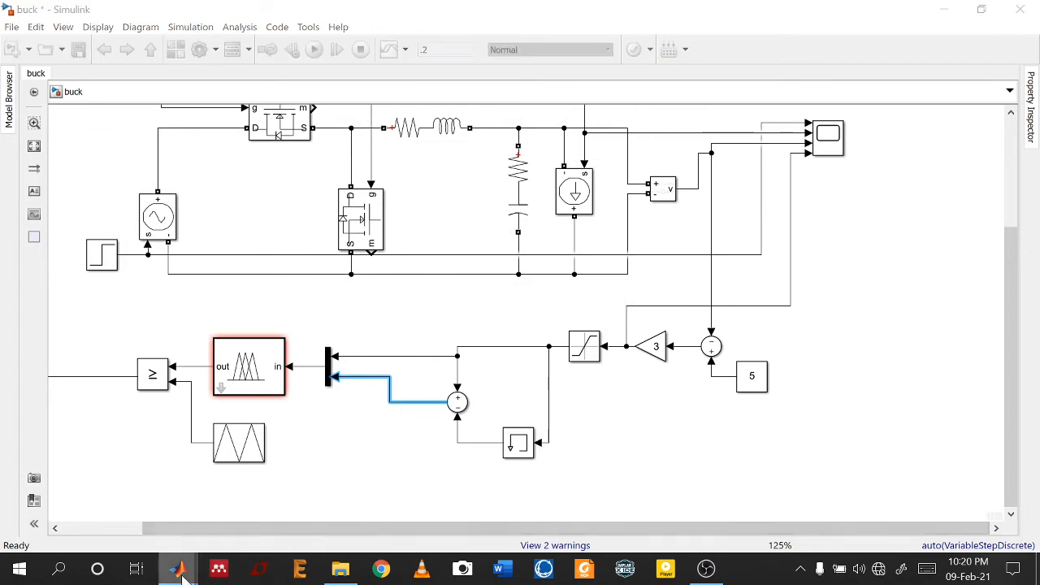
mouse_move(180, 575)
left_click(562, 510)
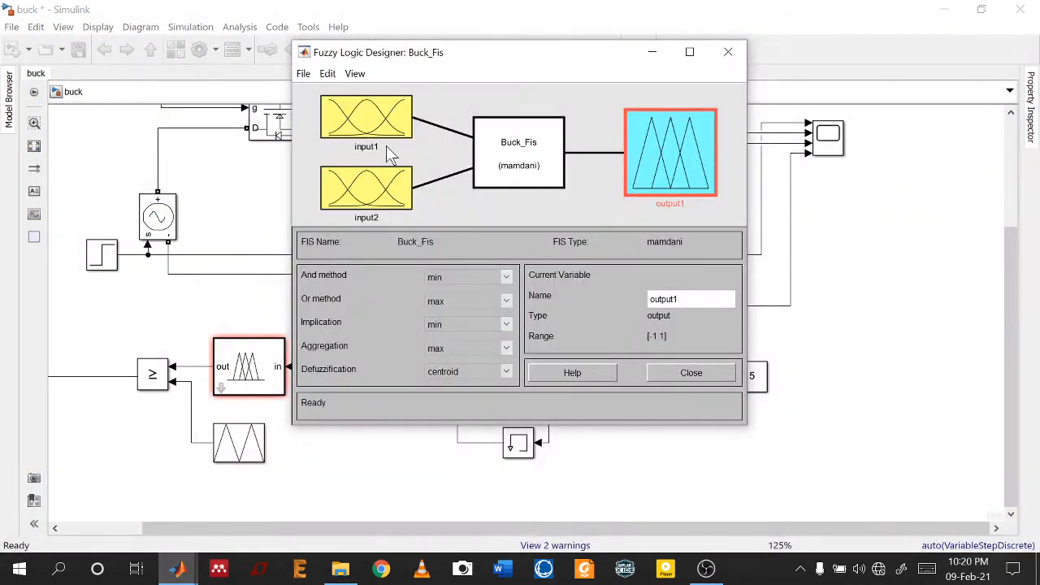
left_click(388, 137)
double_click(389, 137)
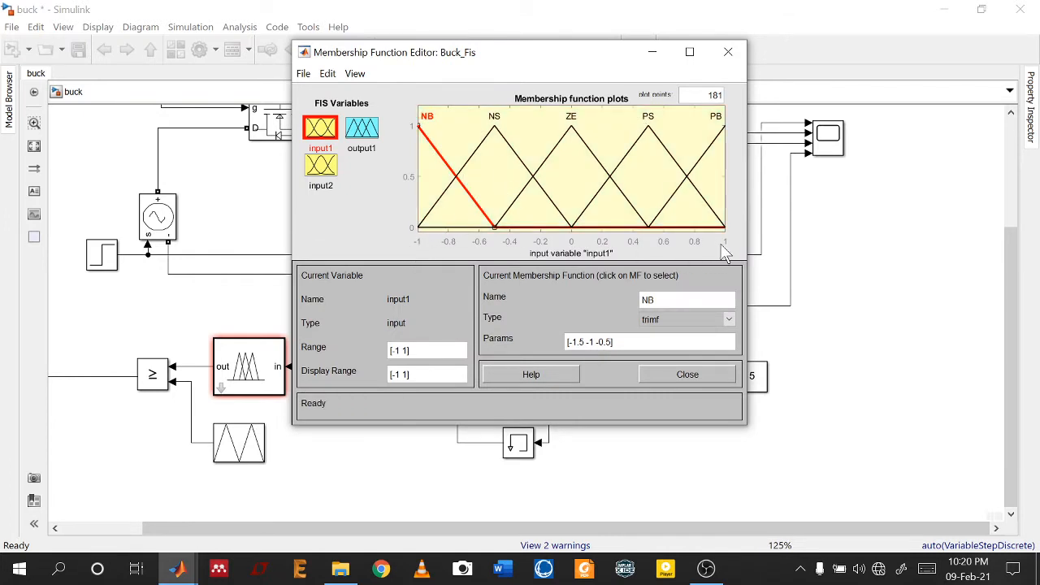
left_click(322, 168)
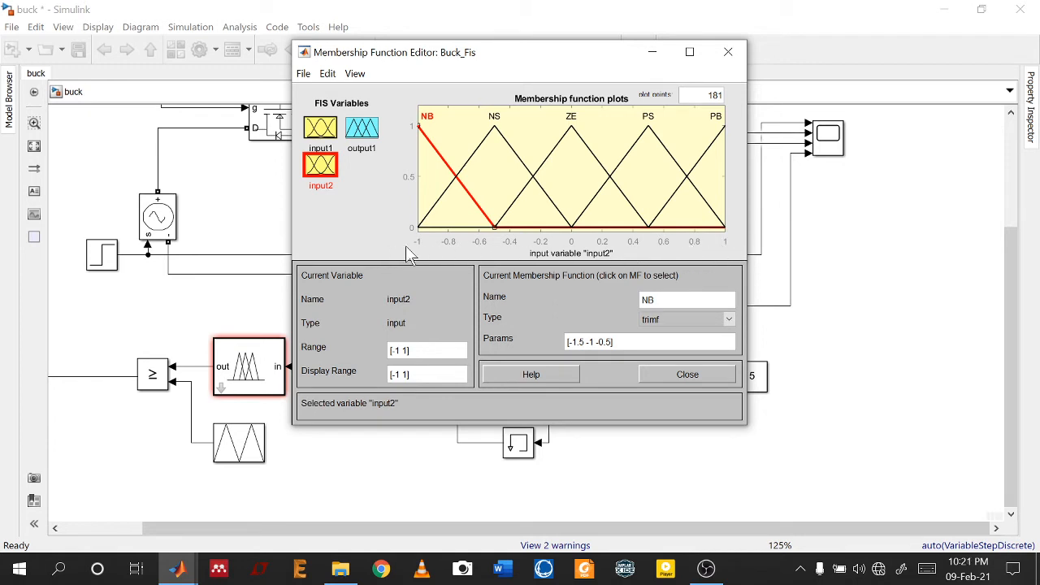
left_click(361, 127)
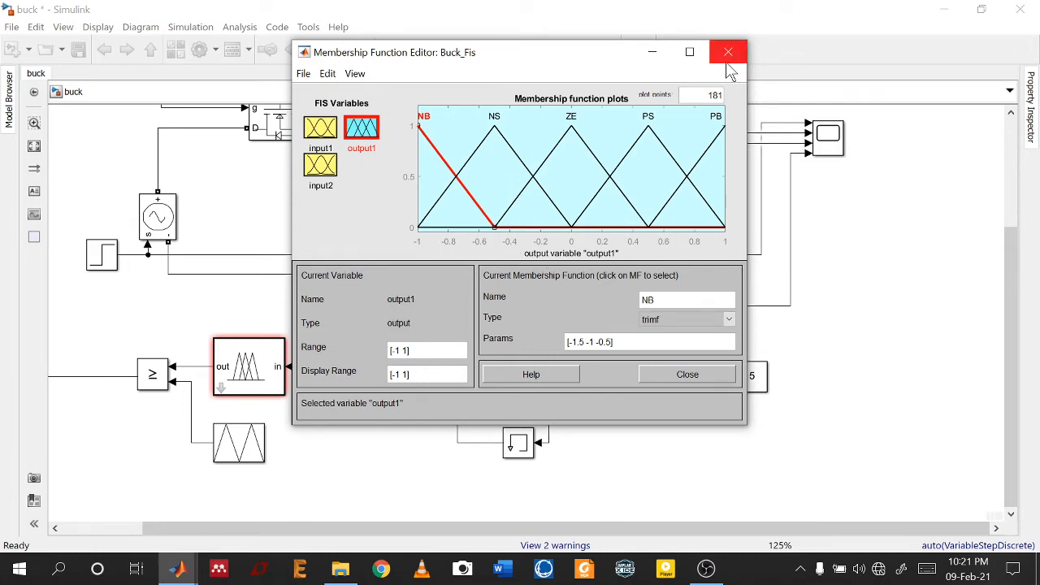
left_click(328, 133)
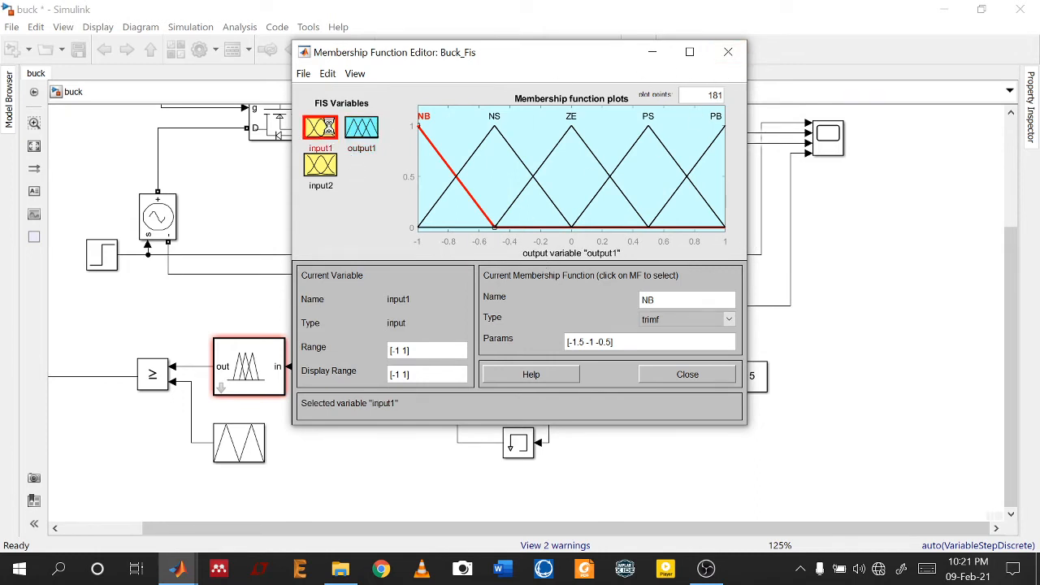
left_click(331, 172)
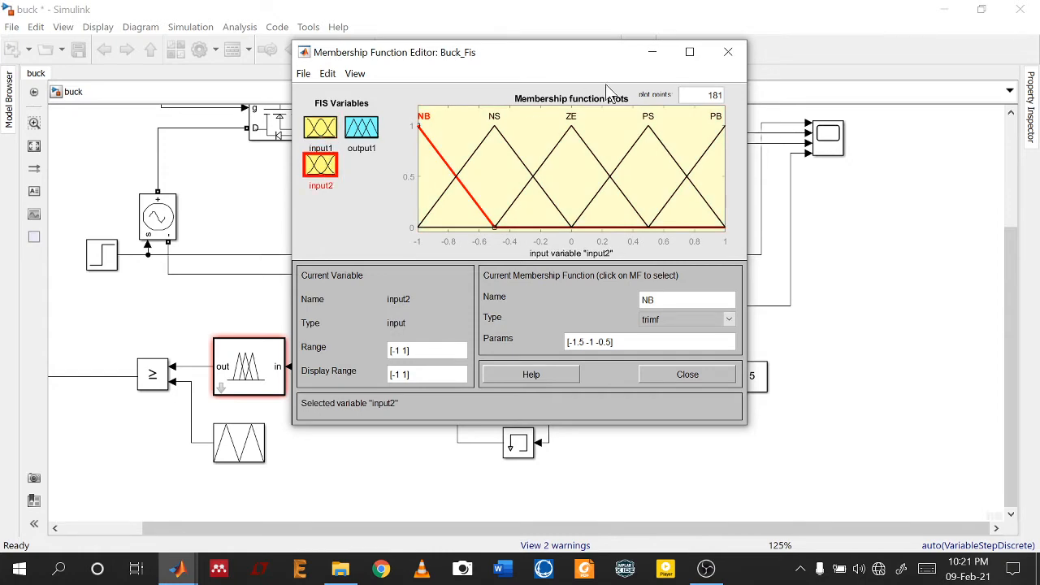
left_click(729, 54)
left_click(728, 53)
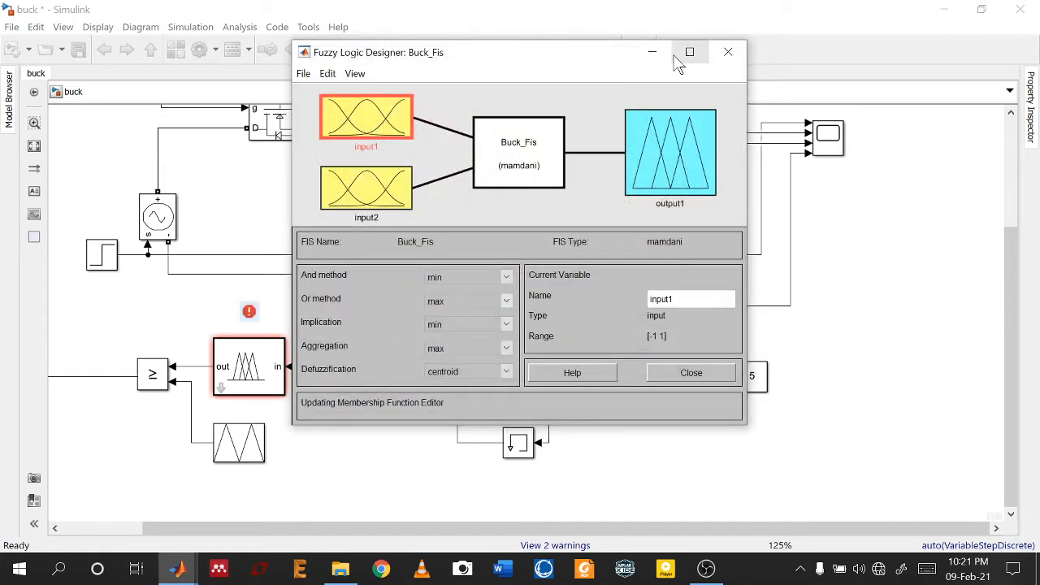
Compare the FIS name in the Fuzzy Logic Controller block parameters with the name in the Fuzzy Logic Designer
left_click(264, 376)
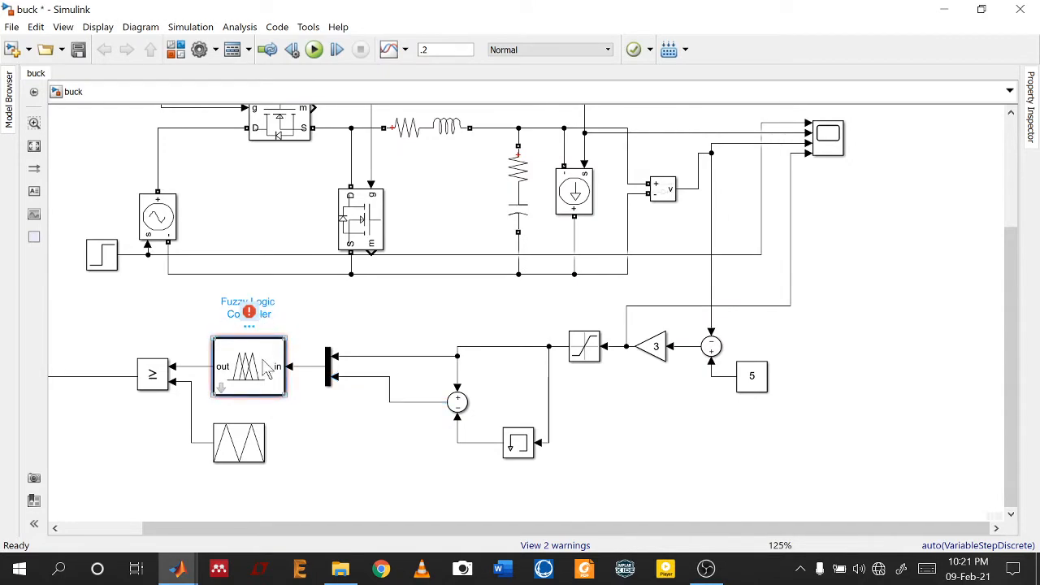
double_click(263, 361)
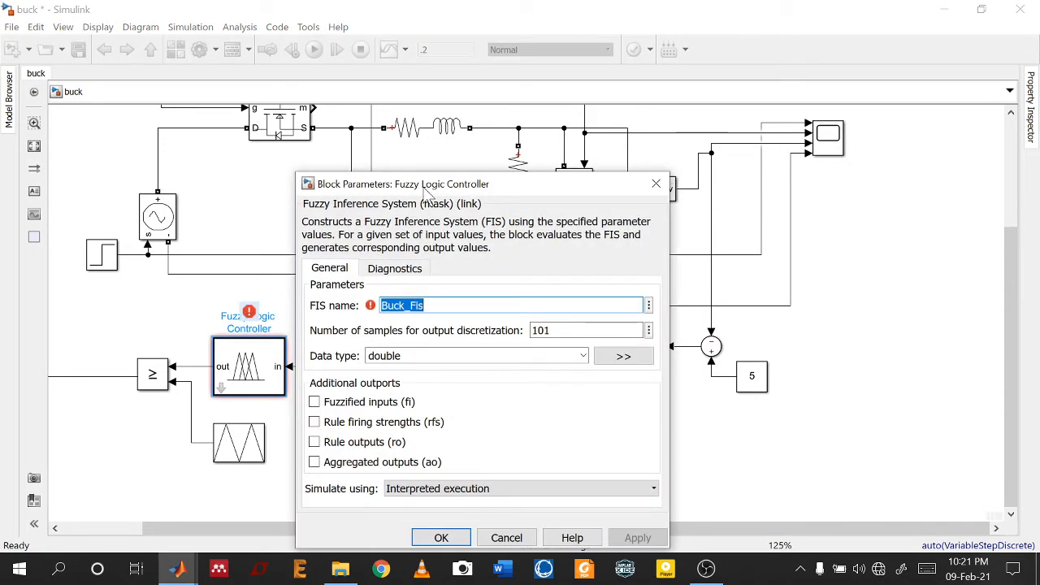
left_click_drag(430, 185, 430, 128)
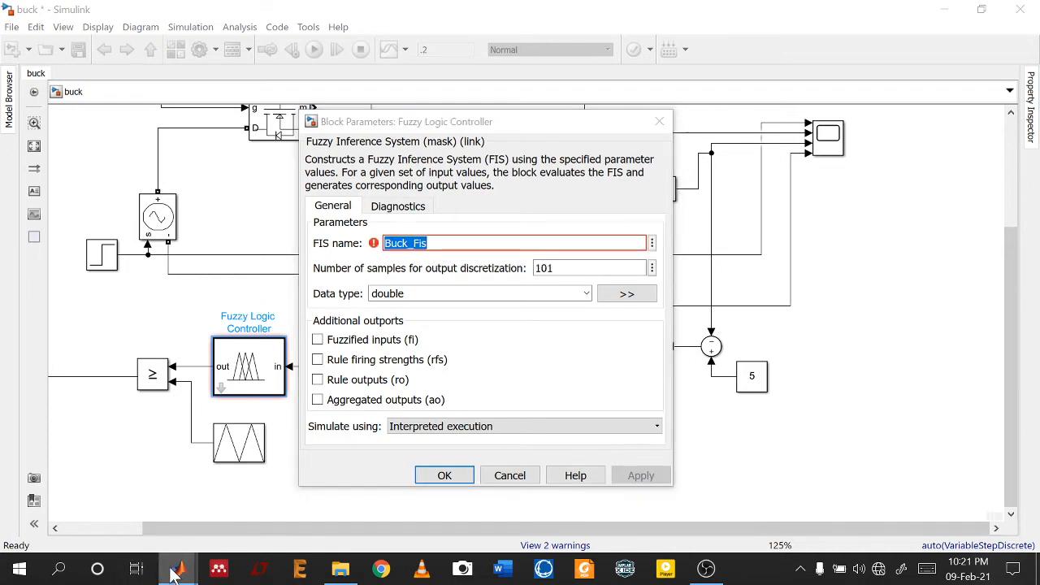
mouse_move(176, 569)
left_click(597, 533)
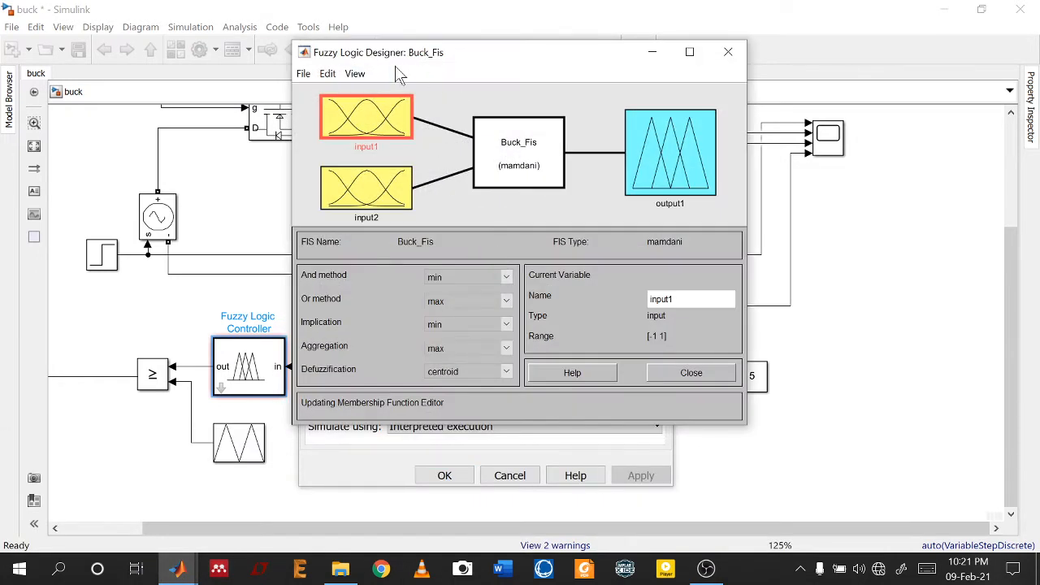
left_click_drag(448, 70, 556, 67)
left_click(370, 234)
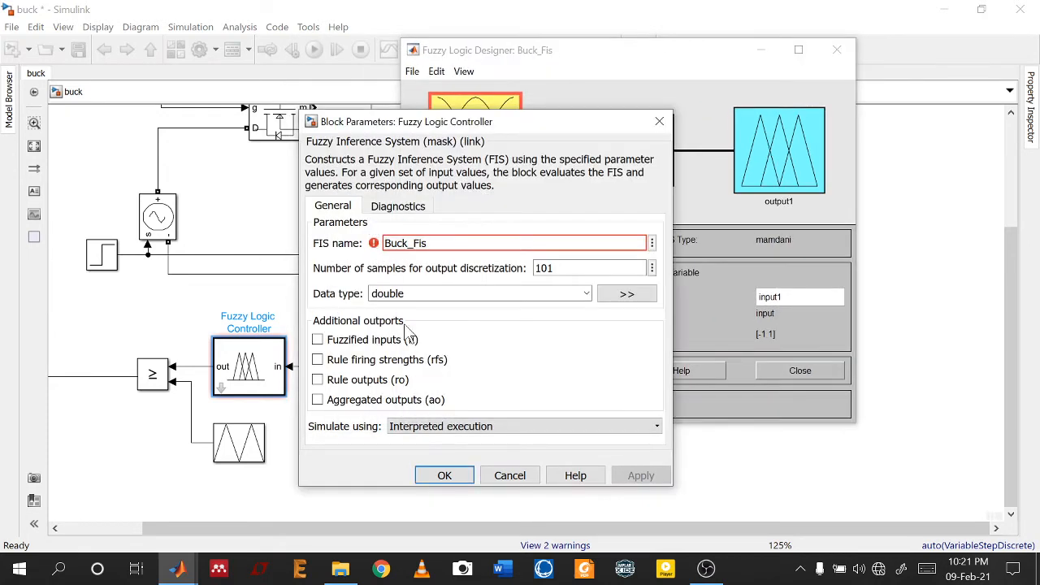
left_click(443, 477)
Review the frequency and phase parameters of the Triangle Generator block
left_click(244, 444)
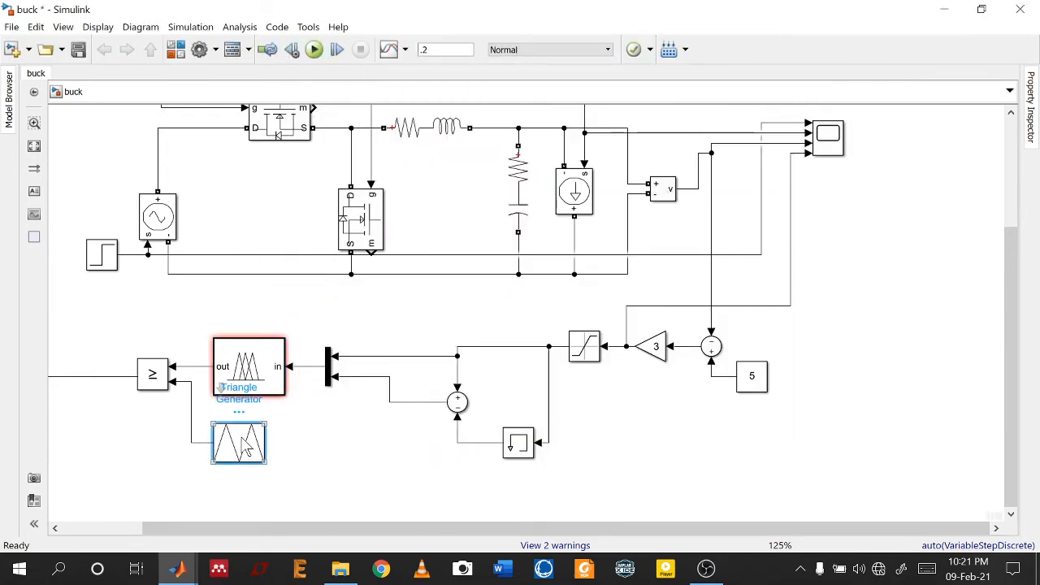
double_click(250, 442)
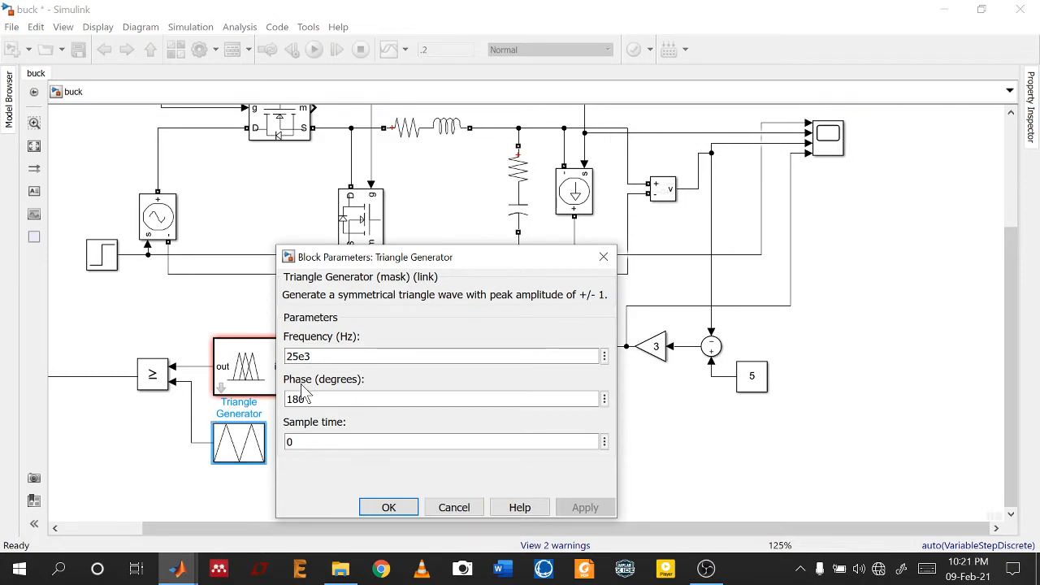
left_click(341, 399)
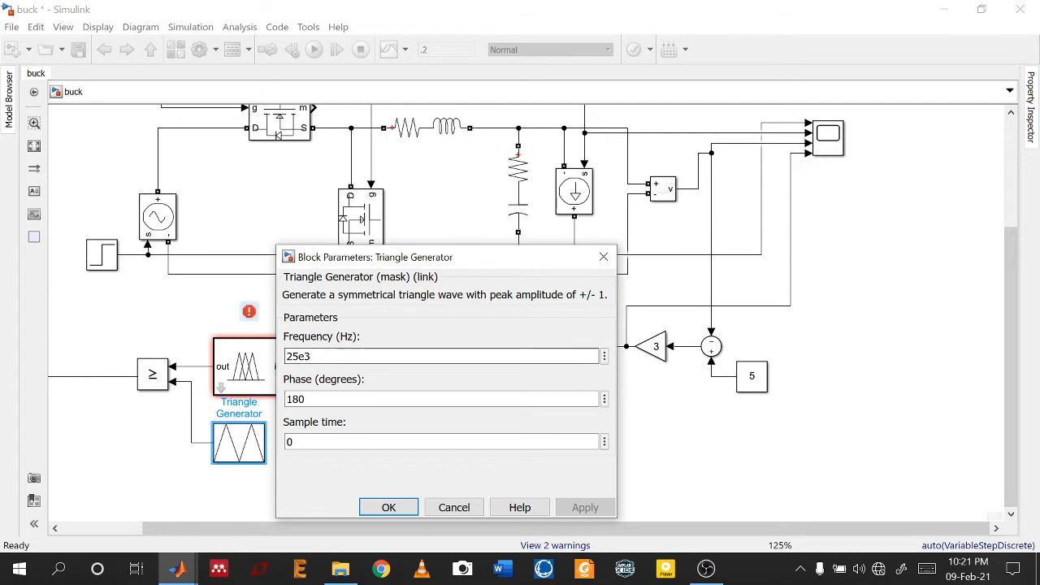
left_click(389, 507)
Examine the Relational Operator block with its output line and its inputs from the fuzzy controller and the Triangle Generator
left_click_drag(330, 530, 221, 530)
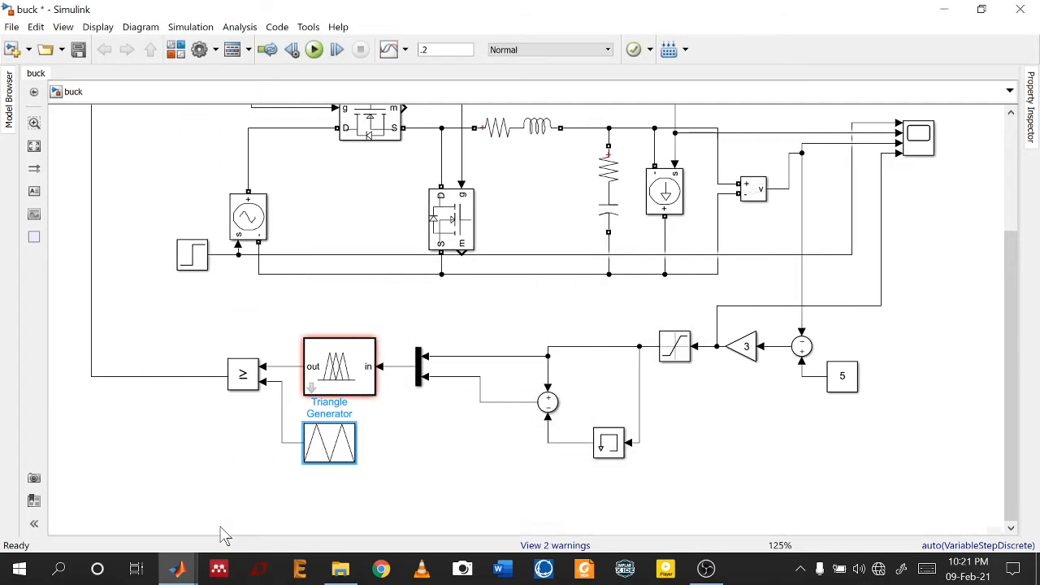
left_click(253, 386)
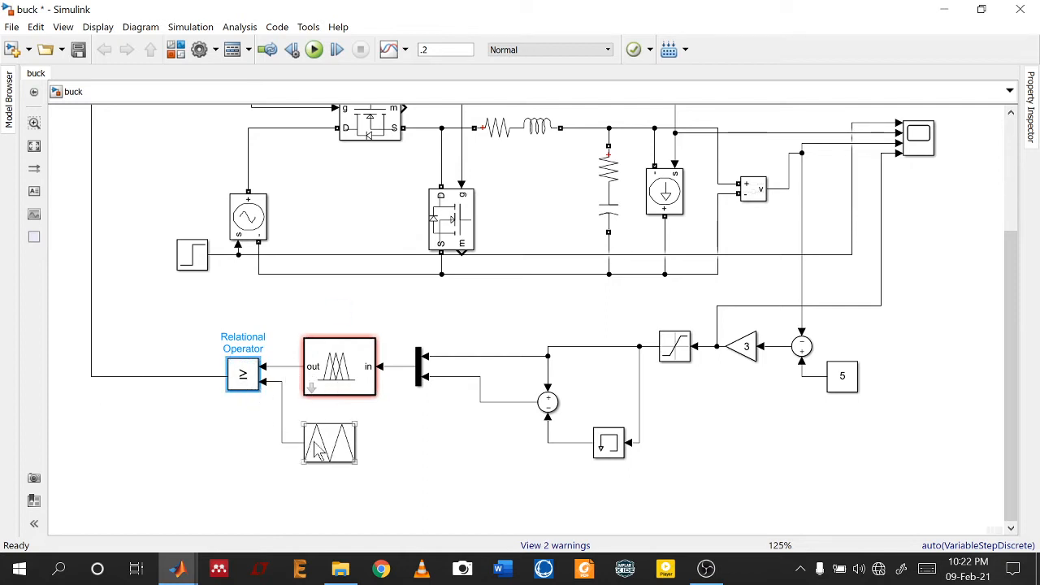
left_click(162, 376)
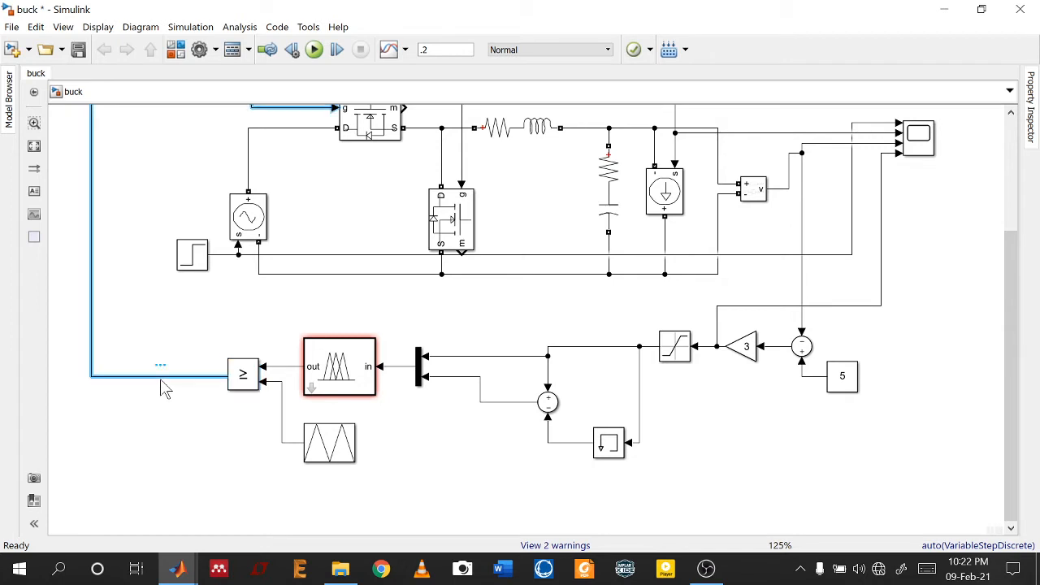
left_click(313, 370)
left_click(291, 367)
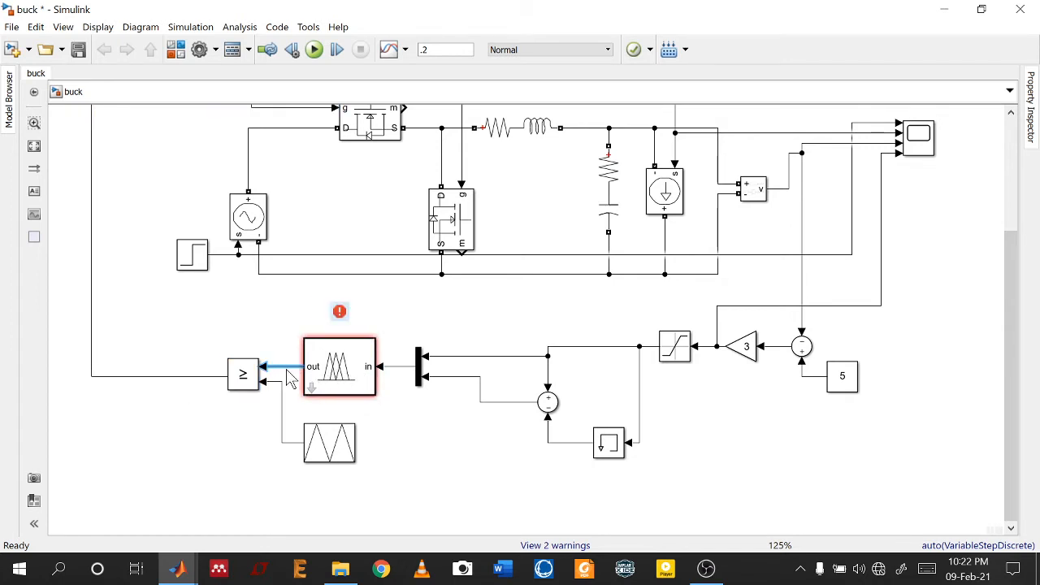
left_click(321, 451)
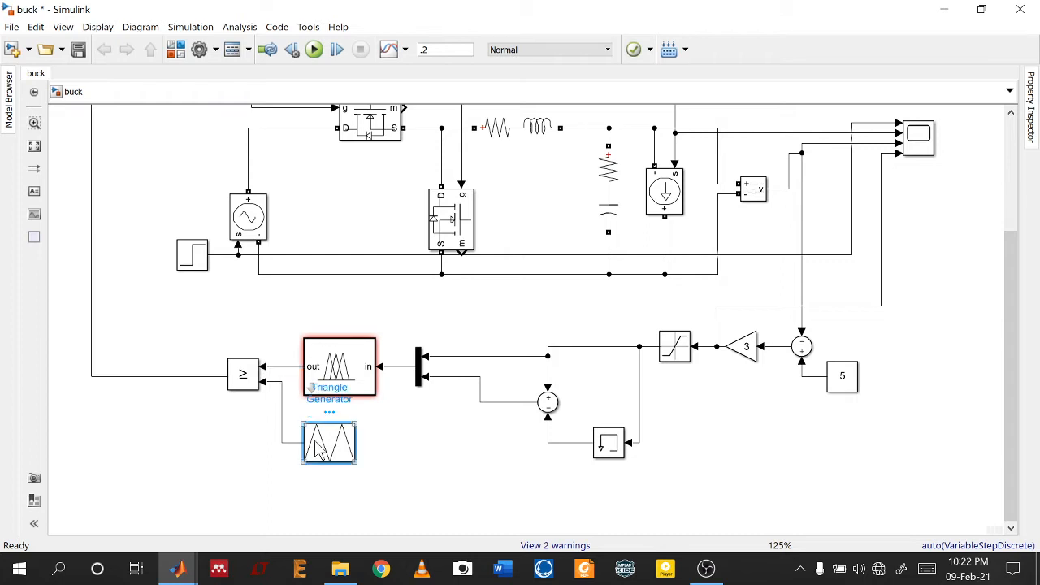
Follow the gate signal from the Relational Operator to the upper Mosfet and through the NOT block to Mosfet1
left_click(187, 376)
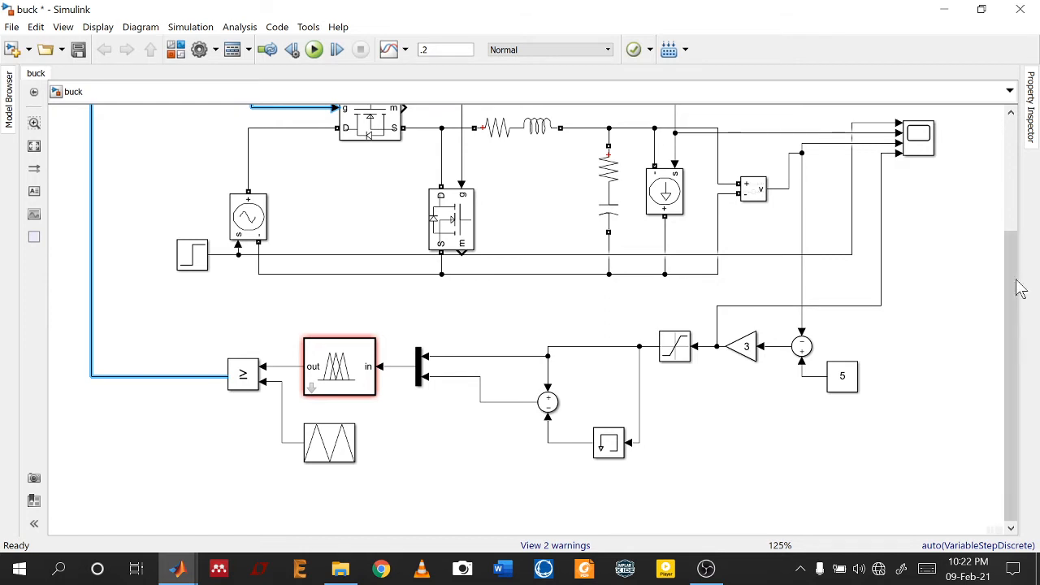
left_click_drag(1015, 288, 1003, 197)
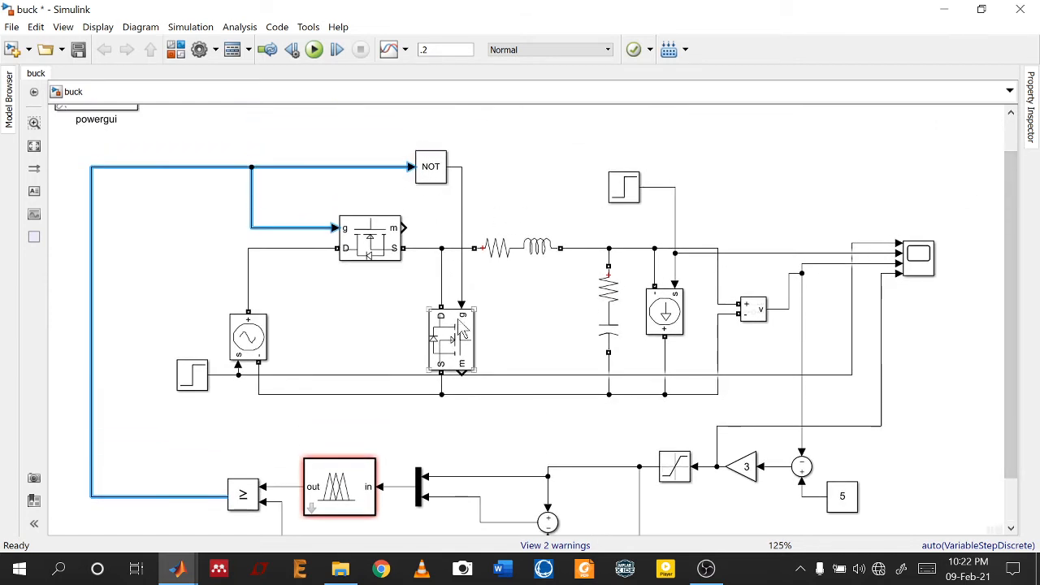
left_click_drag(458, 298, 461, 302)
left_click(366, 254)
left_click(447, 340)
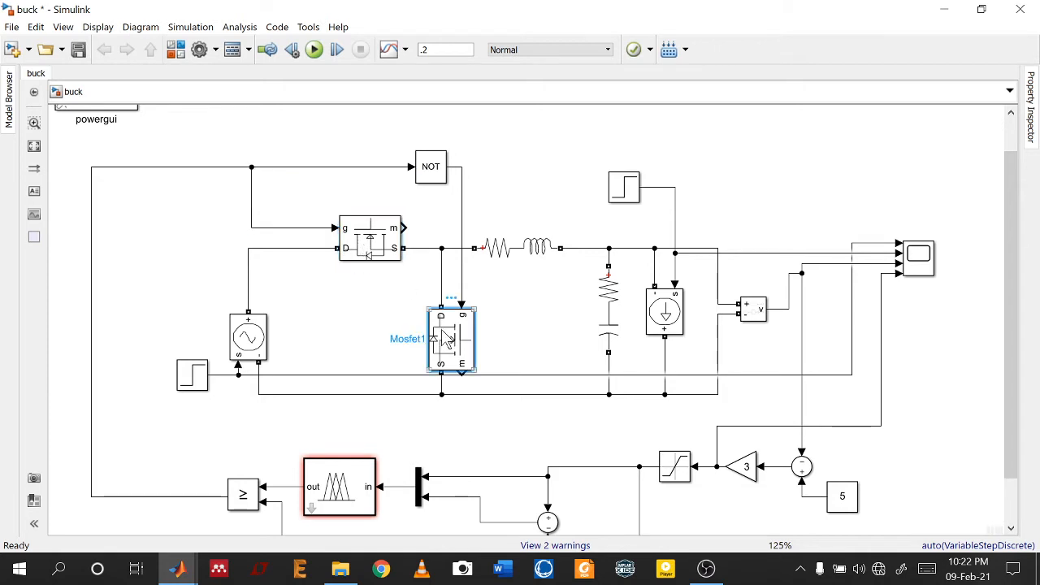
left_click(390, 250)
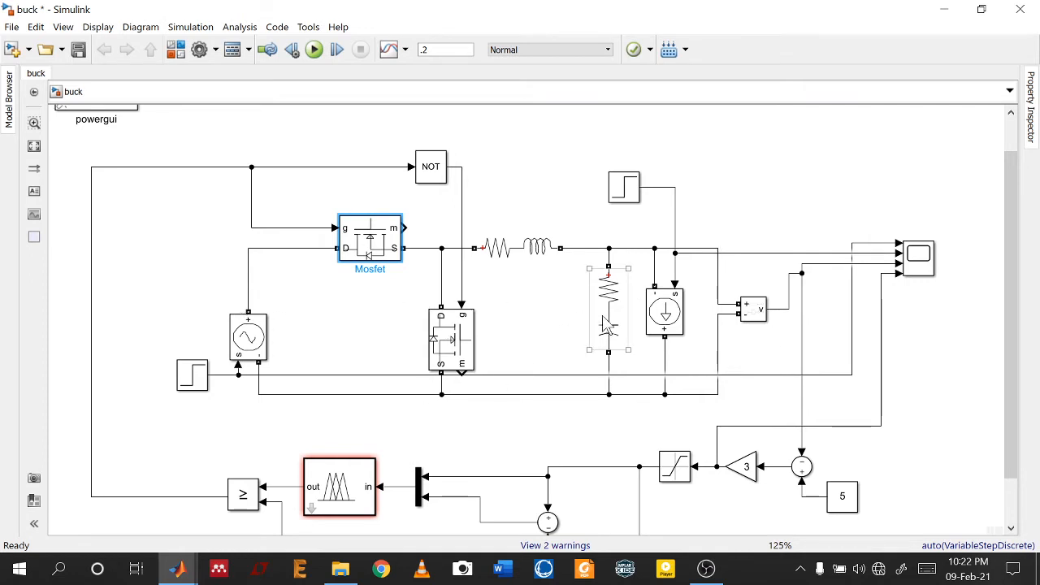
Review the step time, initial value and final value of the source-voltage Step block and the load-current Step1 block
scroll(1020, 415, "down", 2)
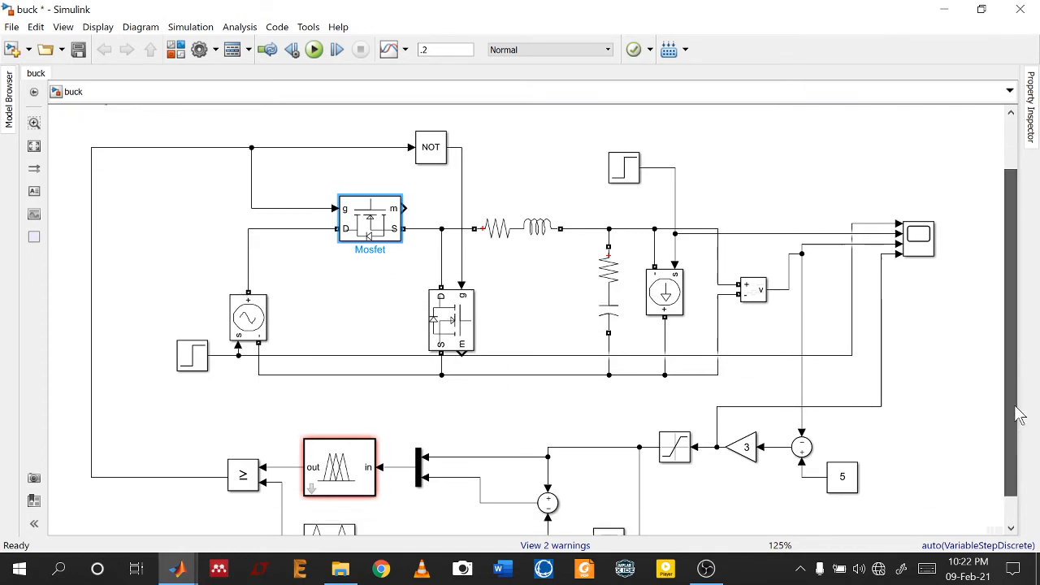
scroll(1019, 414, "down", 2)
scroll(1016, 410, "up", 2)
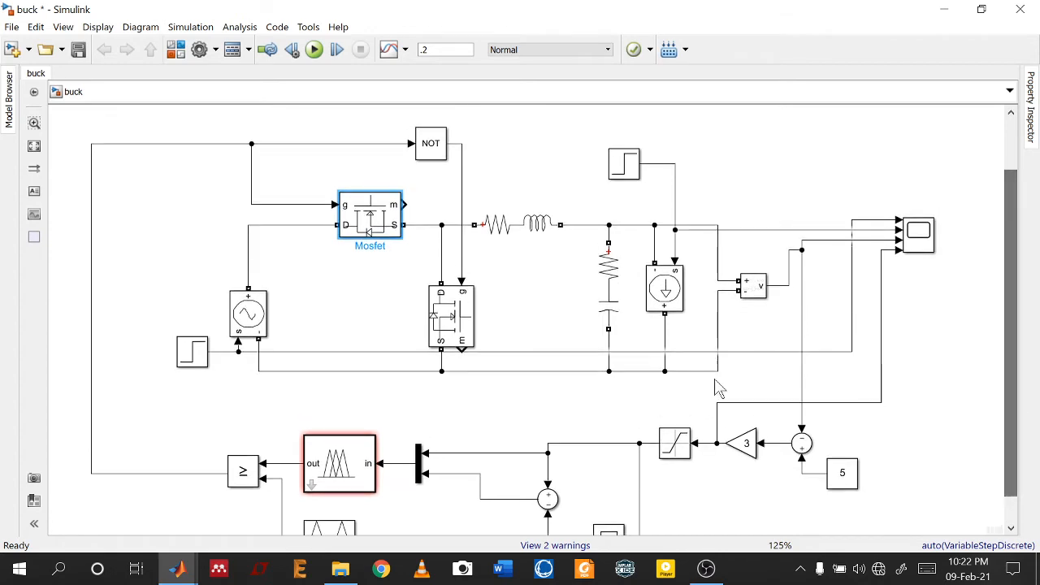
double_click(188, 353)
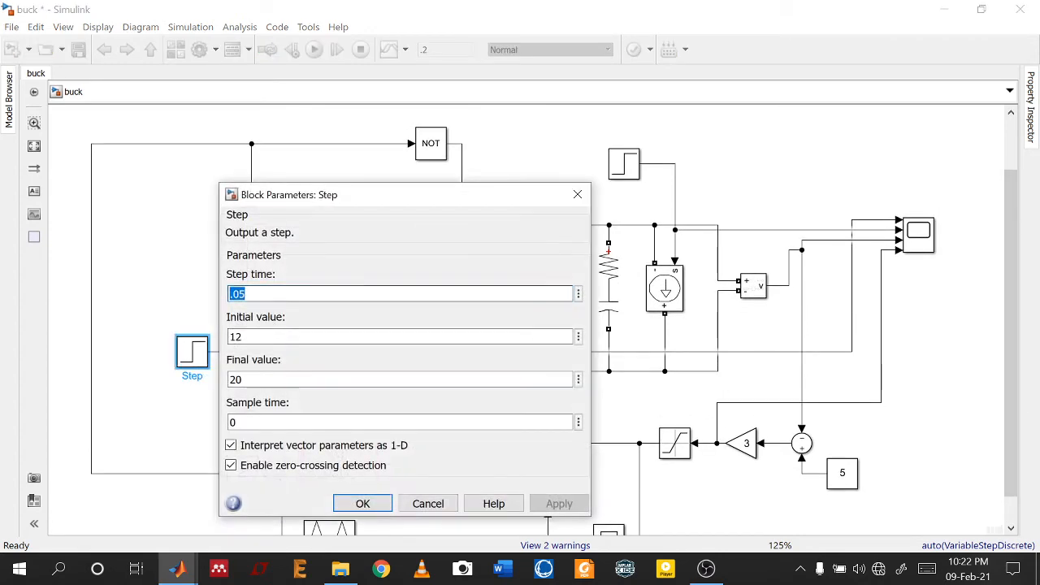
left_click(362, 504)
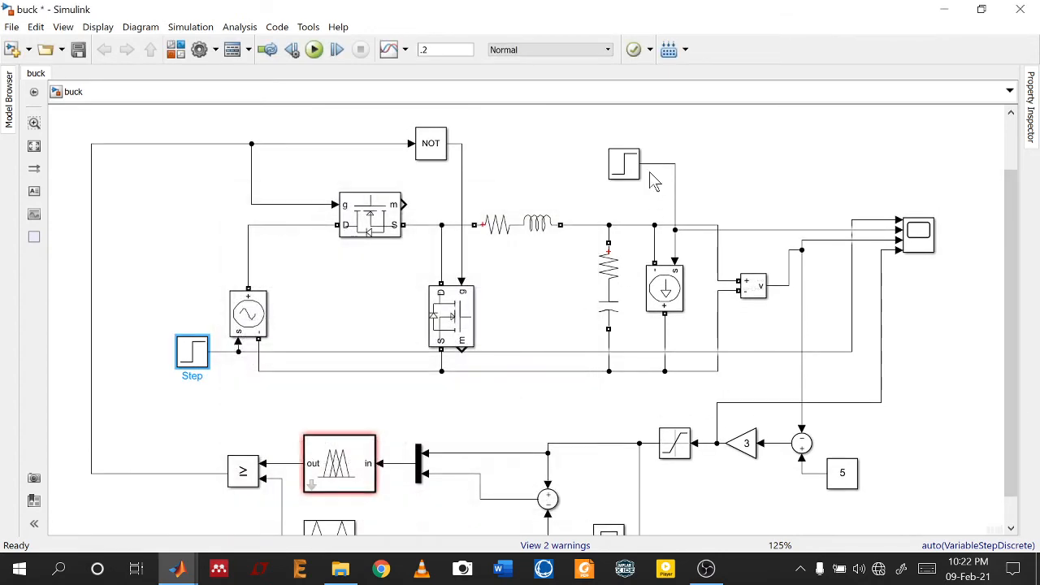
left_click(622, 165)
double_click(622, 165)
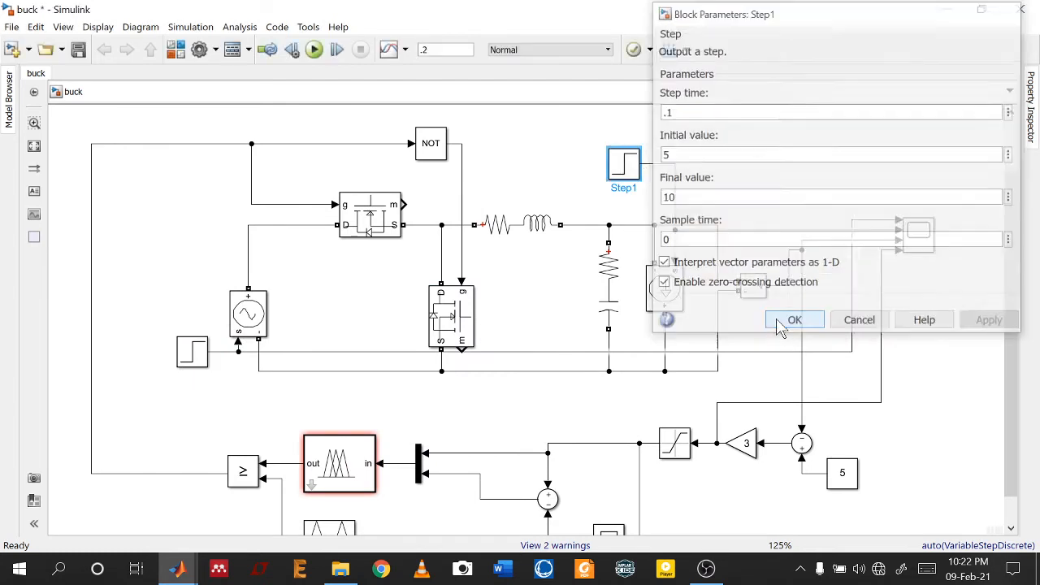
left_click(781, 321)
Run the buck simulation with a stop time of .2, and examine the Buck_Fis entry in the Diagnostic Viewer before closing it
double_click(435, 50)
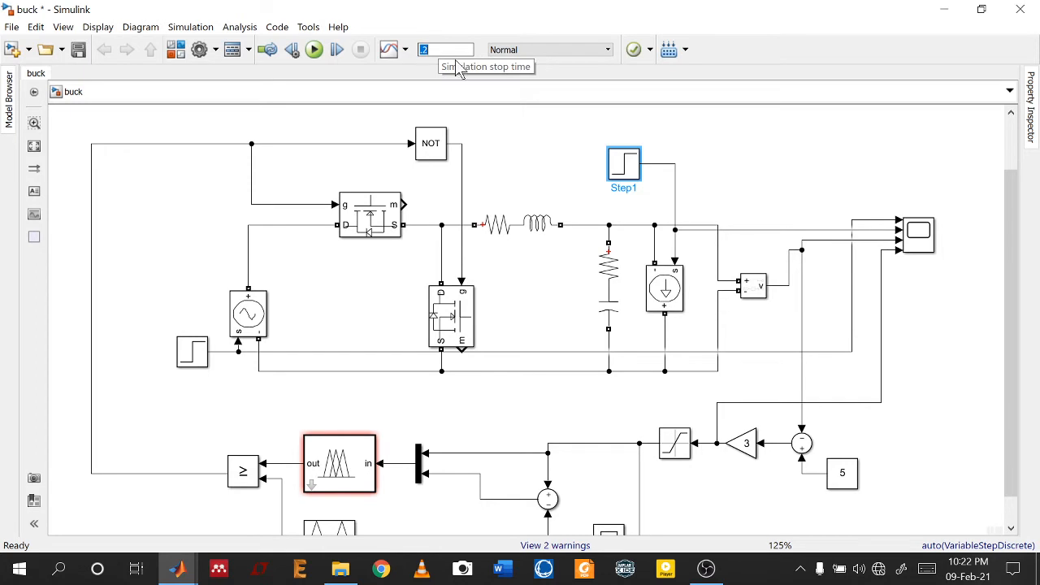
key("Return")
left_click(313, 50)
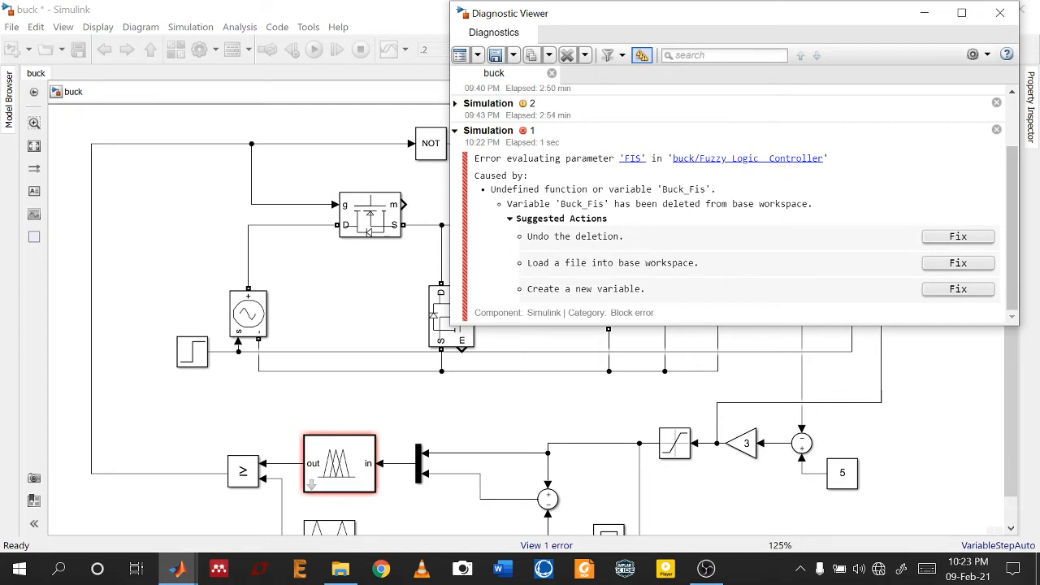
left_click_drag(657, 188, 706, 188)
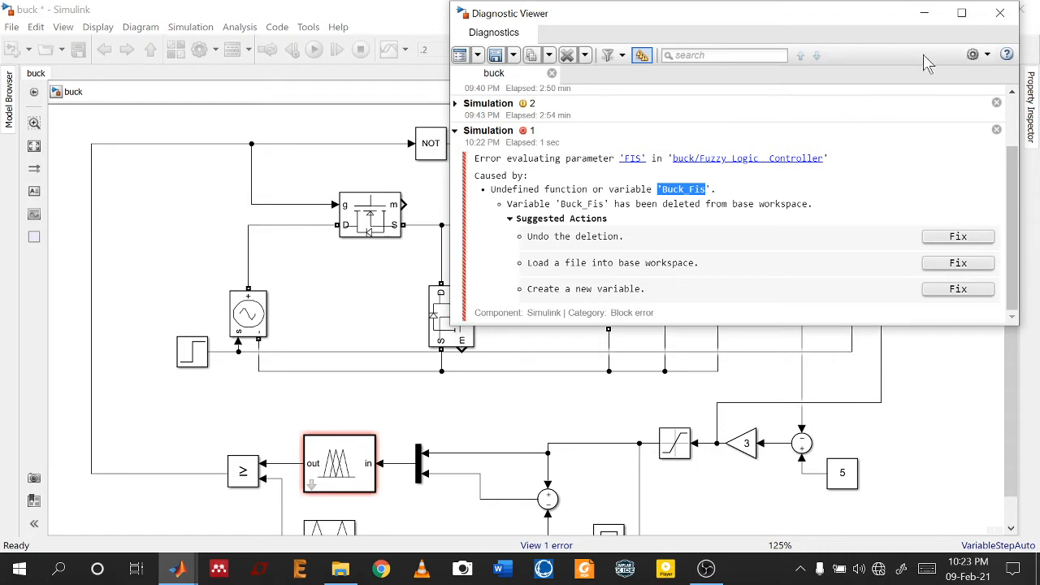
left_click(999, 13)
Switch to the MATLAB main window and check the Workspace for the Buck_Fis variable
left_click(170, 572)
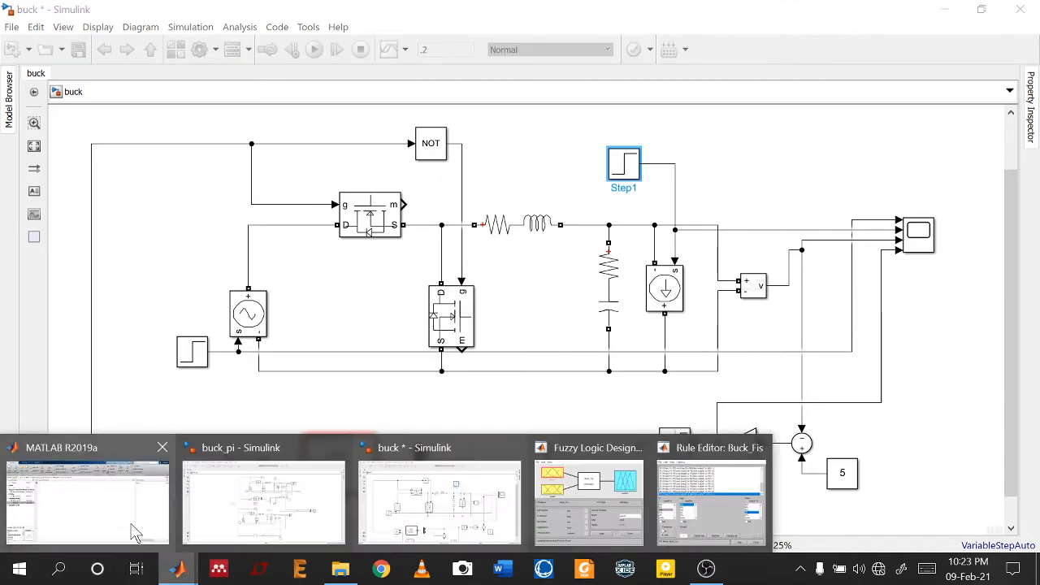
left_click(90, 504)
left_click(898, 205)
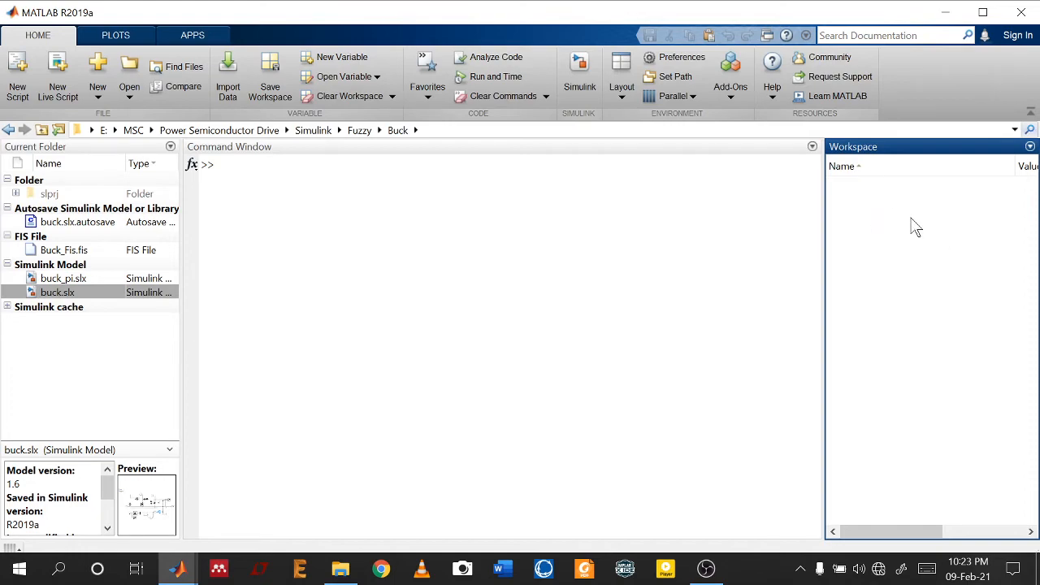
Export the Buck_Fis fuzzy system from the Fuzzy Logic Designer to the workspace as Buck_Fis and close the designer
mouse_move(178, 568)
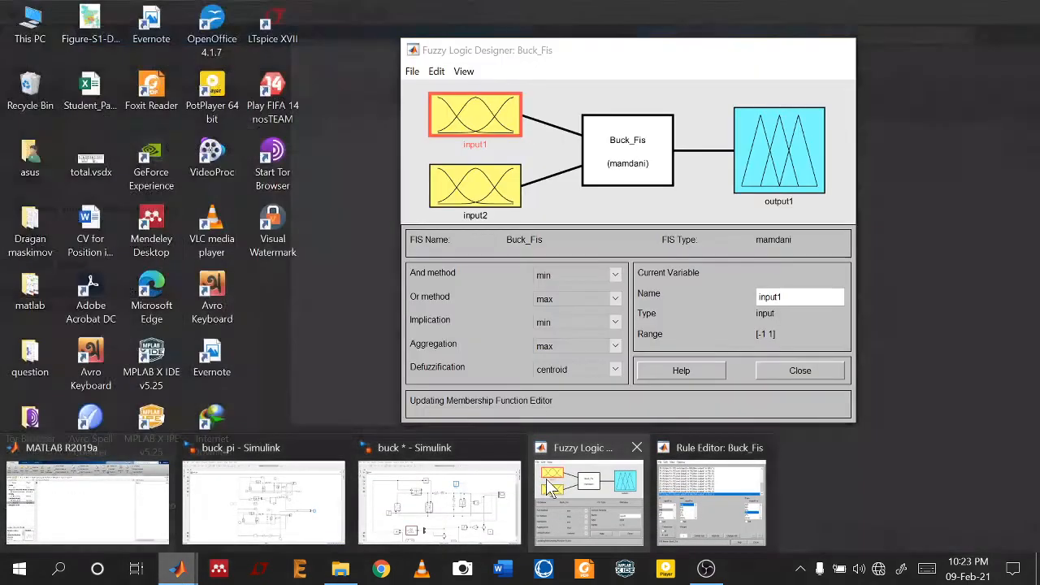
left_click(561, 496)
left_click_drag(486, 59, 512, 55)
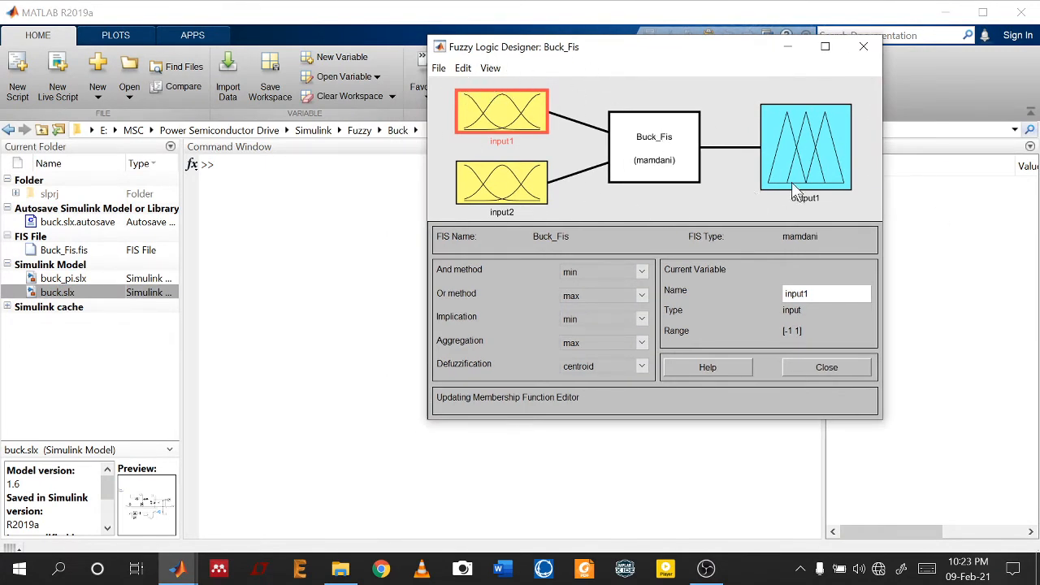
left_click(443, 70)
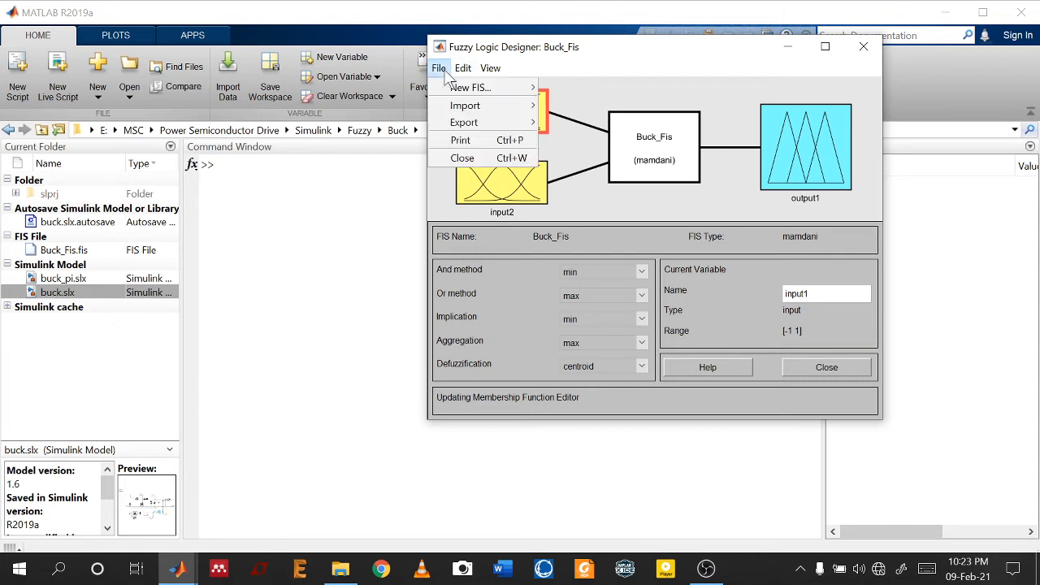
mouse_move(459, 123)
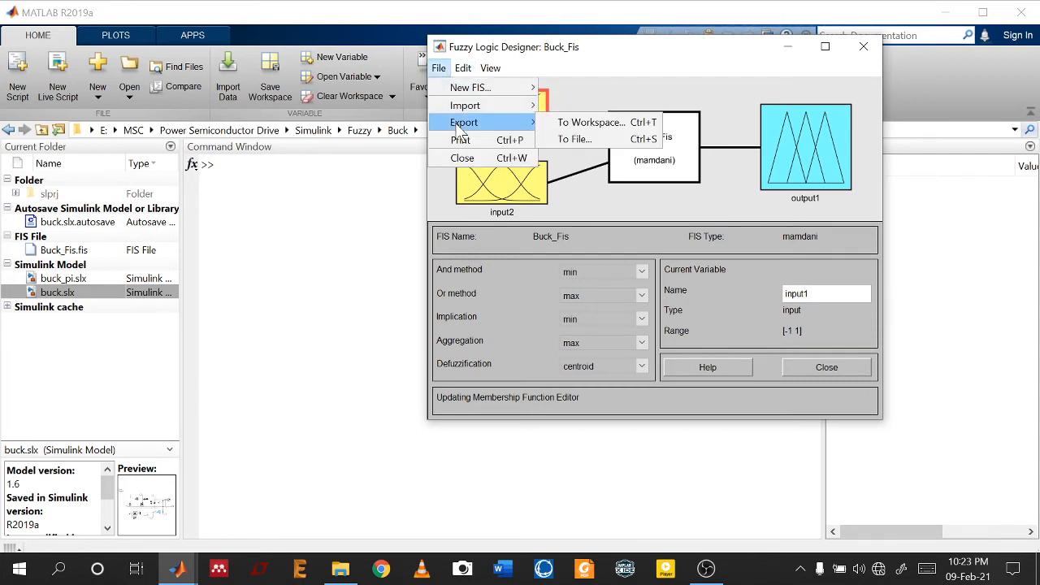
left_click(582, 118)
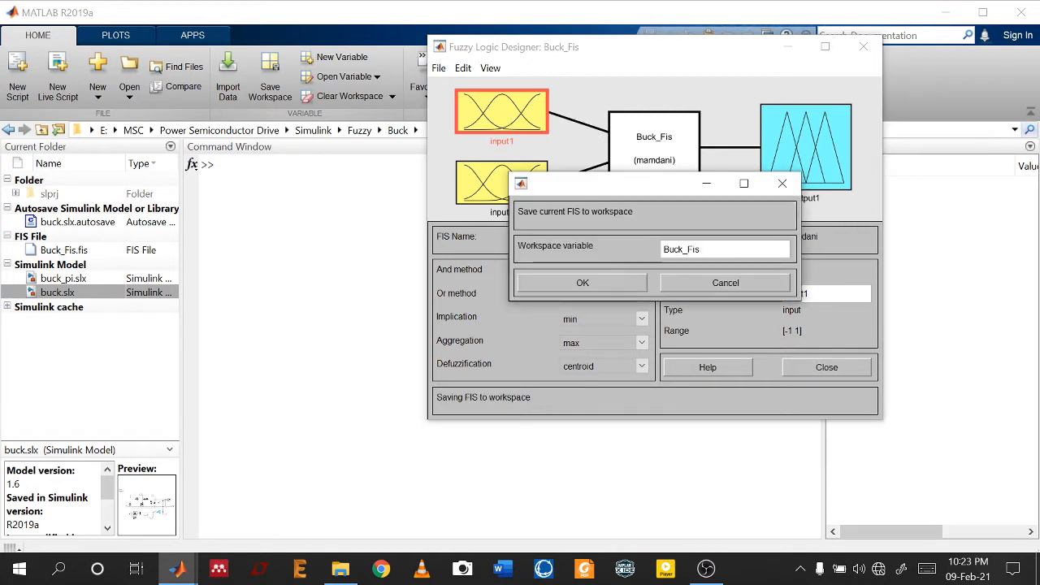
left_click(639, 284)
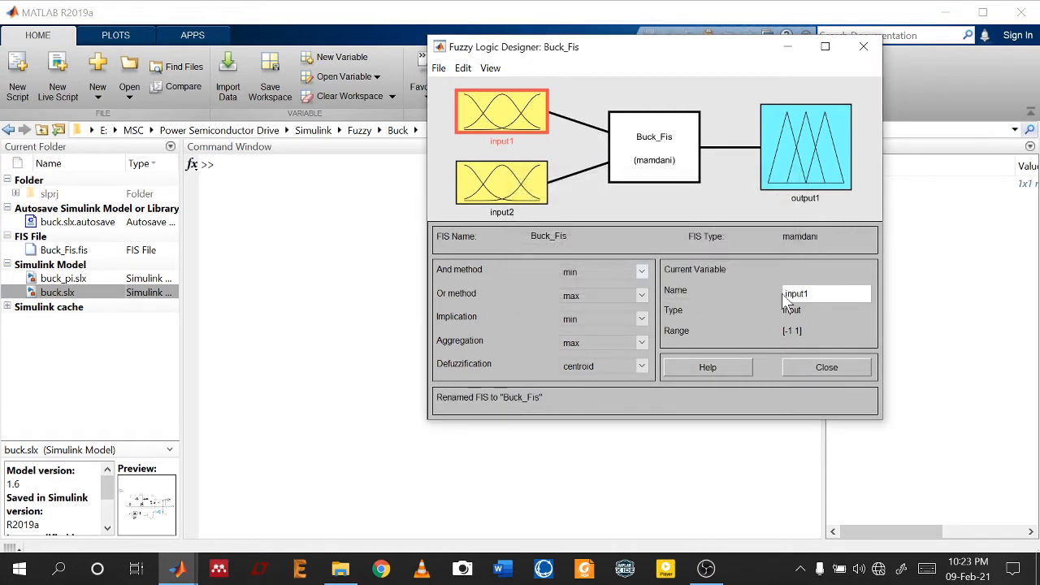
left_click(863, 49)
Inspect the exported Buck_Fis variable's value and size in the MATLAB workspace
left_click(855, 183)
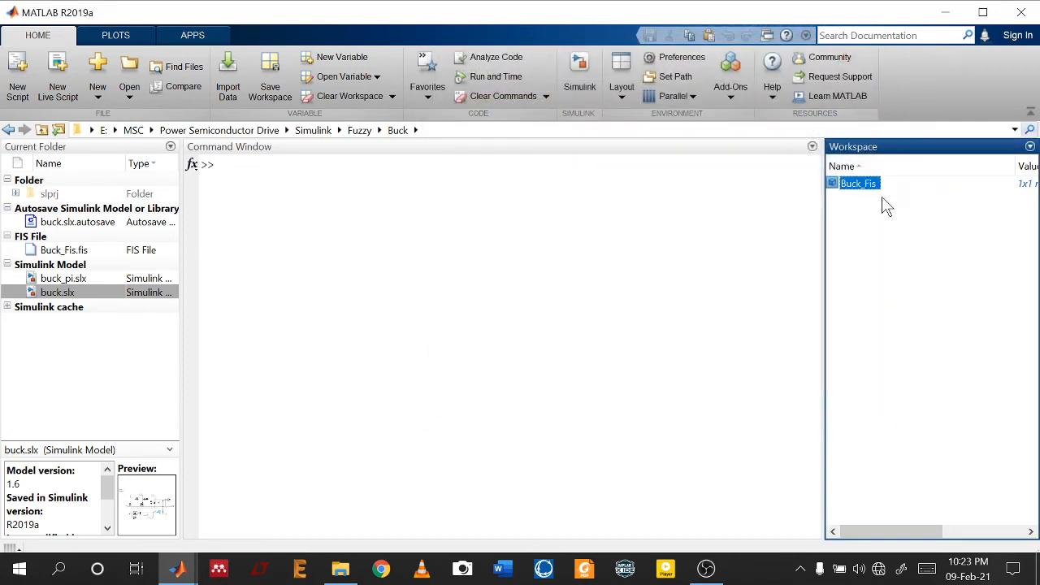
left_click_drag(908, 532, 990, 532)
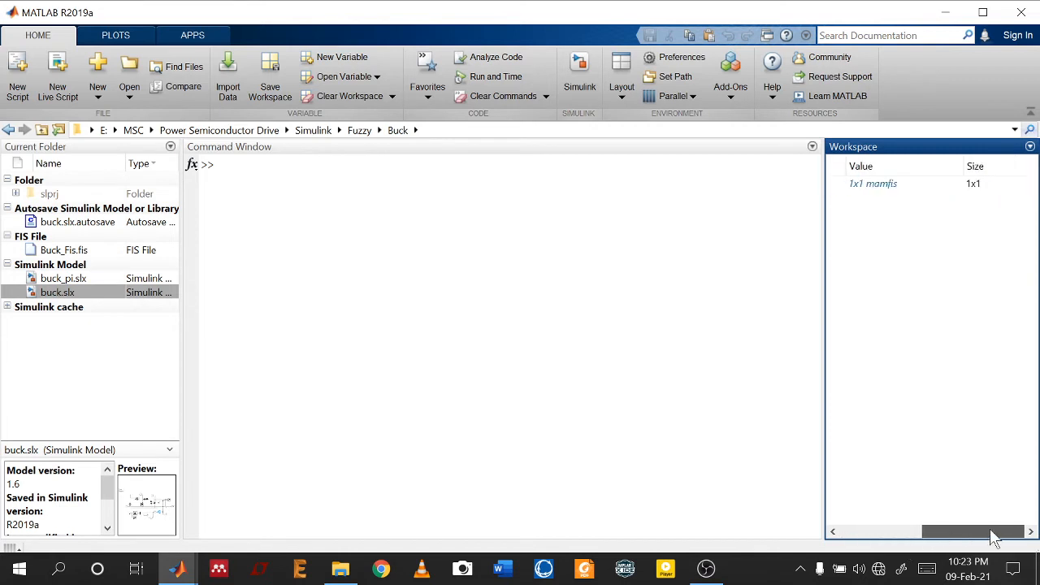
left_click(891, 188)
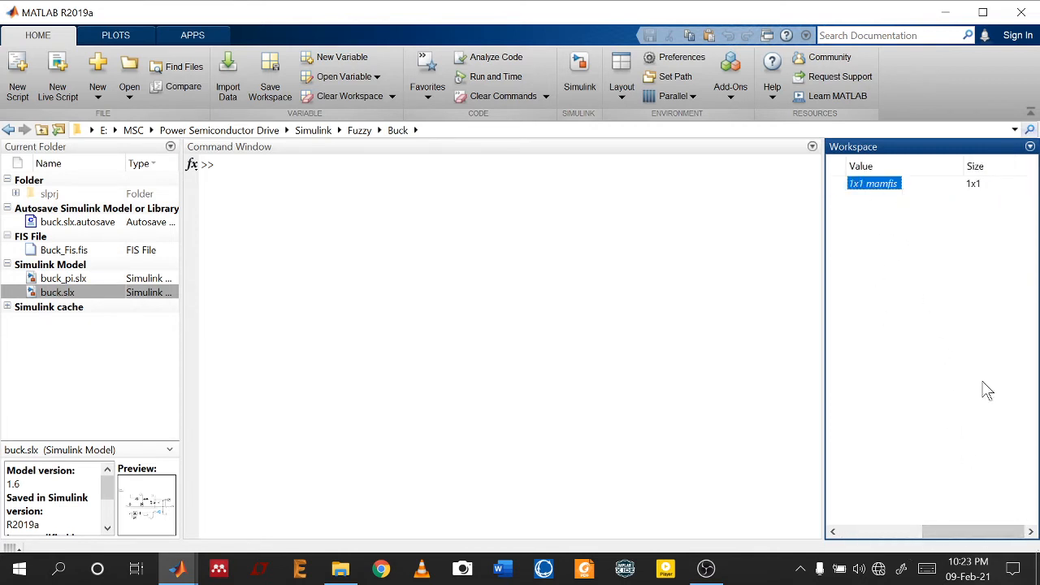
left_click_drag(967, 530, 866, 528)
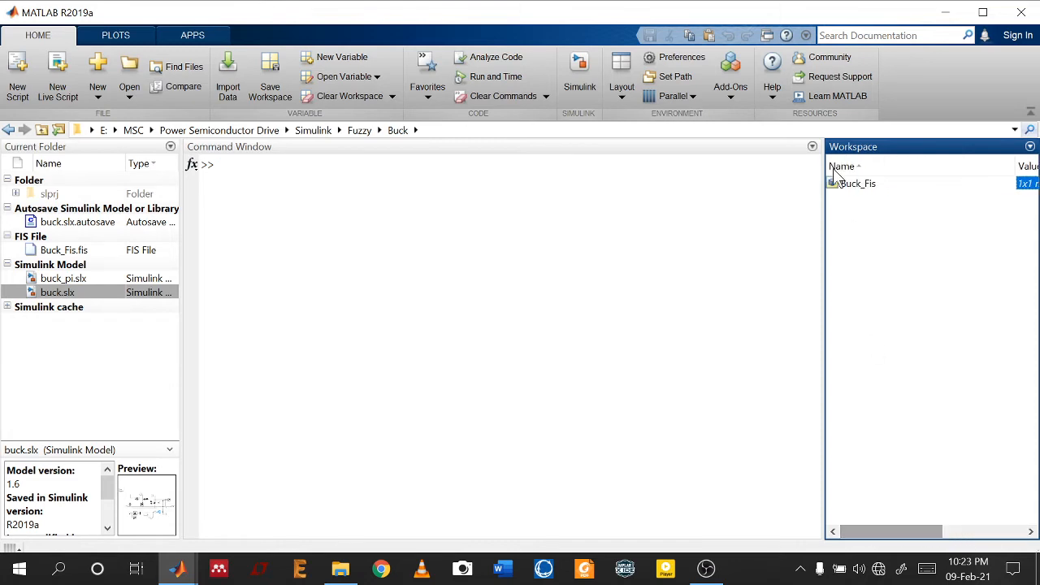
In the buck Simulink model, accept Buck_Fis as the Fuzzy Logic Controller's FIS name and start the simulation
mouse_move(182, 574)
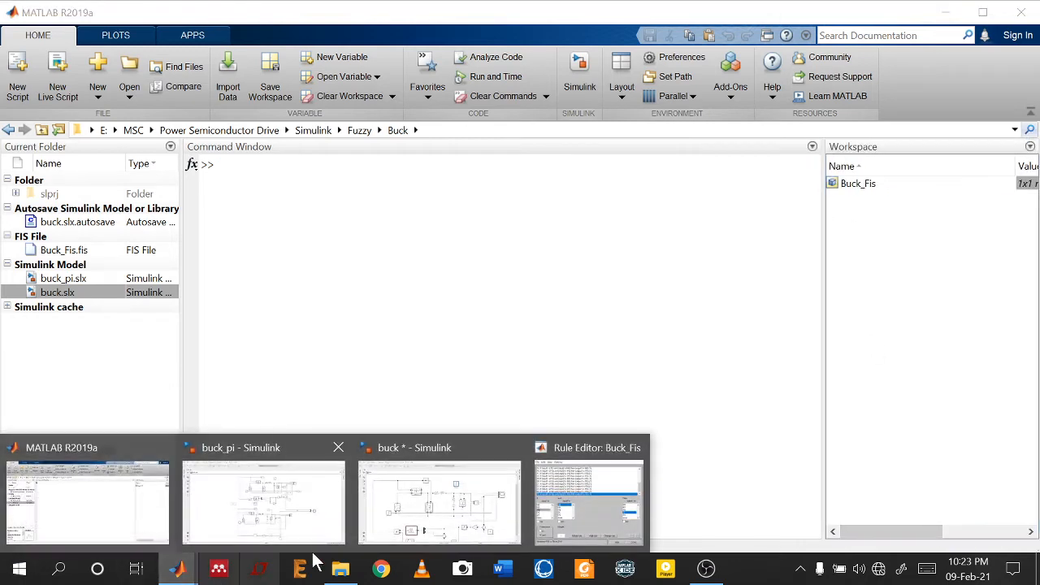
left_click(461, 516)
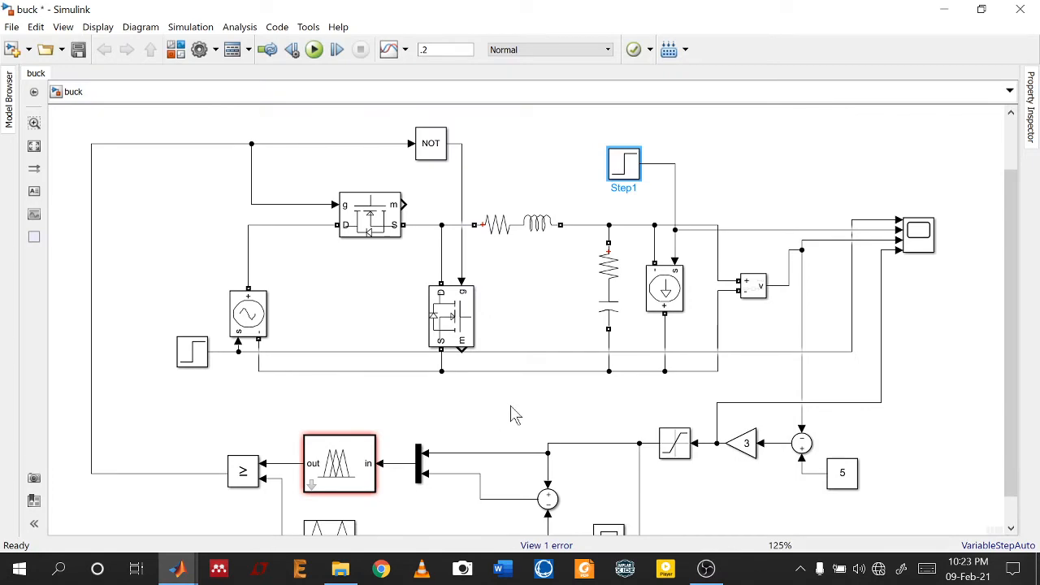
double_click(363, 476)
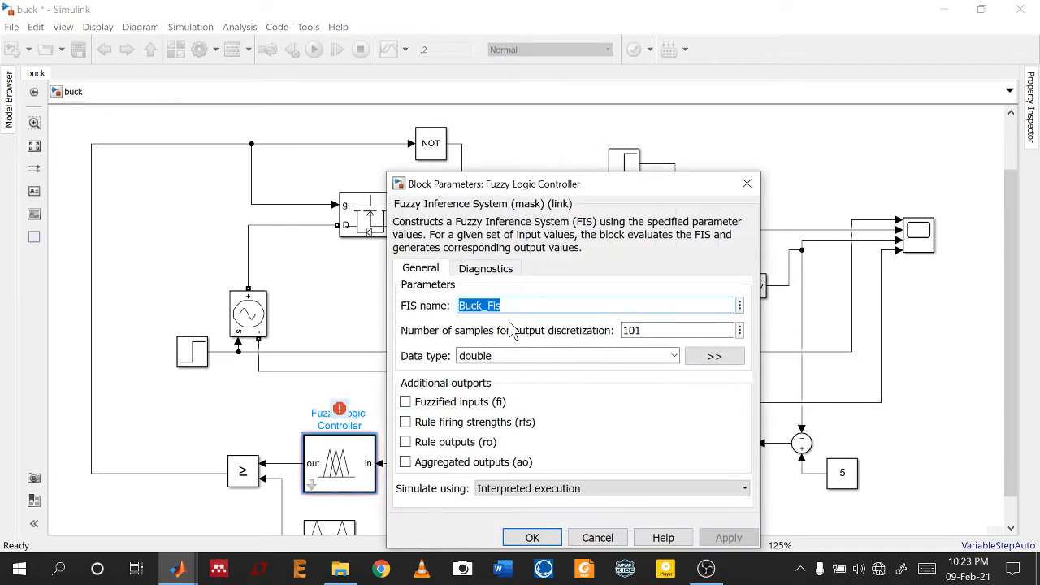
left_click(533, 537)
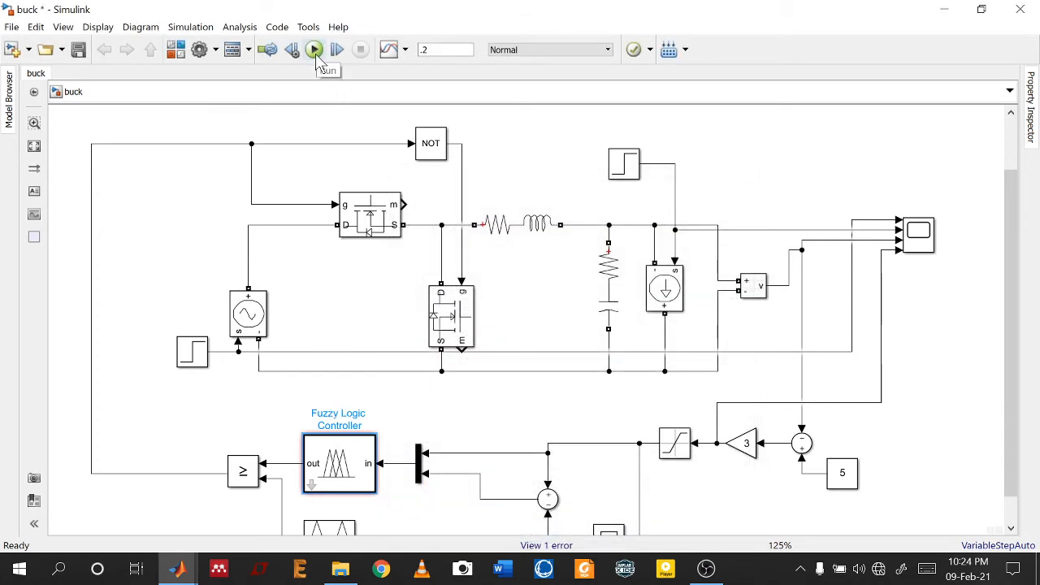
left_click(315, 51)
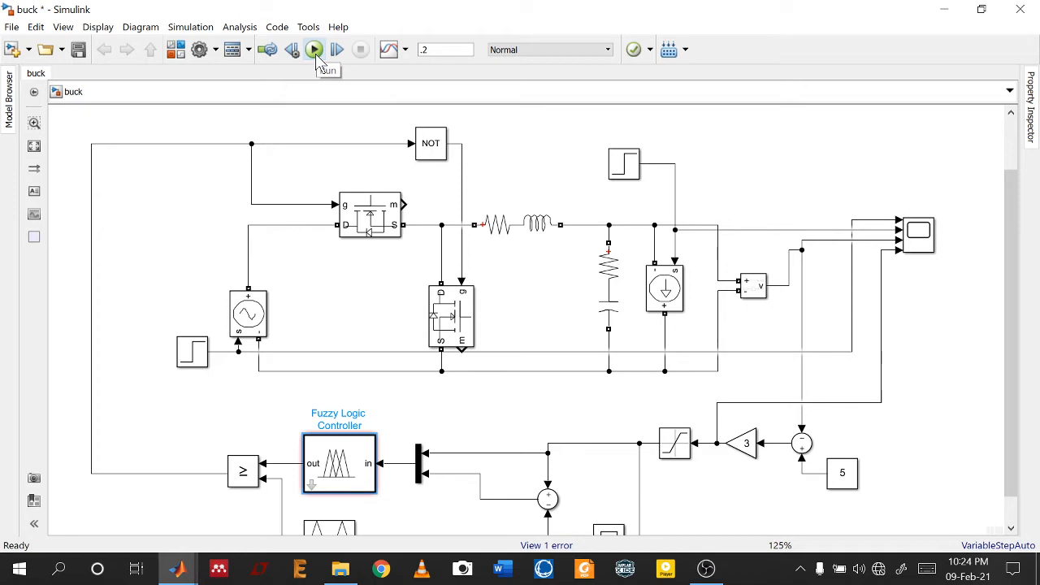
Set the gain of the Gain block between the error summing junction and the saturation block to 1
left_click(754, 457)
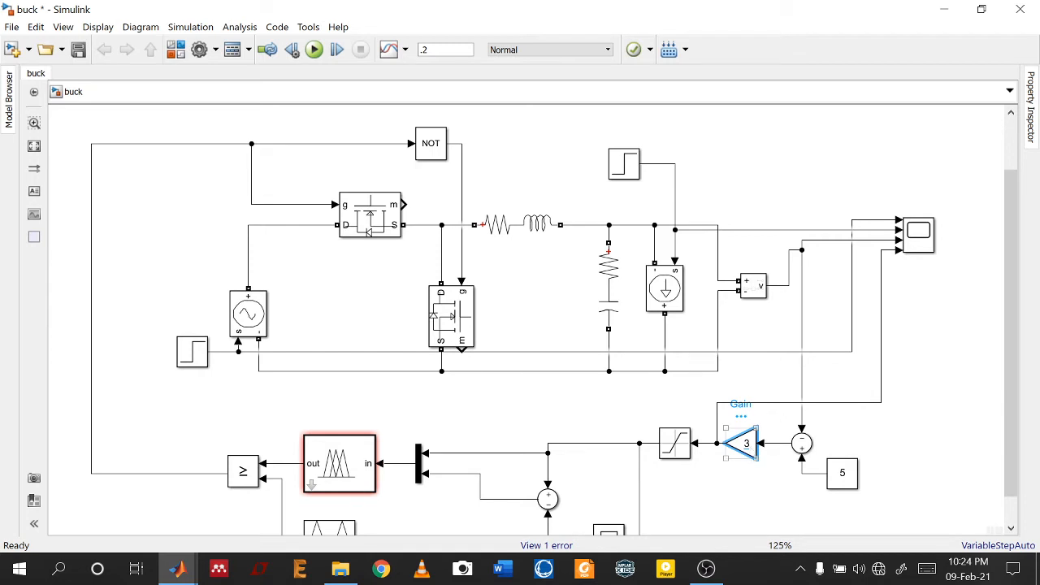
double_click(743, 444)
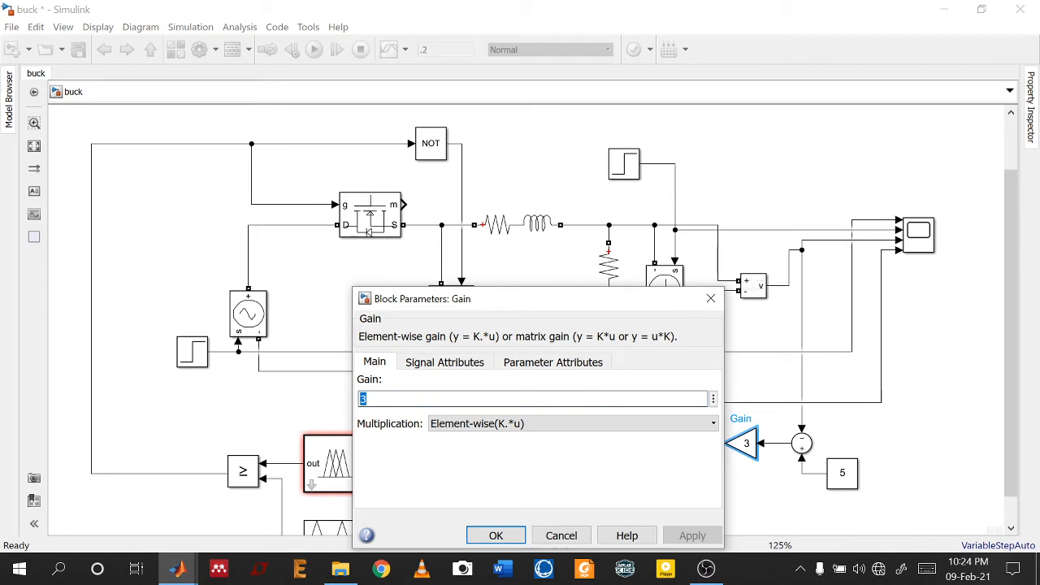
type("1")
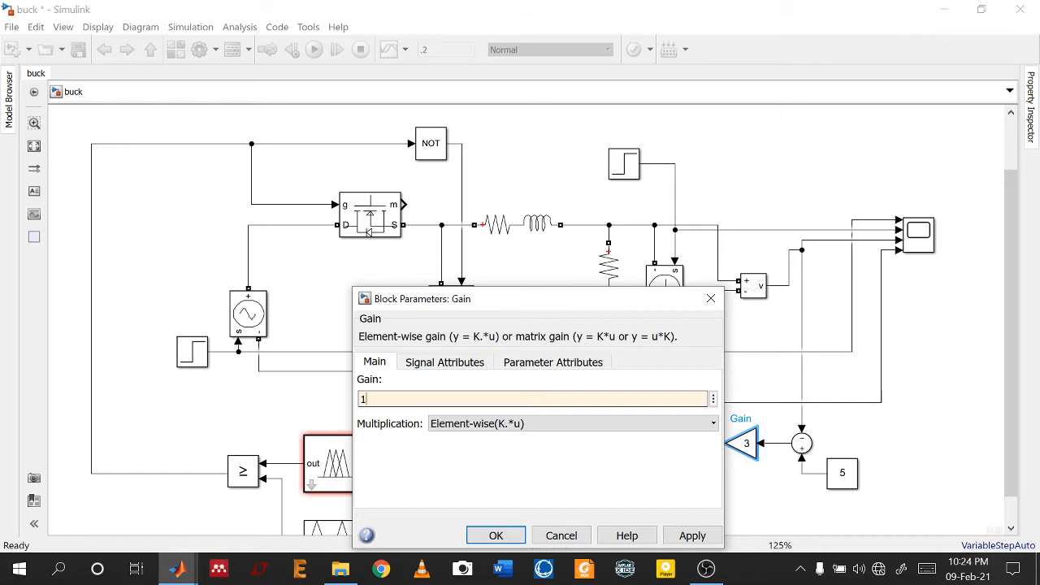
key("Return")
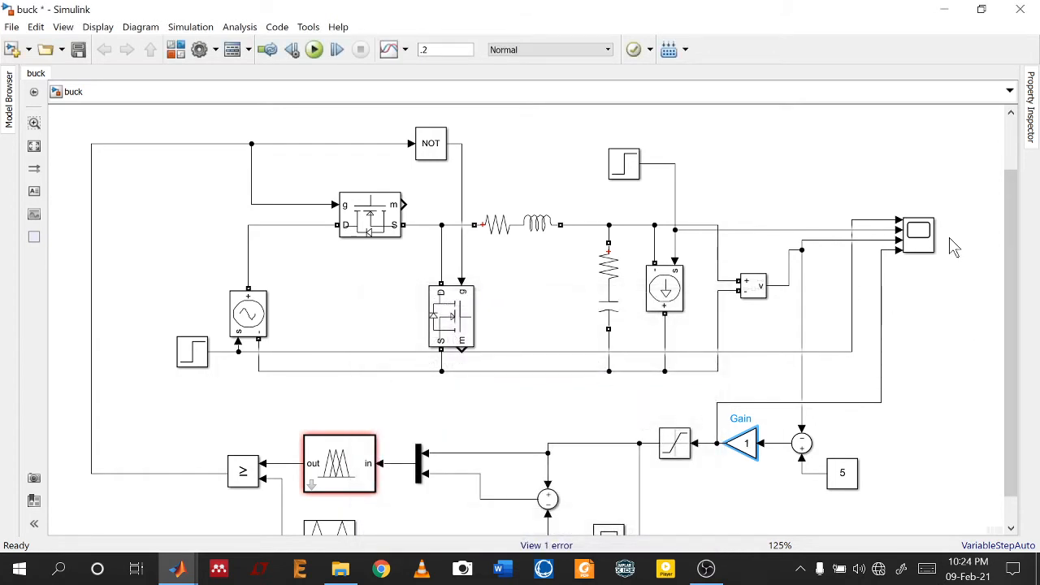
Name the signal line feeding the scope's first input "input Voltage"
left_click(931, 251)
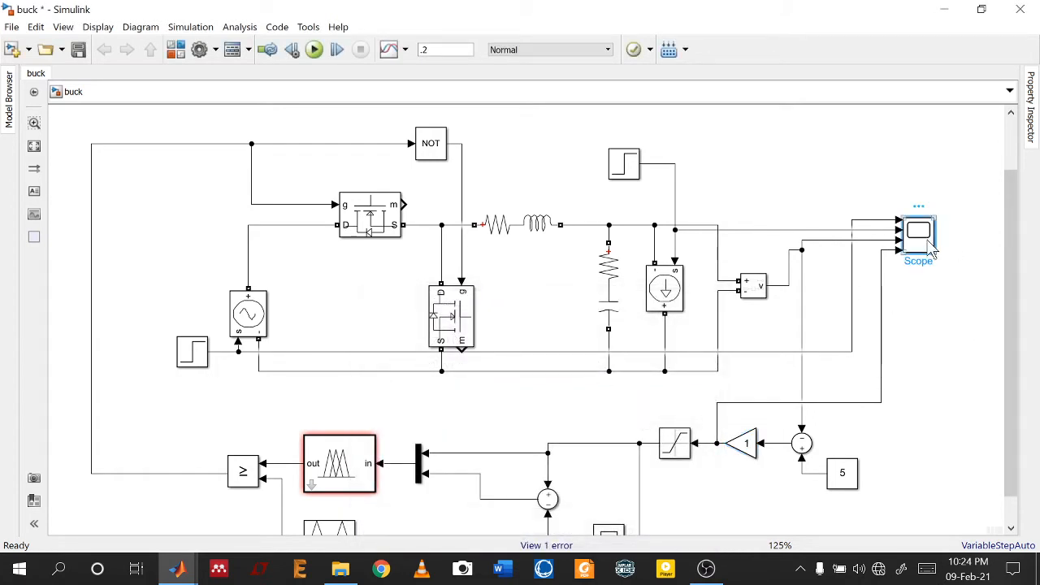
left_click(880, 225)
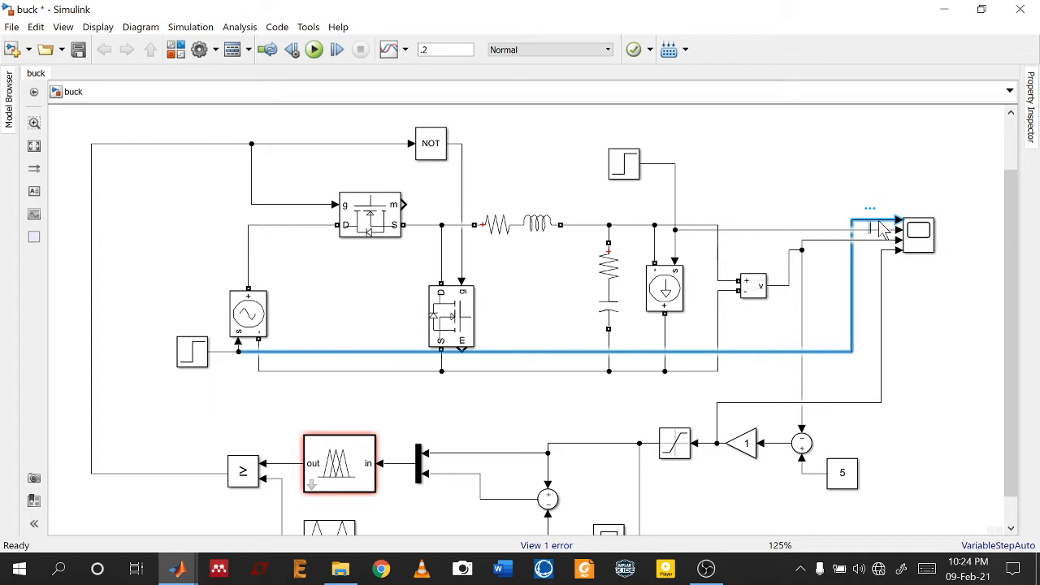
type("put Voltage")
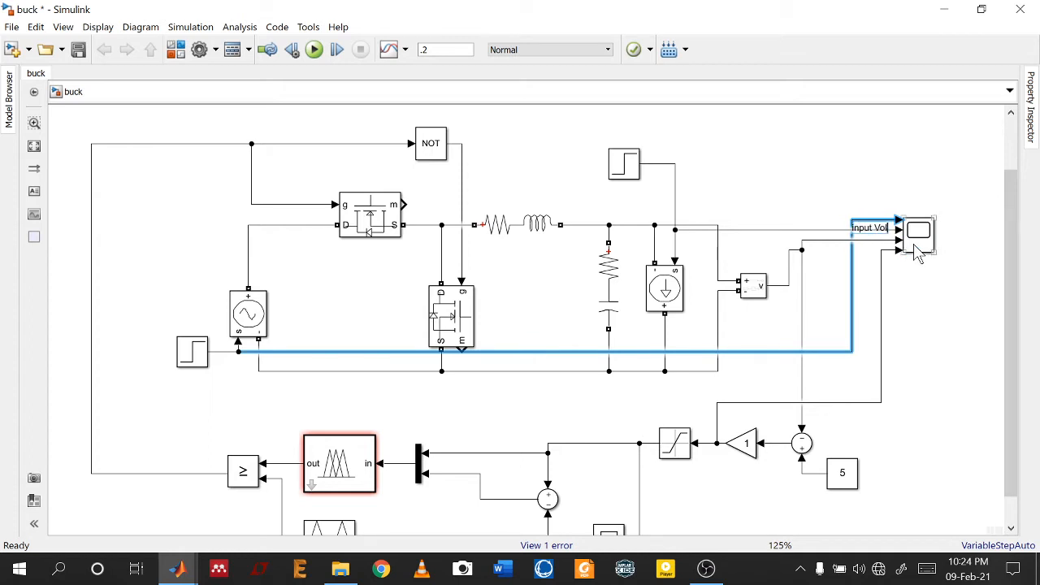
left_click(918, 284)
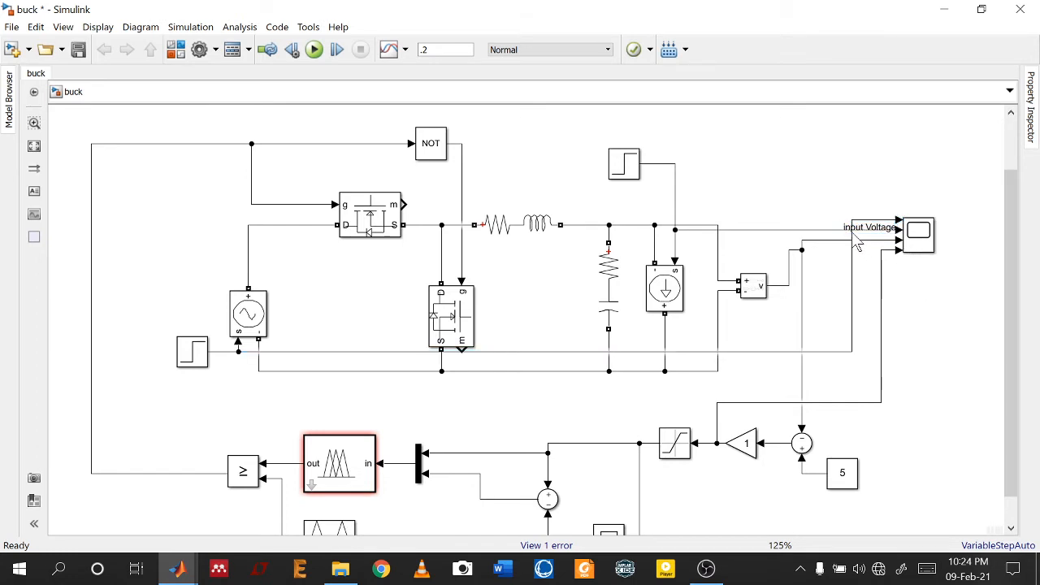
Name the signal line feeding the scope's third input "Output Current"
left_click(876, 249)
type("Output")
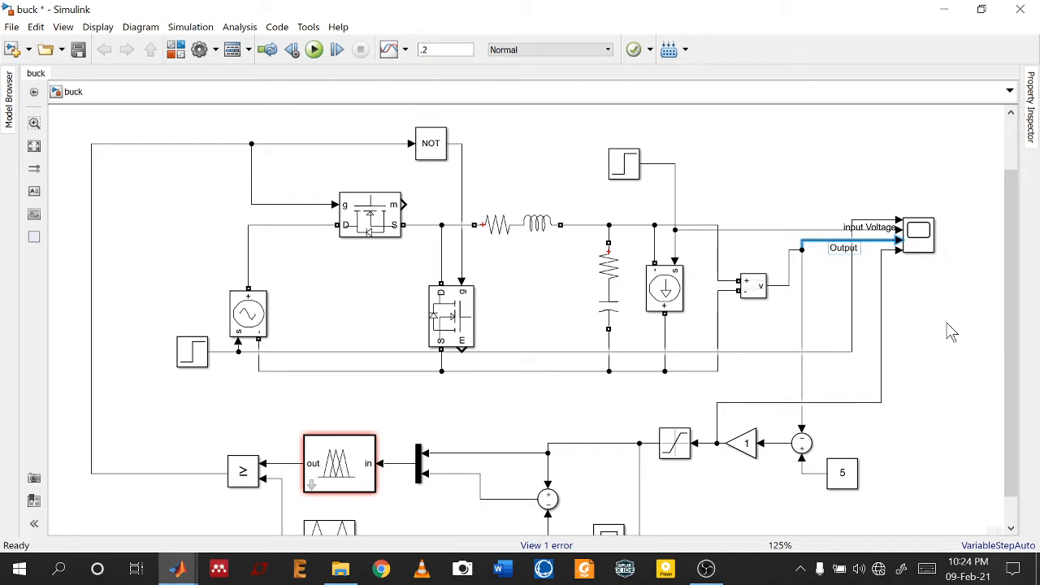
type(" Current")
left_click(959, 378)
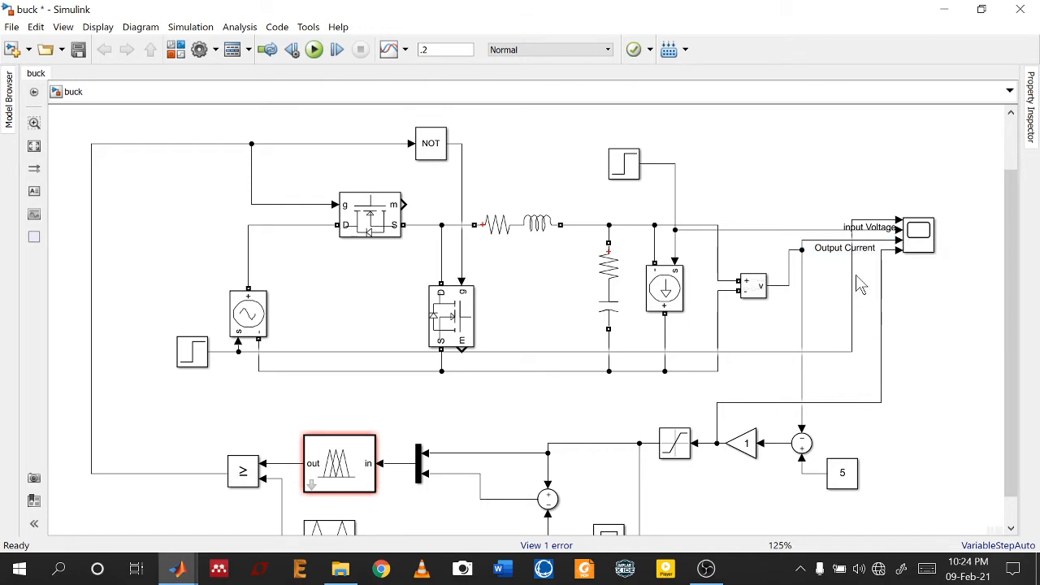
Rename the signal from the voltage measurement block to the scope's third input "Output Voltage"
left_click(815, 248)
left_click_drag(868, 247, 814, 248)
type("t")
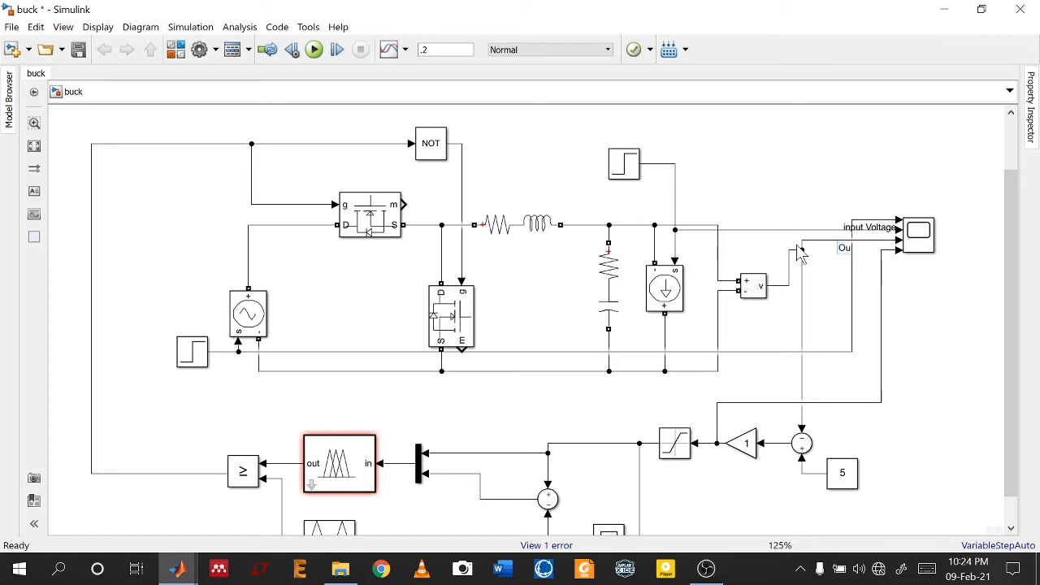
type("utput Voltage")
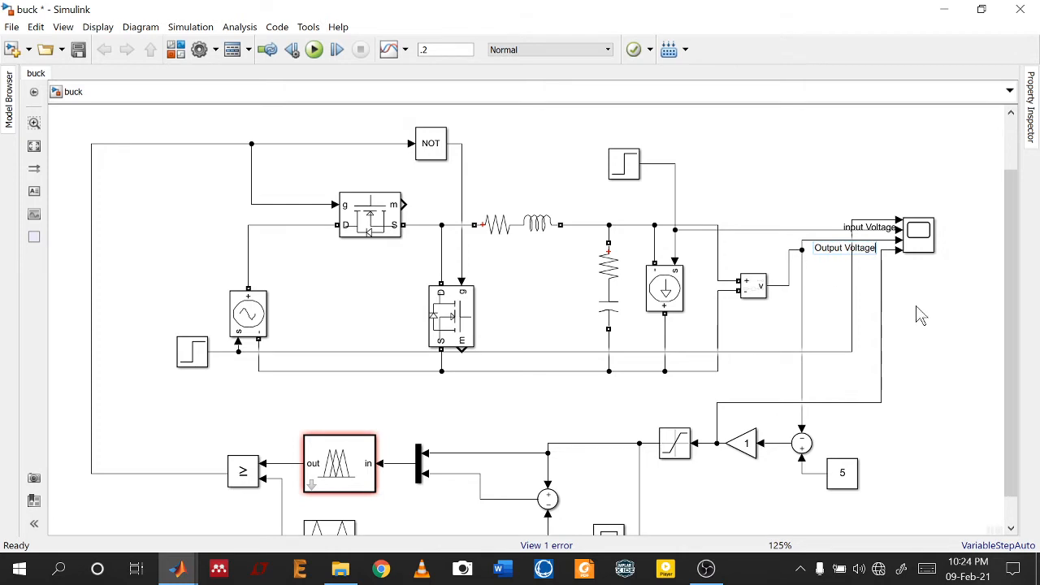
left_click(921, 316)
Name the signal line from the load step block to the scope's second input "Output Current"
left_click(830, 232)
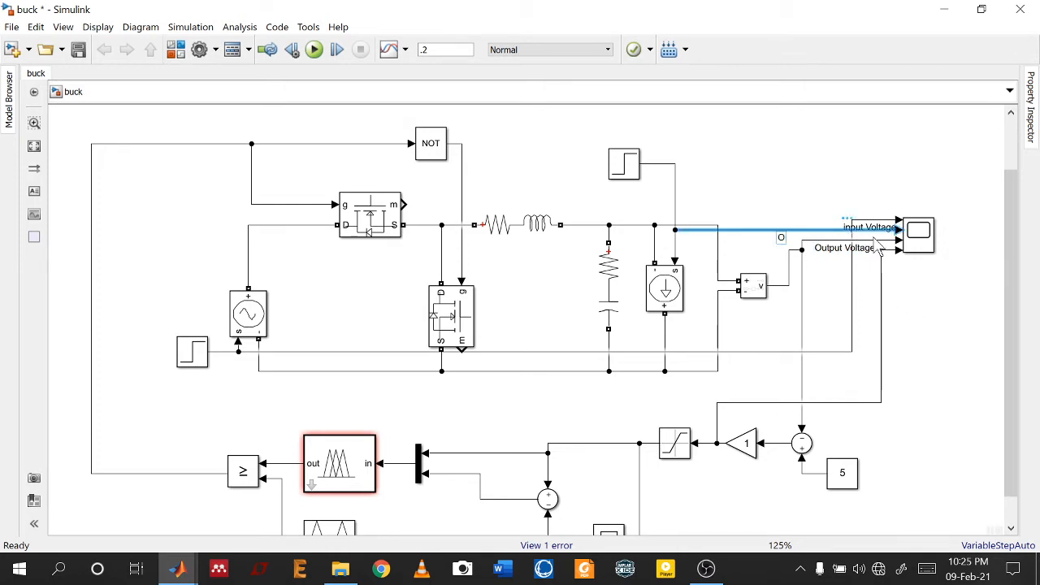
type("Output Current")
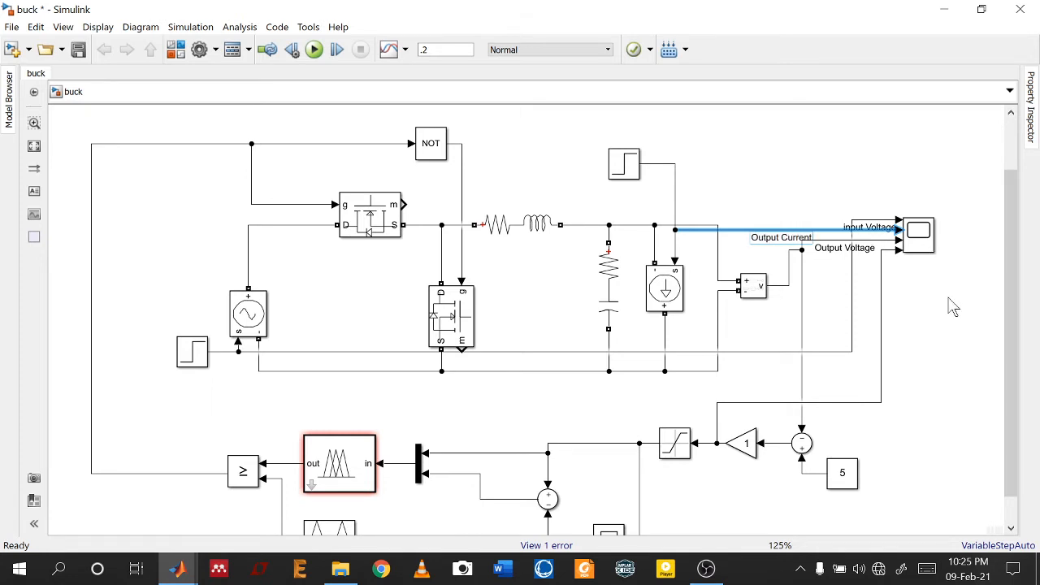
left_click(949, 305)
Name the signal line from the Gain block to the scope's fourth input "From Gain Block"
left_click(873, 229)
left_click(882, 315)
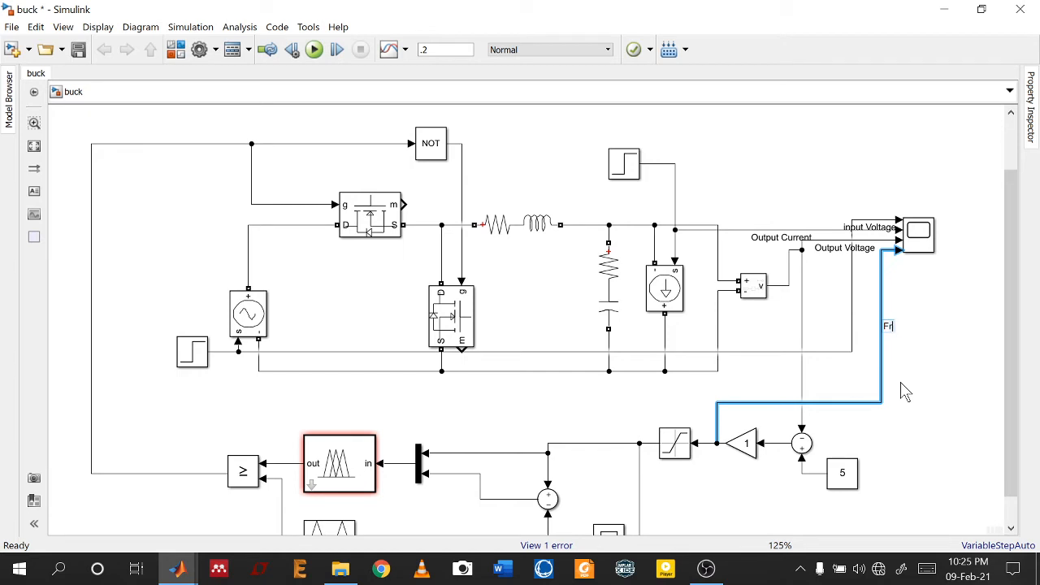
type("om Gain Block")
left_click(981, 388)
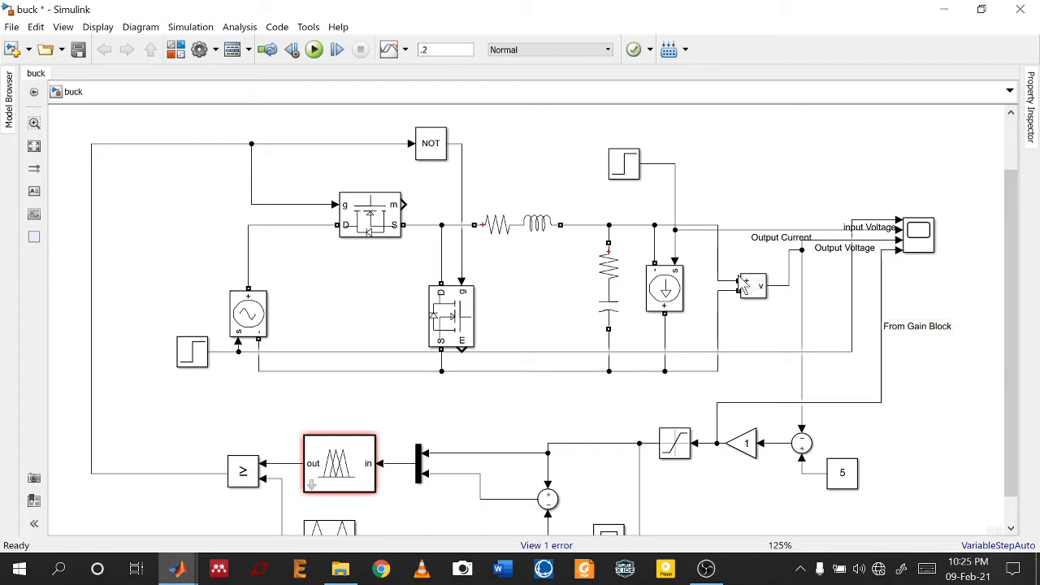
Run the buck model simulation and open the Scope to view its four signals
left_click(314, 50)
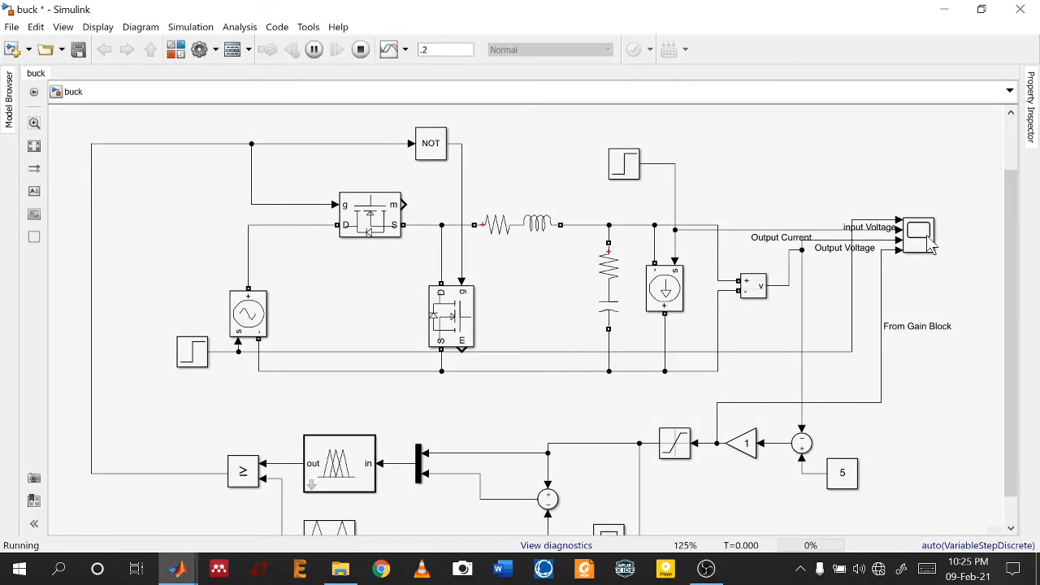
double_click(934, 244)
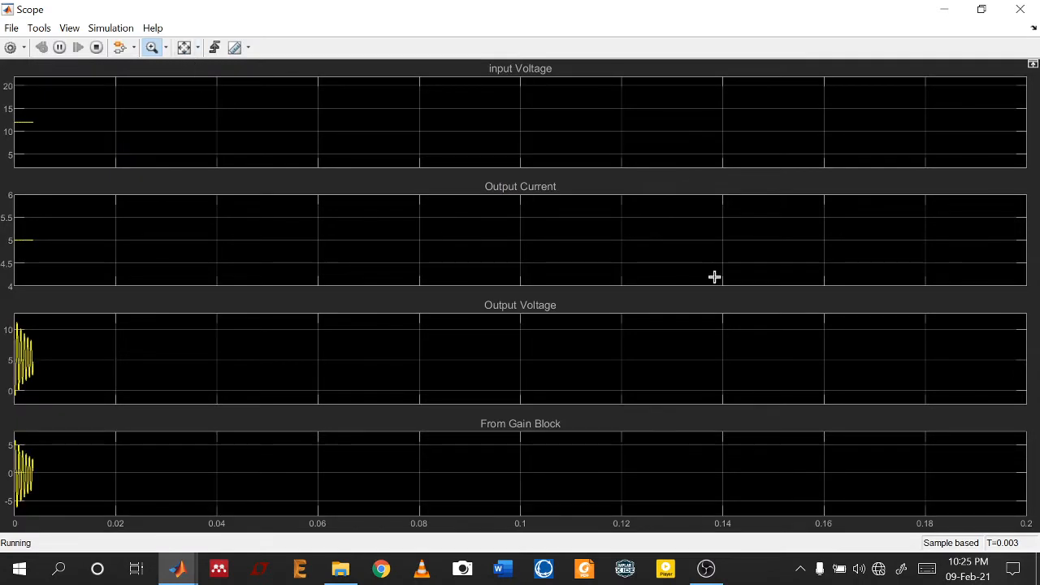
left_click(731, 579)
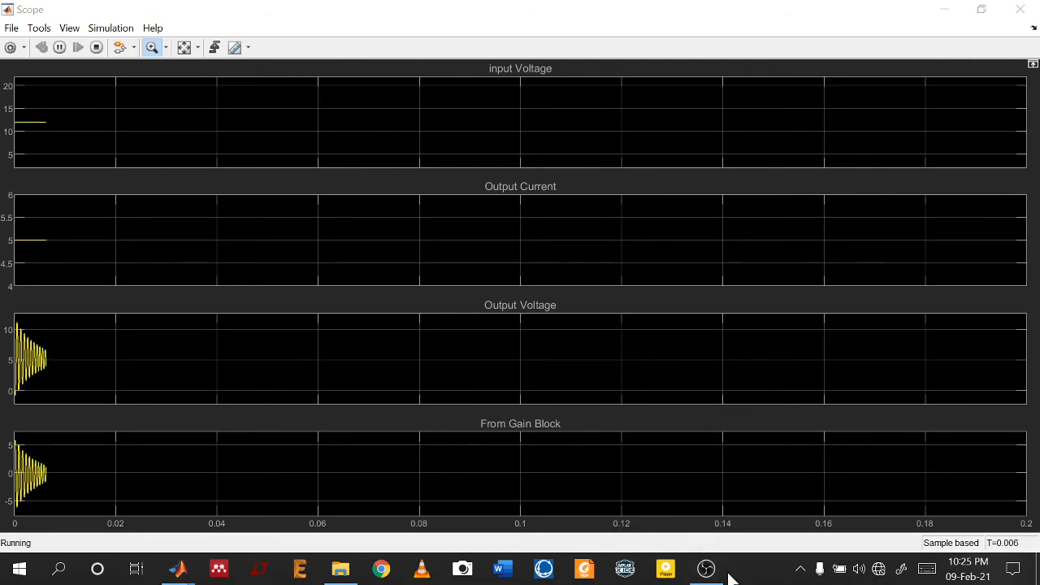
left_click(724, 572)
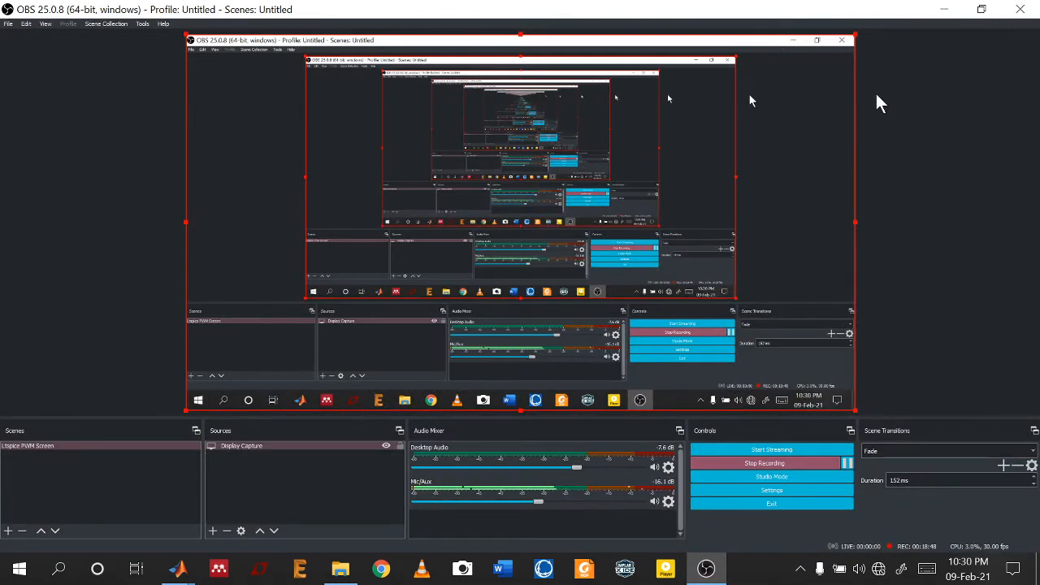
Examine the Output Voltage ripple around 0.073 s with the Y-axis scaled to fit, and restore the scope's full range
left_click(943, 9)
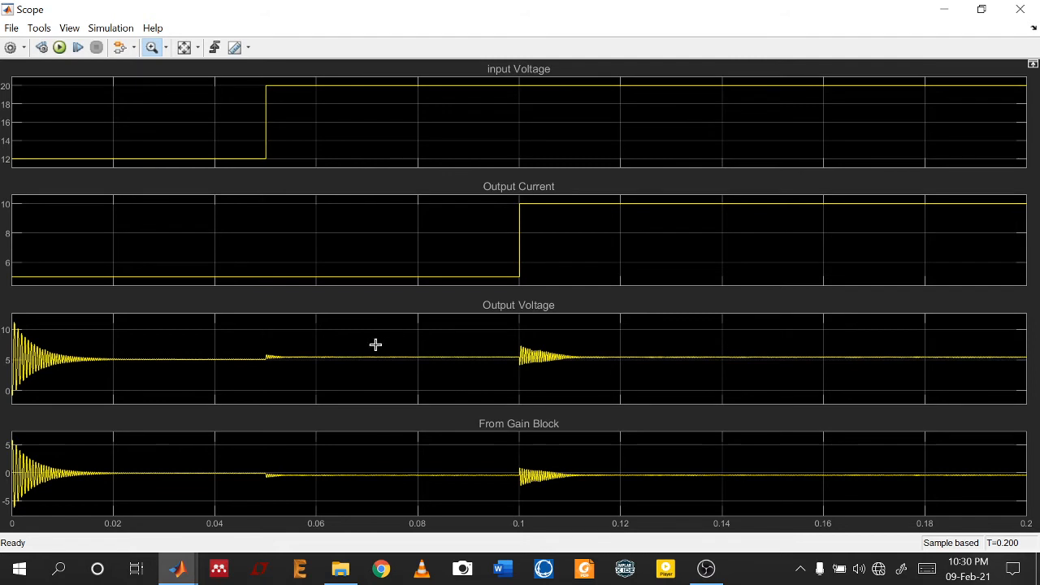
left_click_drag(375, 345, 413, 368)
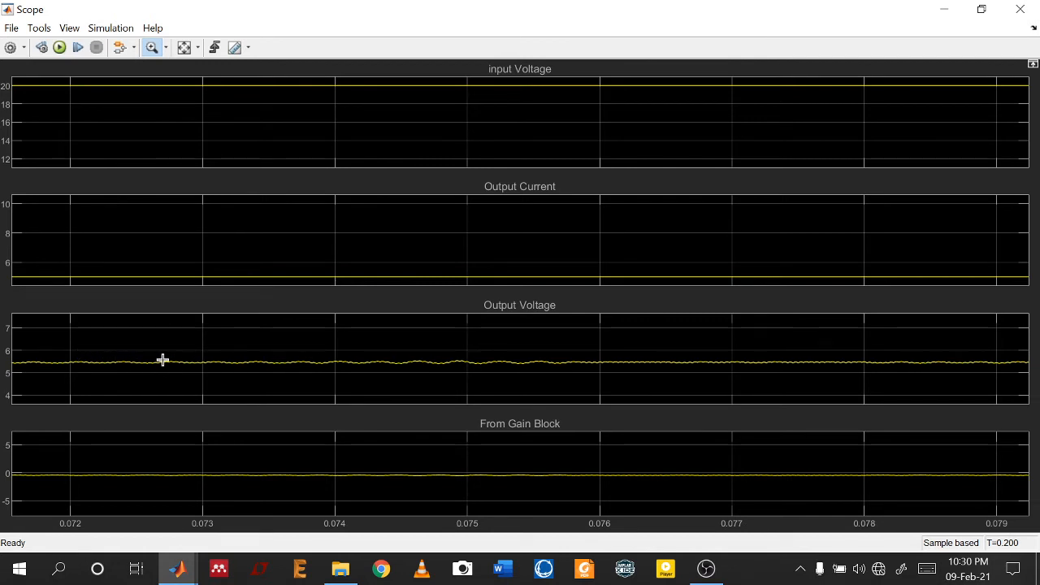
left_click_drag(247, 352, 285, 376)
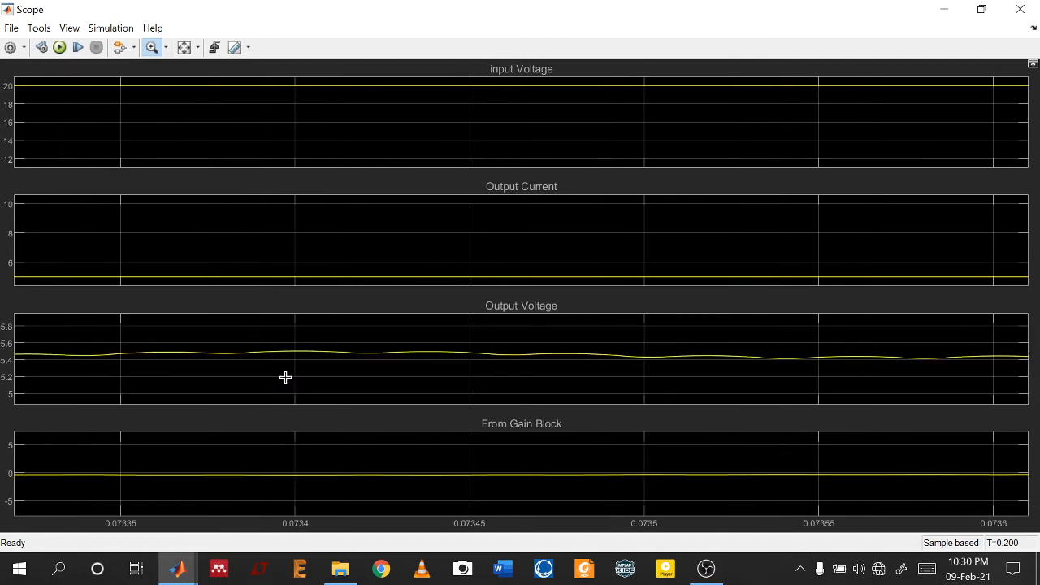
left_click(199, 47)
left_click(191, 84)
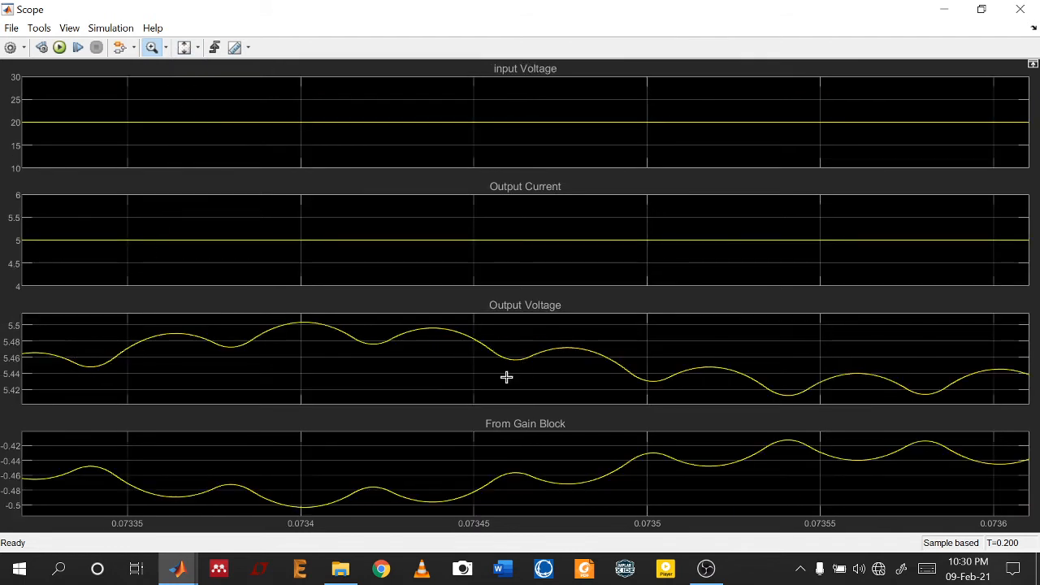
left_click(198, 48)
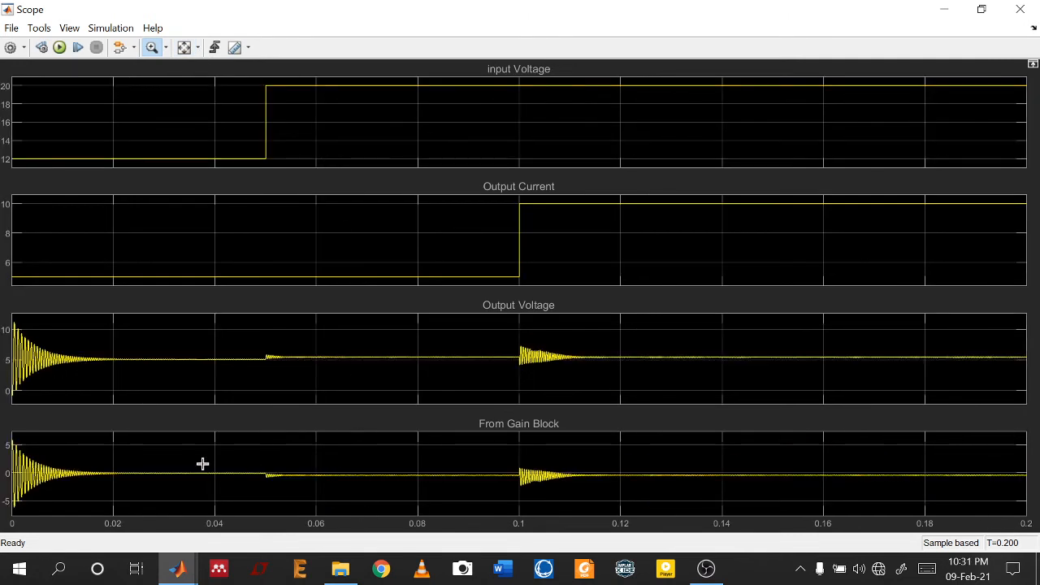
Examine the From Gain Block signal before and after the 0.05 s input voltage step, and restore the full view
left_click_drag(228, 459, 253, 486)
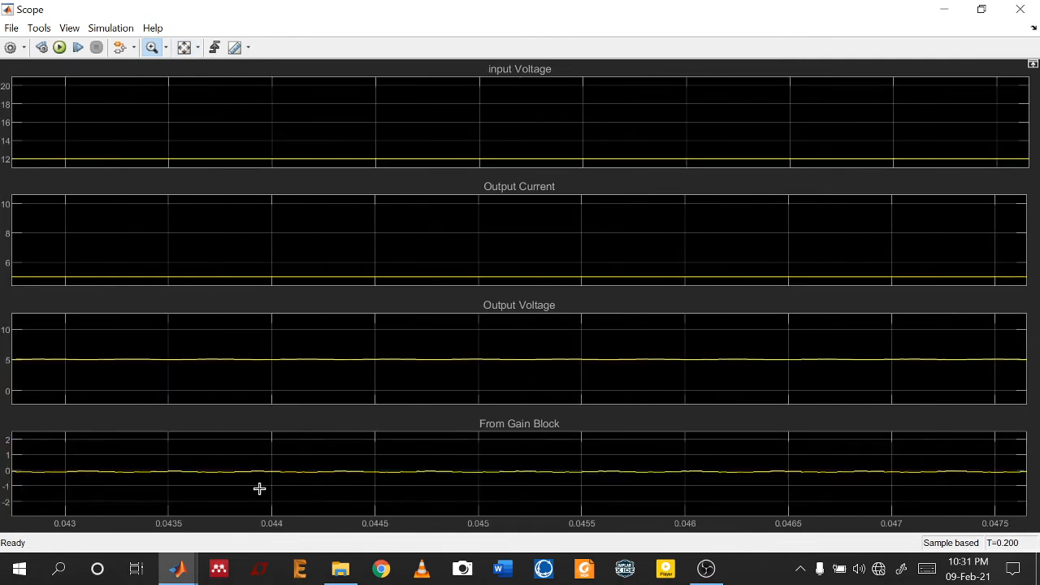
left_click(187, 49)
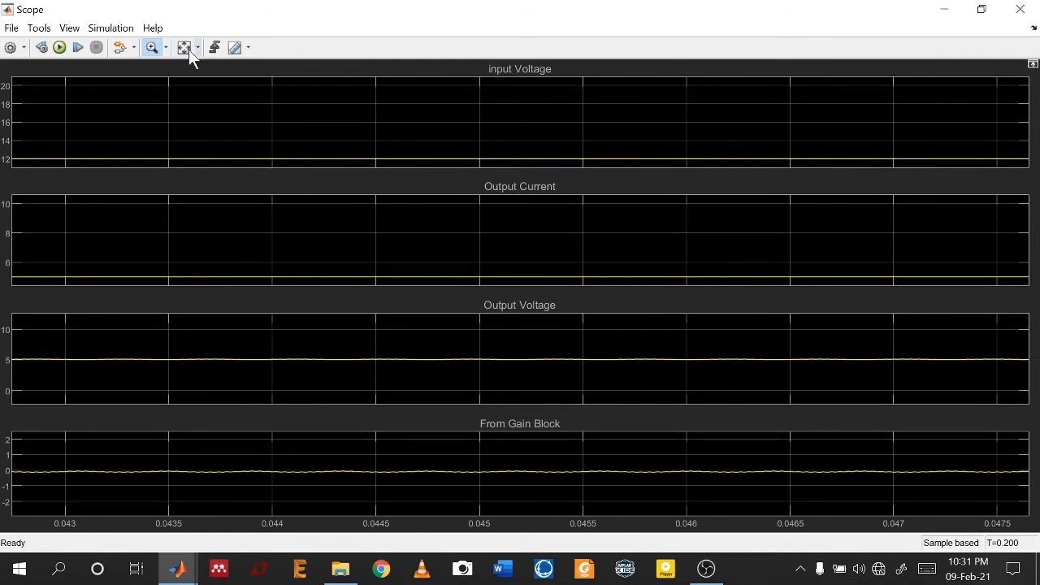
left_click_drag(284, 472, 329, 491)
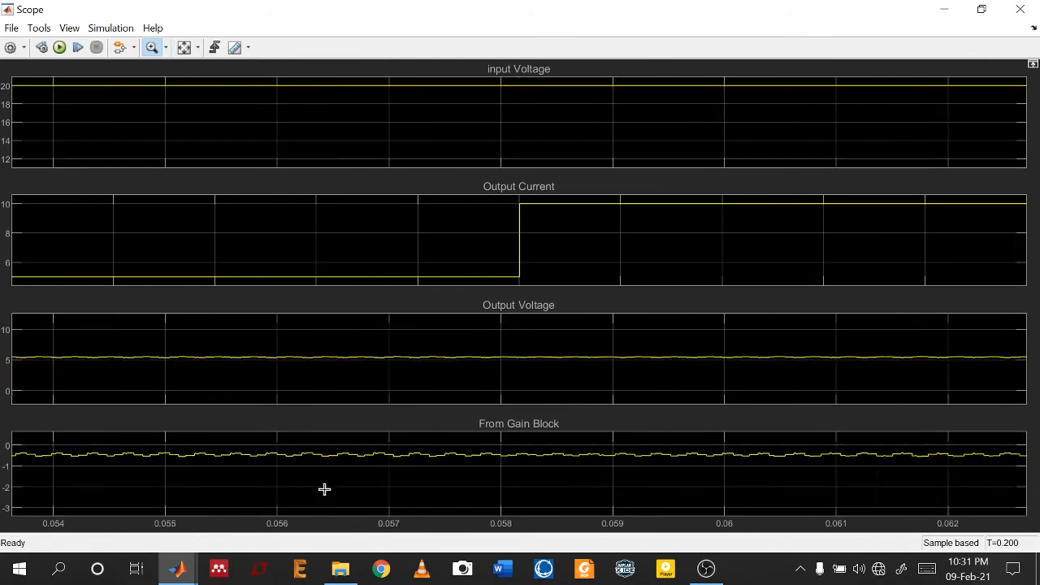
left_click(187, 47)
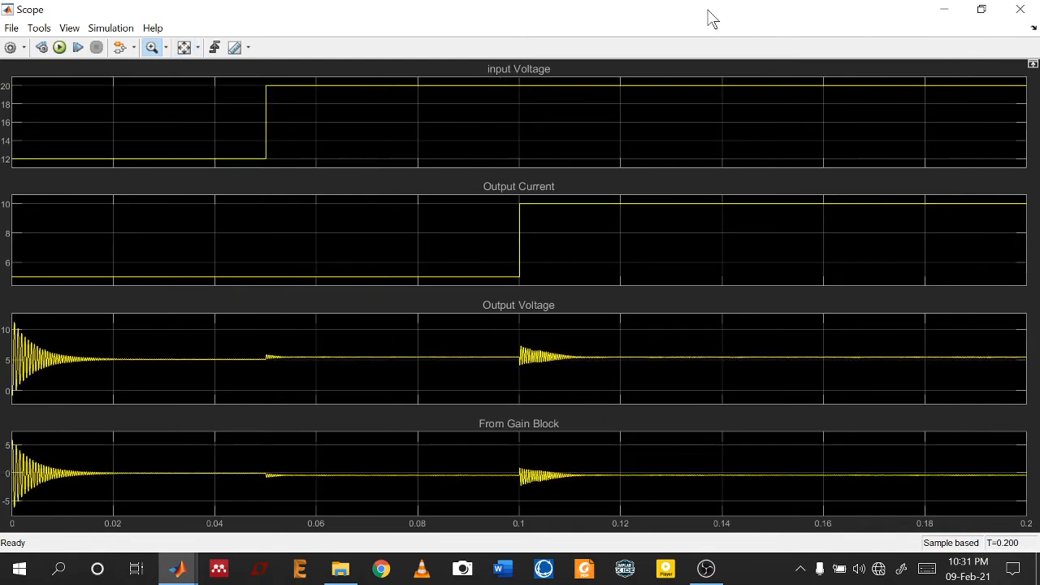
Arrange the Scope and the buck model windows side by side
left_click_drag(707, 16, 1038, 181)
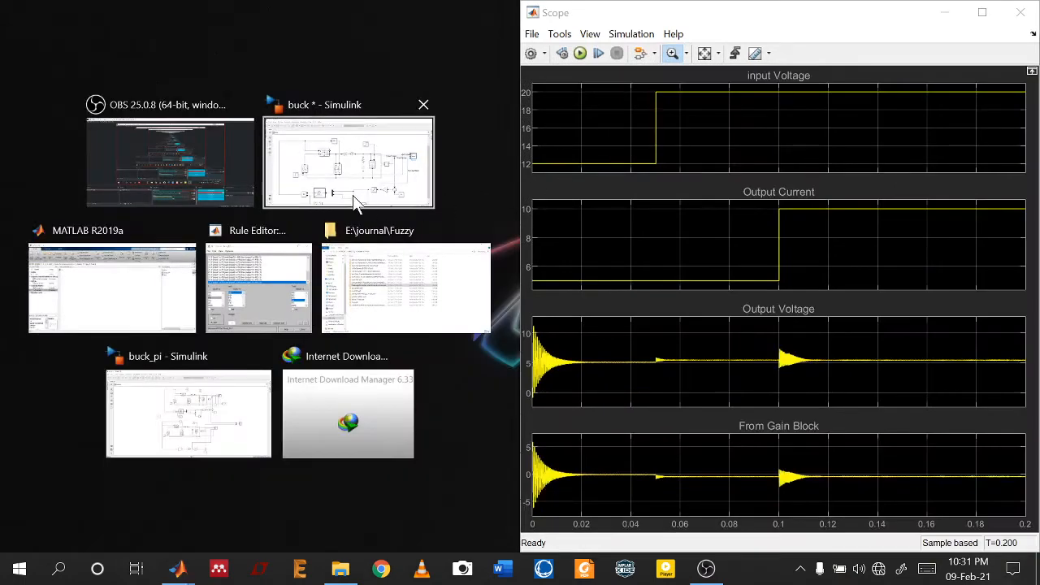
left_click(313, 185)
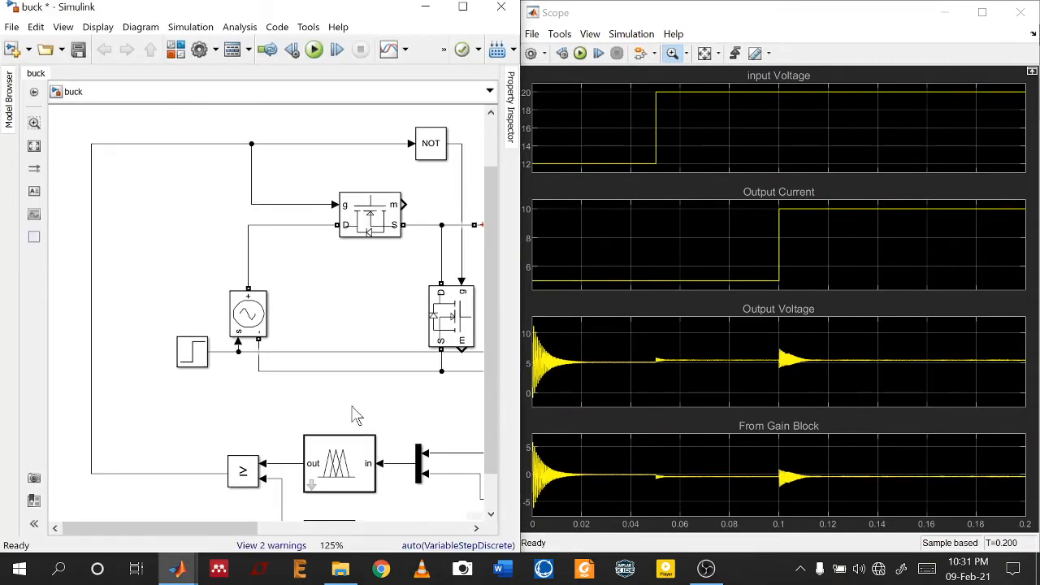
key("space")
Set the gain of the Gain block between the error sum and the saturation block to 10
scroll(390, 406, "up", 5)
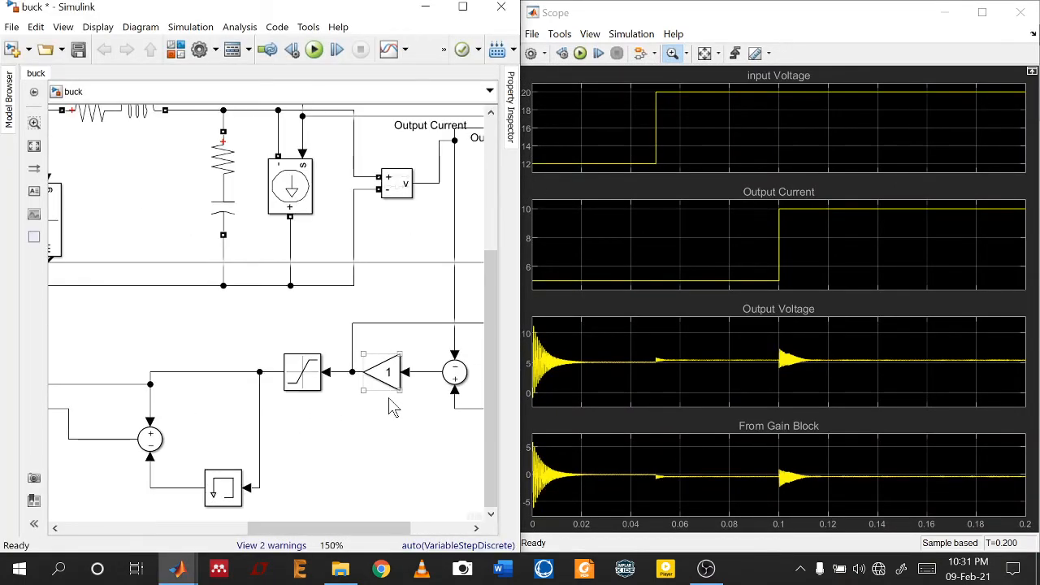
scroll(390, 407, "down", 4)
scroll(401, 457, "up", 2)
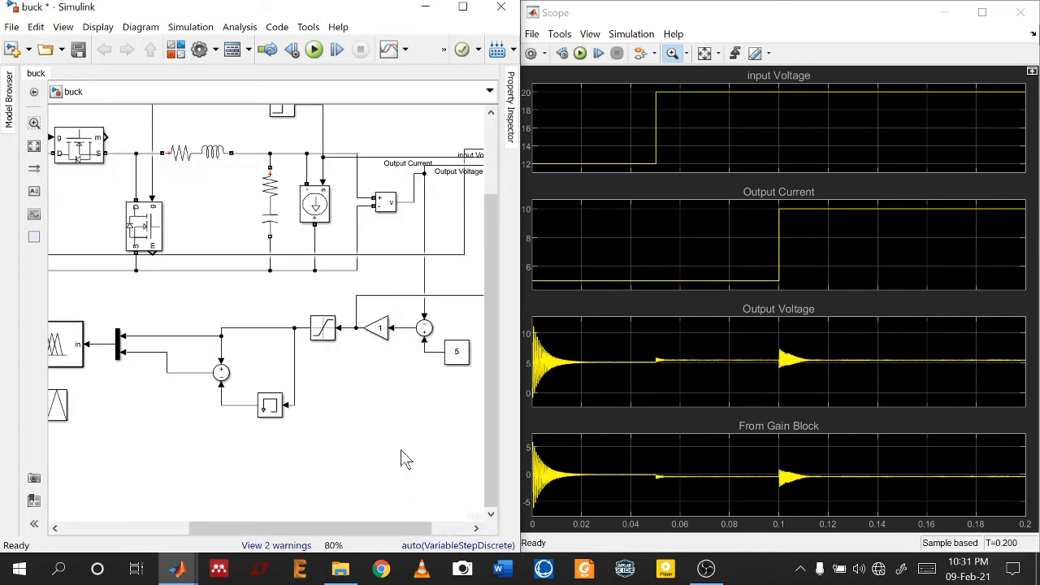
left_click(388, 338)
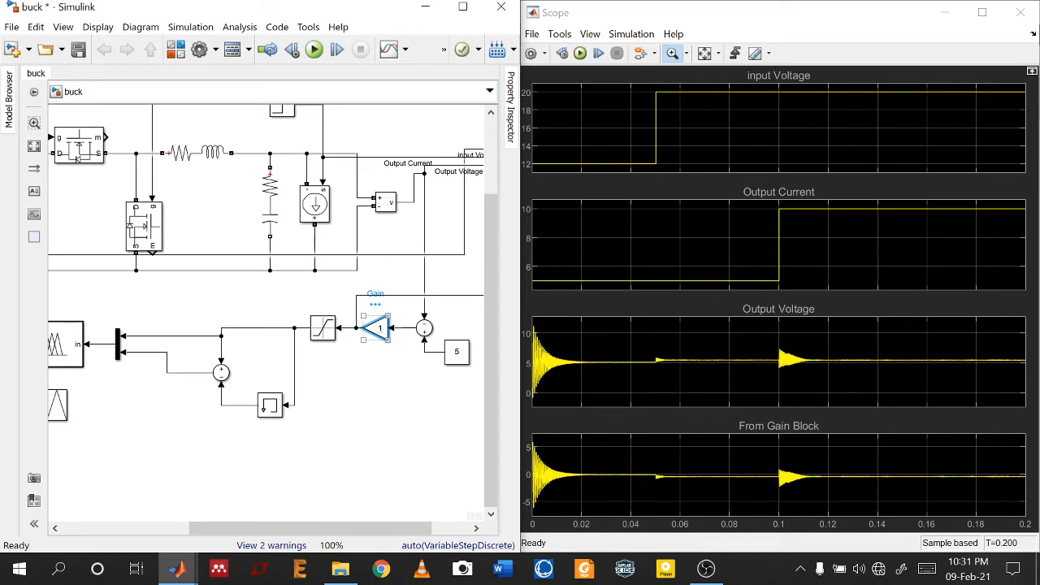
double_click(377, 328)
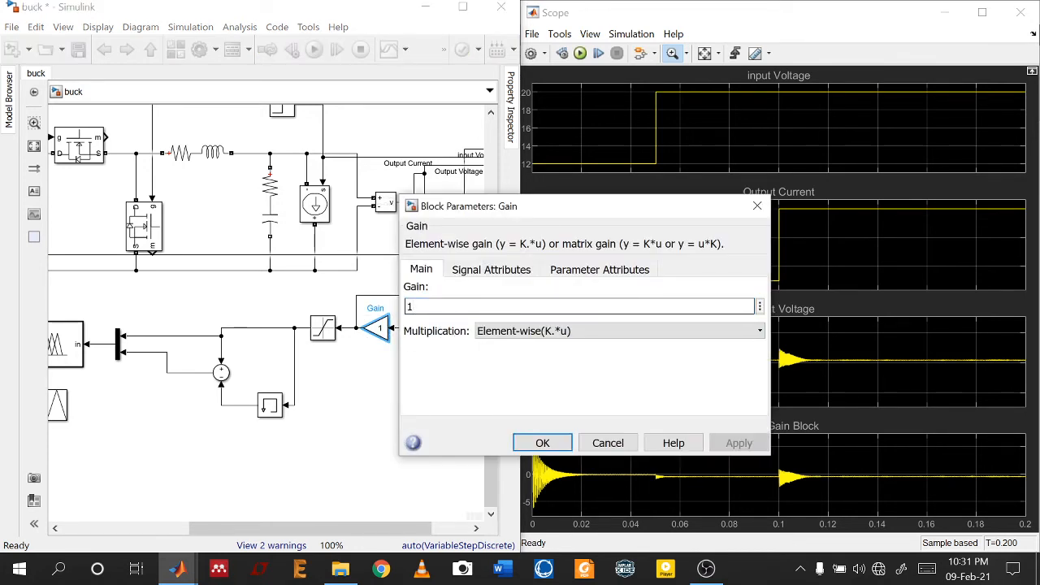
type("0")
key("Return")
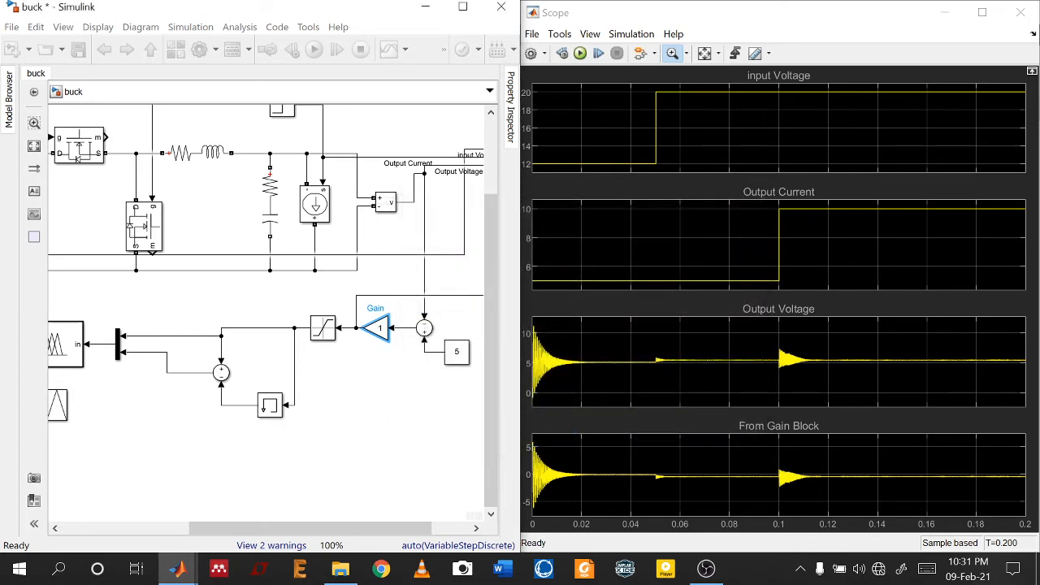
Run the buck model simulation with the updated gain and show the resulting signals in the maximized Scope window
left_click(707, 566)
left_click(711, 565)
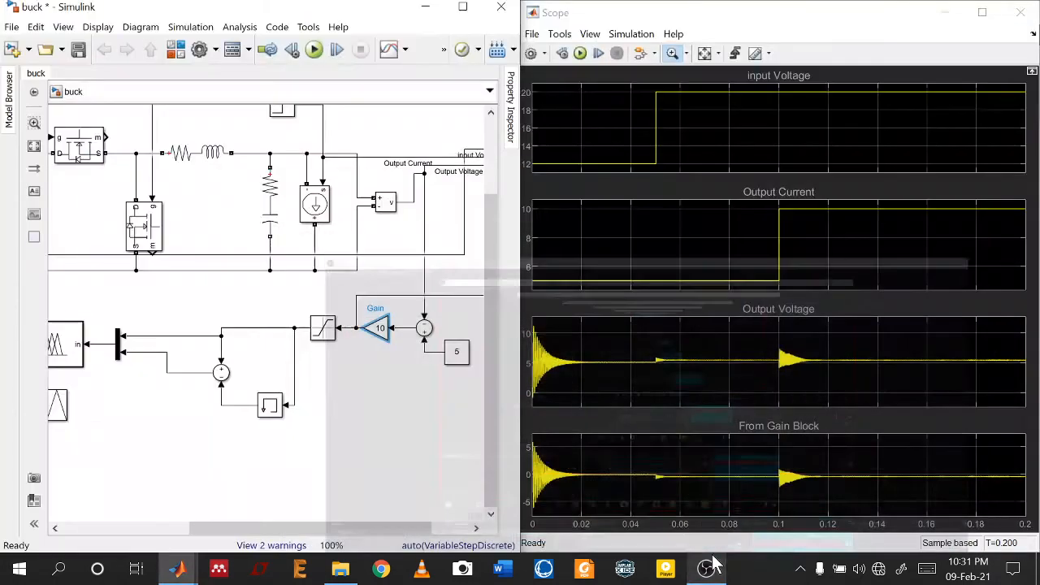
left_click(314, 49)
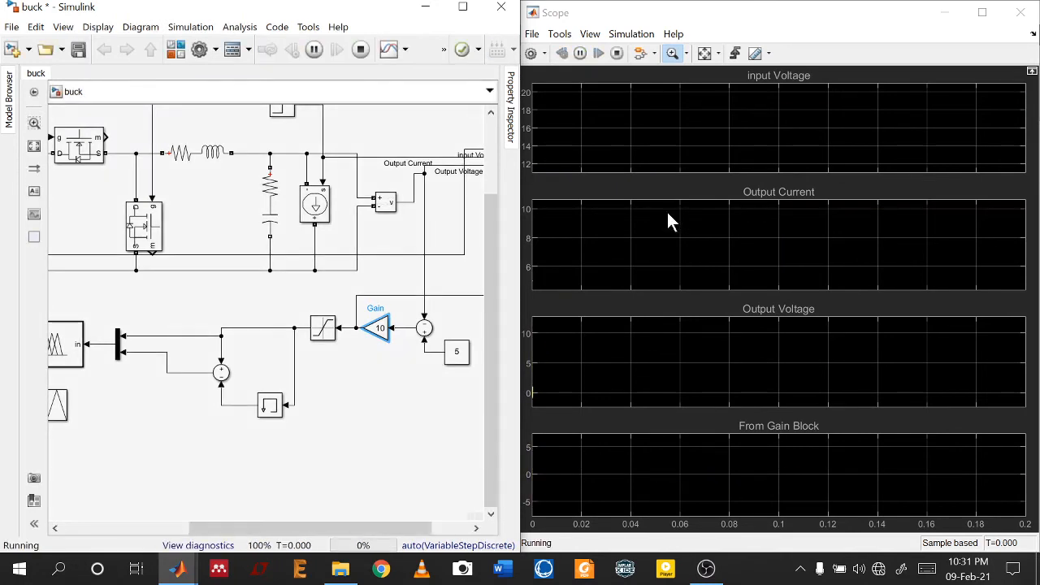
left_click(706, 567)
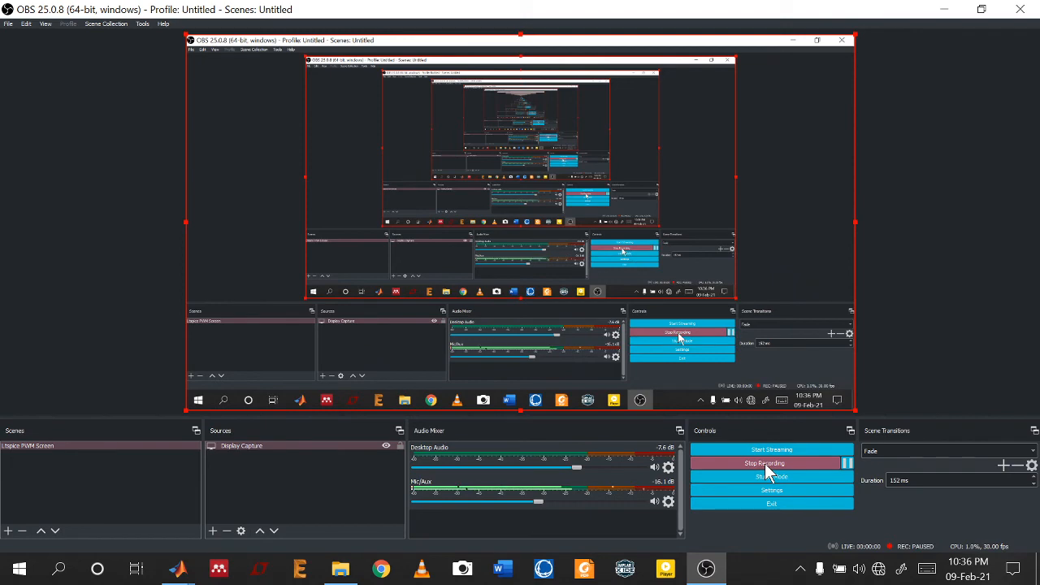
left_click(944, 9)
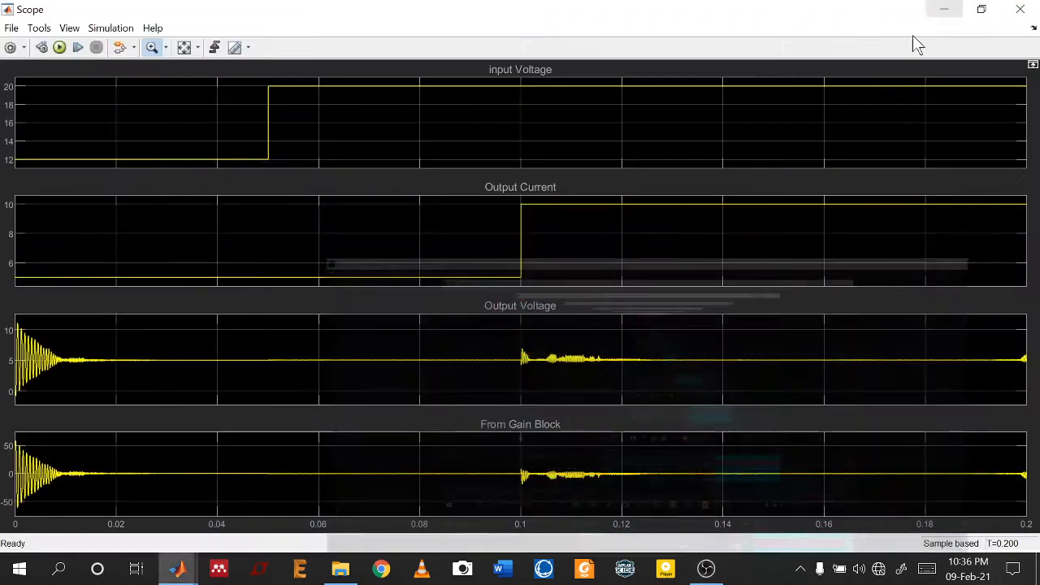
left_click_drag(798, 10, 828, 98)
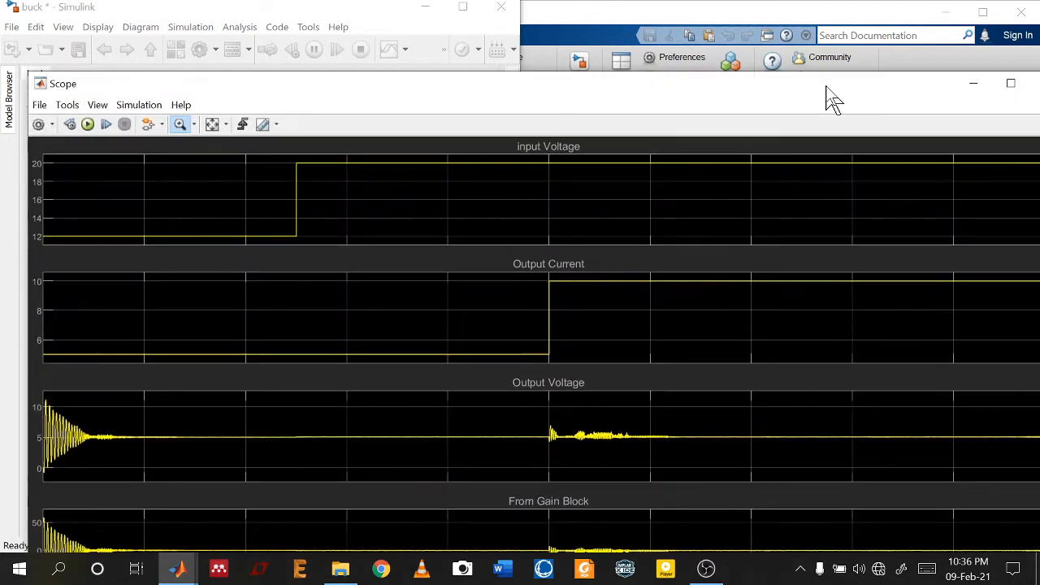
double_click(828, 95)
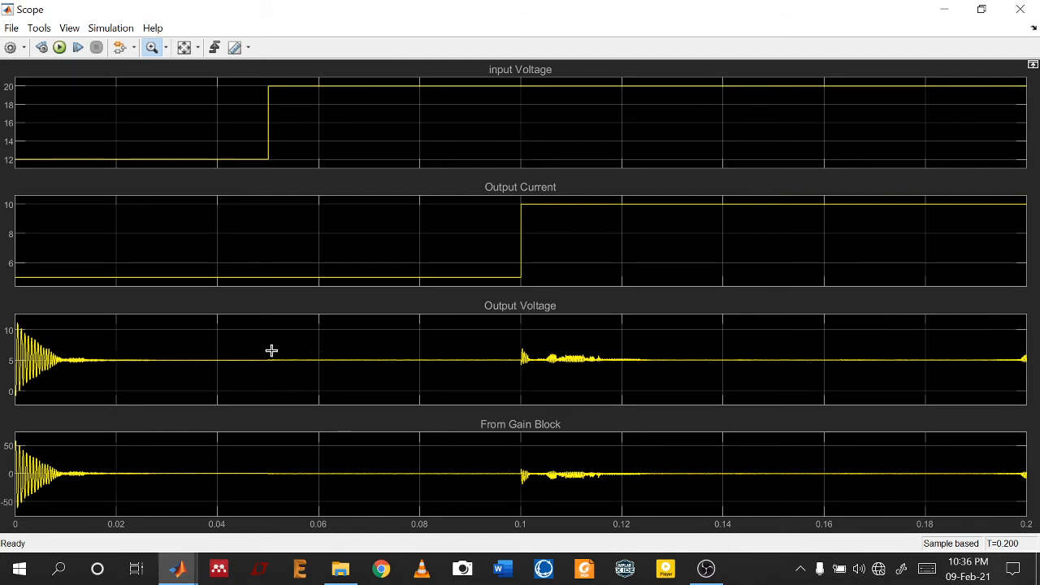
Examine the Output Voltage and gain signal around 0.054 s with the Y-axis scaled to fit, and restore the full range
left_click_drag(271, 350, 343, 372)
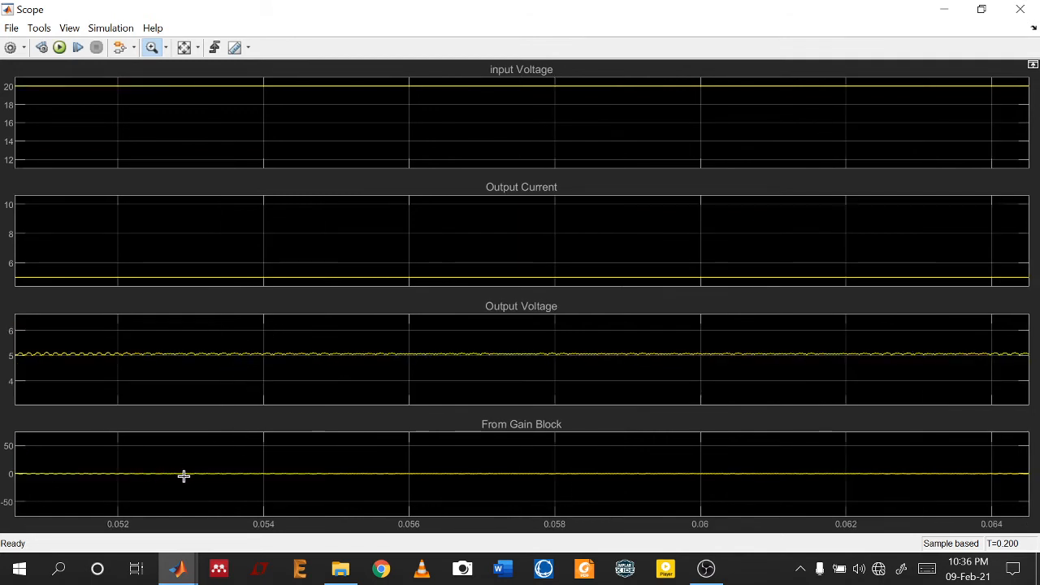
left_click_drag(262, 464, 341, 490)
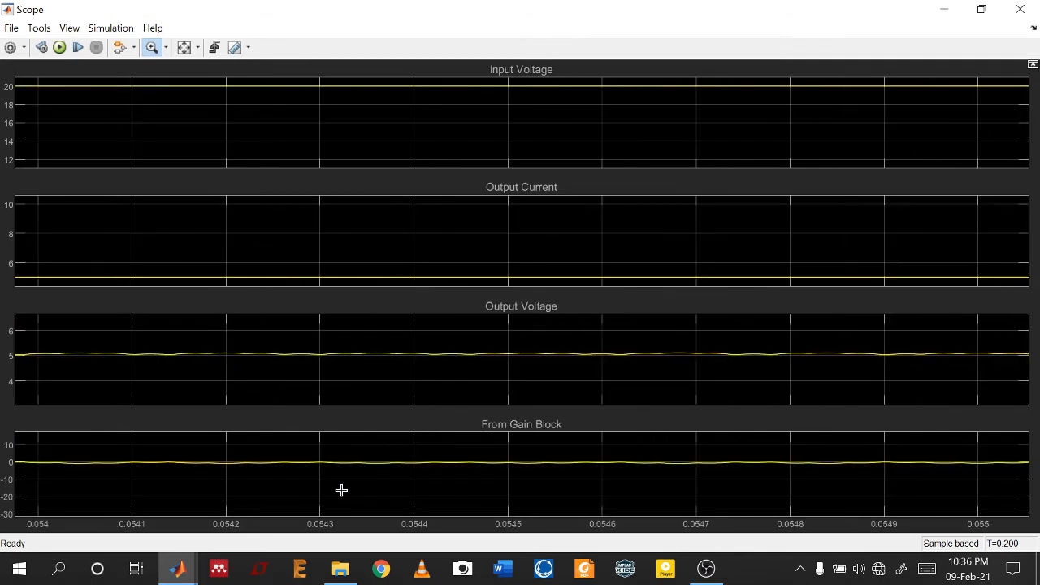
left_click_drag(233, 348, 320, 374)
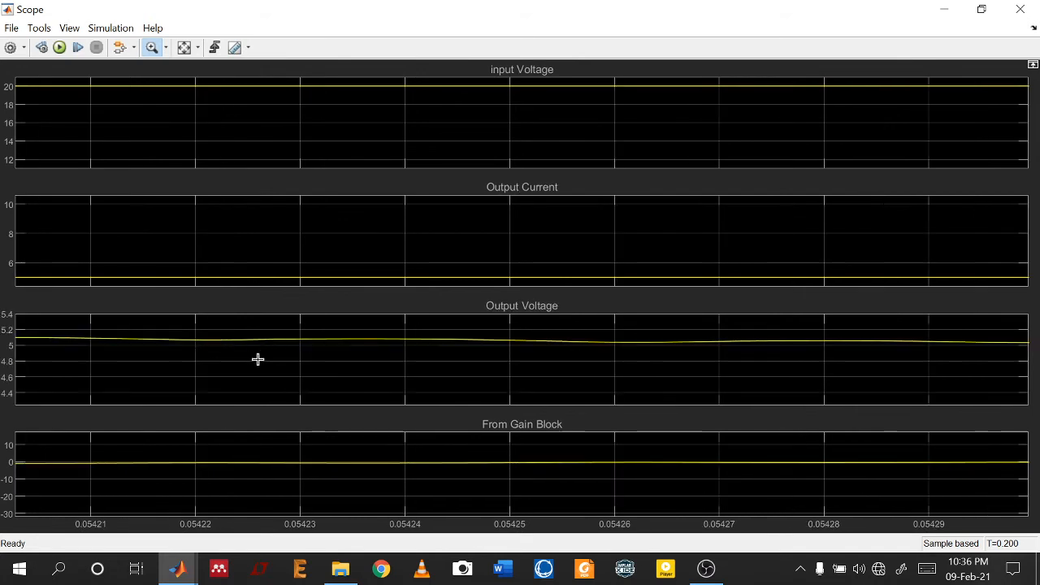
left_click_drag(233, 332, 341, 364)
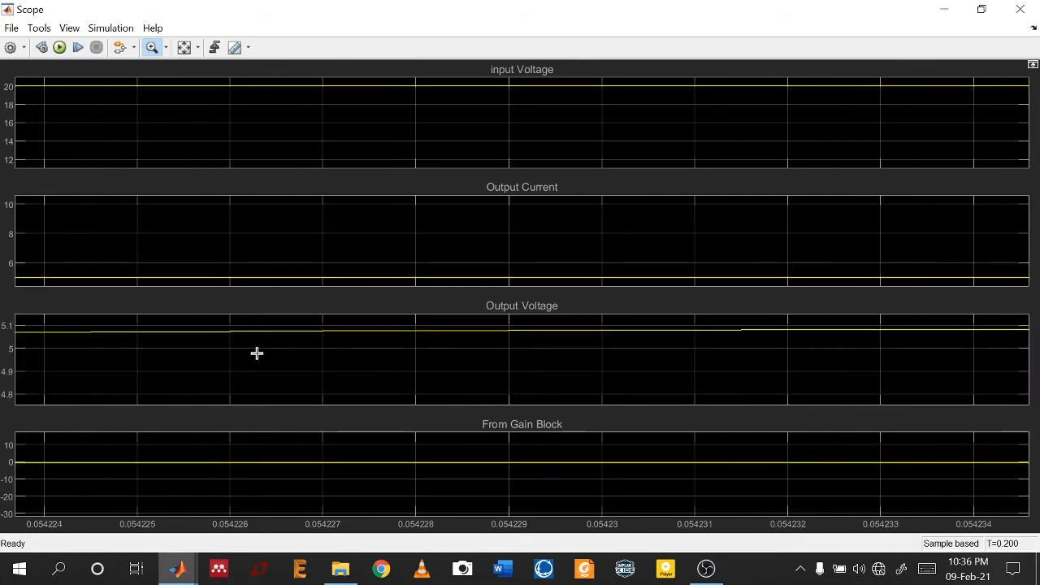
left_click(199, 47)
left_click(190, 92)
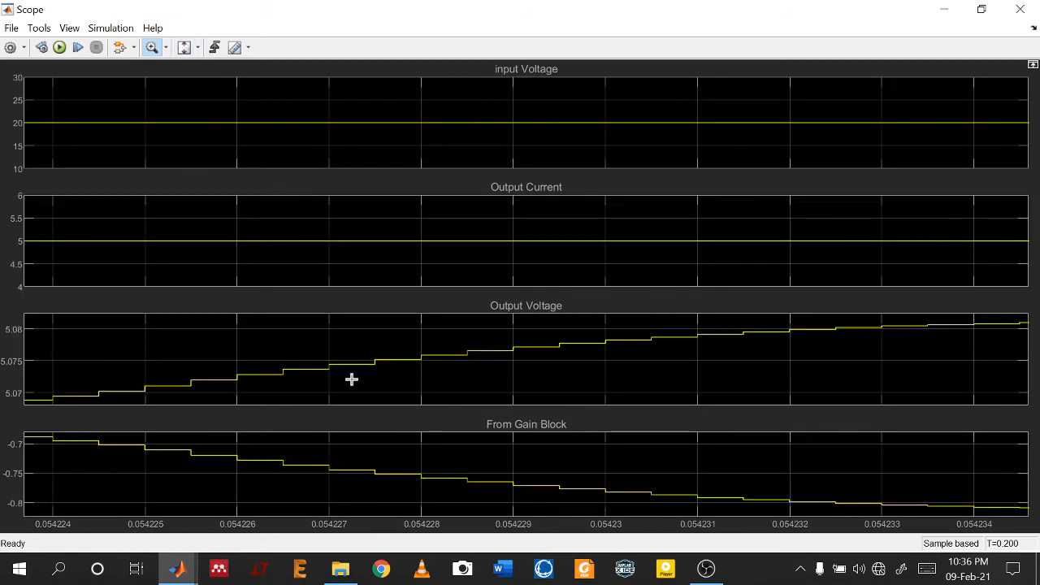
right_click(487, 363)
left_click(538, 393)
left_click(199, 47)
left_click(189, 91)
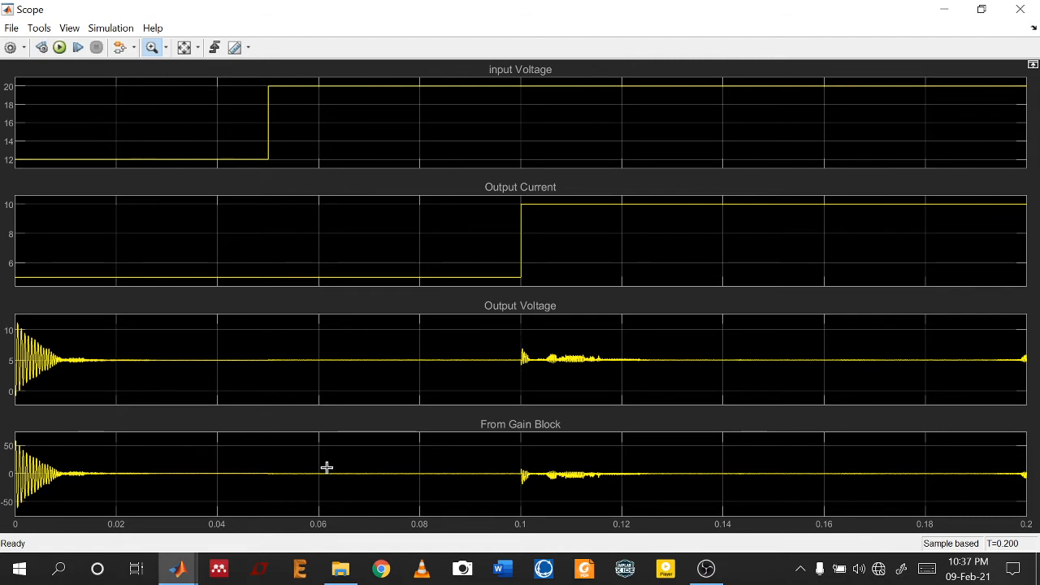
Examine the From Gain Block signal after the input voltage step and around the 0.1 s load step, restoring the full view
left_click_drag(307, 464, 384, 487)
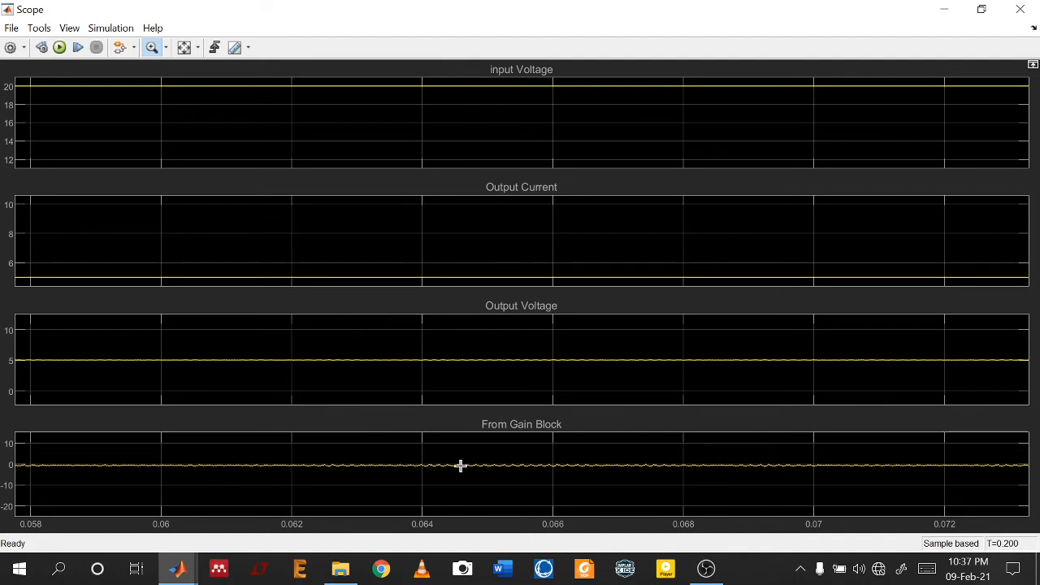
scroll(461, 469, "down", 3)
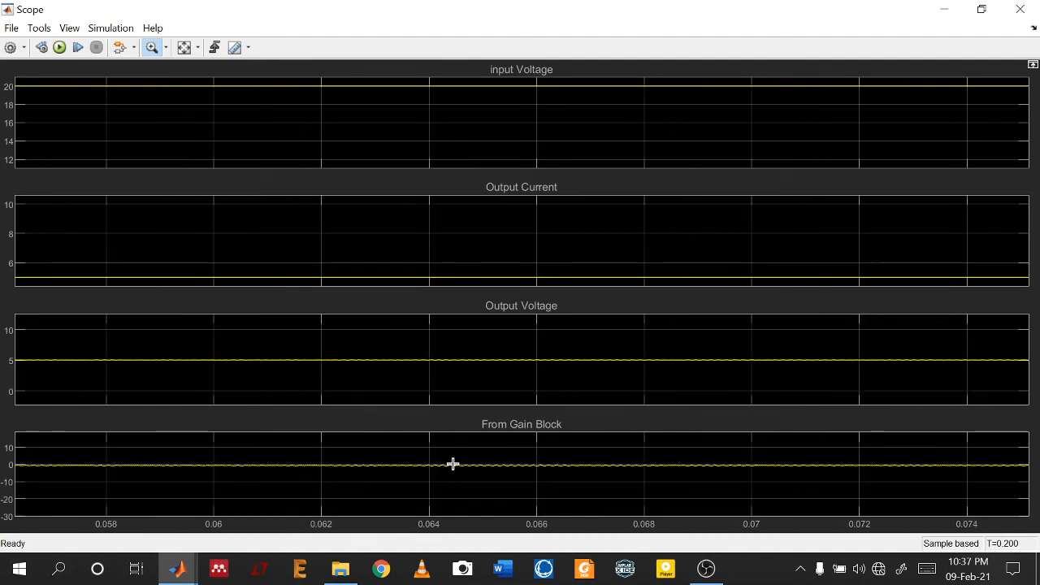
right_click(455, 467)
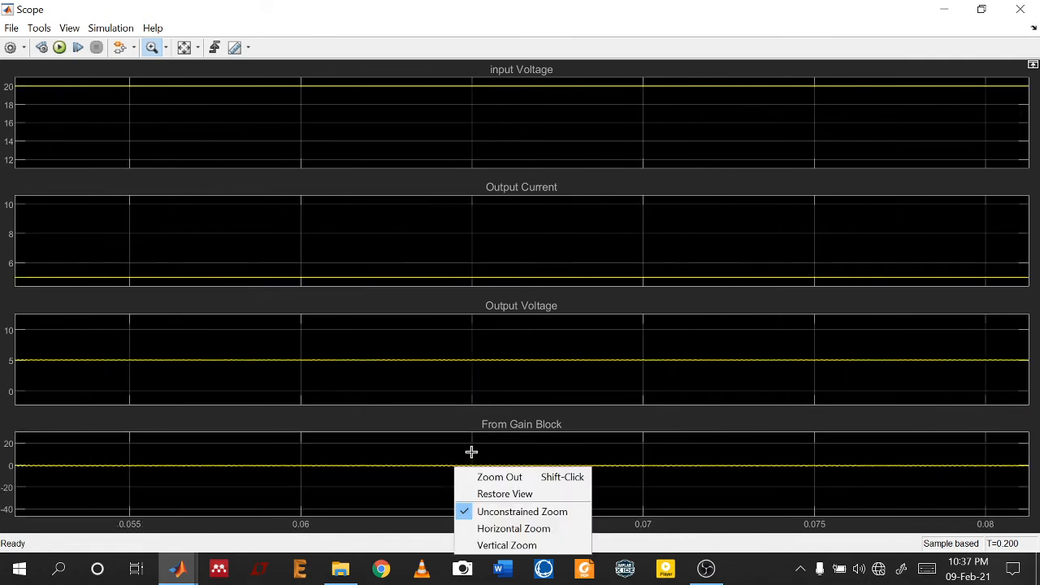
left_click(479, 492)
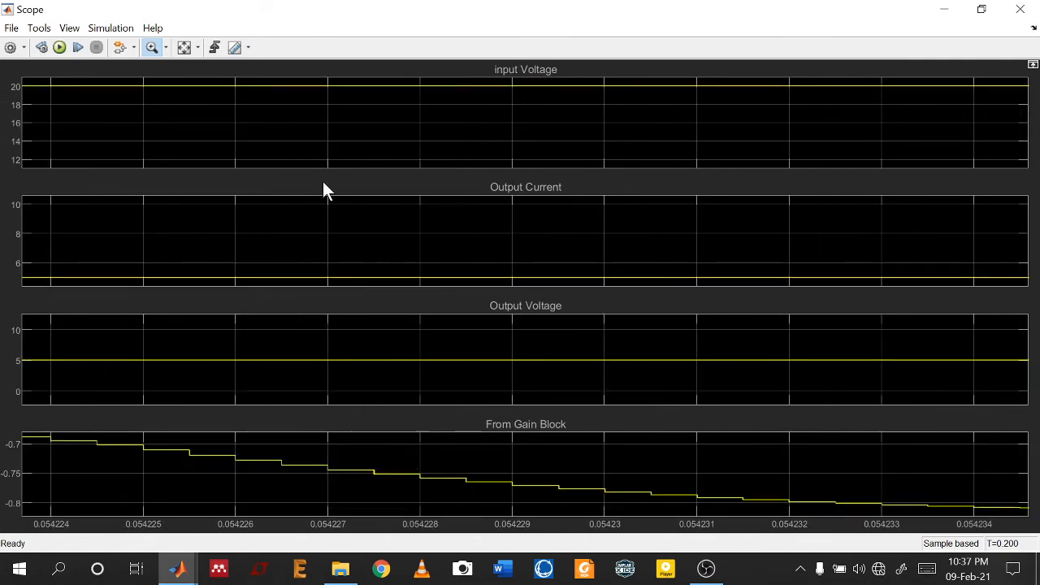
left_click(190, 47)
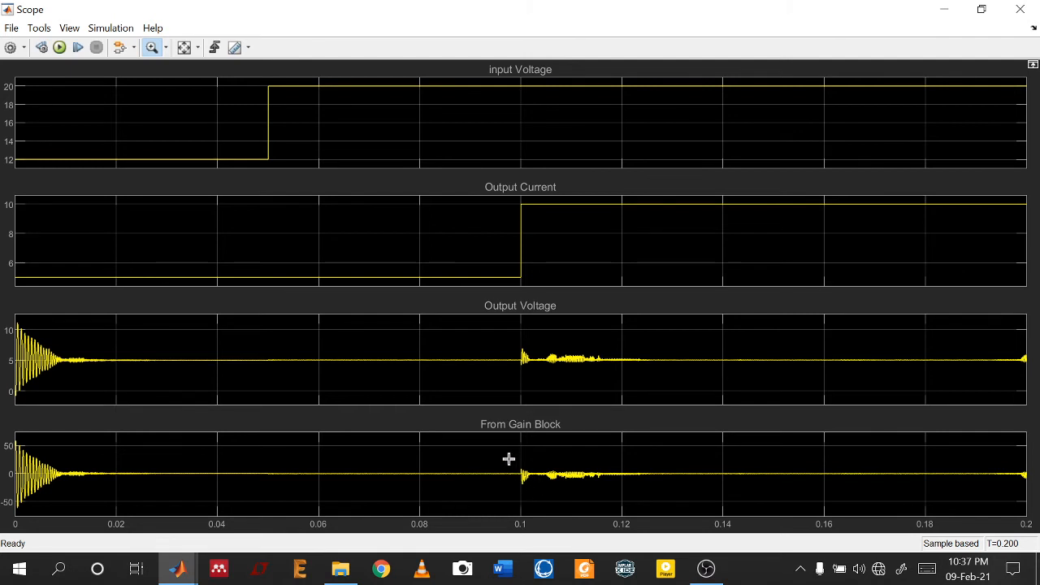
left_click_drag(509, 460, 622, 494)
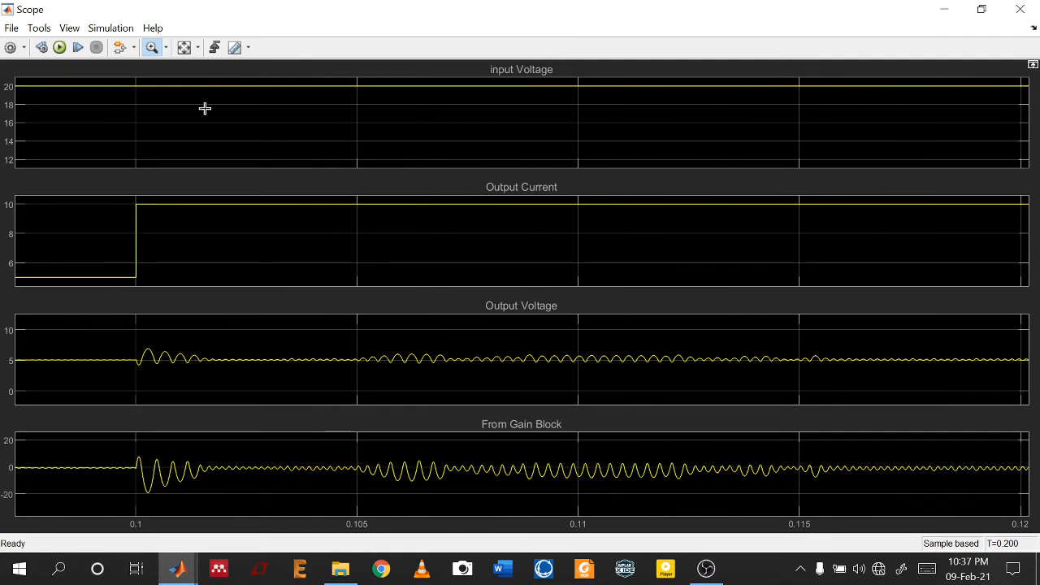
left_click(184, 50)
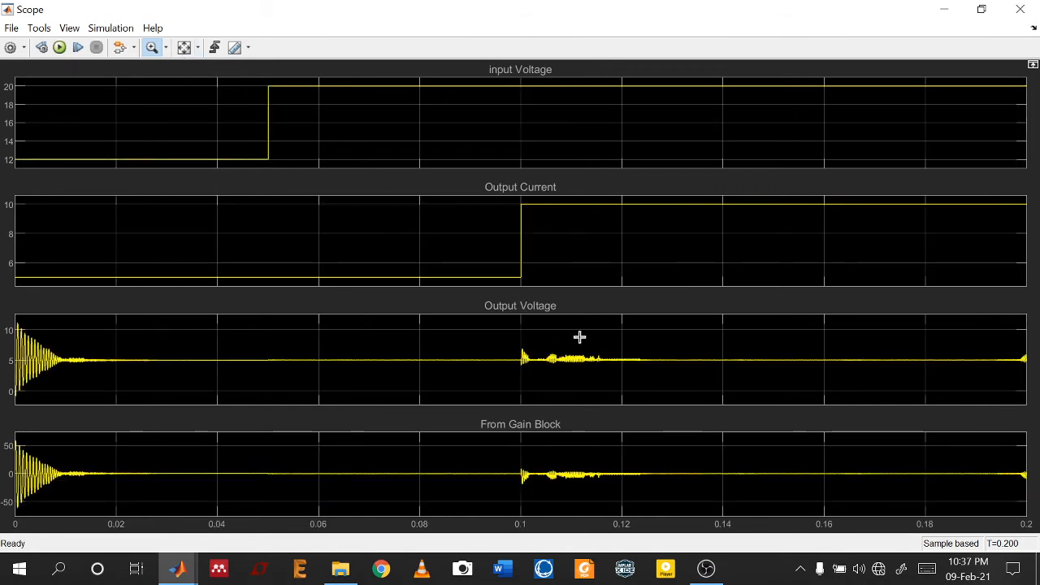
Close the Scope, bring the buck model to a maximized window and show its whole diagram with the Gain block selected
left_click(1019, 9)
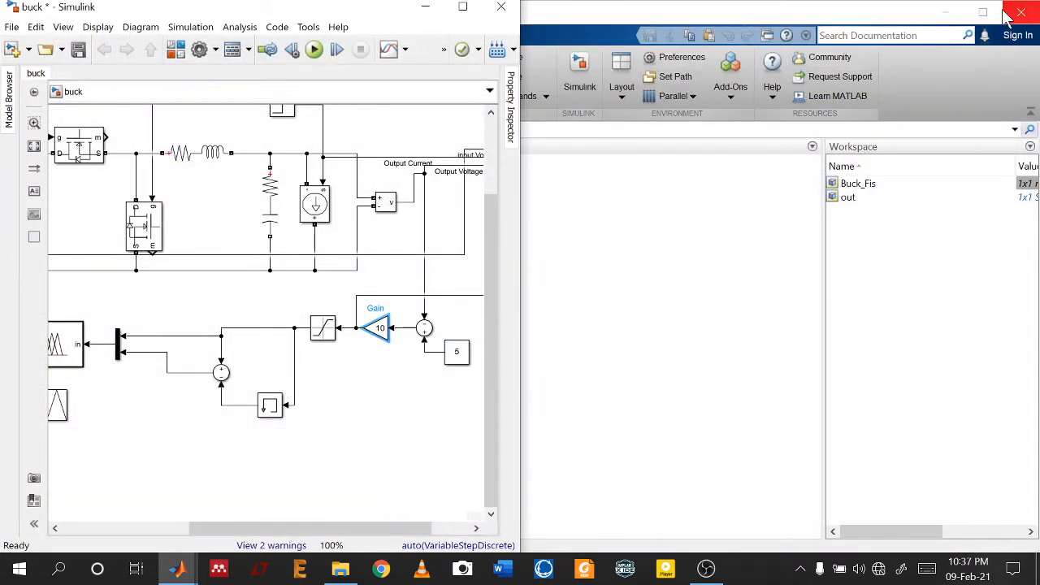
left_click(943, 13)
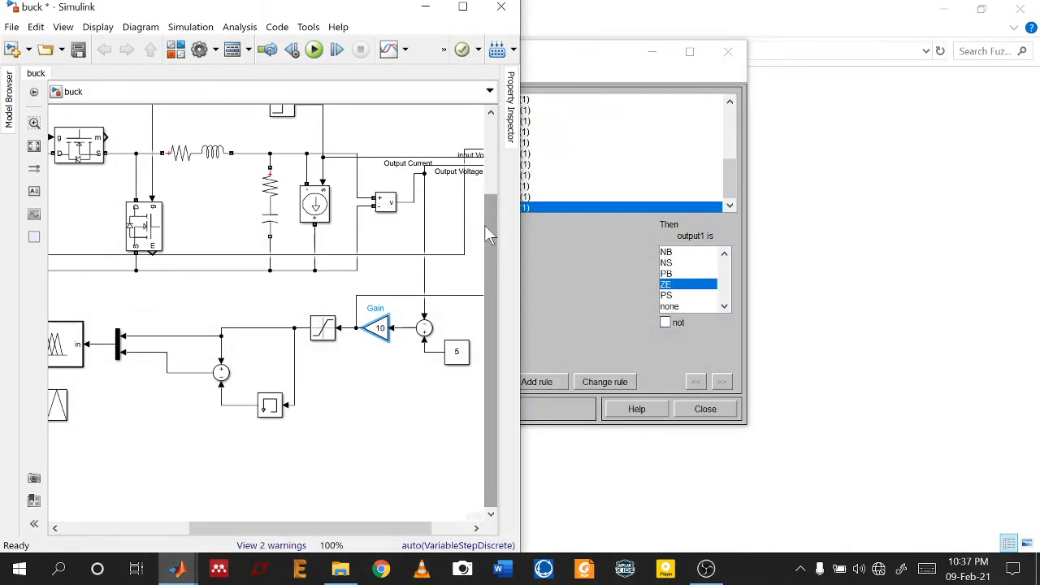
left_click(410, 398)
left_click(462, 7)
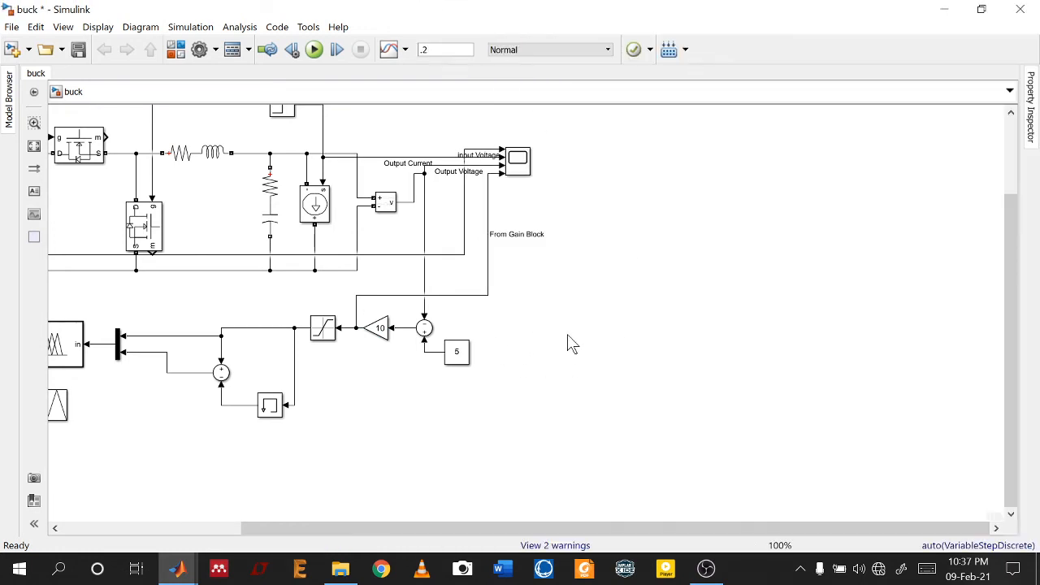
key("space")
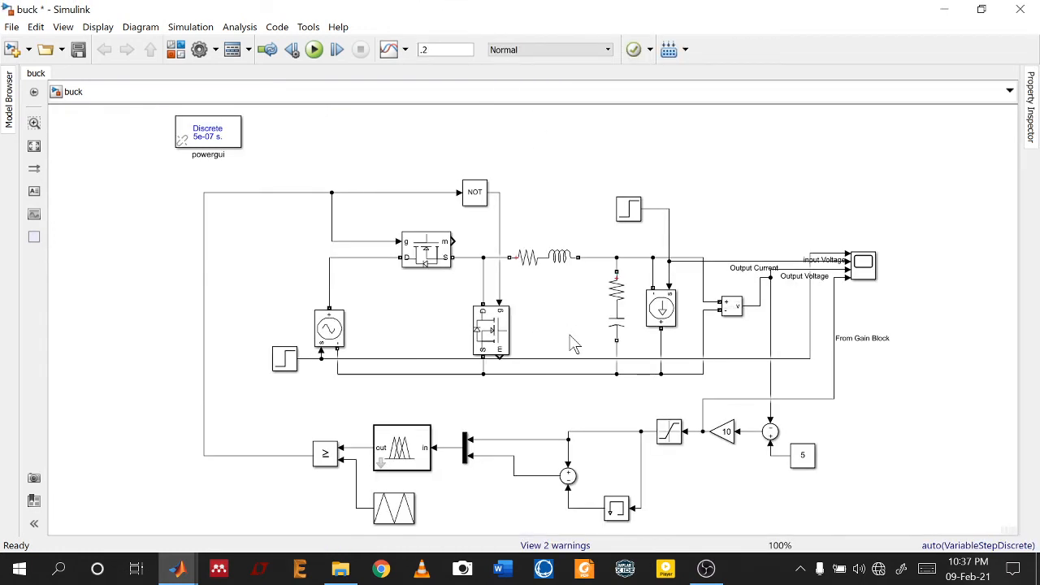
left_click(727, 437)
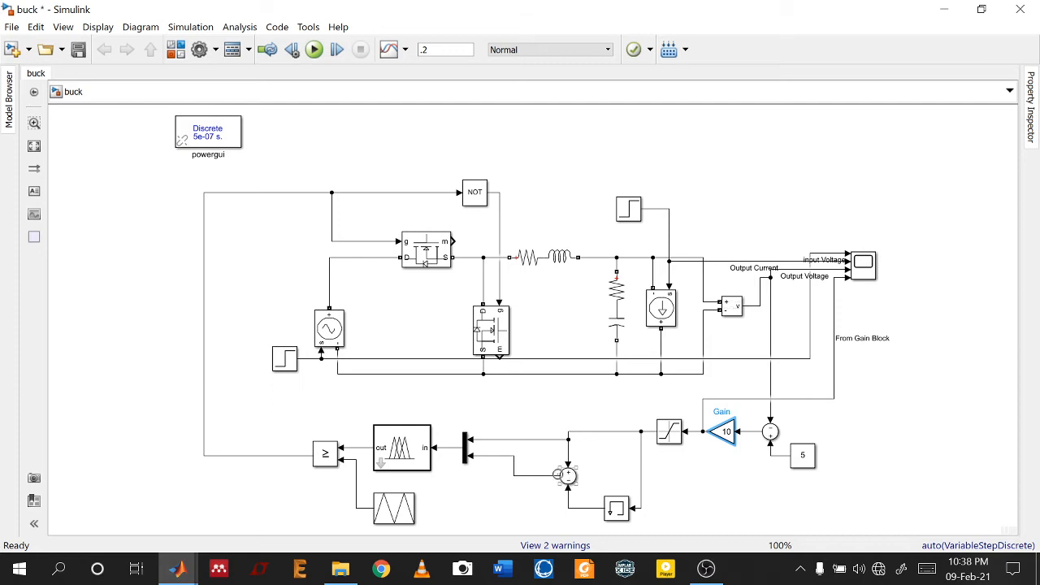
Switch to the buck_pi model, create a new blank model and place its window beside the buck_pi diagram
left_click(176, 567)
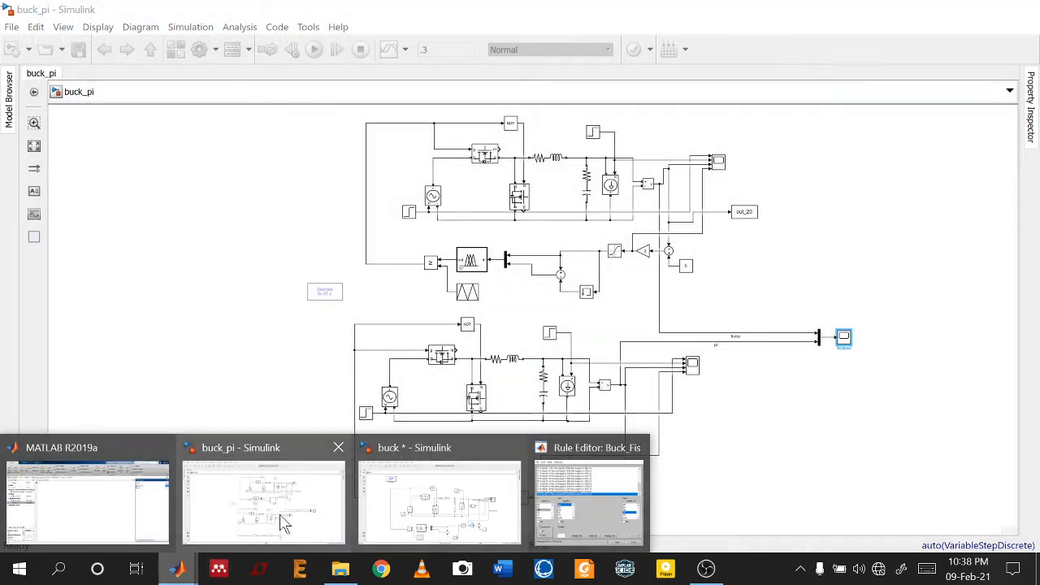
left_click(282, 522)
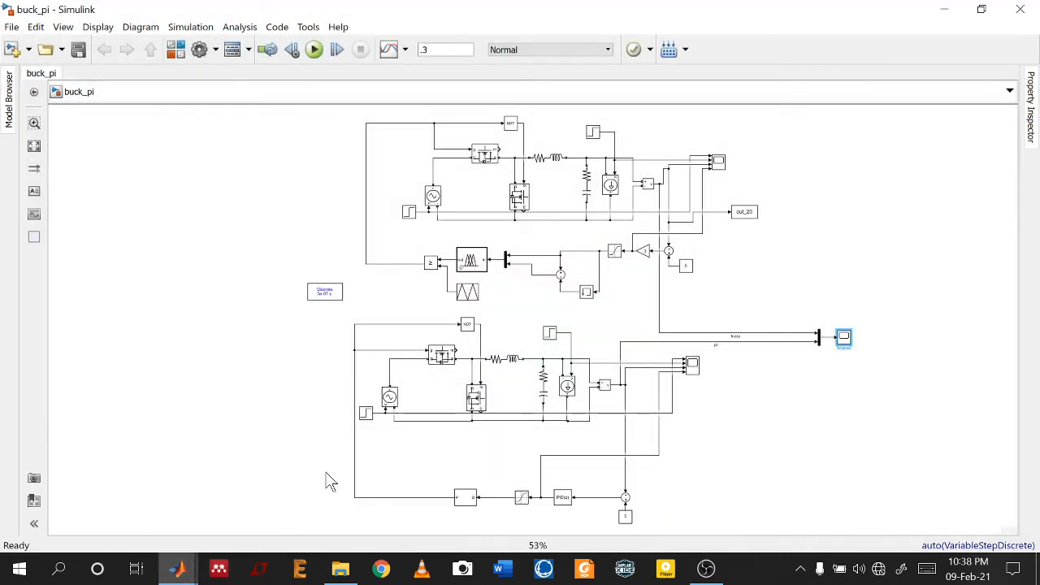
left_click(13, 49)
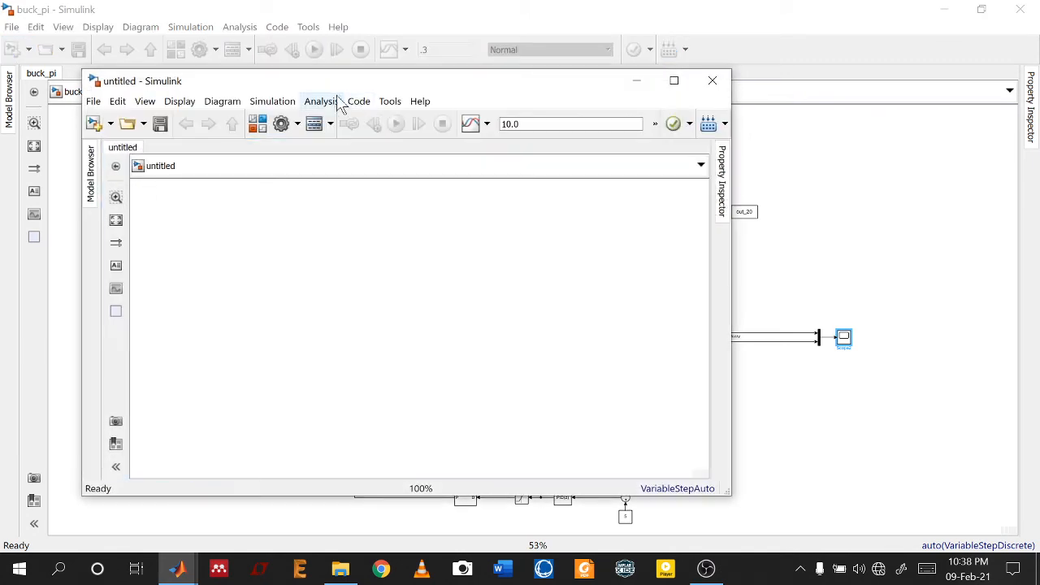
left_click_drag(413, 80, 873, 52)
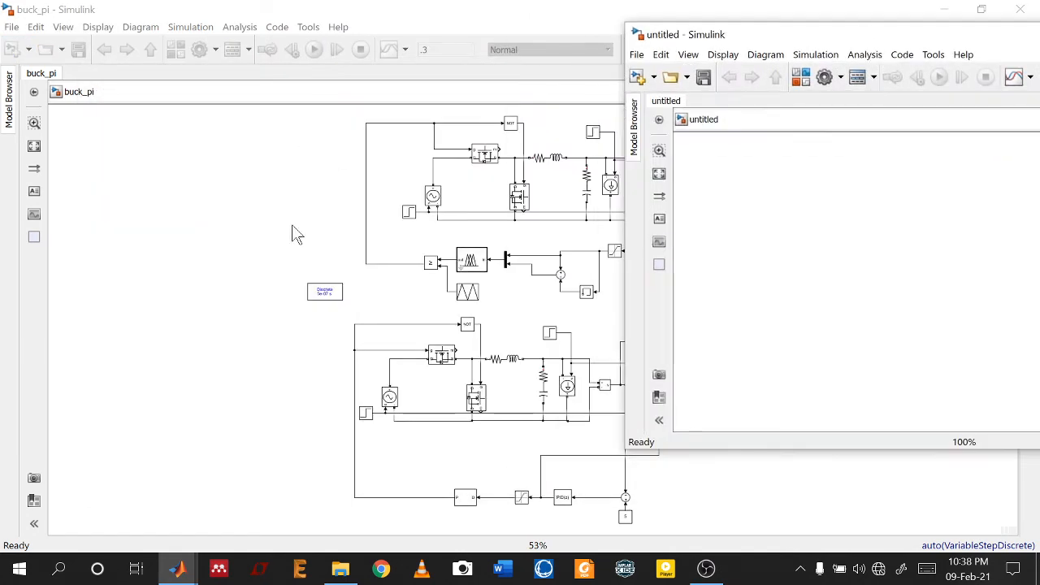
Copy the lower PID-controlled buck converter circuit with its powergui block from buck_pi into the blank untitled model
left_click(276, 319)
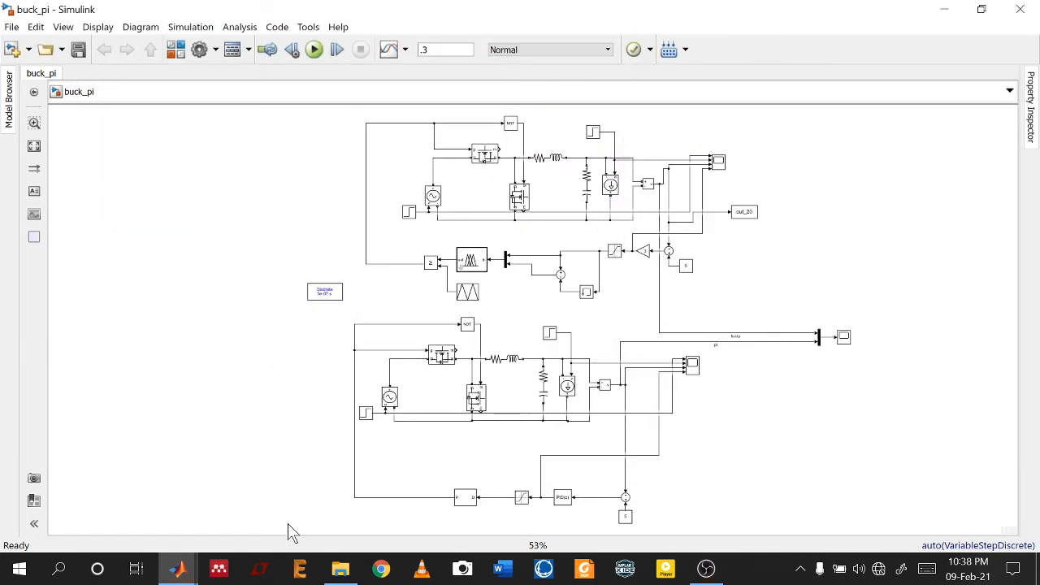
left_click_drag(286, 521, 727, 246)
right_click(509, 302)
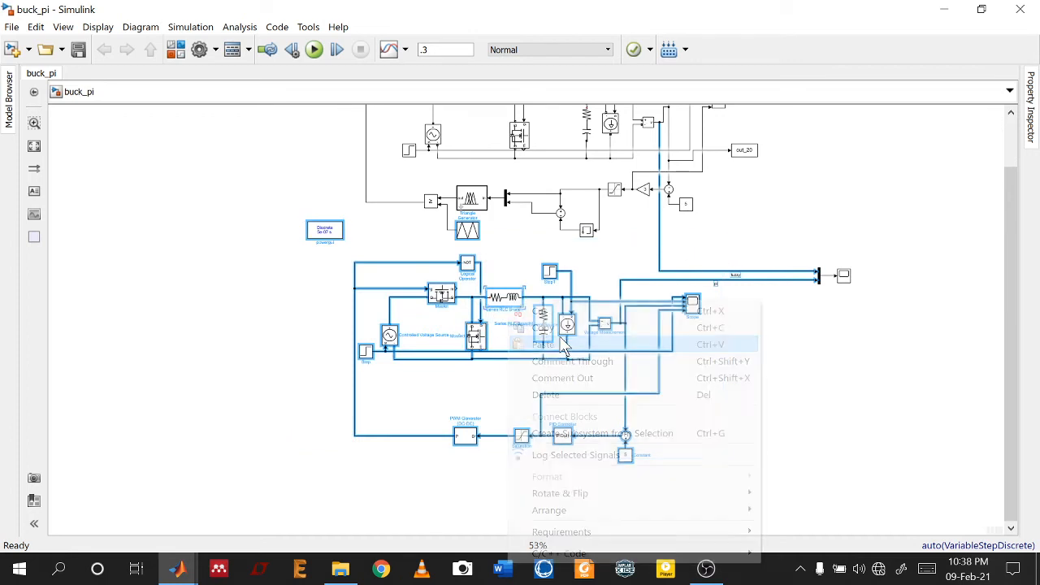
left_click(561, 344)
mouse_move(177, 568)
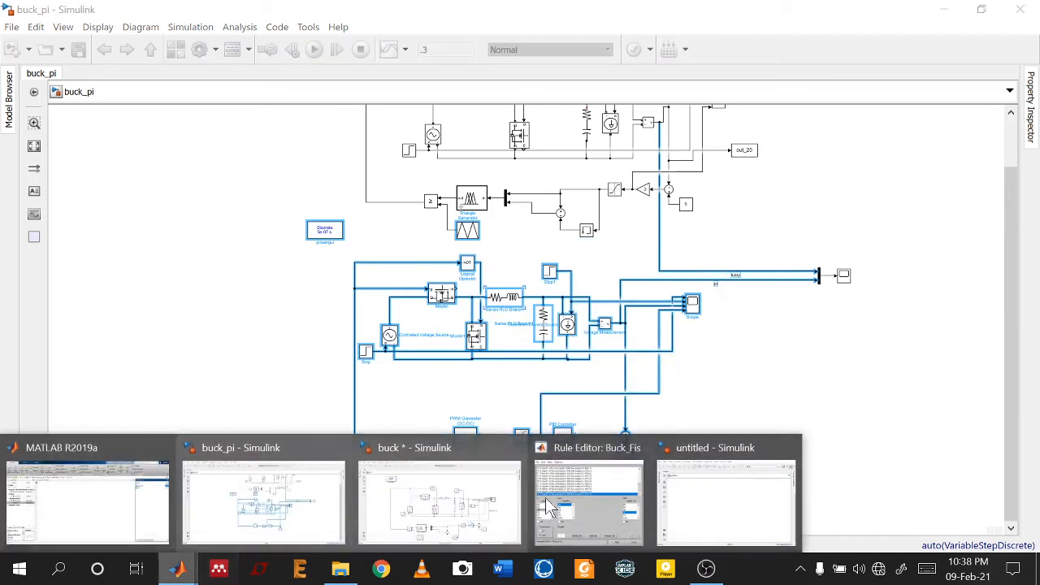
left_click(724, 501)
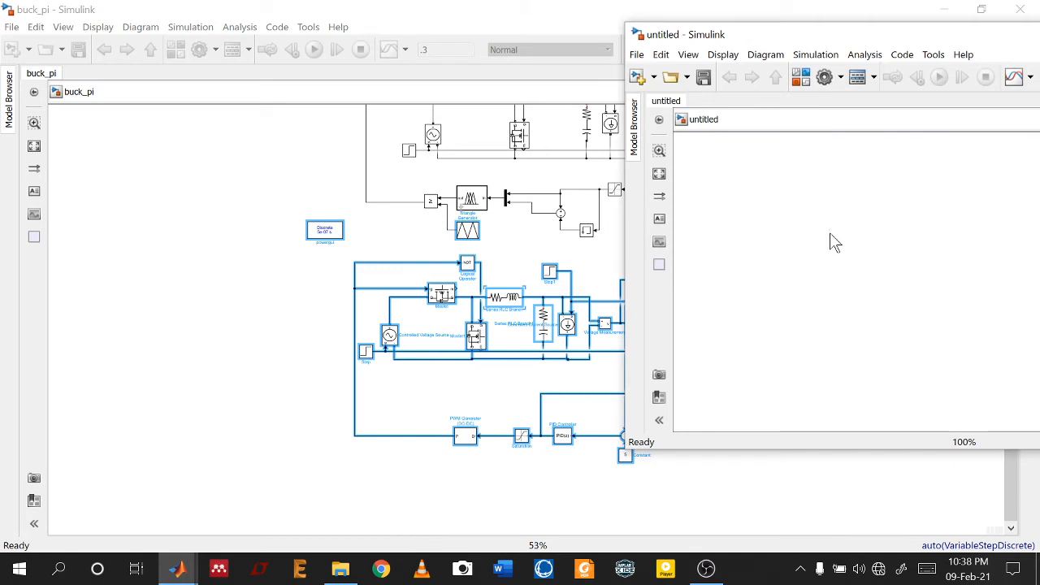
key("ctrl+v")
Maximize the untitled model and delete the leftover Triangle Generator and the unconnected fuzzy and pi signal lines
double_click(813, 34)
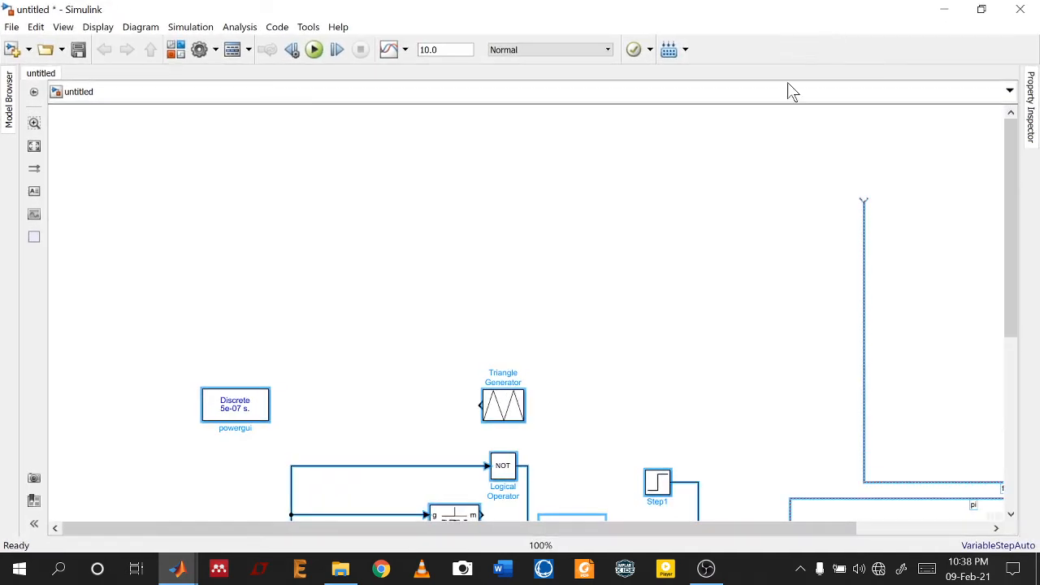
key("space")
left_click_drag(355, 211, 489, 273)
left_click_drag(857, 325, 805, 295)
key("Delete")
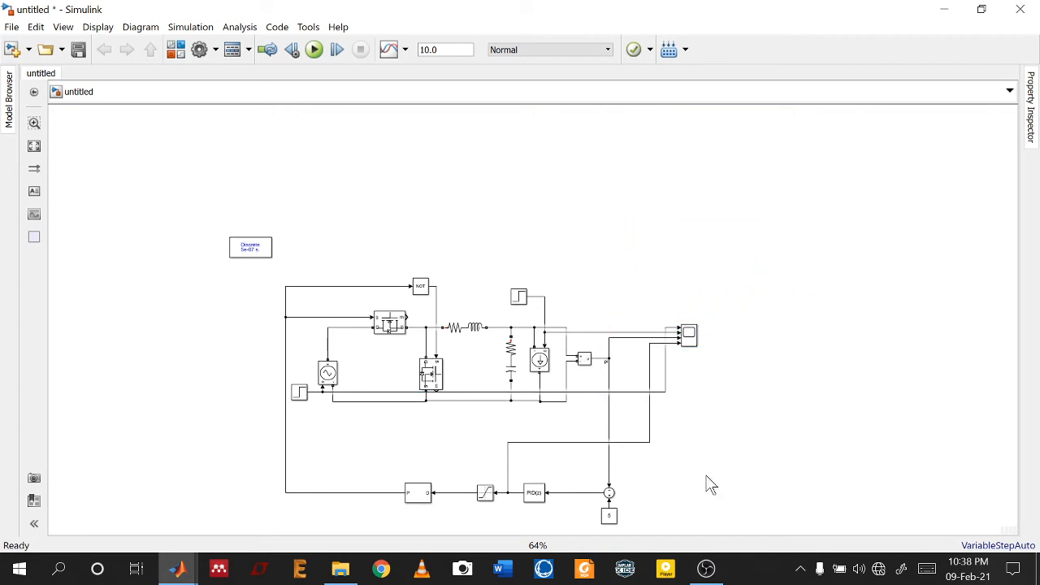
Set the integral gain of the PID Controller block to 0 in its block parameters
scroll(615, 446, "up", 3)
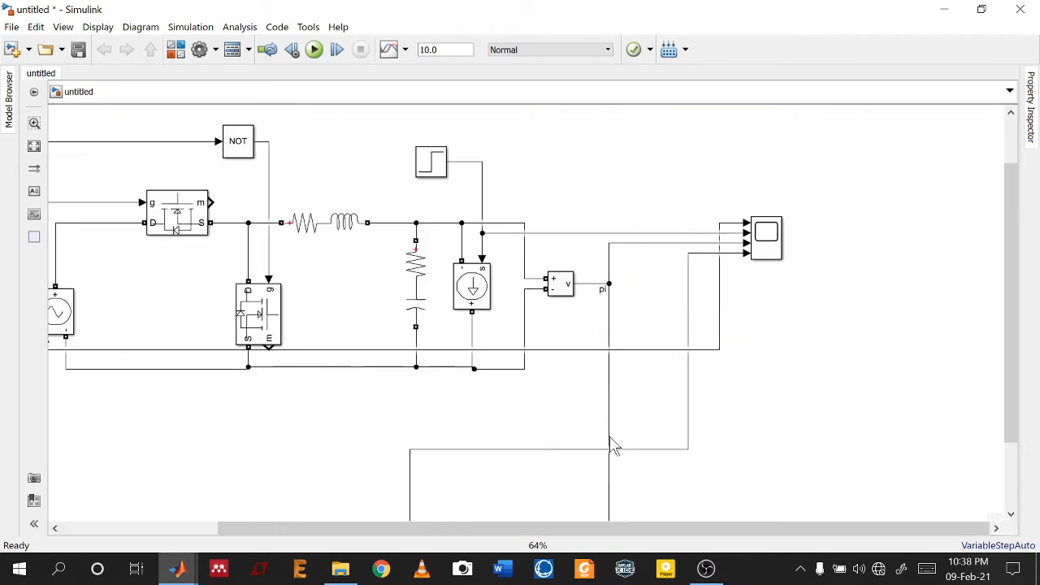
key("space")
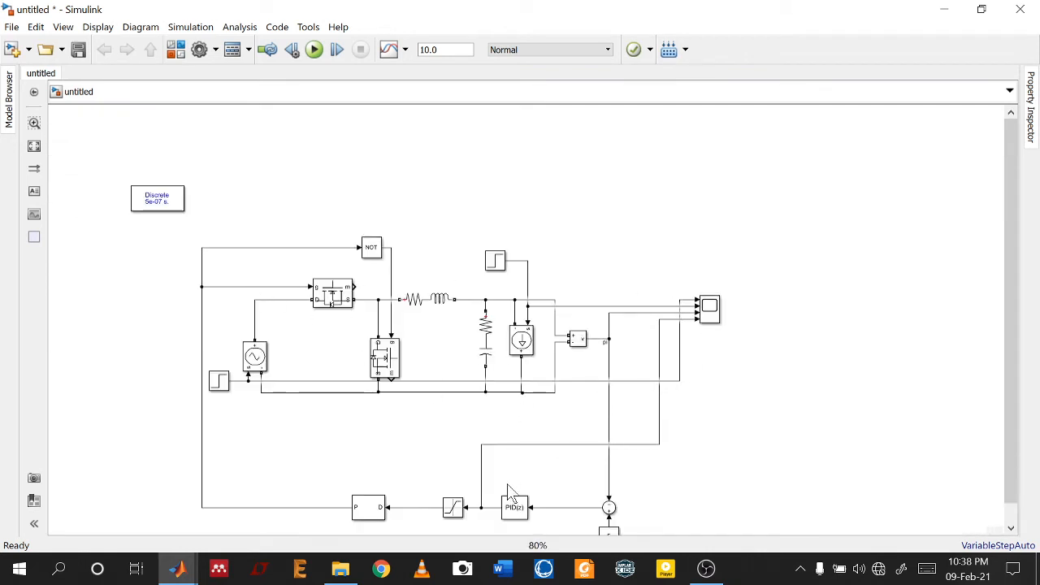
scroll(1015, 360, "down", 1)
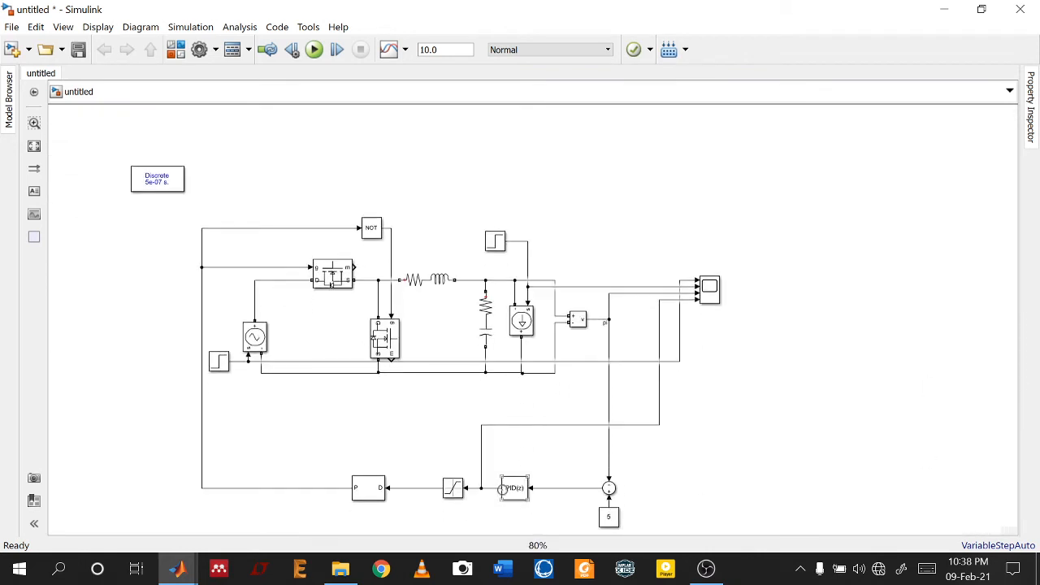
left_click(514, 496)
double_click(514, 496)
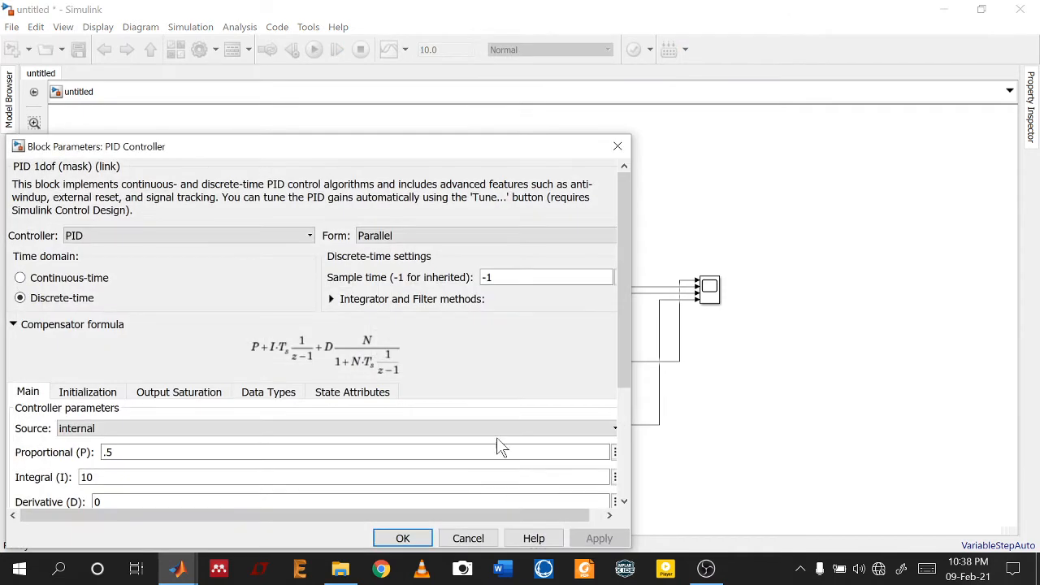
left_click_drag(325, 128, 575, 126)
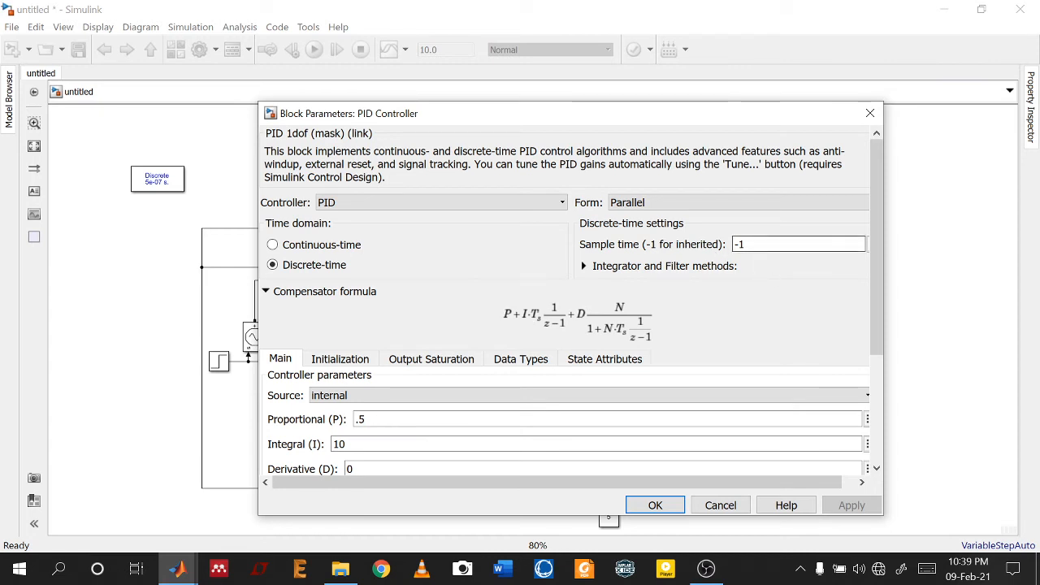
left_click(381, 421)
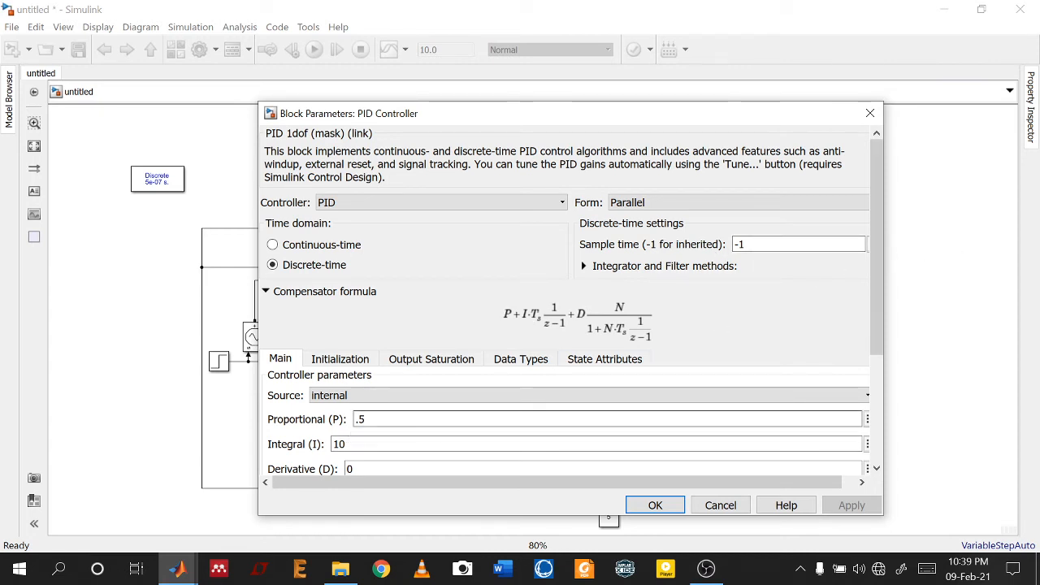
left_click(380, 444)
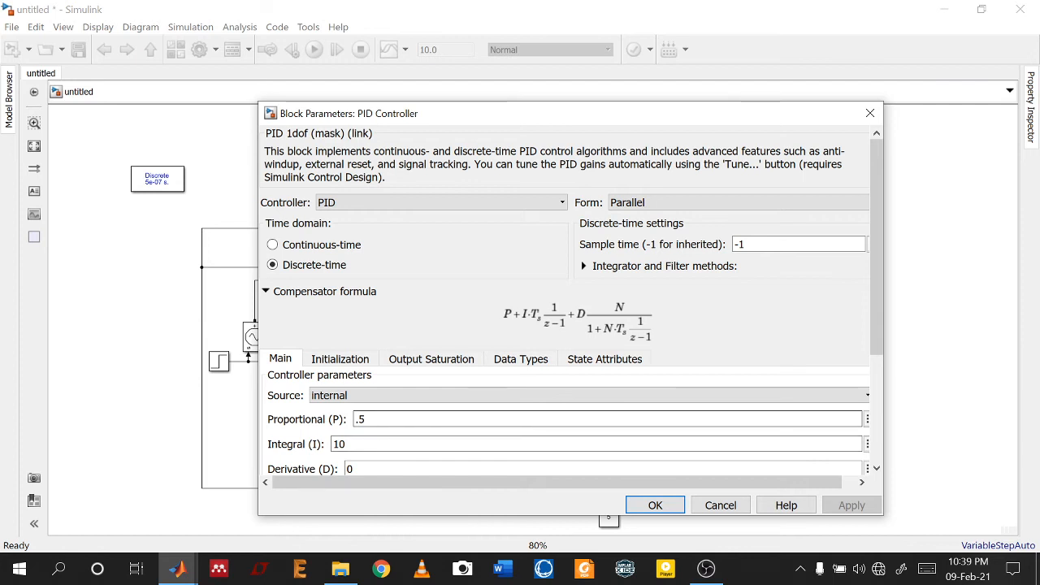
left_click(372, 443)
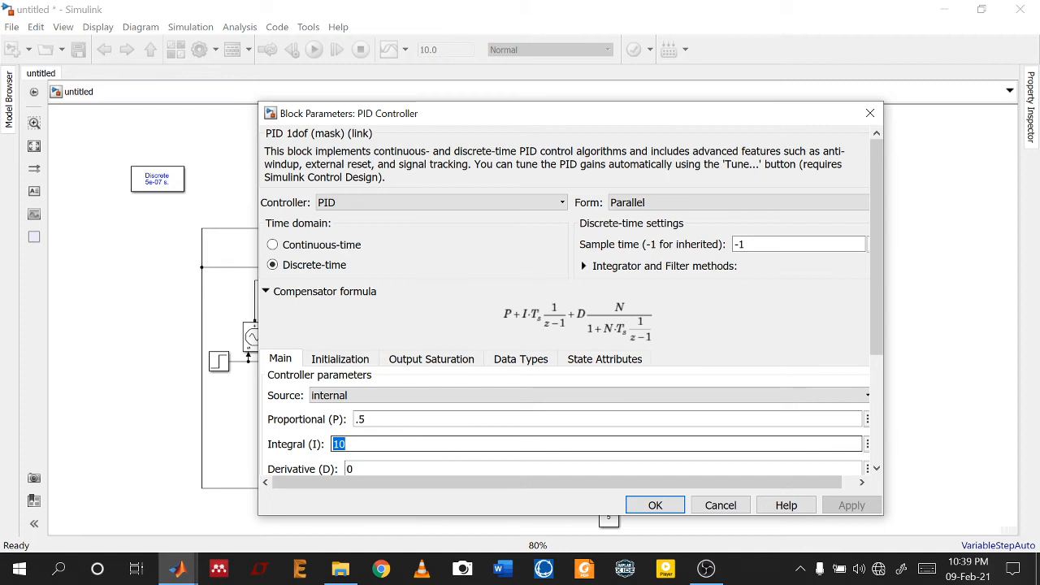
type("0")
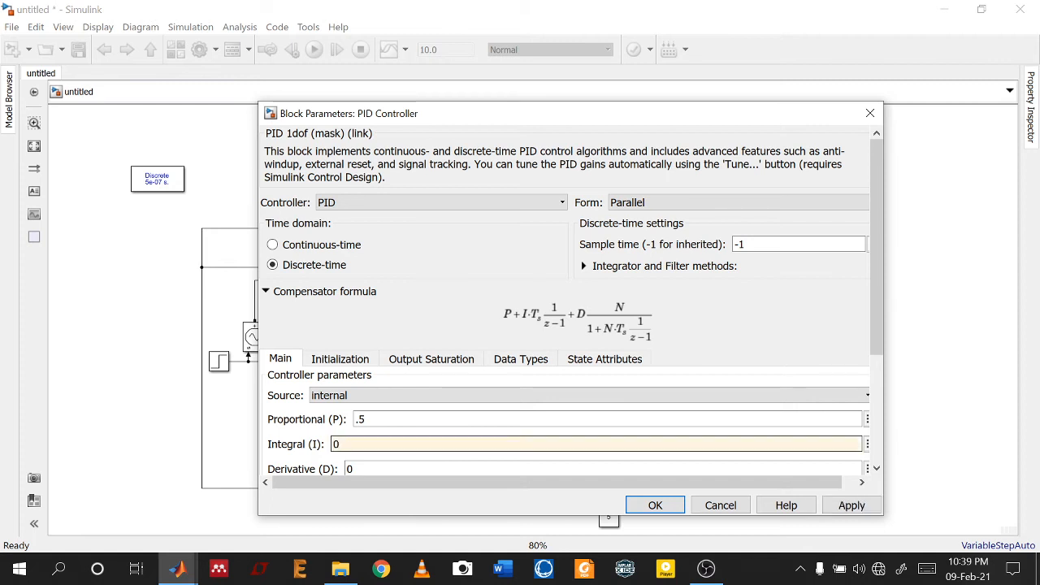
Set the PID Controller's proportional gain to 1000 and accept the block parameters
key("shift+Tab")
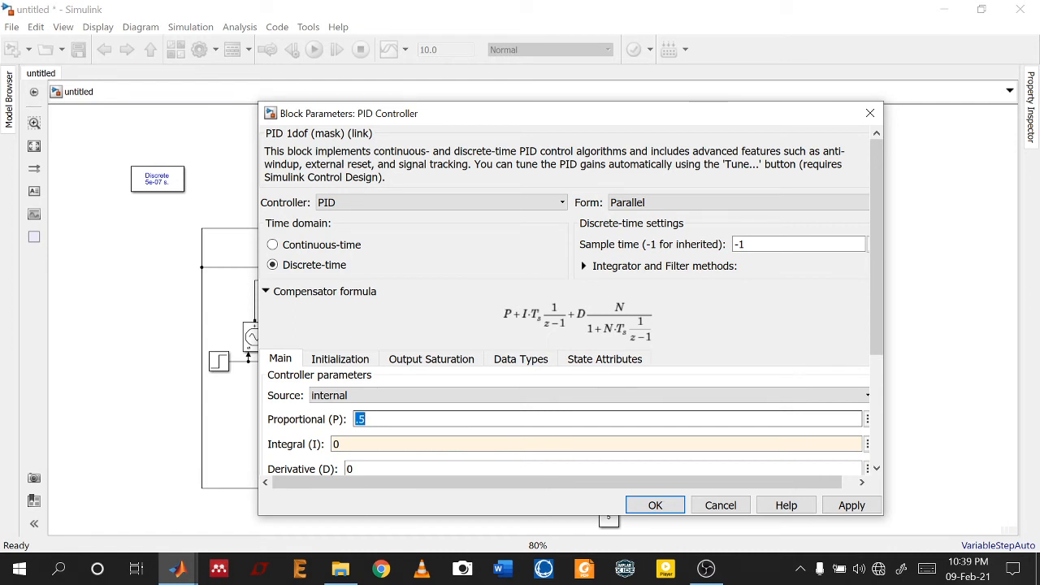
key("BackSpace")
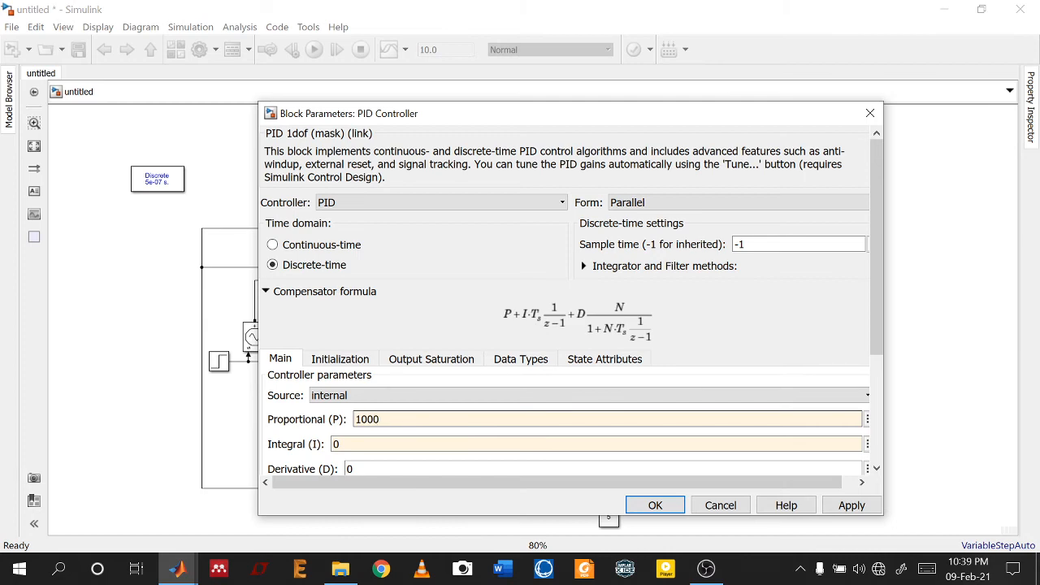
double_click(379, 418)
key("Return")
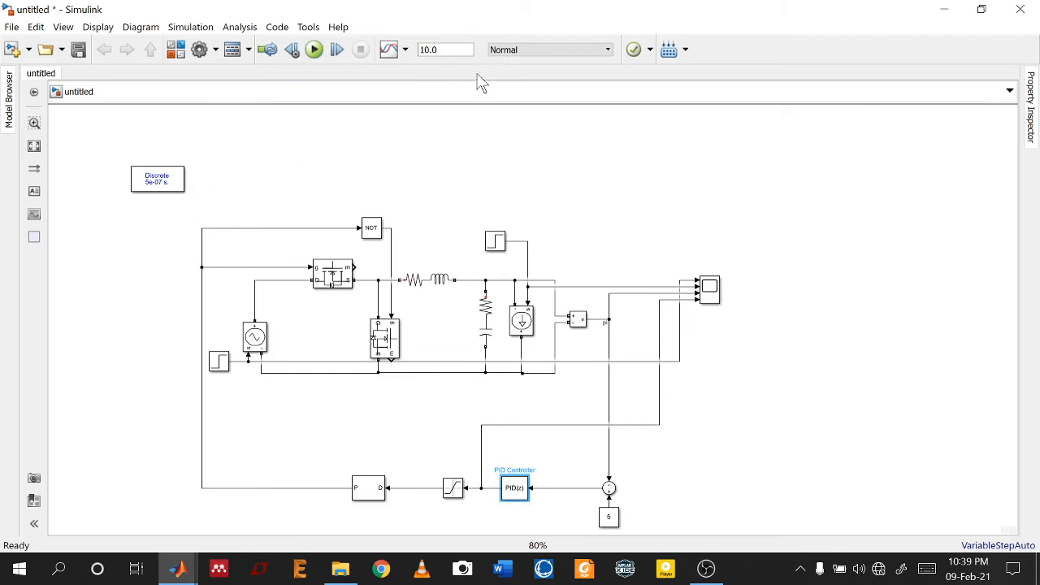
Set the step time of the Step block feeding the controlled voltage source to .5
double_click(429, 49)
double_click(218, 363)
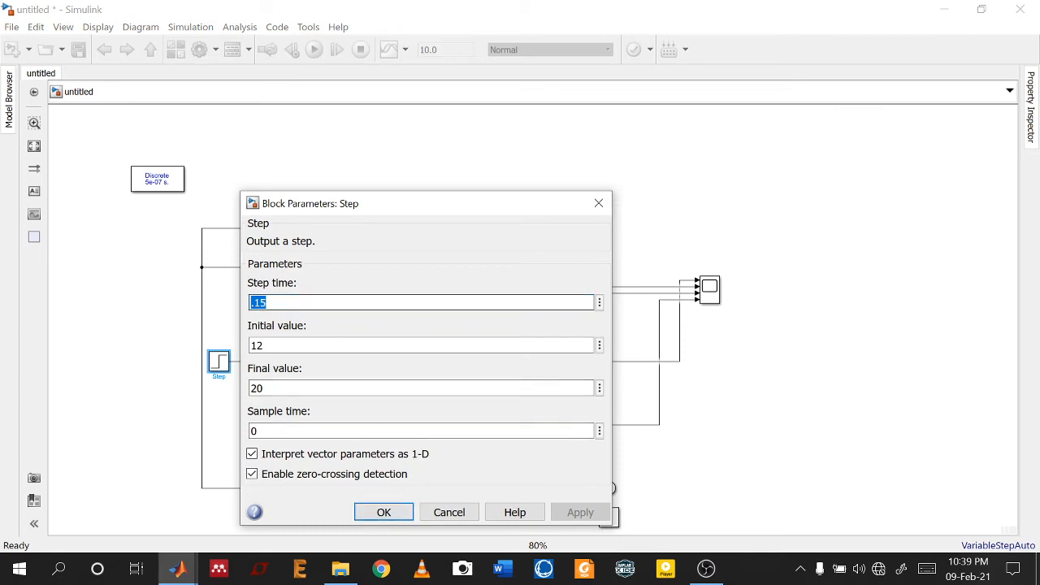
key("BackSpace")
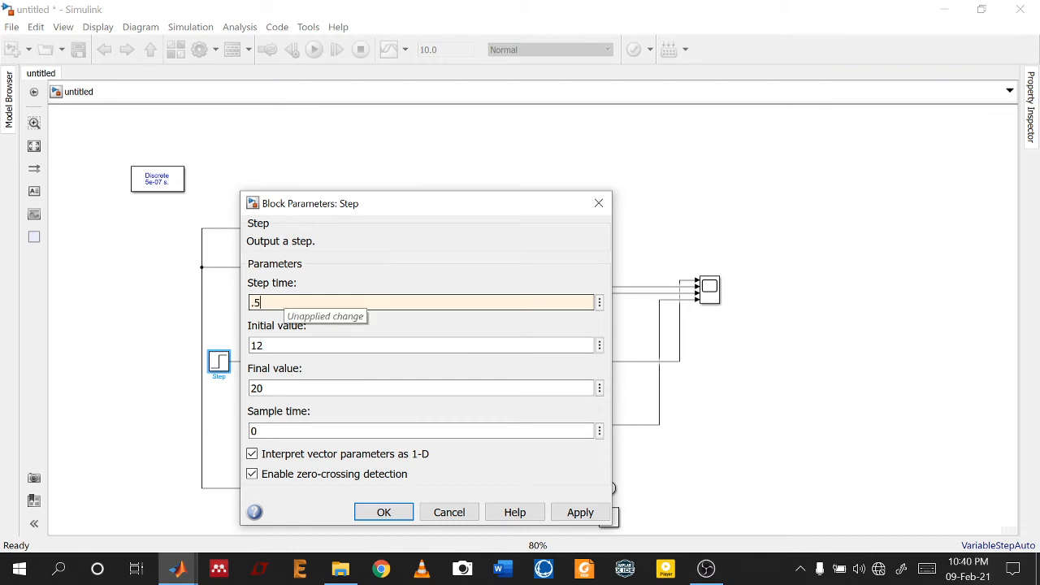
key("Return")
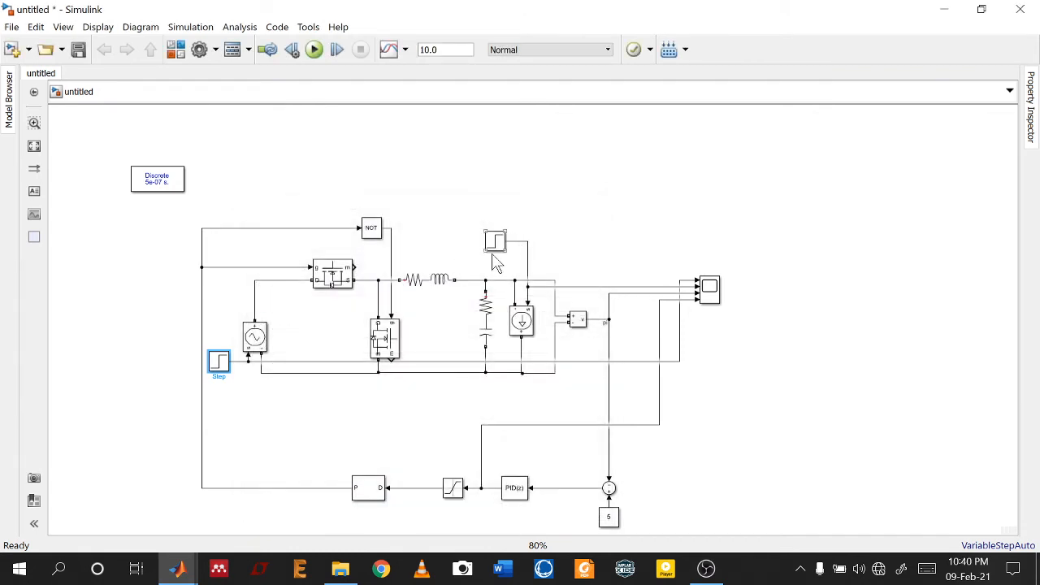
Change the step time of the input voltage Step block to .1
double_click(220, 363)
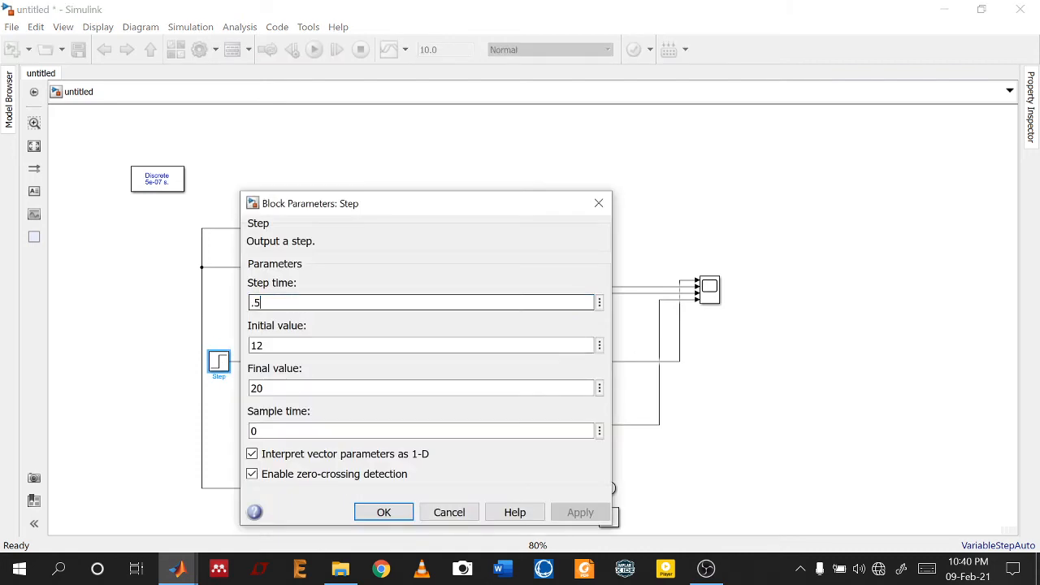
type("1")
key("Return")
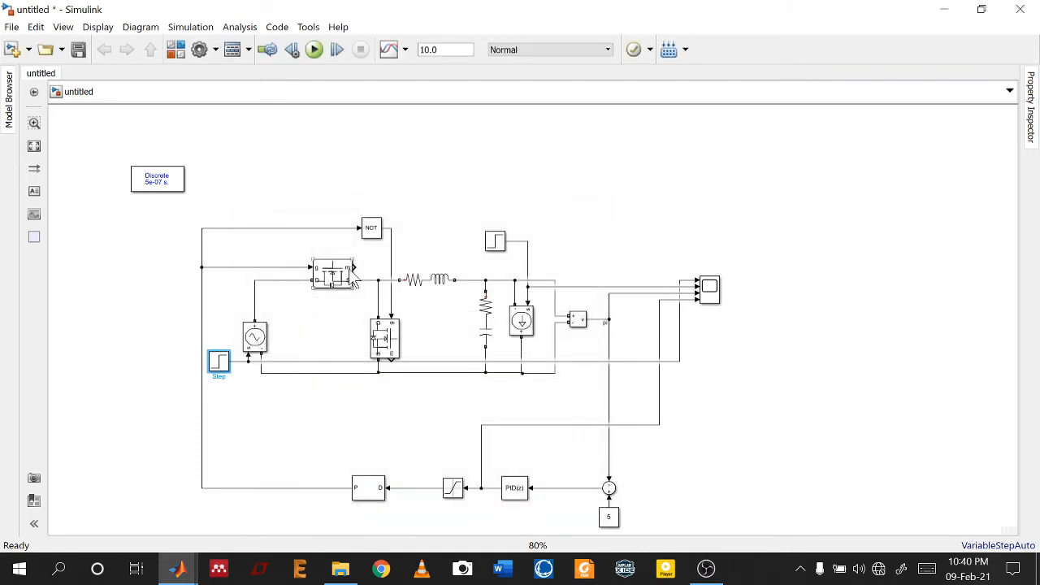
Check the load current Step1 block's parameters, set the simulation stop time to .3 and run the untitled model
double_click(495, 241)
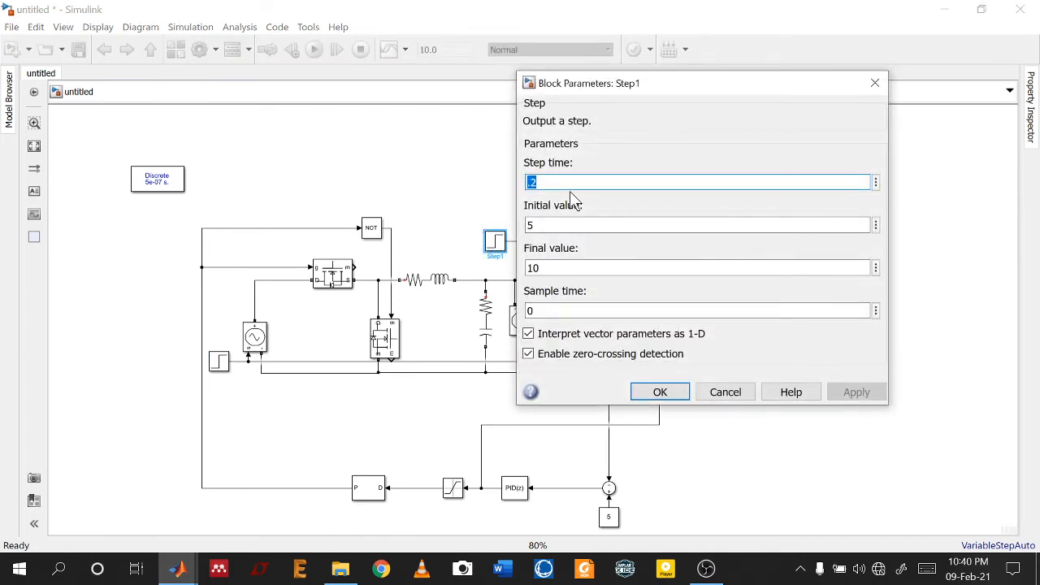
left_click(658, 392)
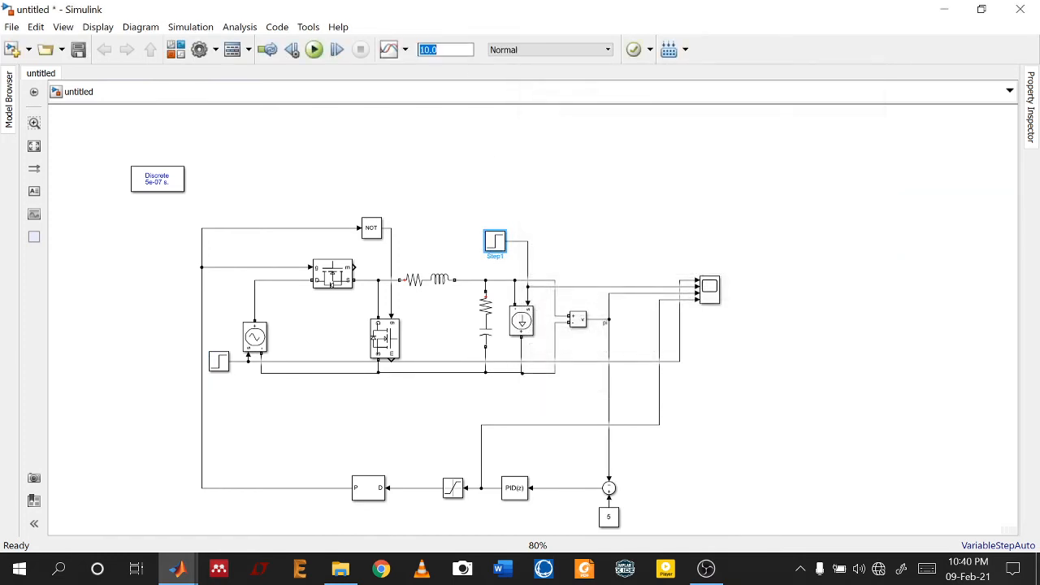
type(".3")
left_click(315, 49)
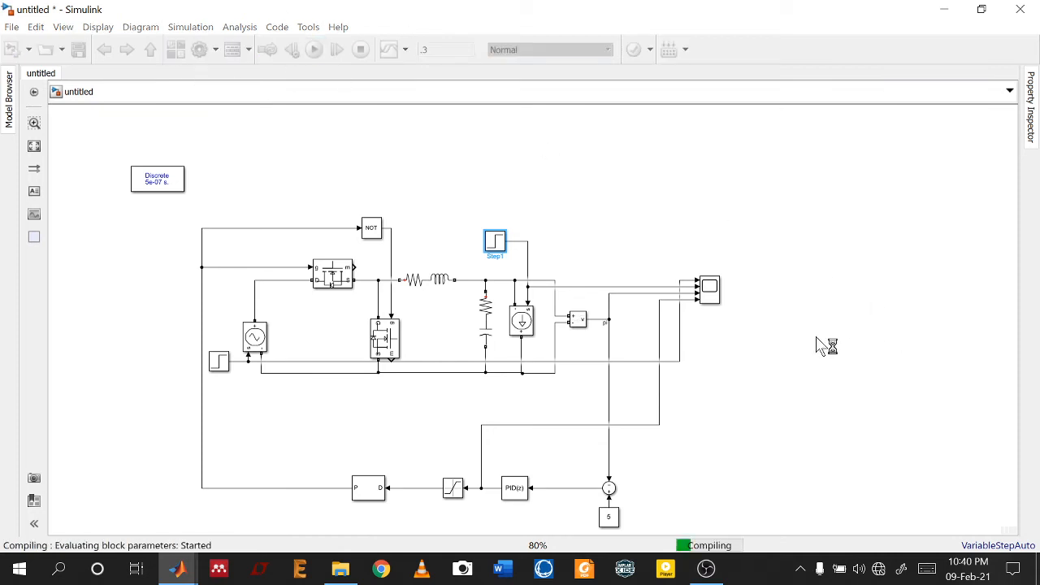
View the PID-controlled run in the Scope and fit all four traces to the plots
left_click(718, 299)
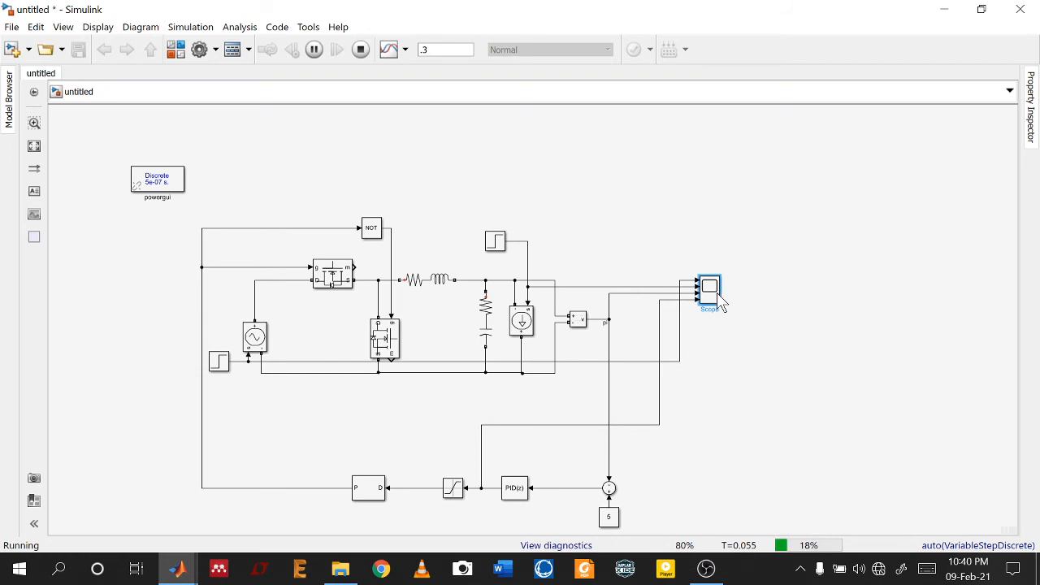
double_click(719, 299)
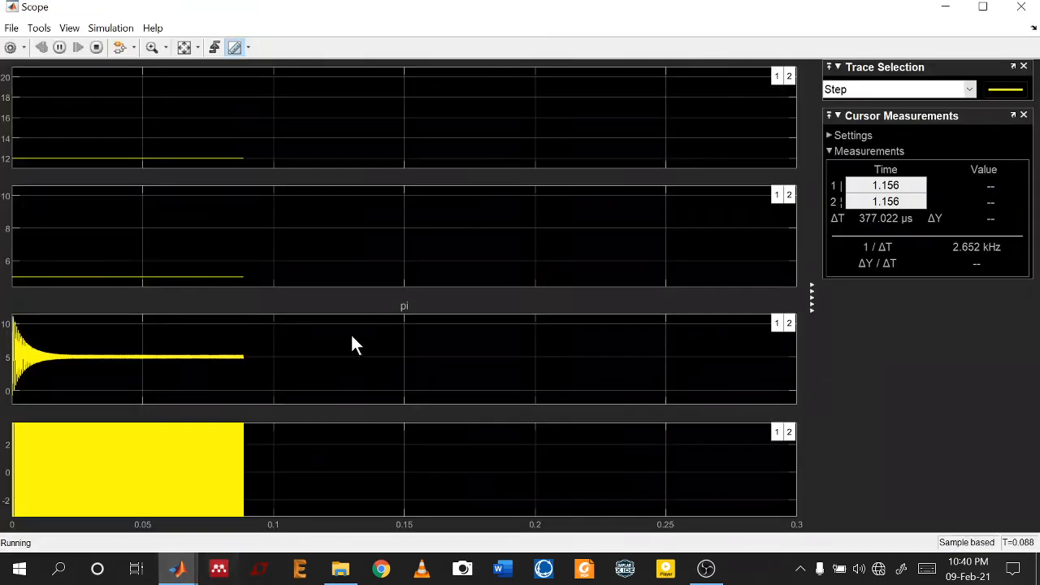
left_click(189, 47)
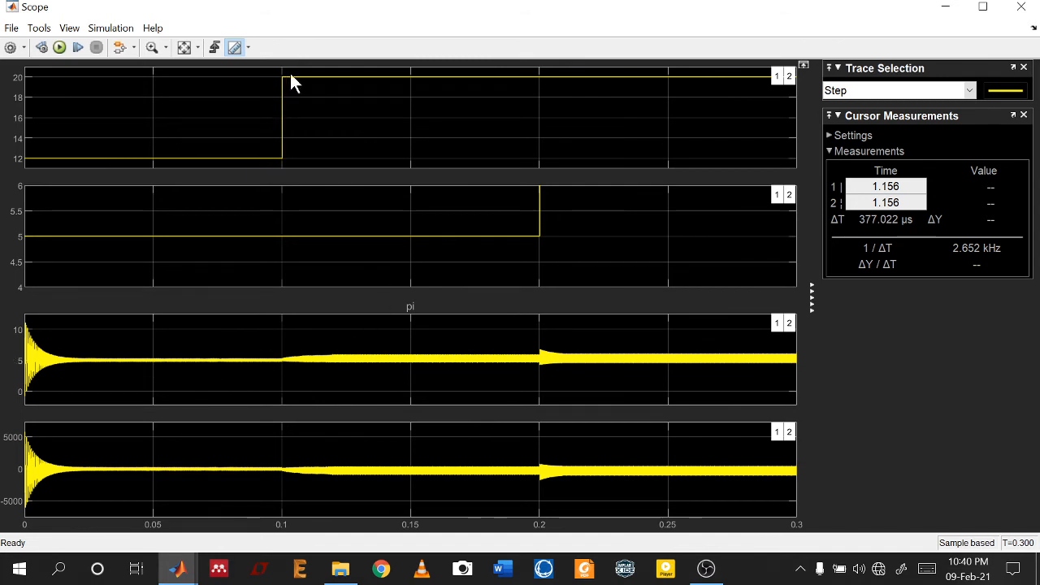
left_click(204, 47)
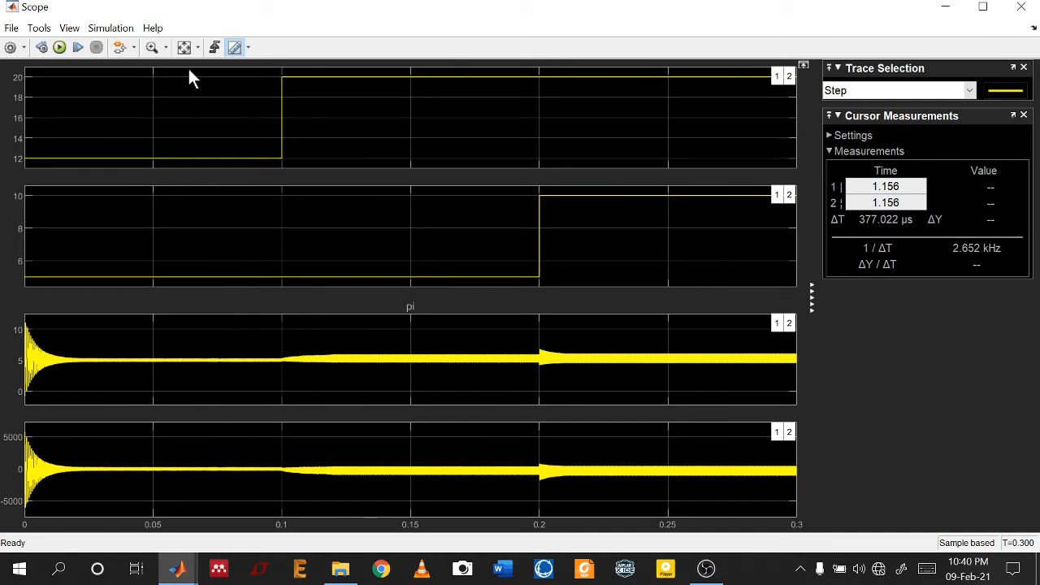
Inspect the output voltage ripple closely before and after the input voltage step, restoring the full view after each
left_click(154, 49)
left_click_drag(188, 347, 270, 376)
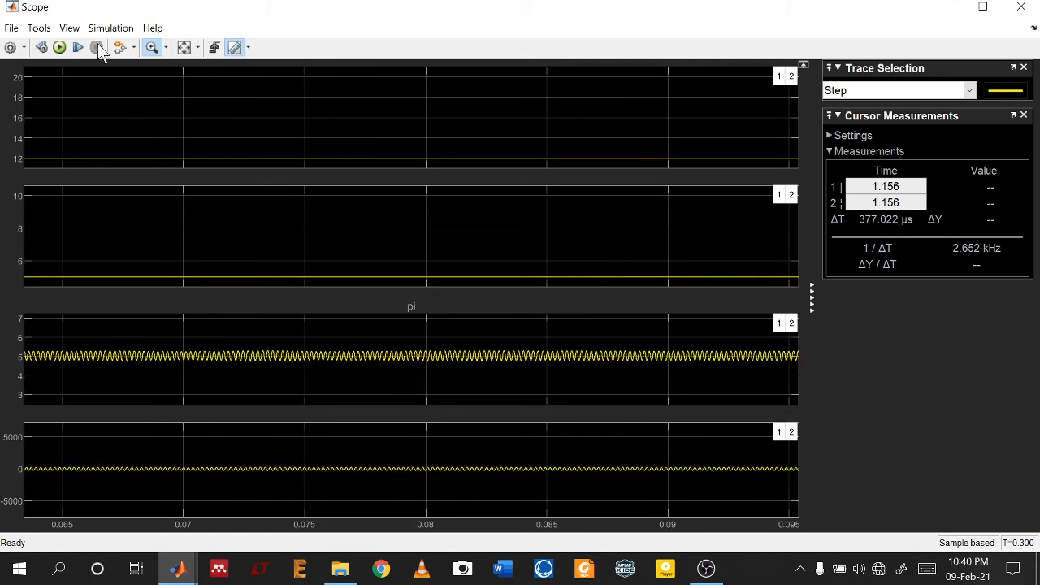
left_click(185, 49)
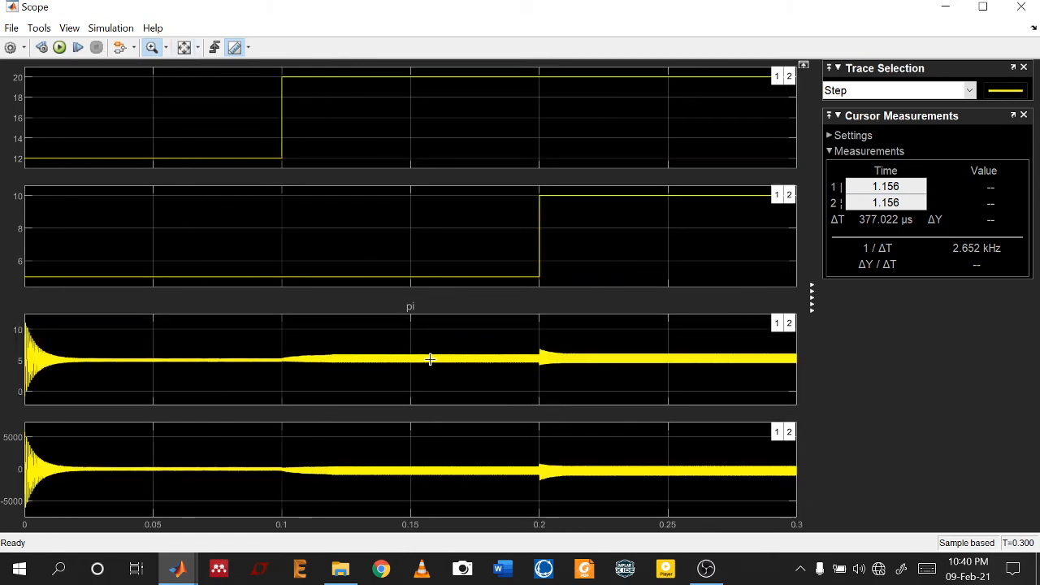
left_click_drag(393, 344, 506, 380)
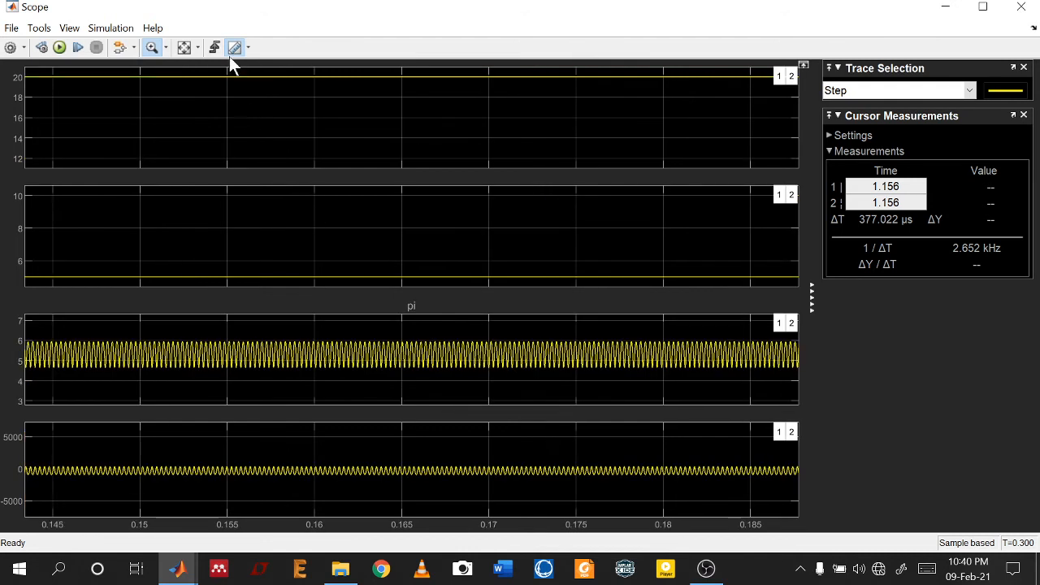
left_click(185, 49)
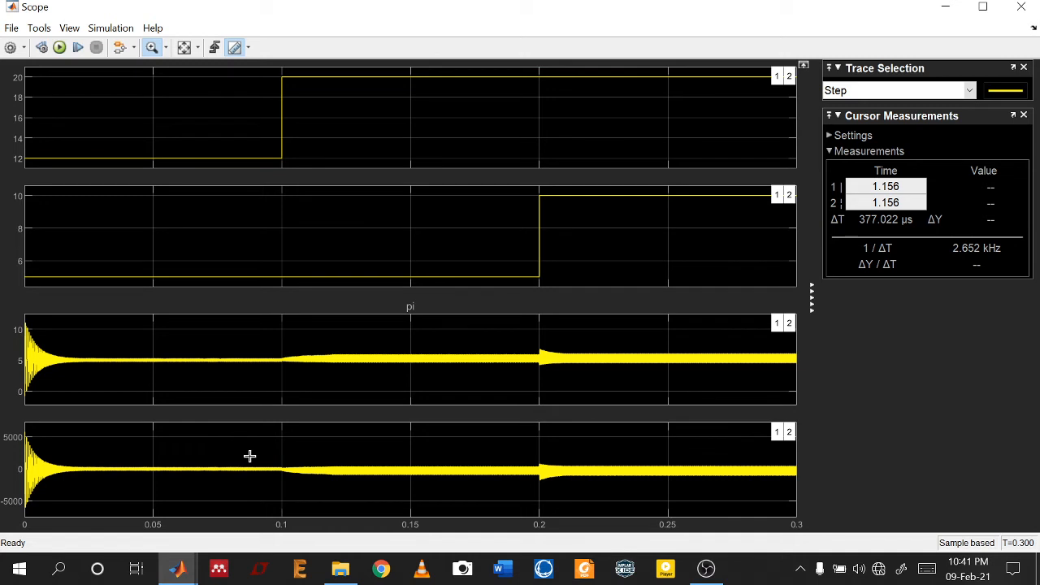
Trace the PID output signal to the Scope's fourth plot, inspect its oscillation near 0.13 s, and close the Scope
left_click_drag(173, 449, 585, 485)
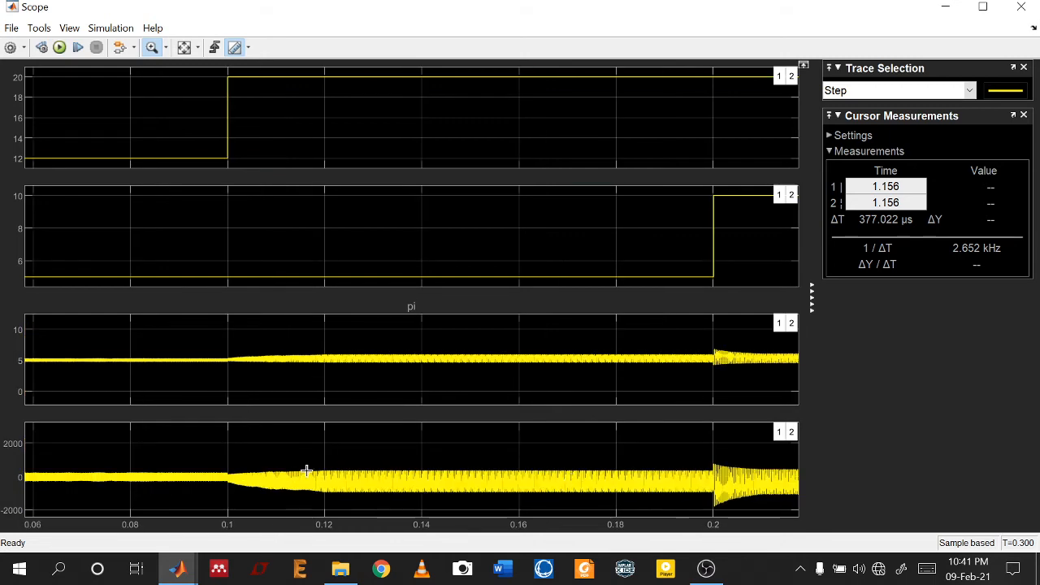
left_click(946, 8)
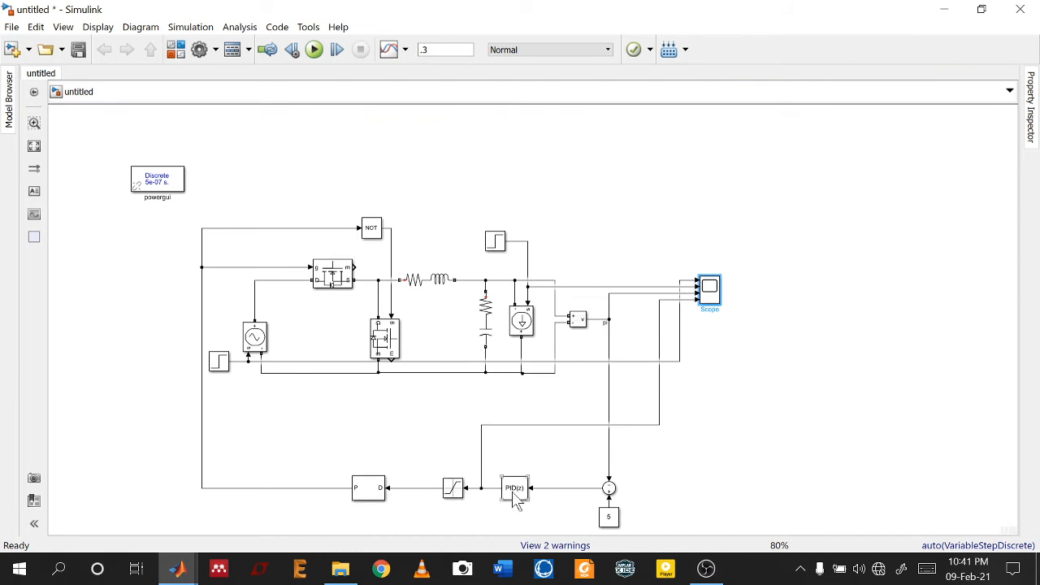
left_click(484, 484)
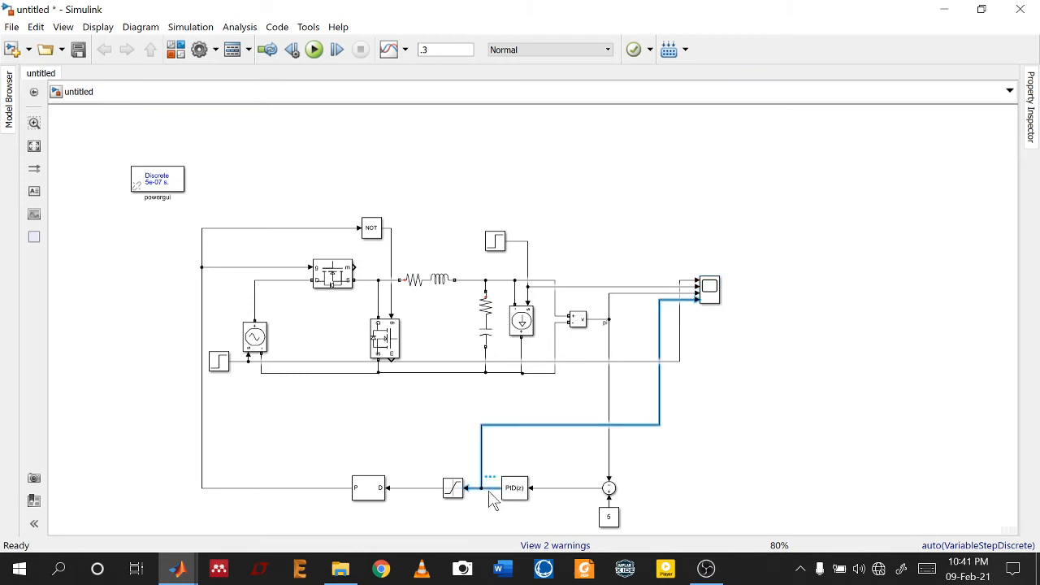
left_click(722, 297)
double_click(722, 297)
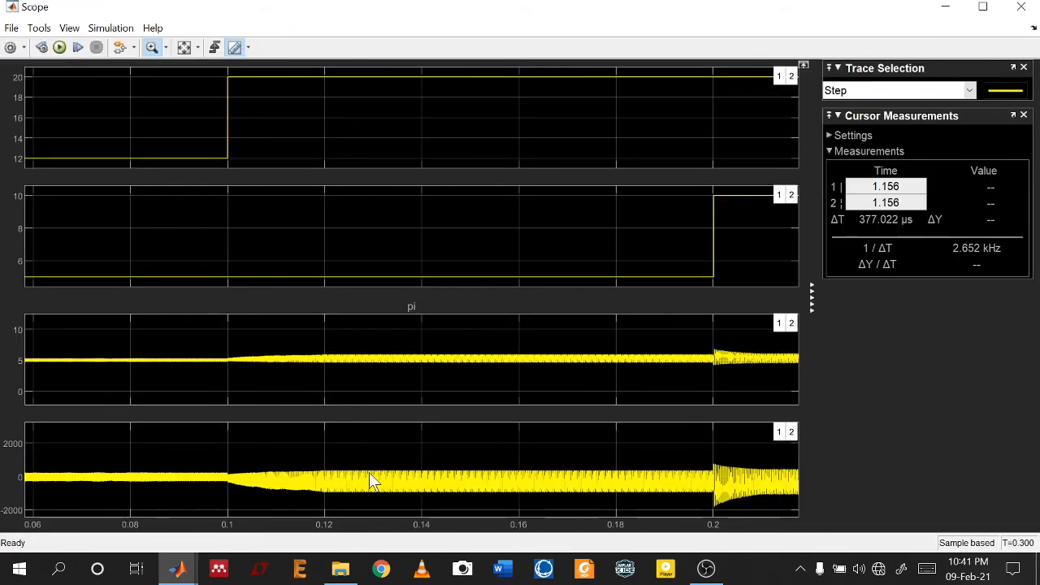
left_click_drag(371, 455, 420, 504)
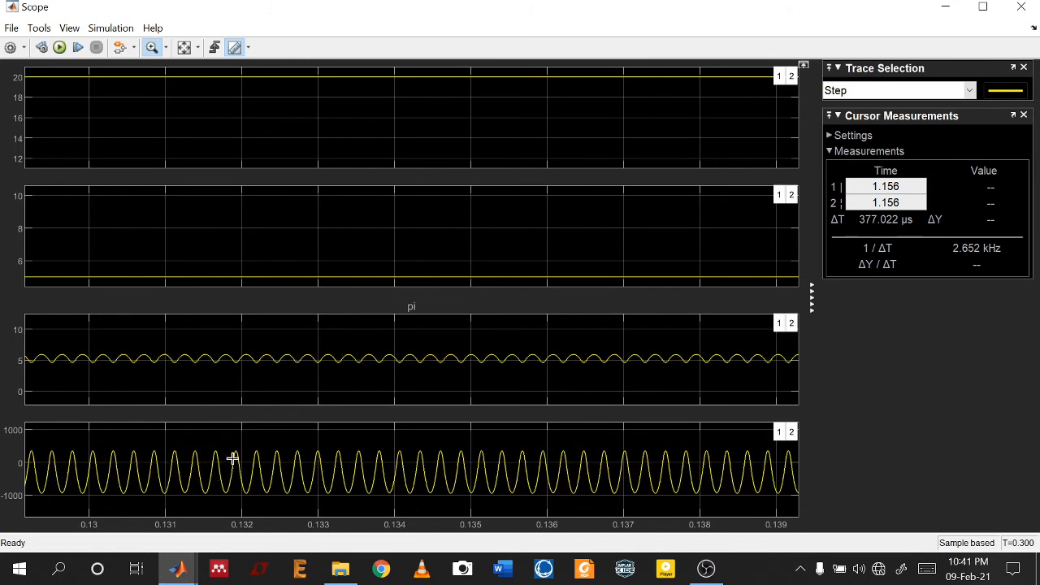
left_click(189, 49)
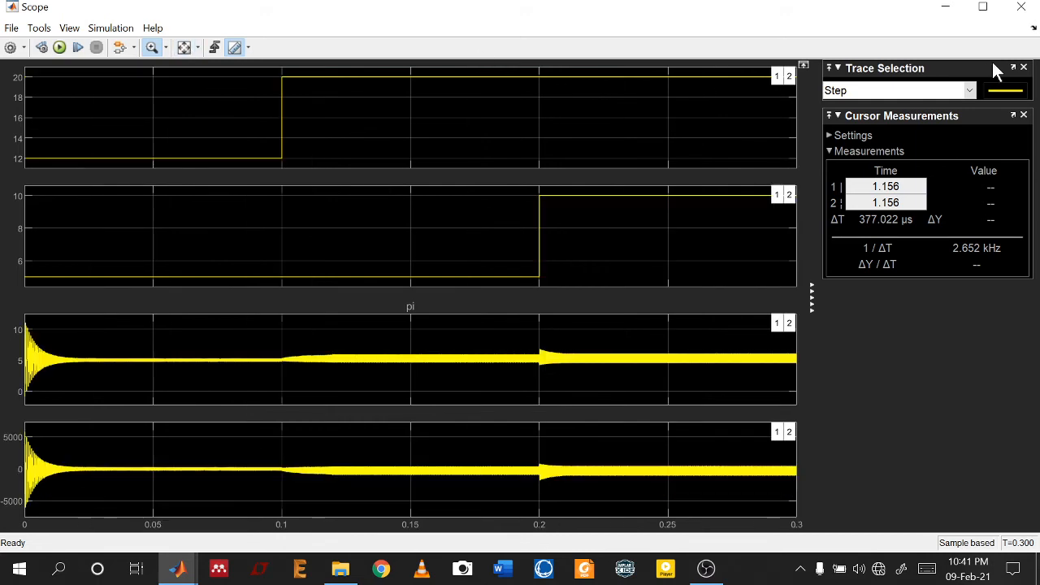
left_click(1021, 6)
Set the PID Controller's proportional gain to 100 and rerun the model
double_click(519, 492)
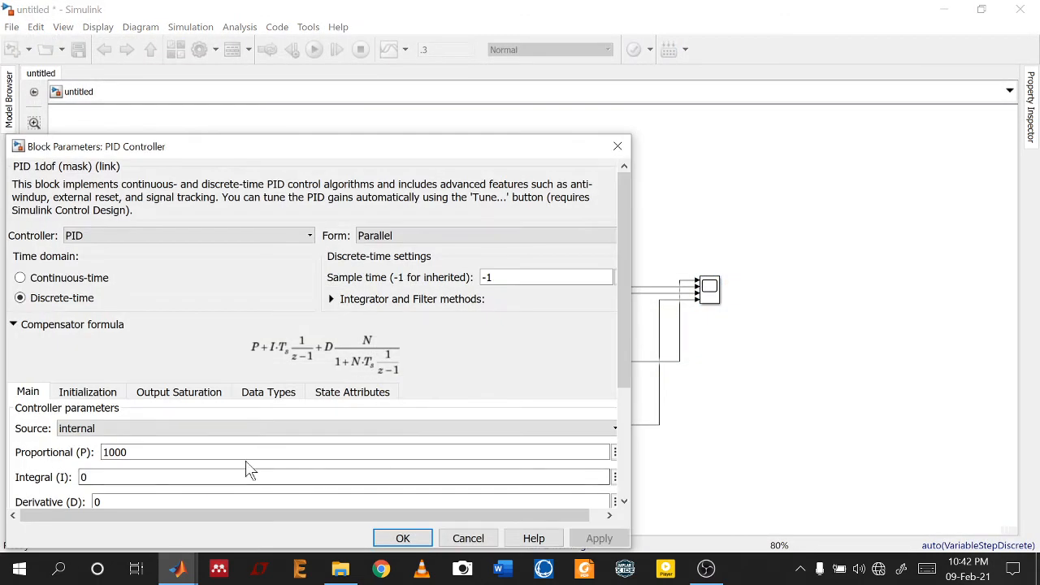
double_click(113, 452)
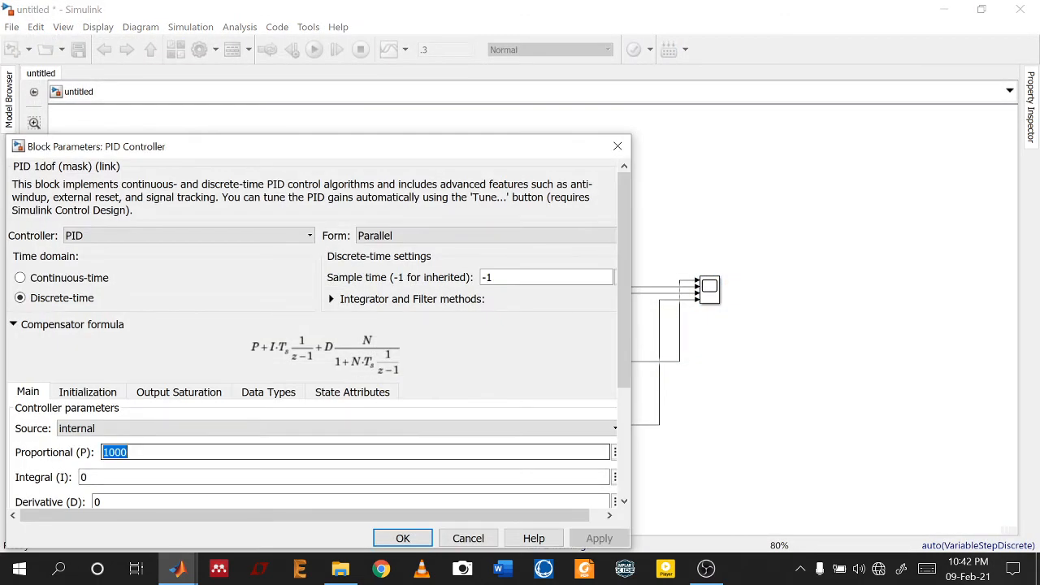
left_click(127, 452)
key("BackSpace")
key("Return")
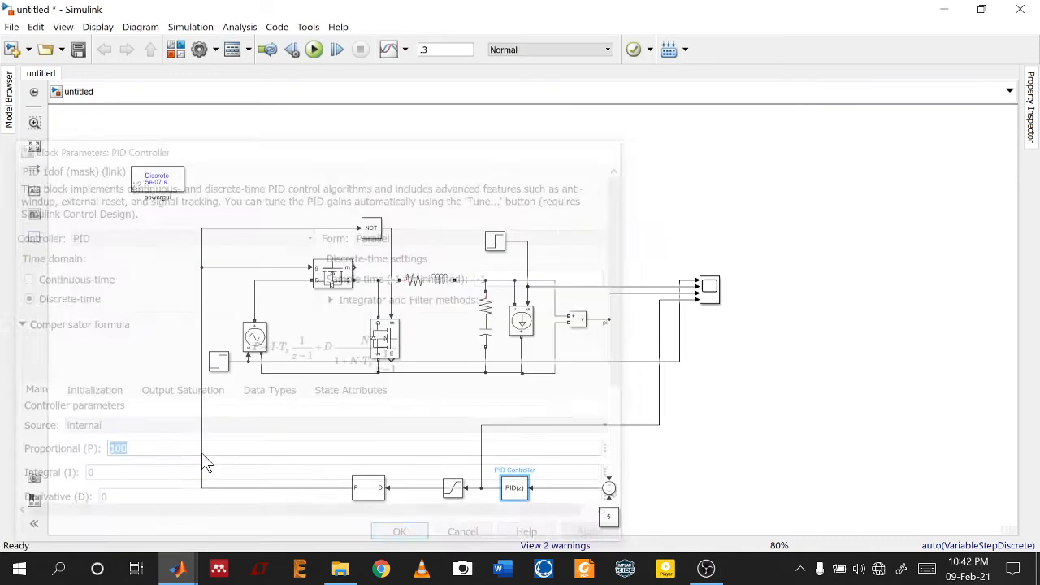
left_click(314, 50)
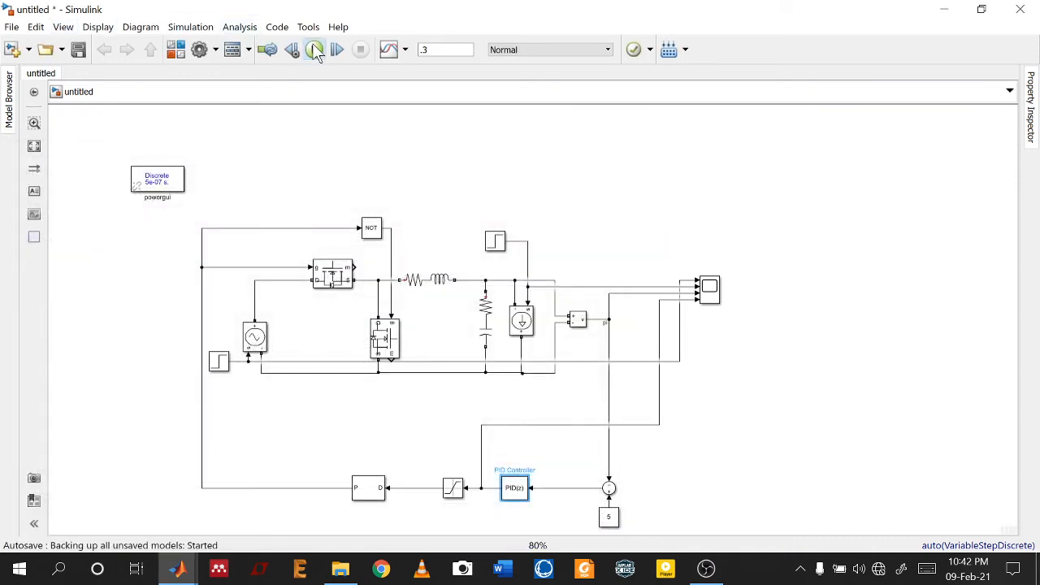
Examine the PID output oscillation just after the input step in the Scope, down to one cycle, and restore the view
double_click(712, 299)
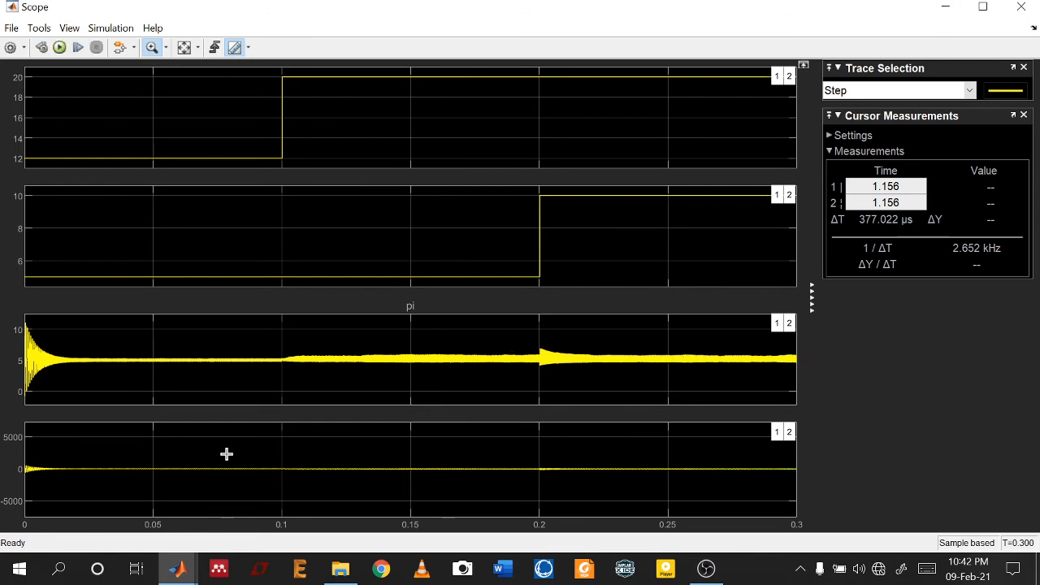
left_click_drag(251, 460, 387, 477)
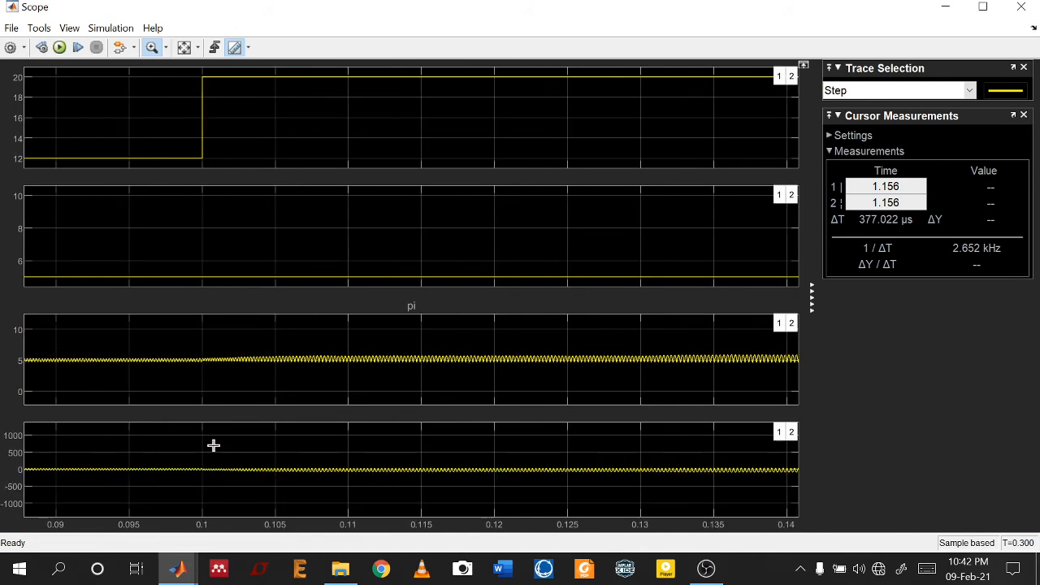
left_click_drag(235, 453, 345, 484)
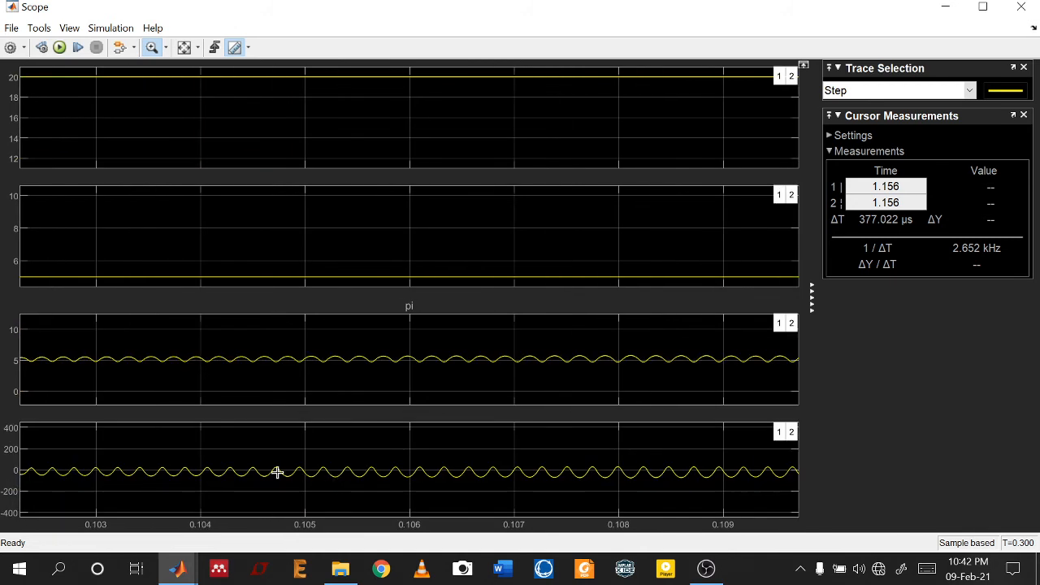
left_click_drag(216, 461, 316, 487)
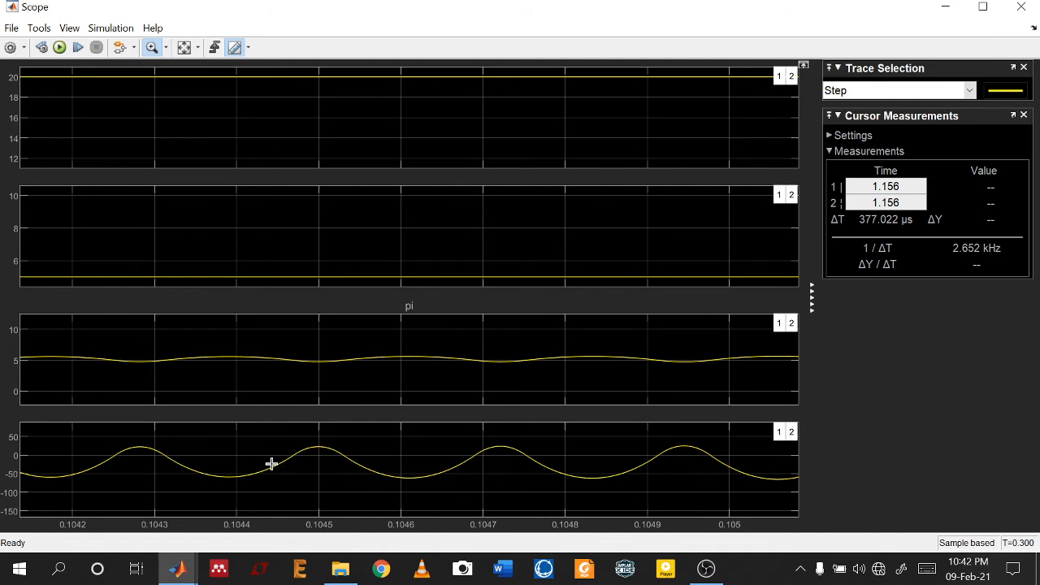
left_click_drag(115, 437, 246, 491)
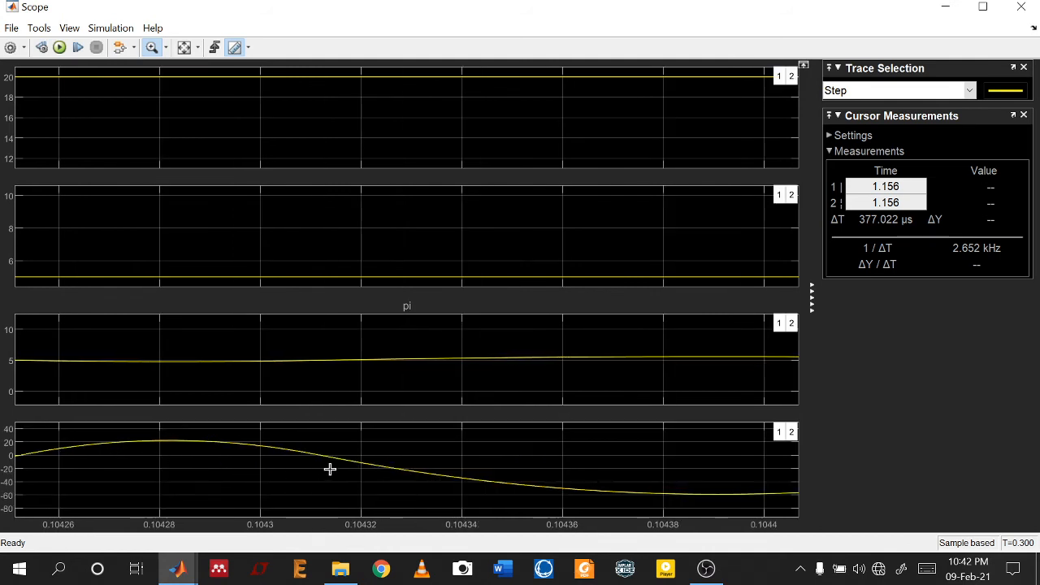
right_click(464, 476)
left_click(519, 501)
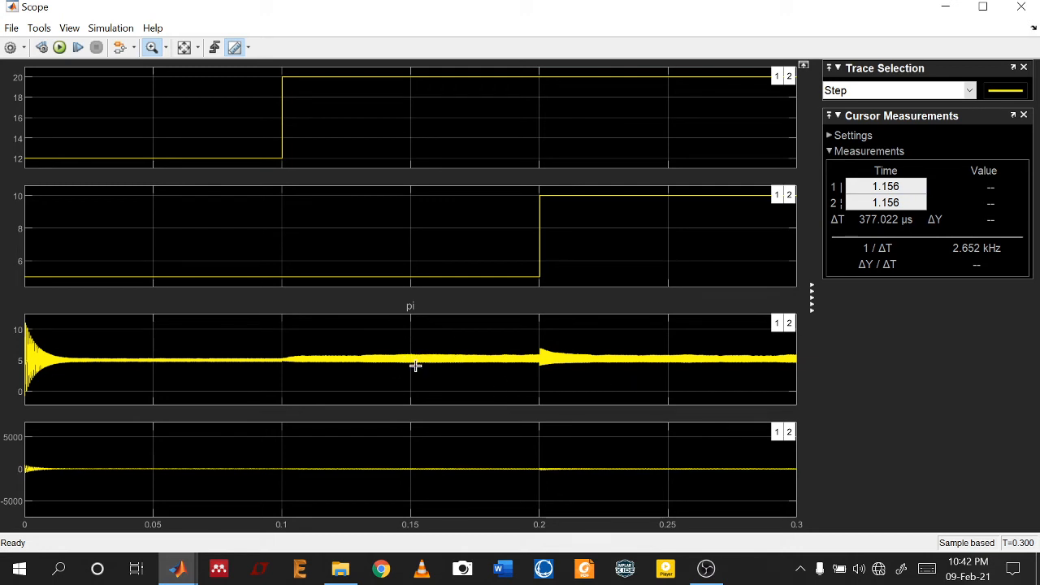
Set the PID Controller's proportional gain to 10 and rerun the model
left_click(946, 10)
left_click(511, 492)
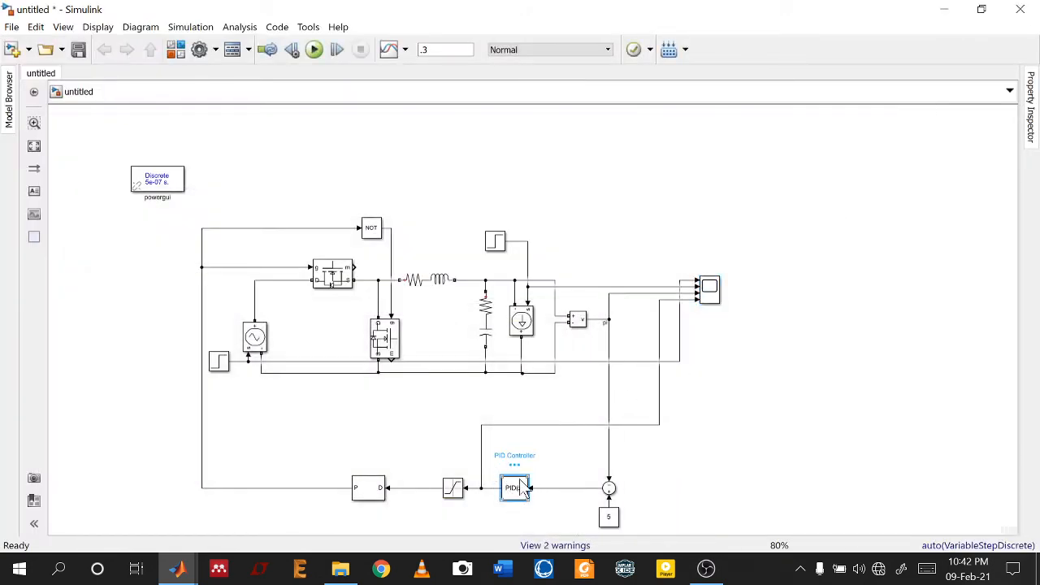
double_click(522, 487)
double_click(111, 452)
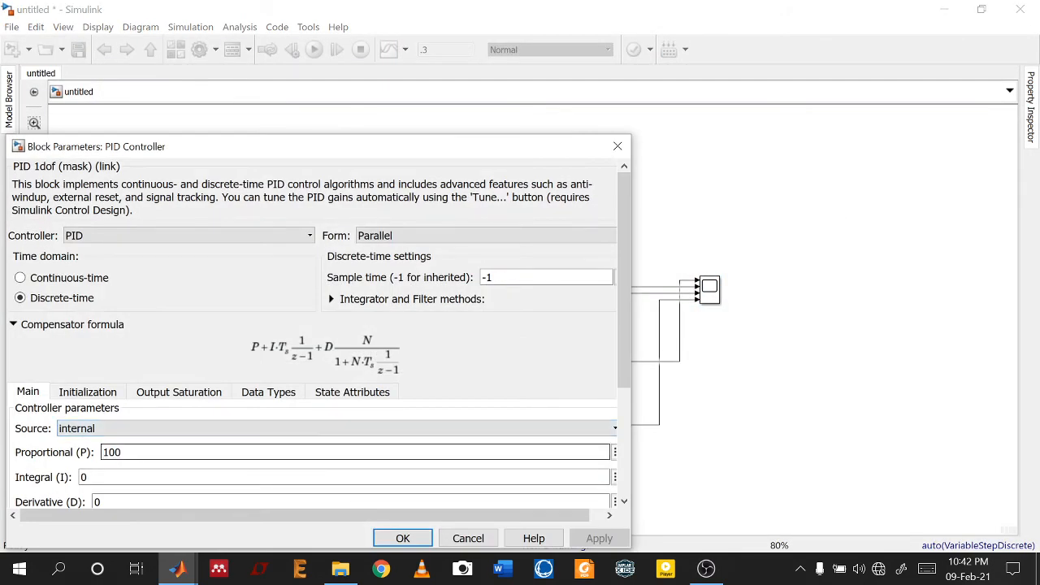
key("BackSpace")
key("Return")
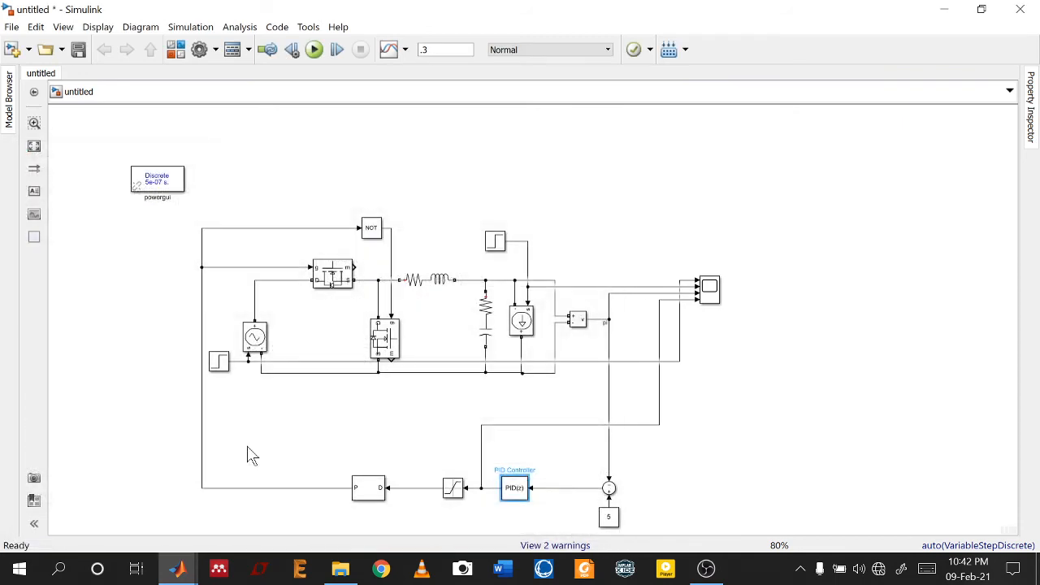
left_click(314, 49)
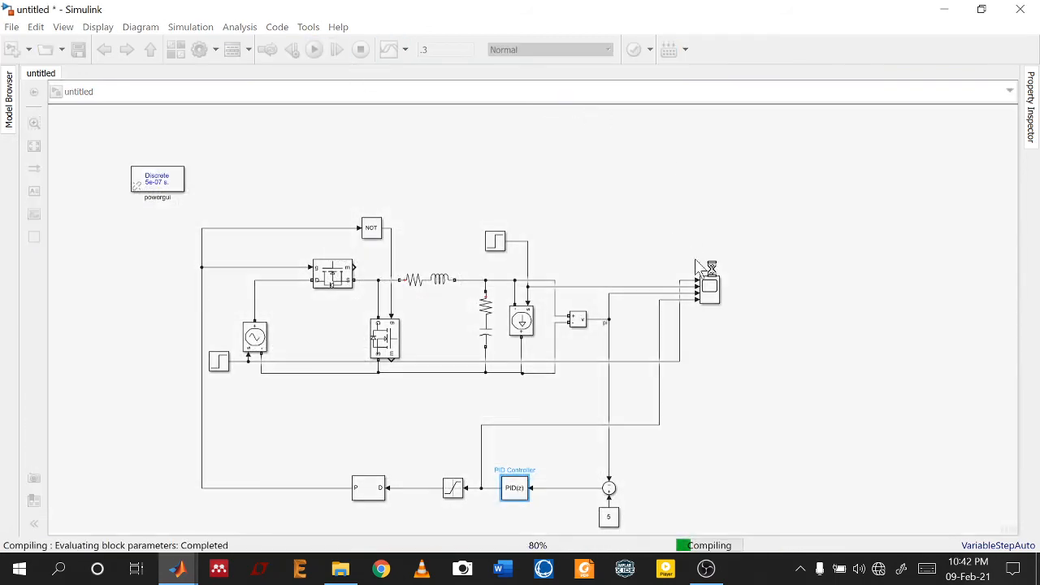
Examine the output voltage and PID output near 0.0688 s in the Scope, scaling the Y axes to fit
double_click(710, 289)
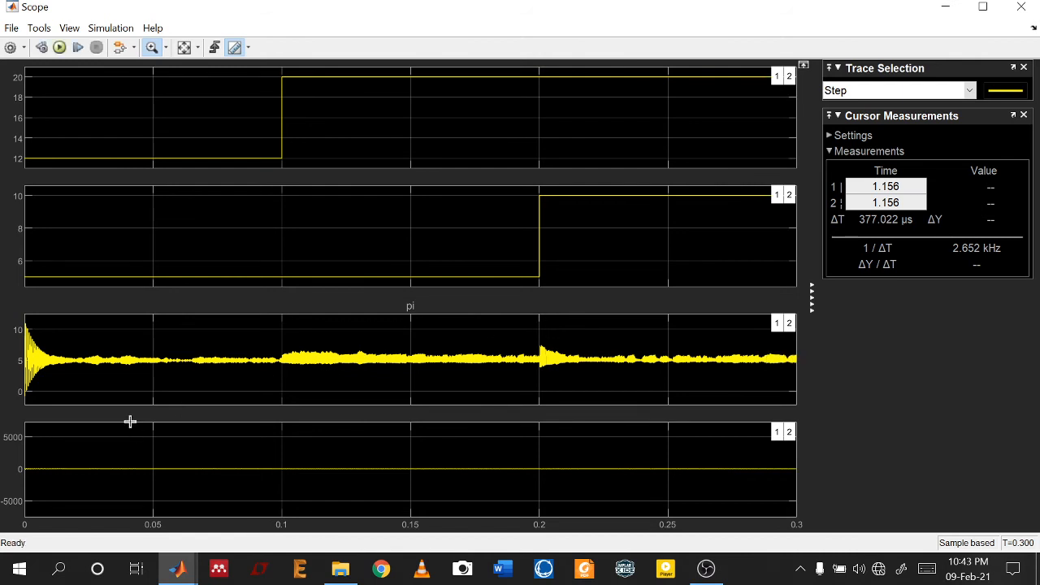
left_click_drag(185, 471, 229, 483)
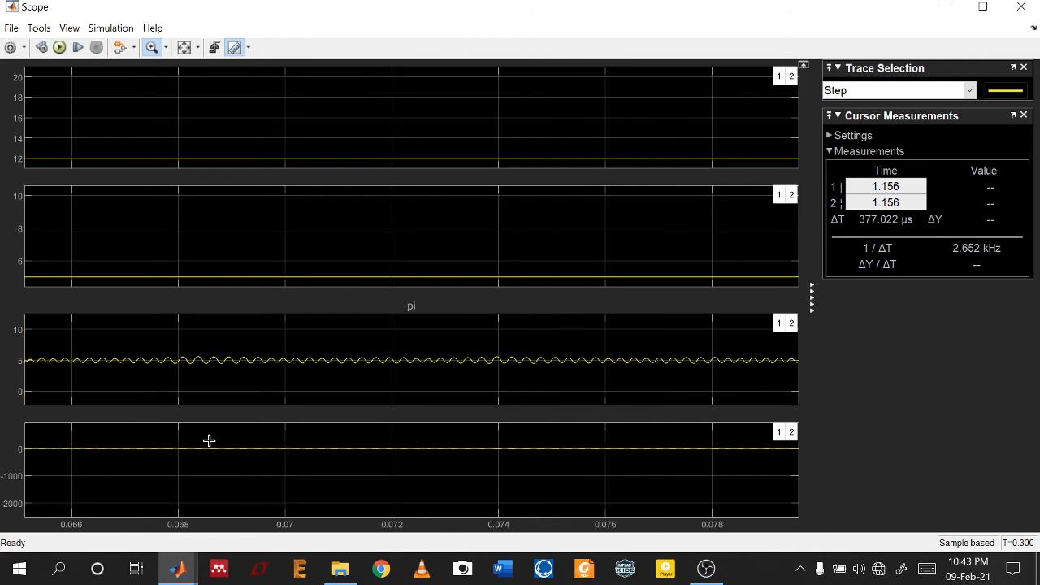
left_click_drag(209, 440, 255, 476)
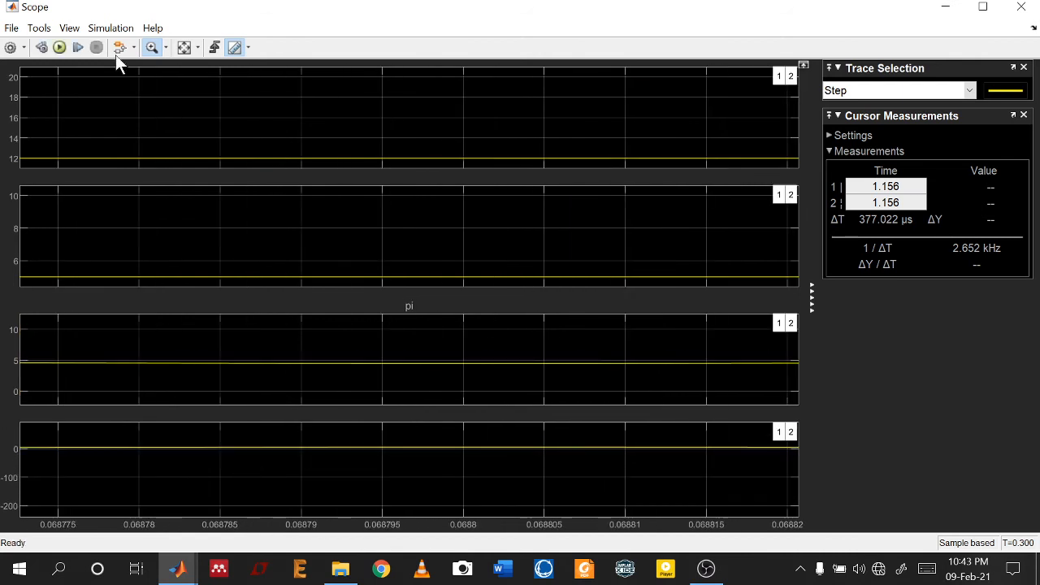
left_click(186, 85)
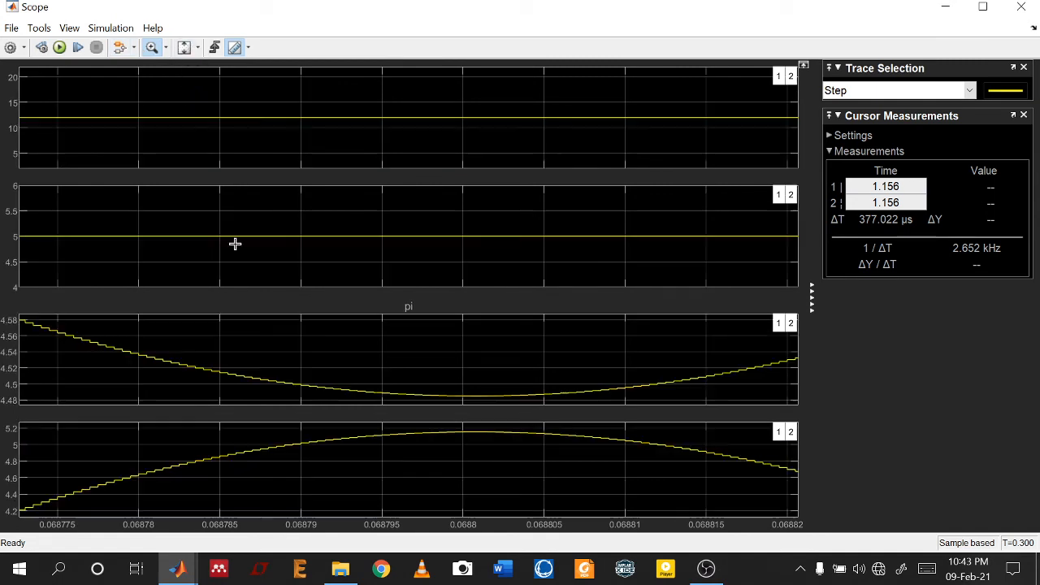
Restore the Scope's zoomed view and scale its X and Y axes to fit, then go back to the model
right_click(329, 477)
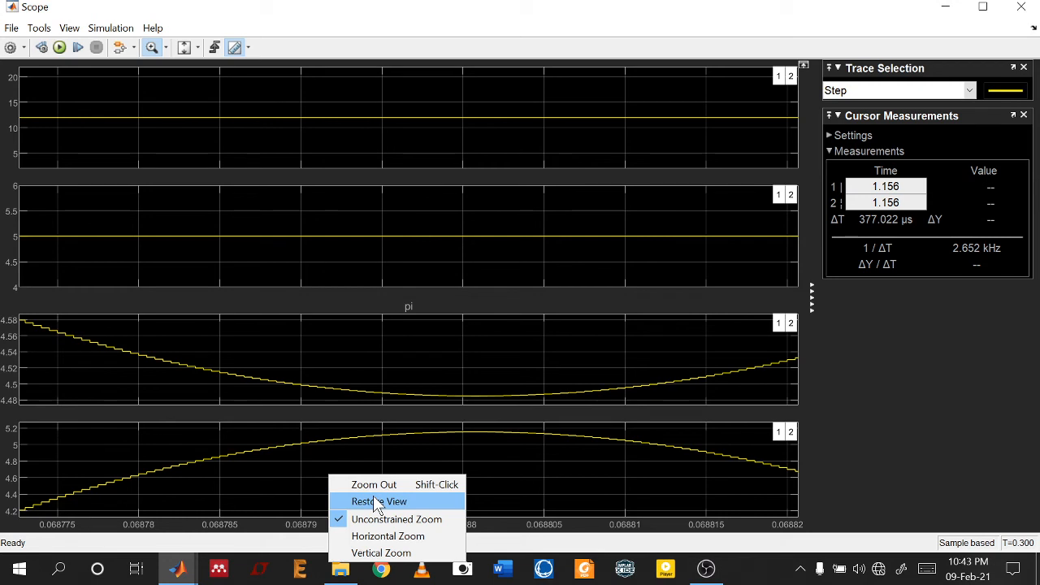
left_click(378, 502)
right_click(300, 371)
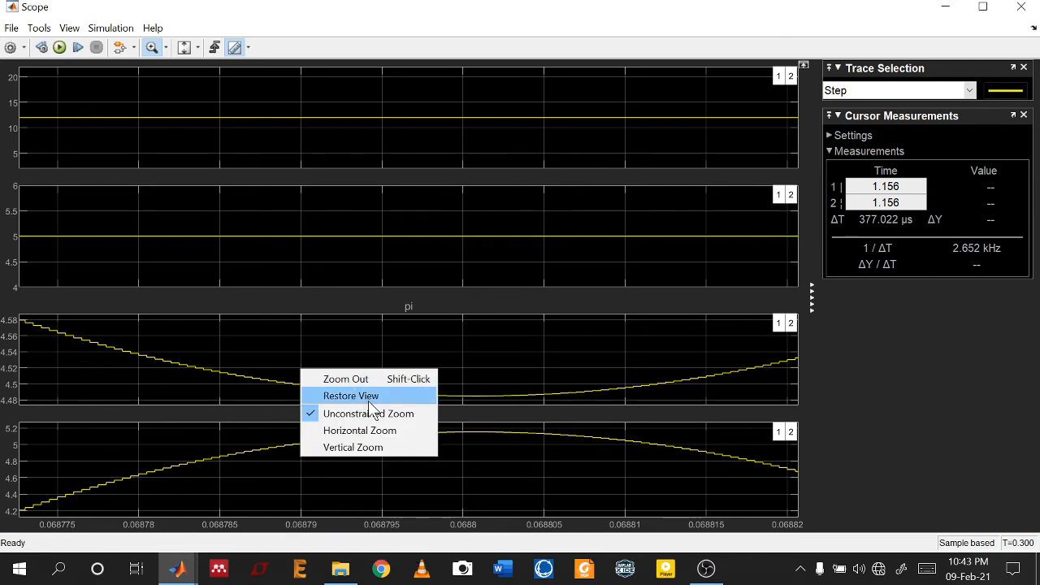
left_click(198, 47)
left_click(197, 47)
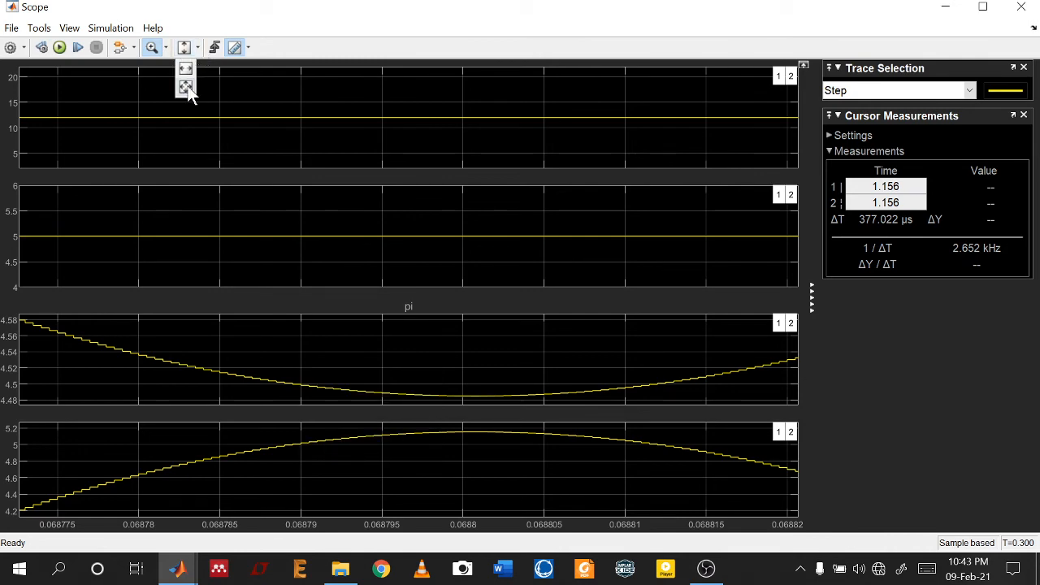
left_click(186, 88)
left_click(945, 7)
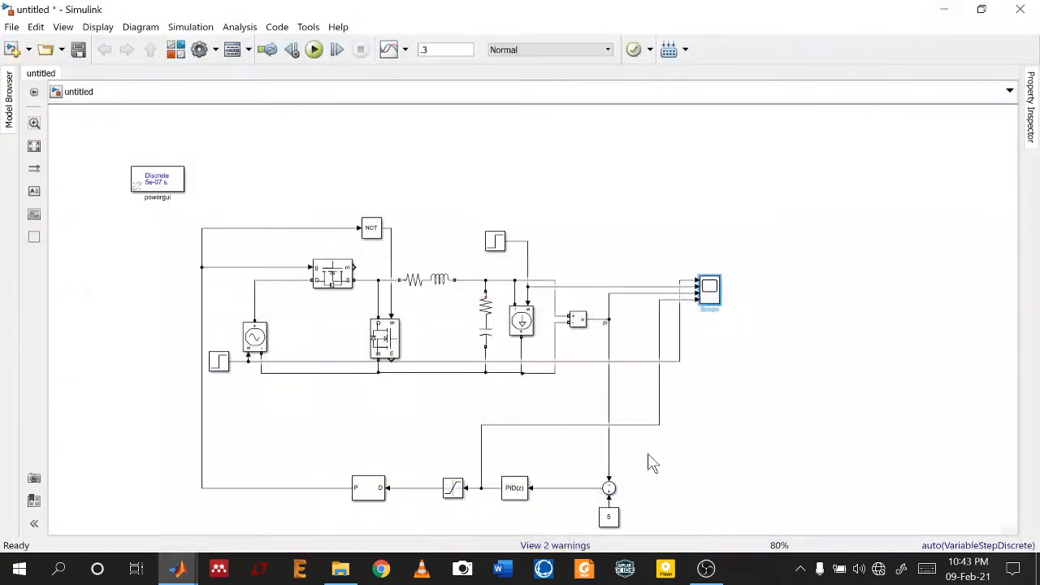
Set the PID Controller's proportional gain to 5 and rerun the model
left_click(519, 495)
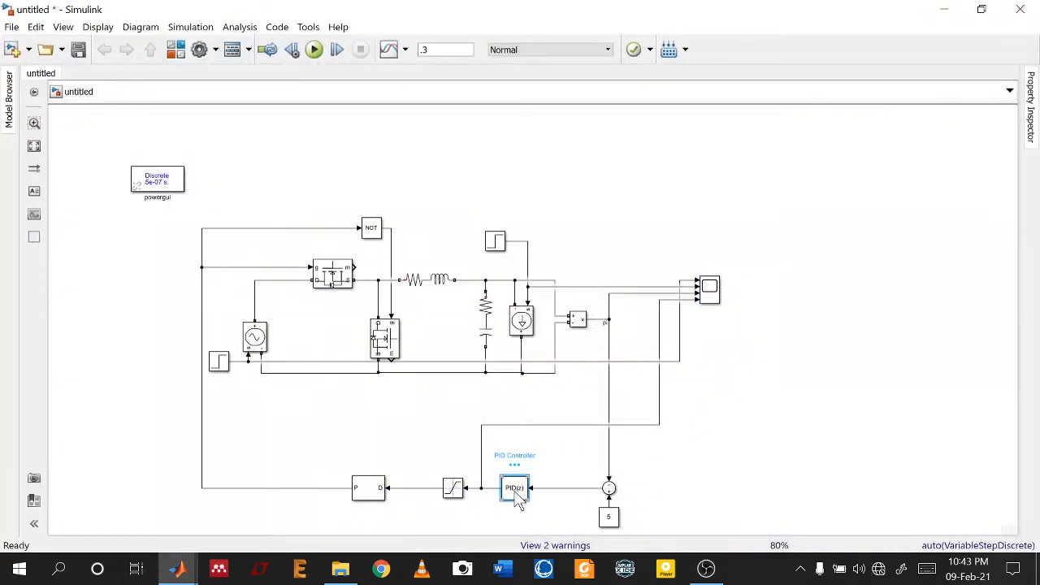
double_click(518, 496)
double_click(177, 452)
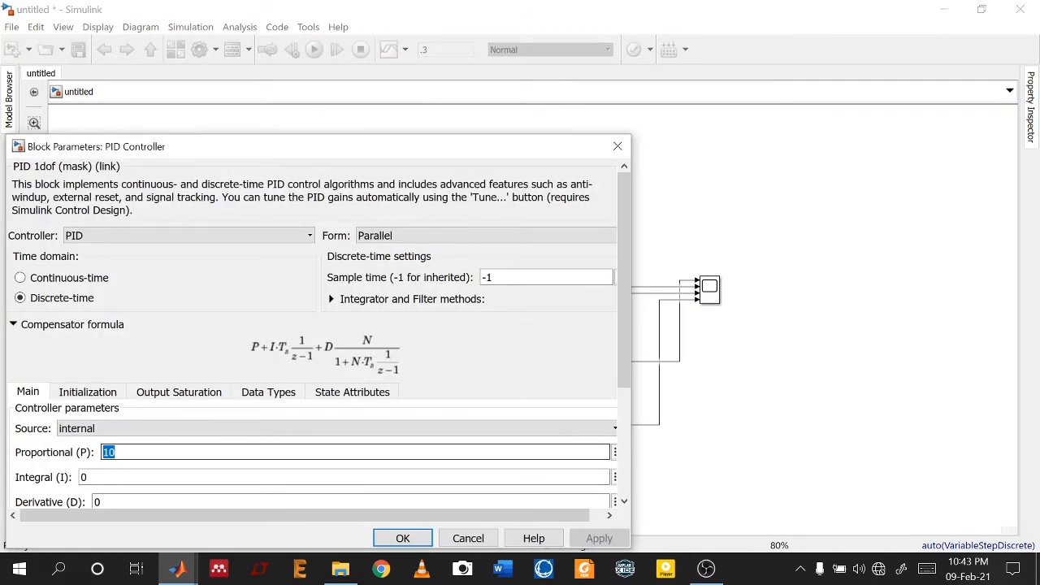
type("5")
key("Return")
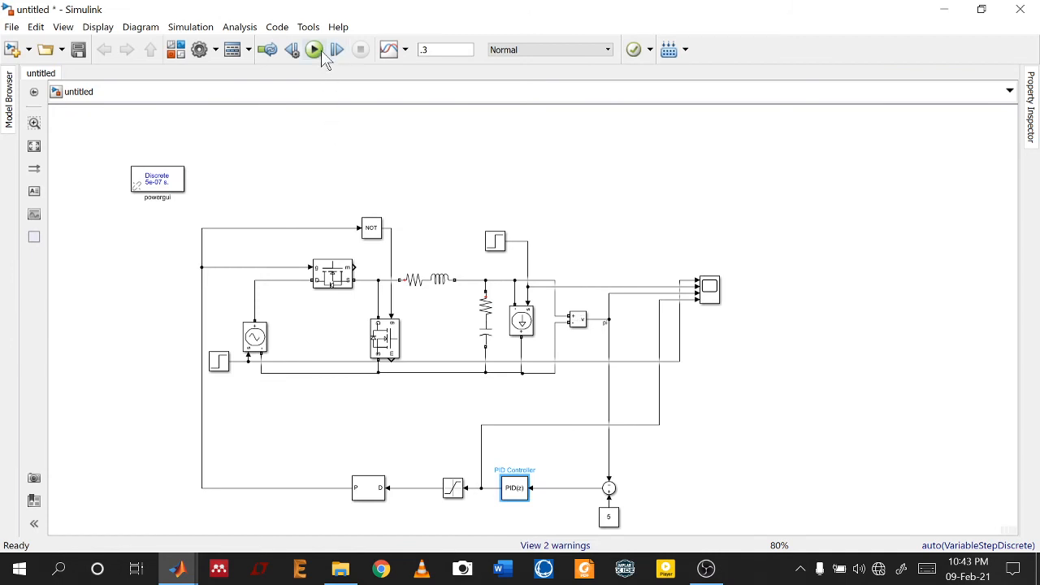
left_click(316, 51)
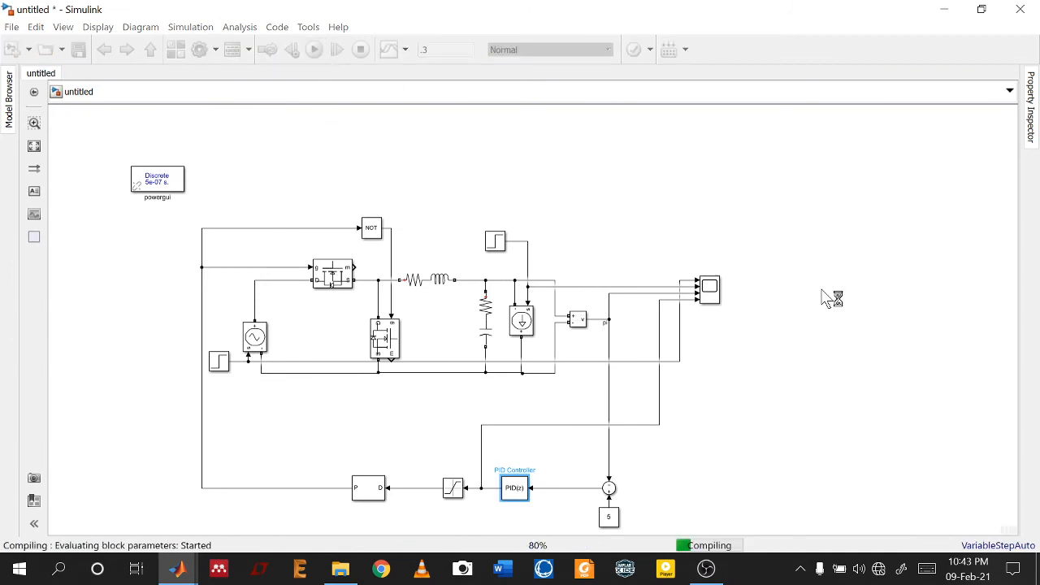
Examine the output voltage and PID output in the Scope from about 0.116 to 0.136 s, after scaling the axes to fit
double_click(709, 293)
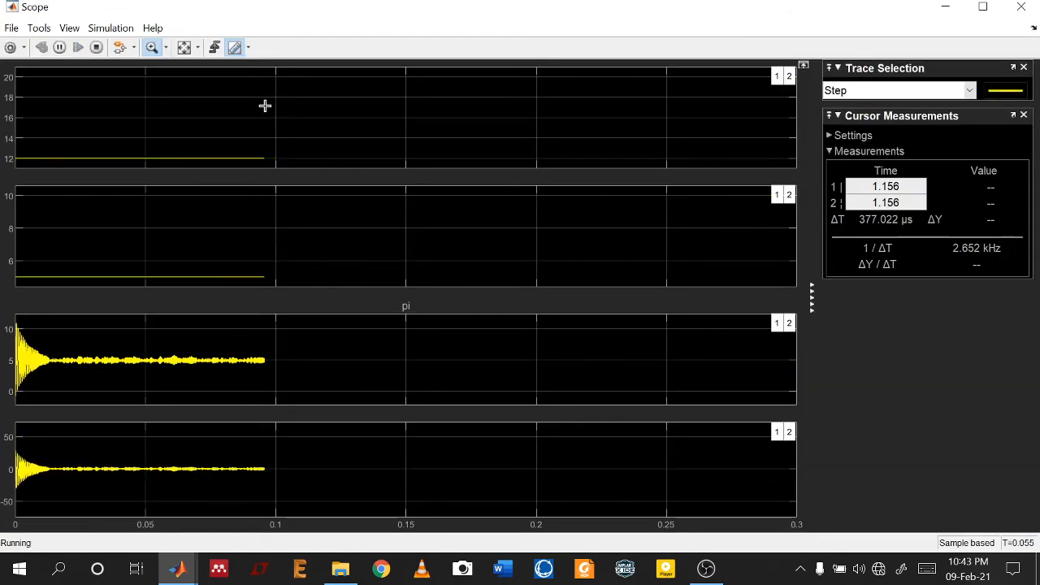
left_click(185, 47)
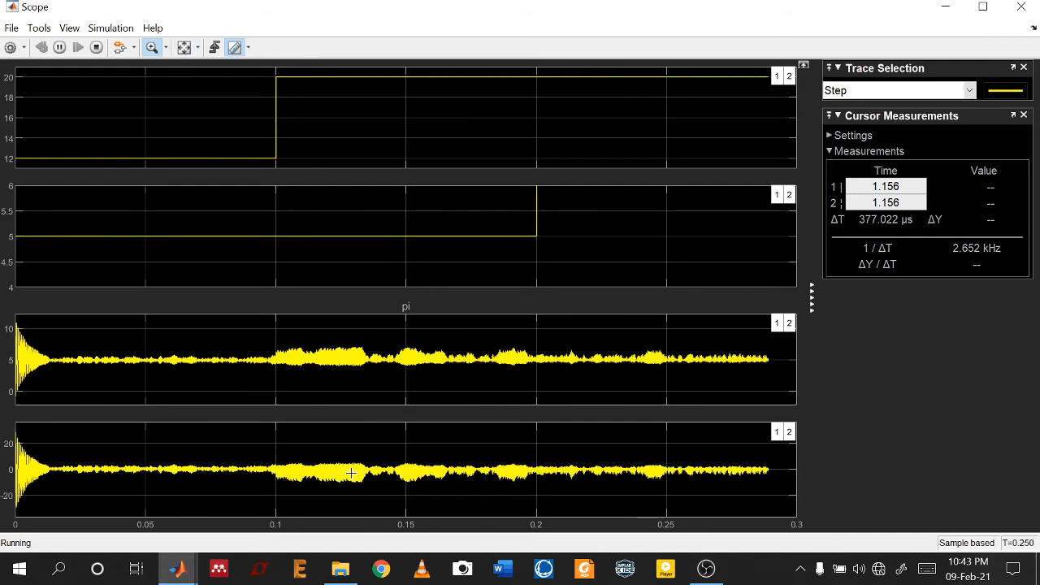
left_click_drag(317, 460, 369, 486)
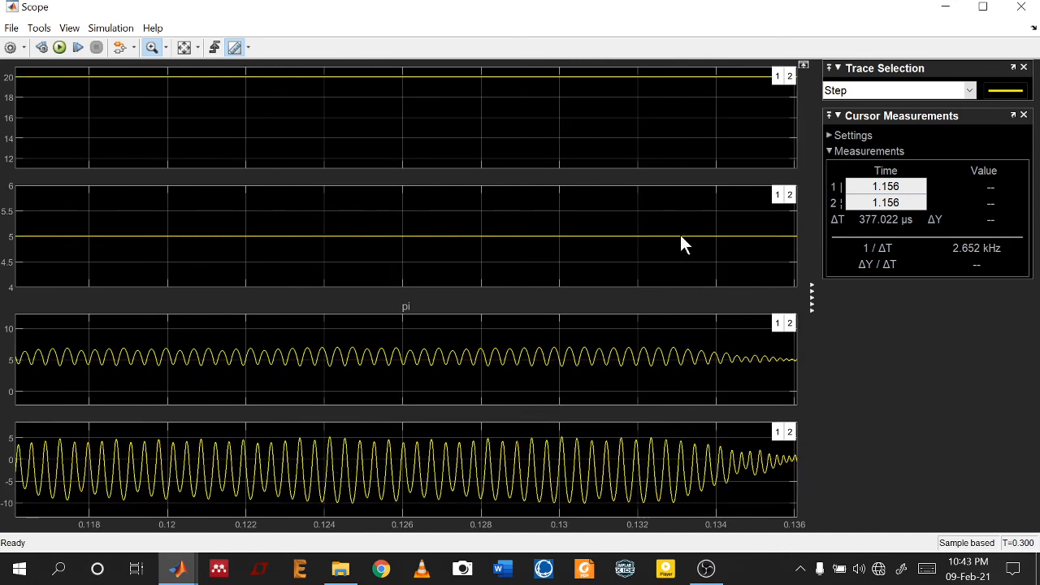
left_click(947, 7)
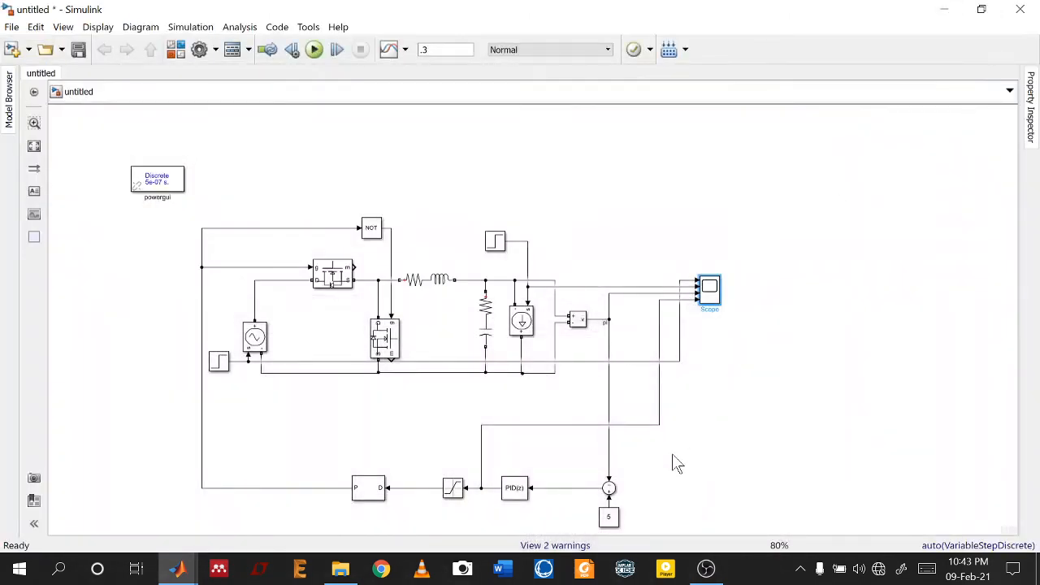
double_click(709, 294)
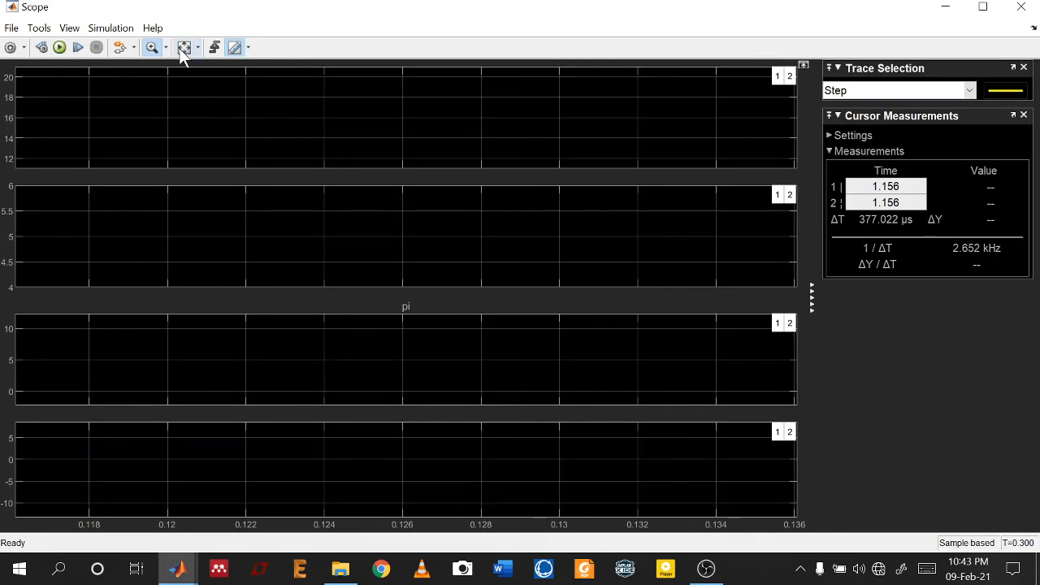
left_click(947, 7)
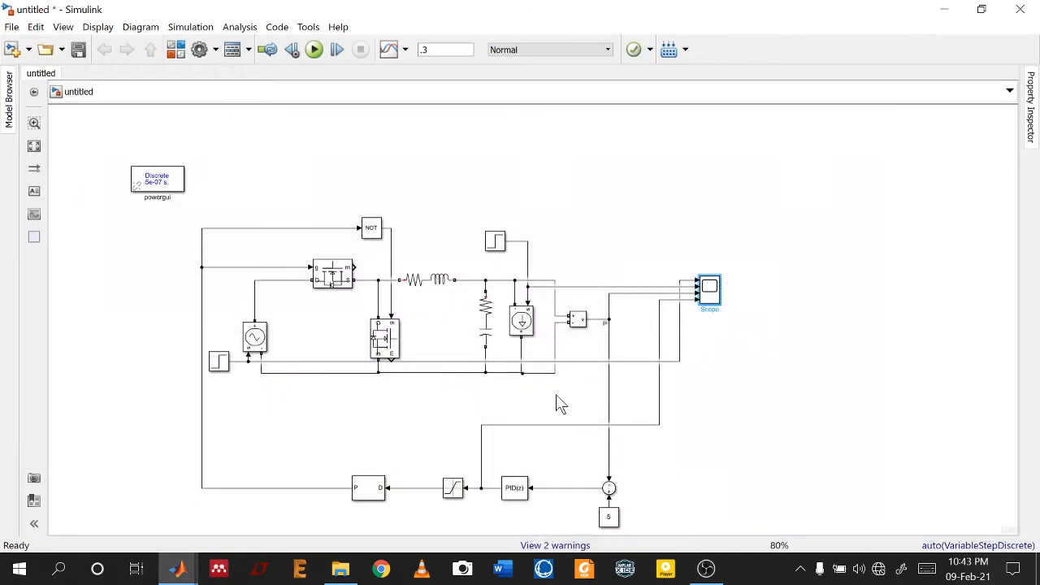
Set the PID Controller's proportional gain to 1 and rerun the model
left_click(520, 491)
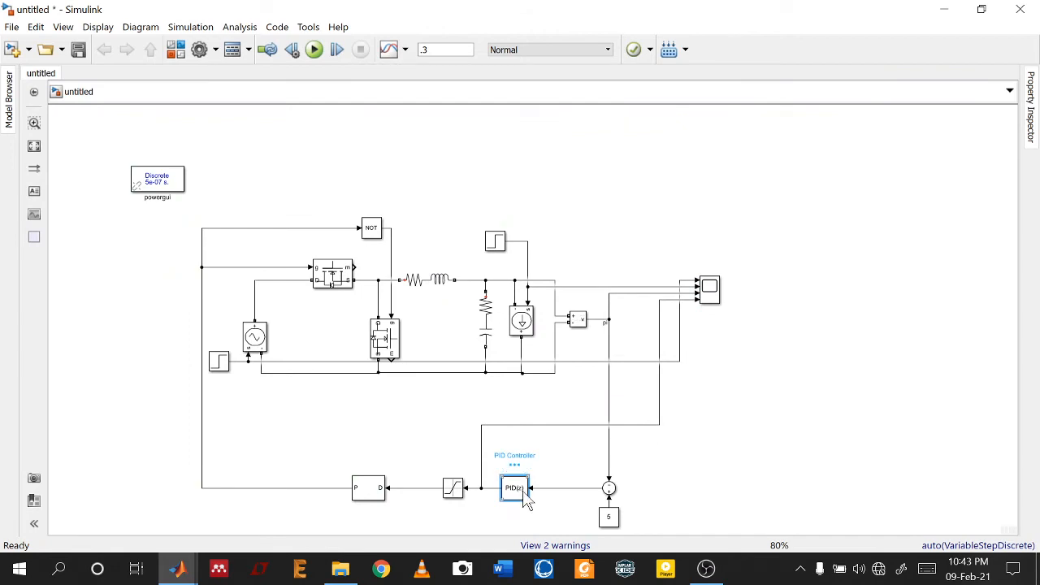
double_click(524, 498)
double_click(191, 451)
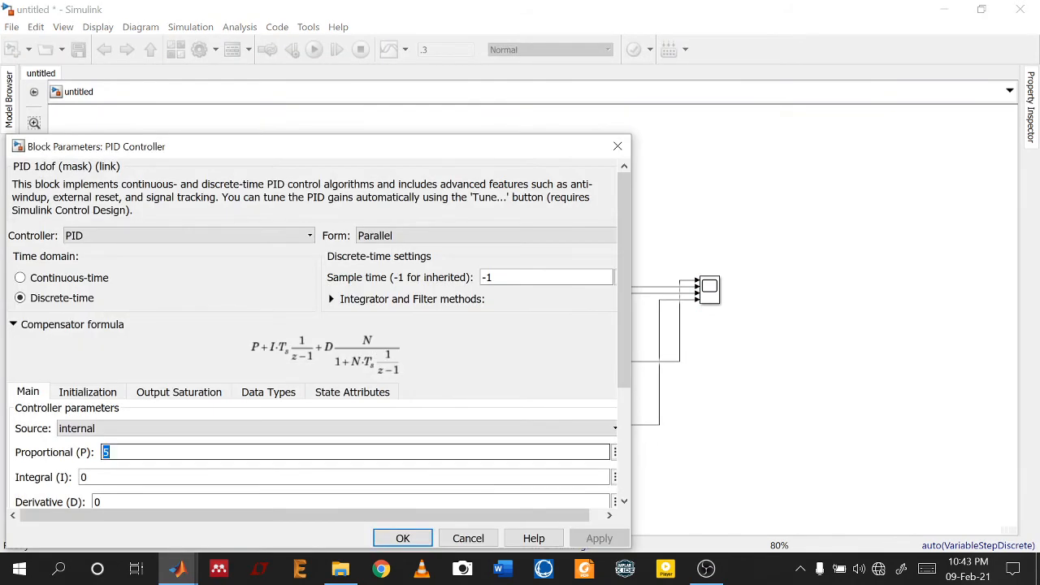
key("Return")
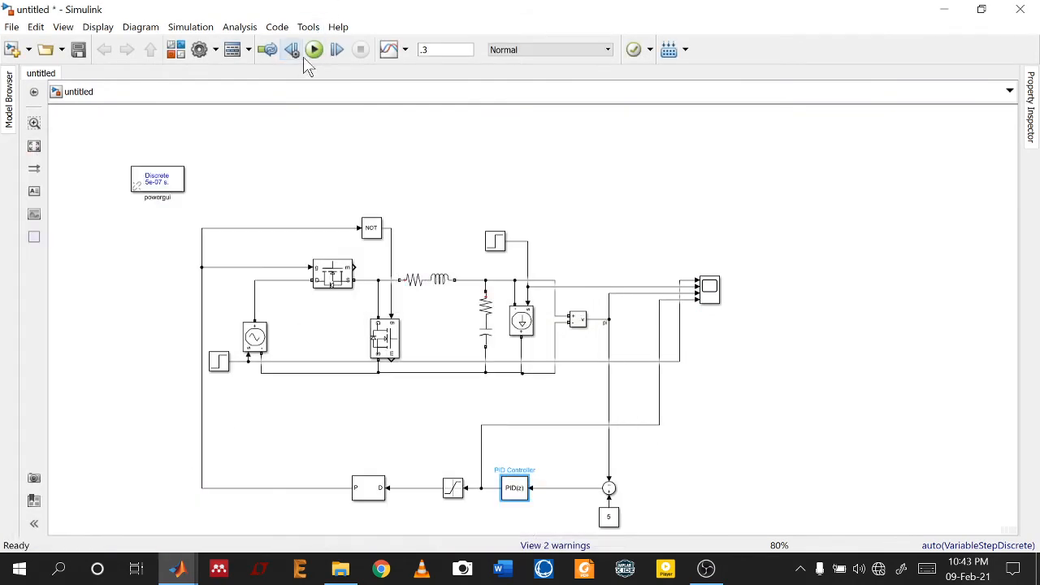
left_click(314, 49)
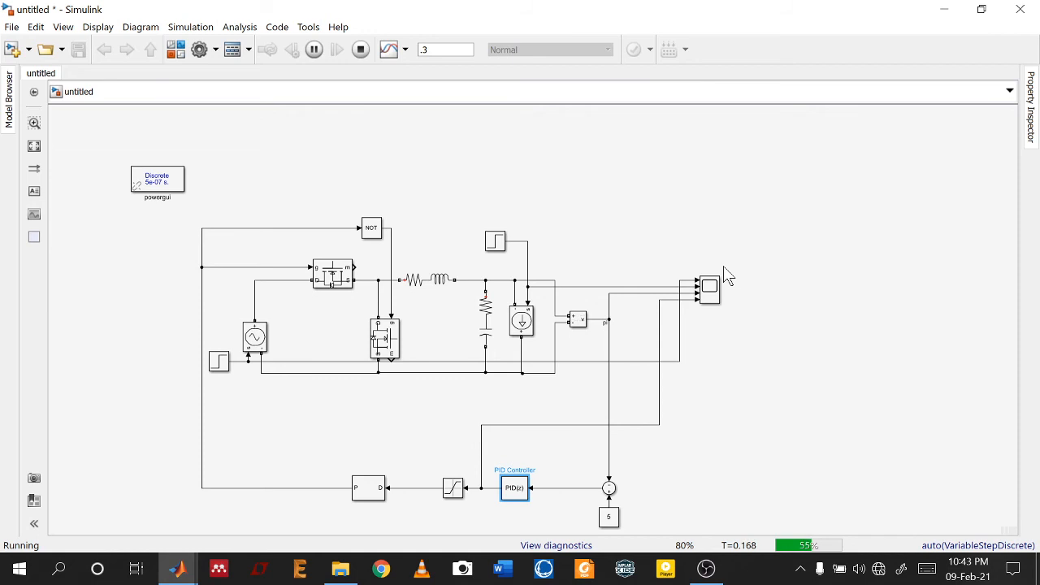
Examine the output voltage oscillation after the load step in the Scope, from about 0.22 to 0.27 s
double_click(718, 297)
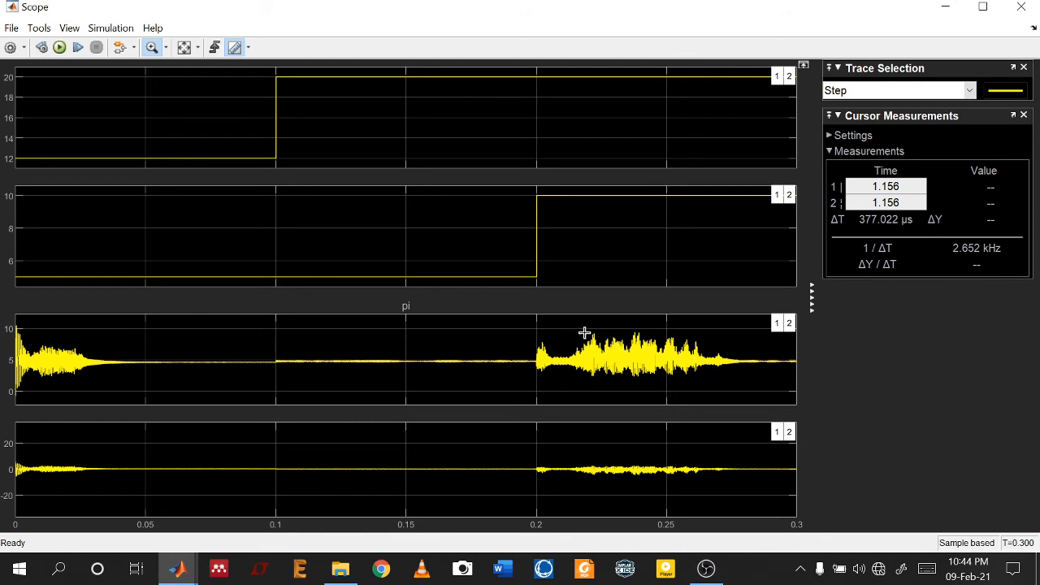
left_click_drag(585, 333, 720, 387)
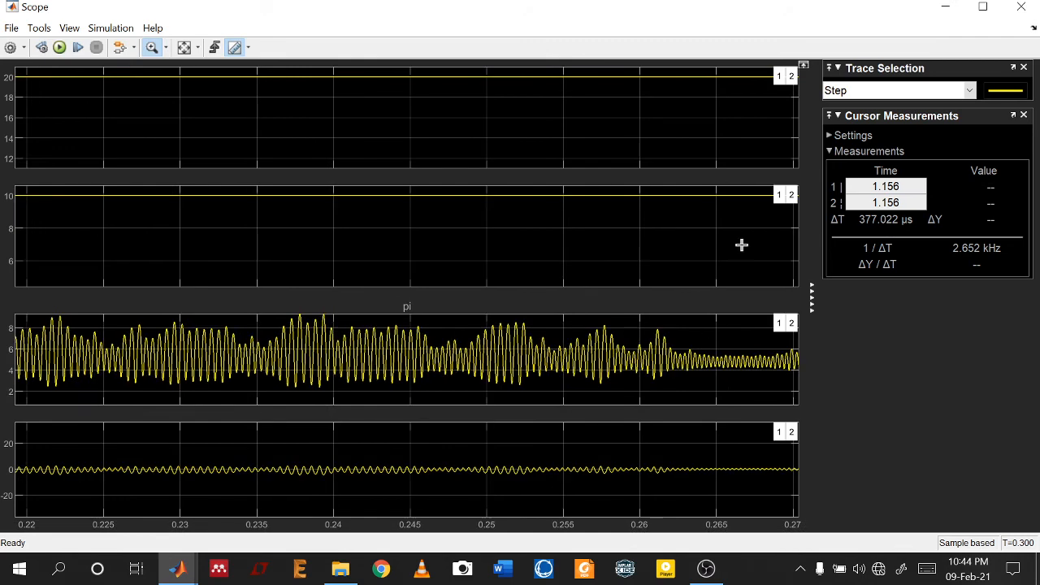
left_click(1020, 7)
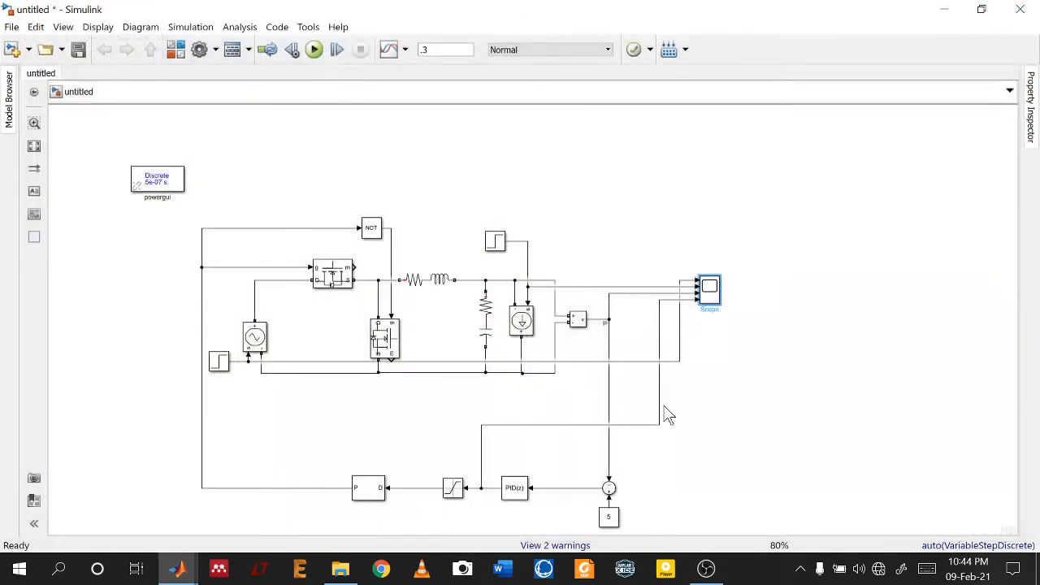
Set the PID Controller's proportional gain to 0.5 and rerun the model
double_click(515, 490)
double_click(106, 452)
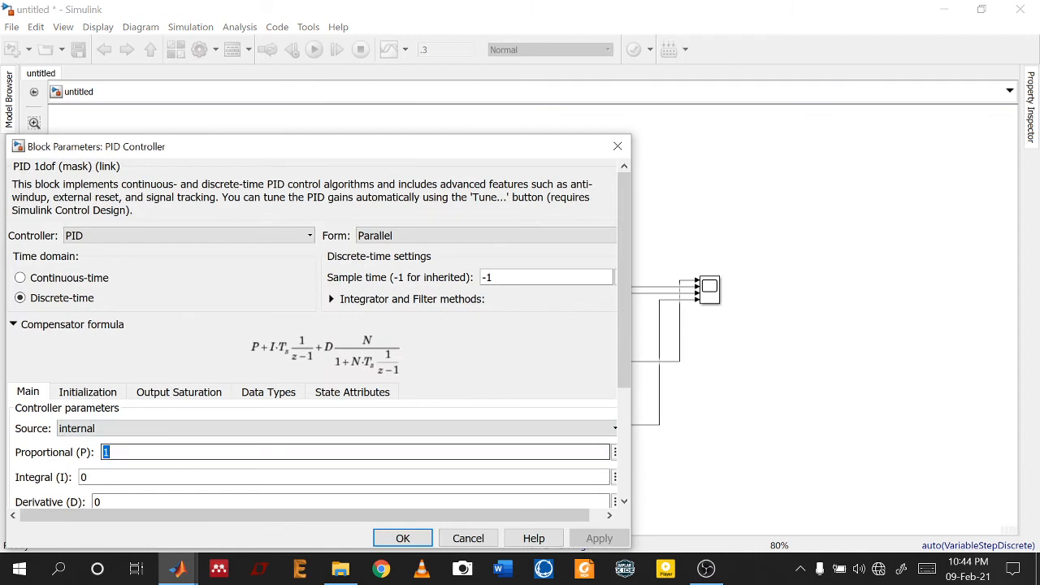
type(".5")
key("Return")
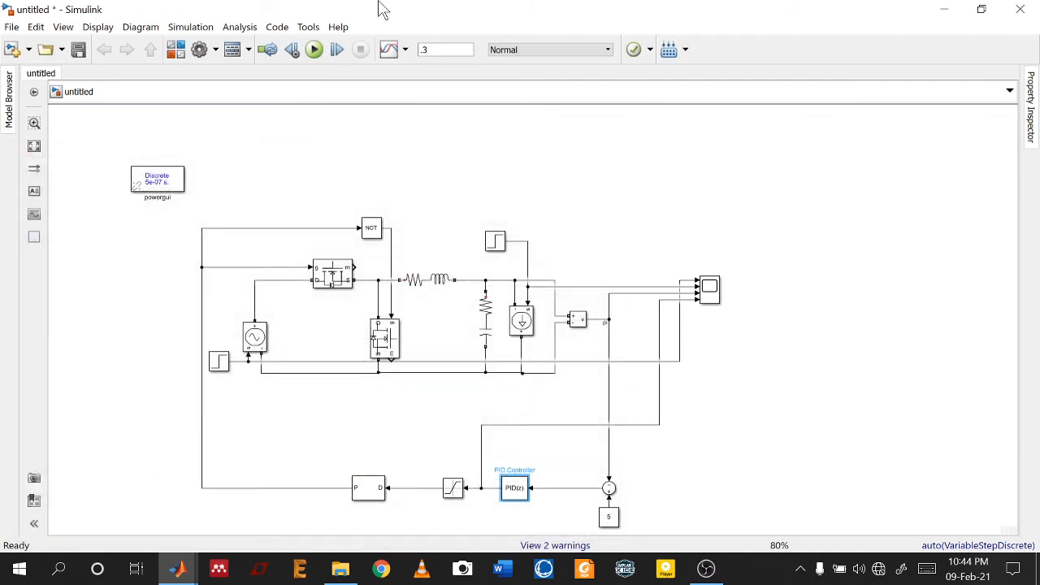
left_click(316, 51)
Examine the output voltage ripple near 0.055 s in the Scope, restore the full view and scale the axes to fit
left_click(712, 299)
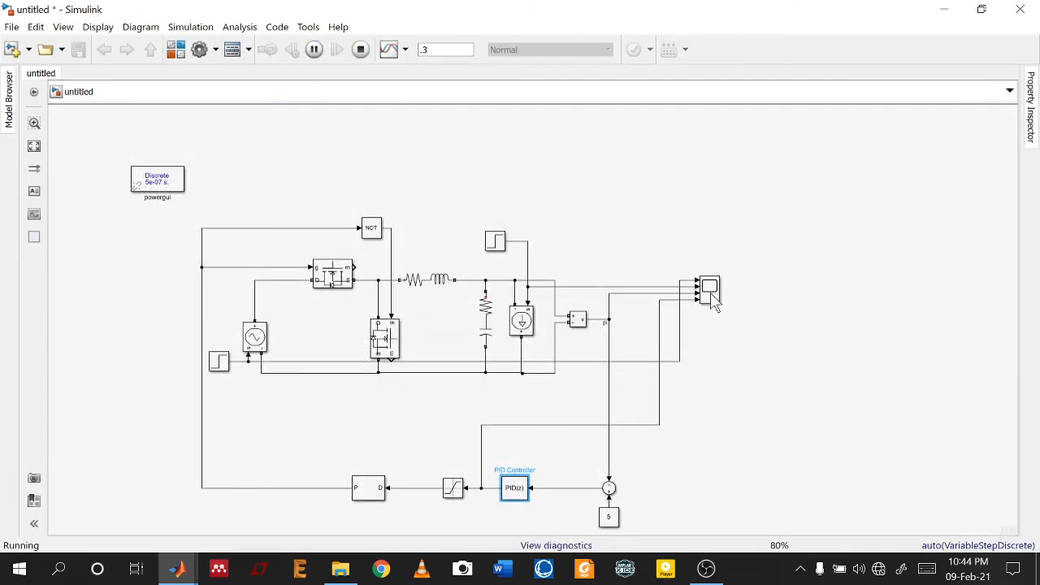
double_click(712, 297)
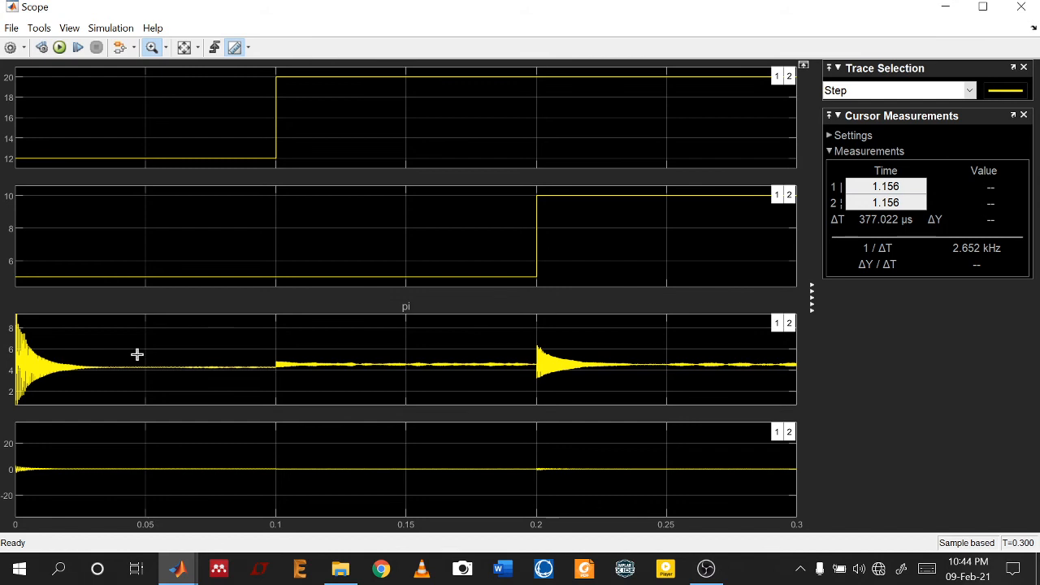
left_click_drag(127, 354, 243, 390)
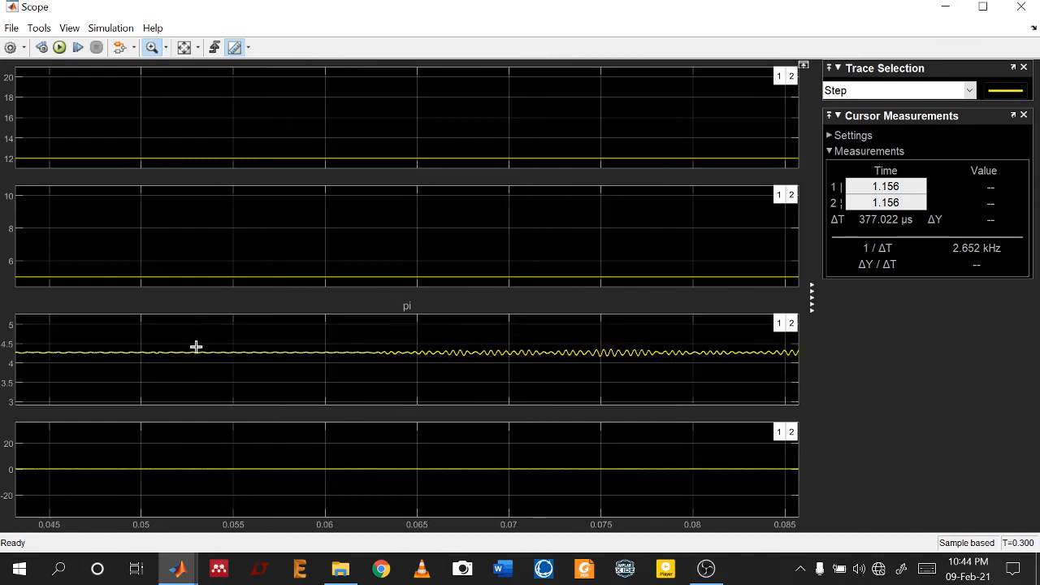
left_click_drag(195, 347, 267, 369)
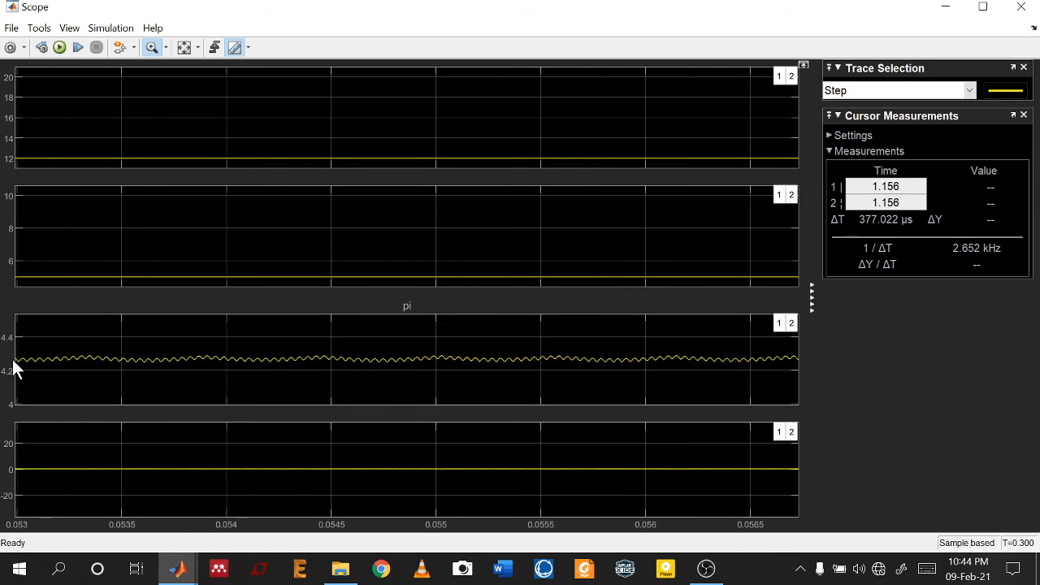
right_click(266, 375)
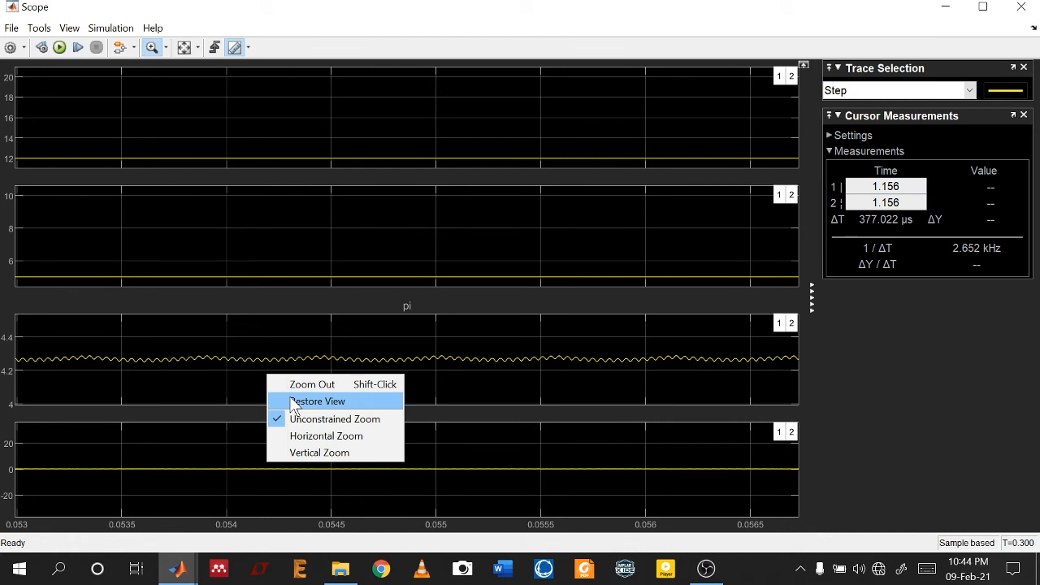
left_click(294, 401)
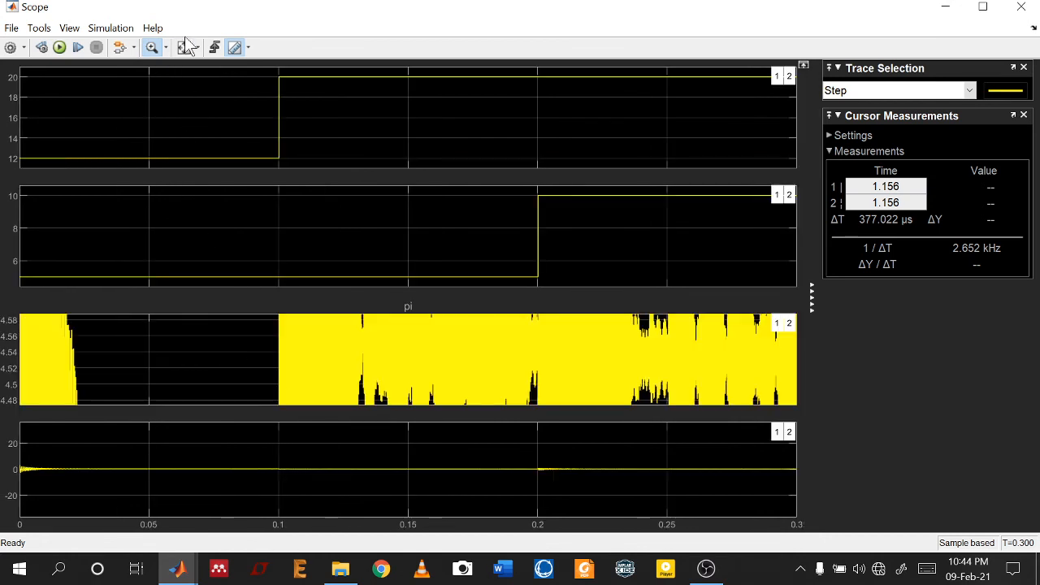
left_click(185, 50)
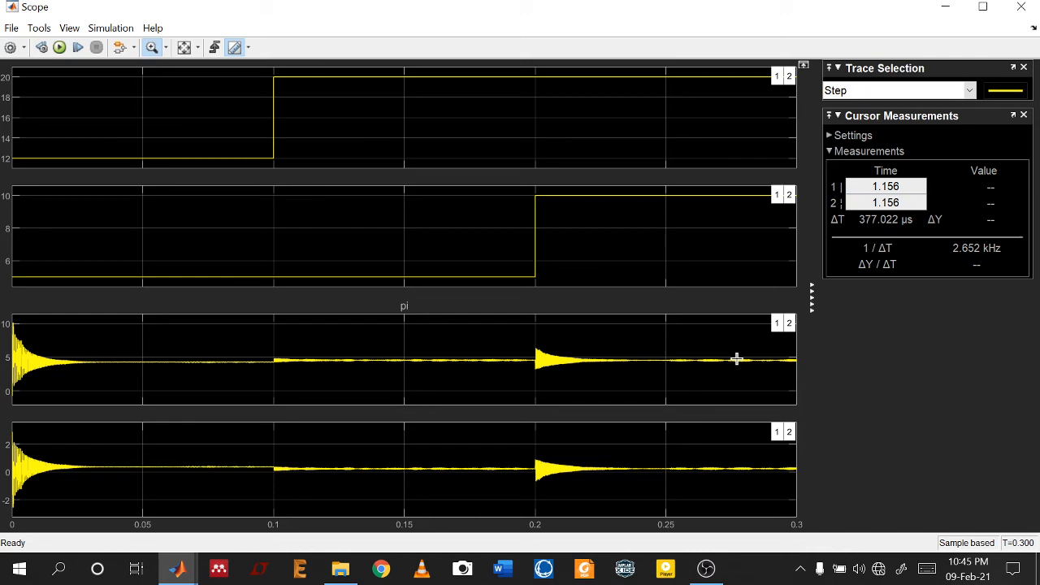
left_click(945, 7)
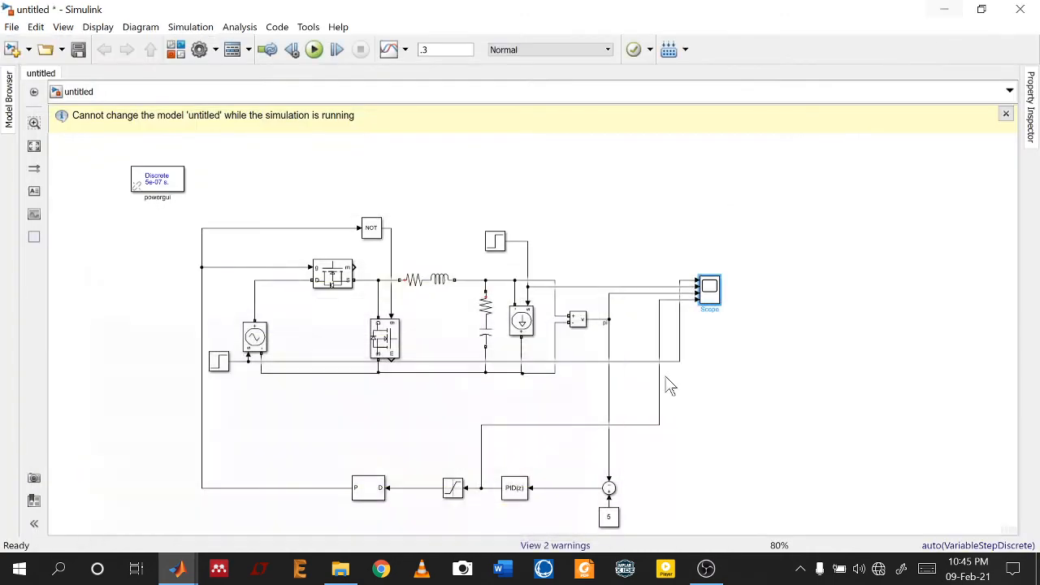
Set the PID Controller's integral gain to 0.5 and rerun the model
left_click(513, 497)
double_click(512, 489)
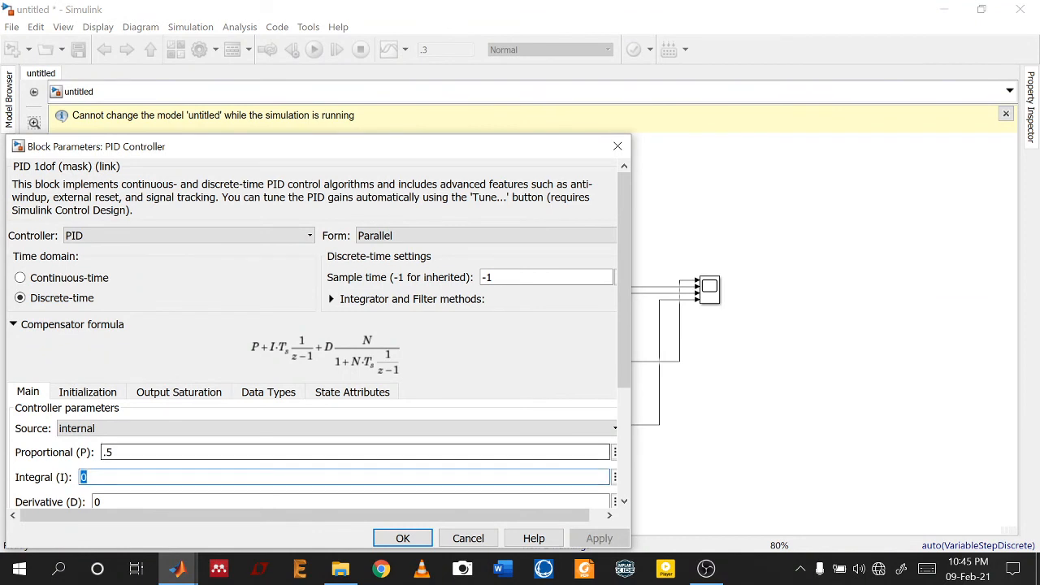
key("BackSpace")
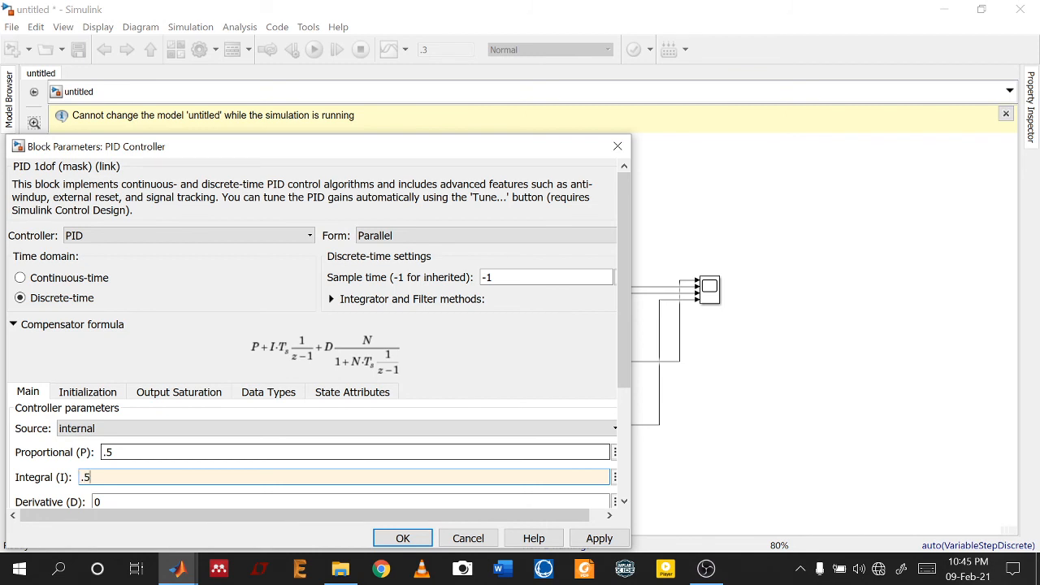
left_click(596, 539)
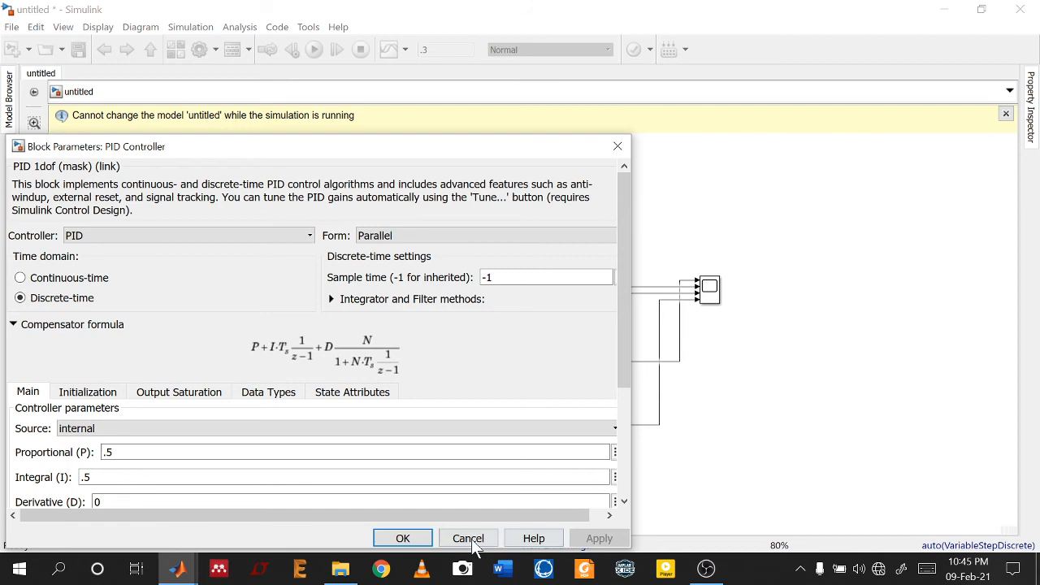
left_click(403, 539)
left_click(327, 49)
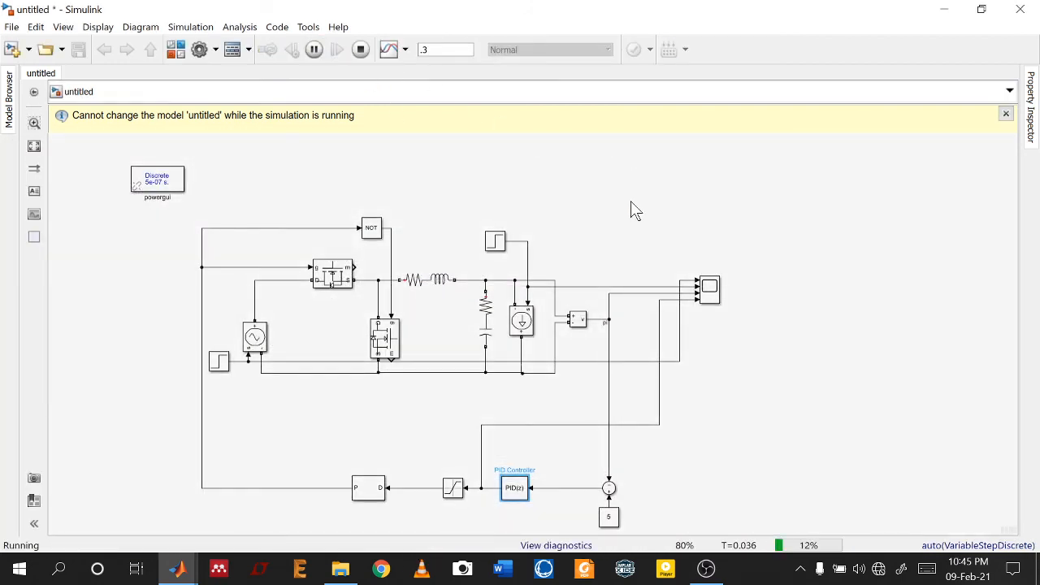
Check the response in the Scope, set the PID Controller's integral gain to 1 and rerun the model
double_click(711, 299)
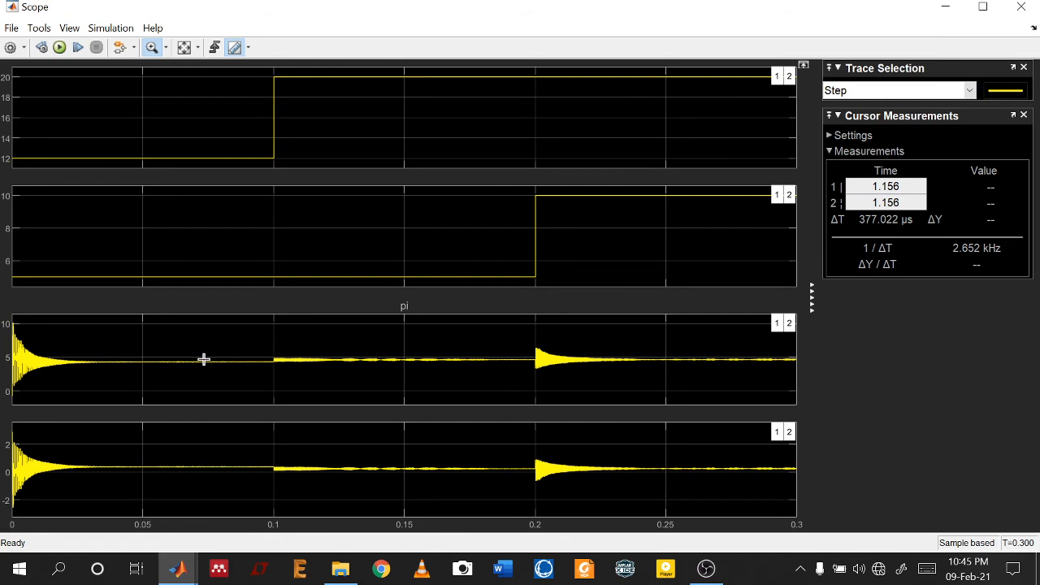
left_click(1021, 7)
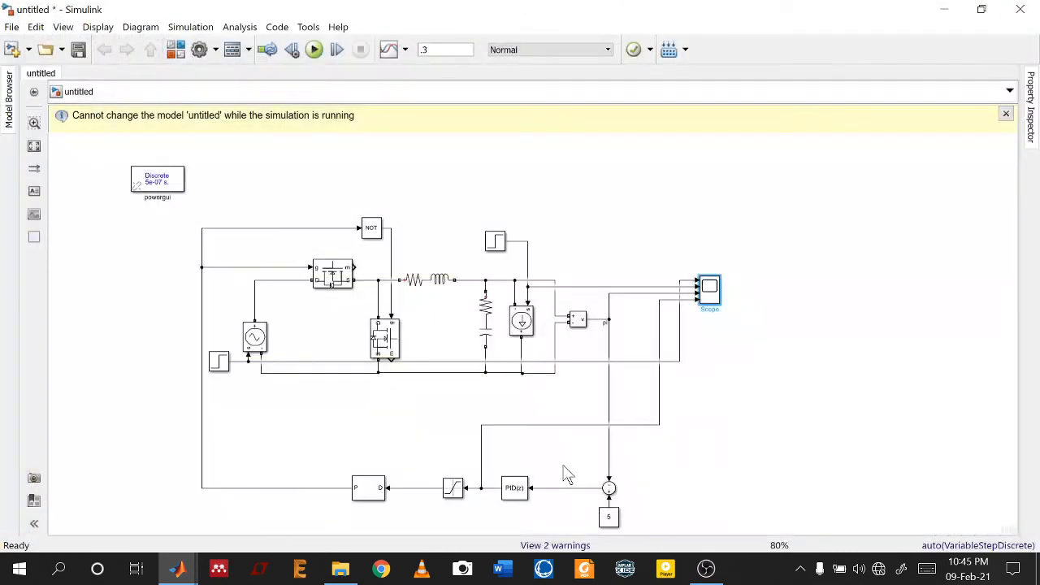
double_click(512, 488)
left_click(230, 477)
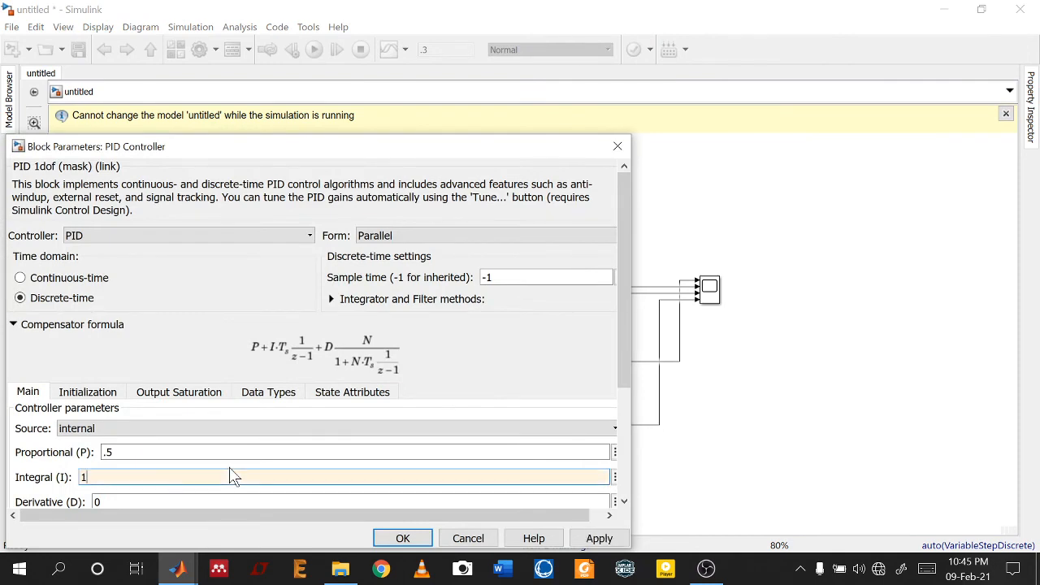
key("Return")
left_click(314, 49)
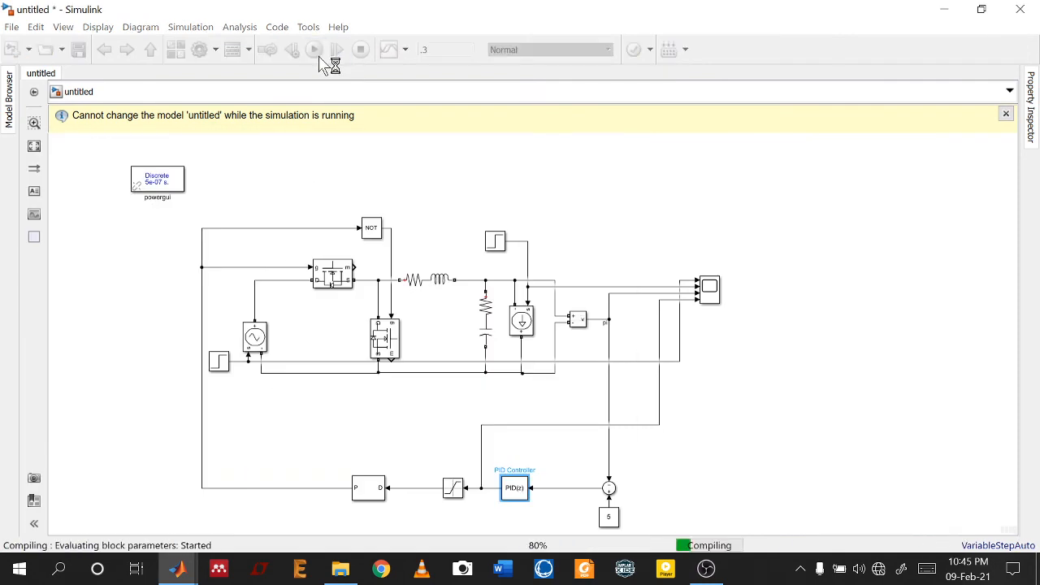
Review the new output voltage in the Scope, set the PID Controller's integral gain to 5 and rerun the model
double_click(709, 289)
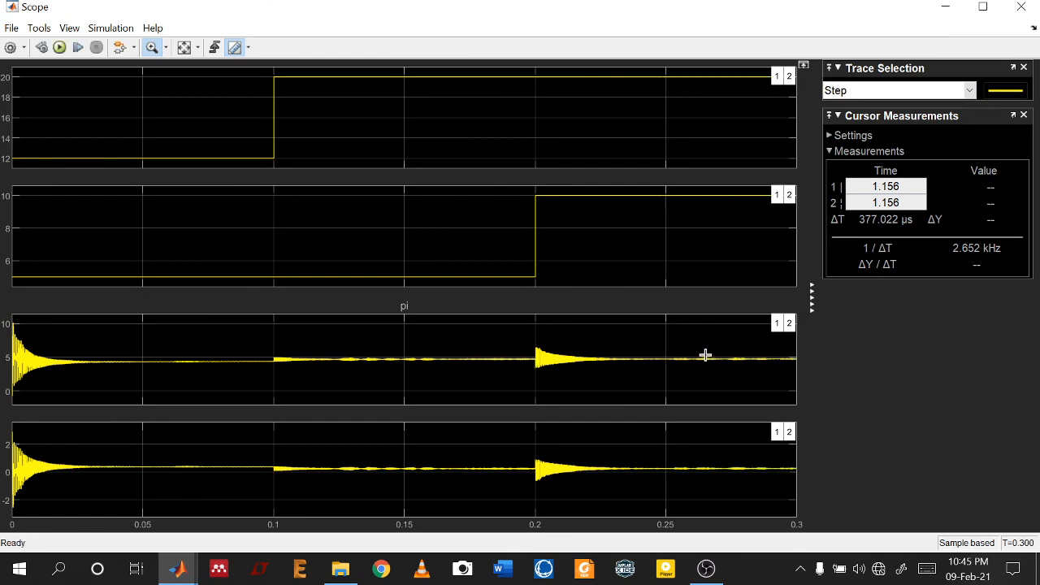
left_click(1021, 6)
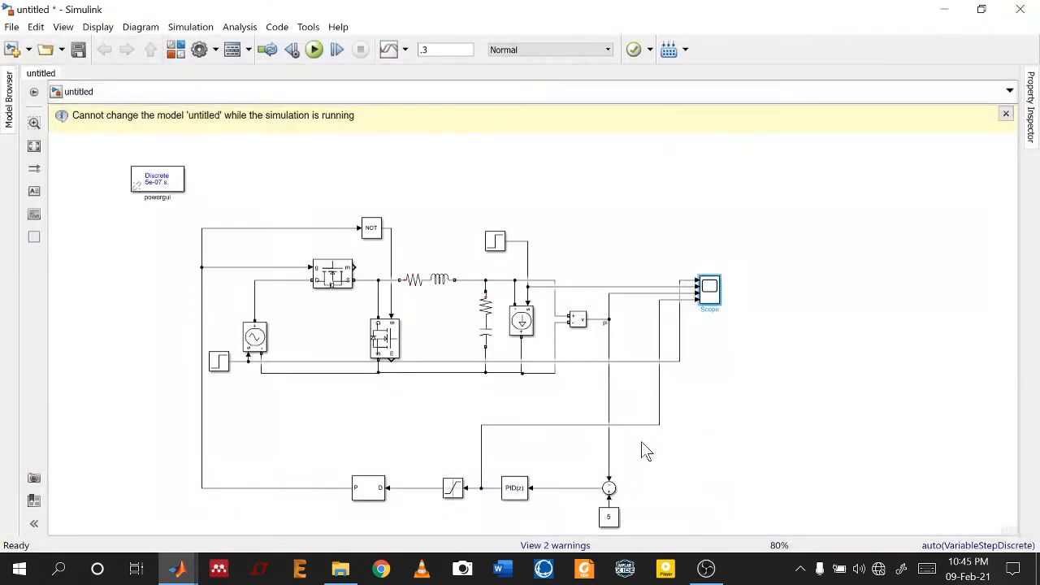
double_click(515, 489)
key("Tab")
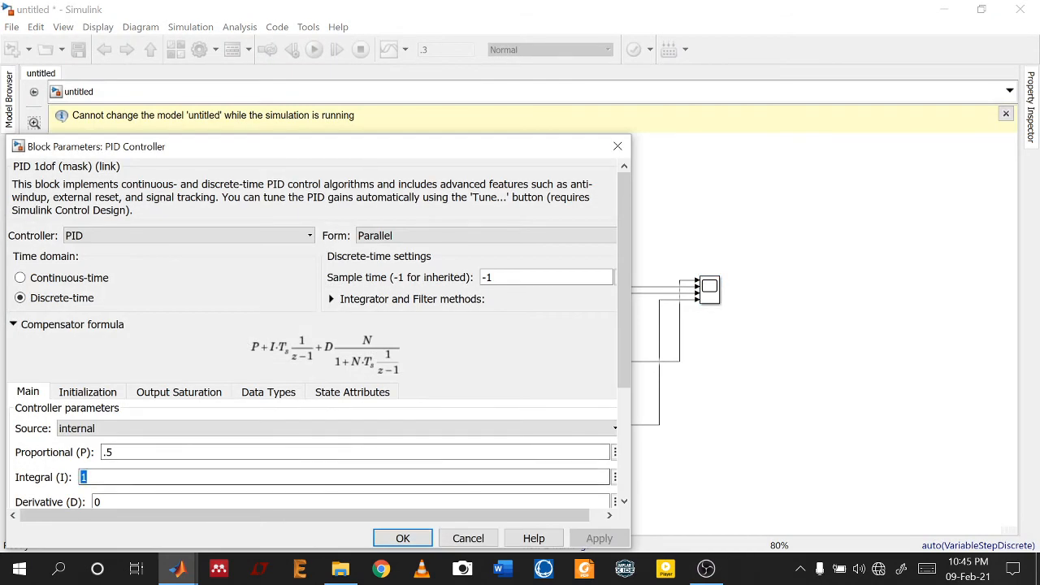
key("Return")
left_click(315, 52)
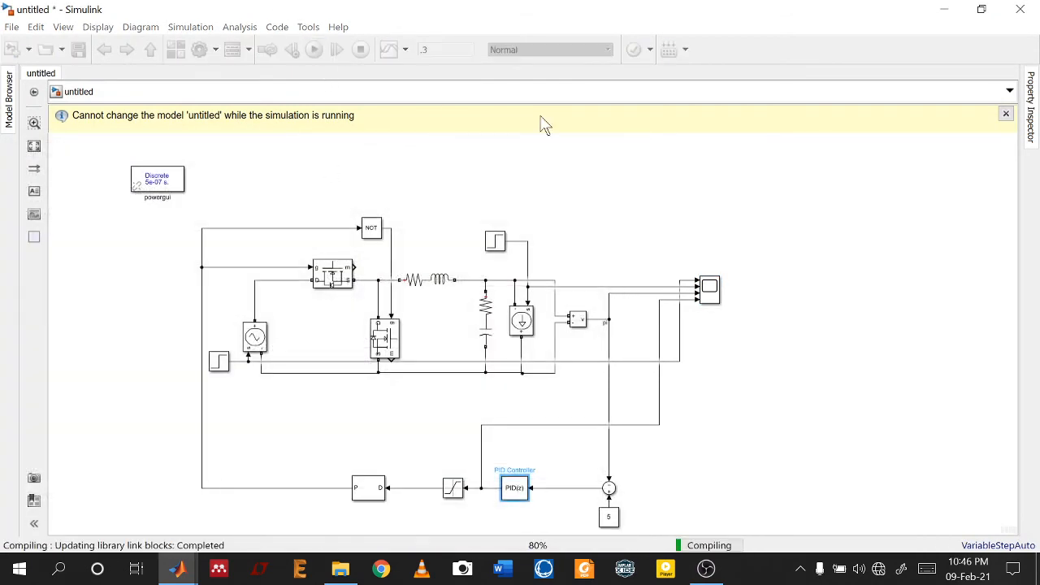
Examine the output voltage in the Scope from about 0.045 to 0.107 s and scale the axes to fit
left_click(715, 297)
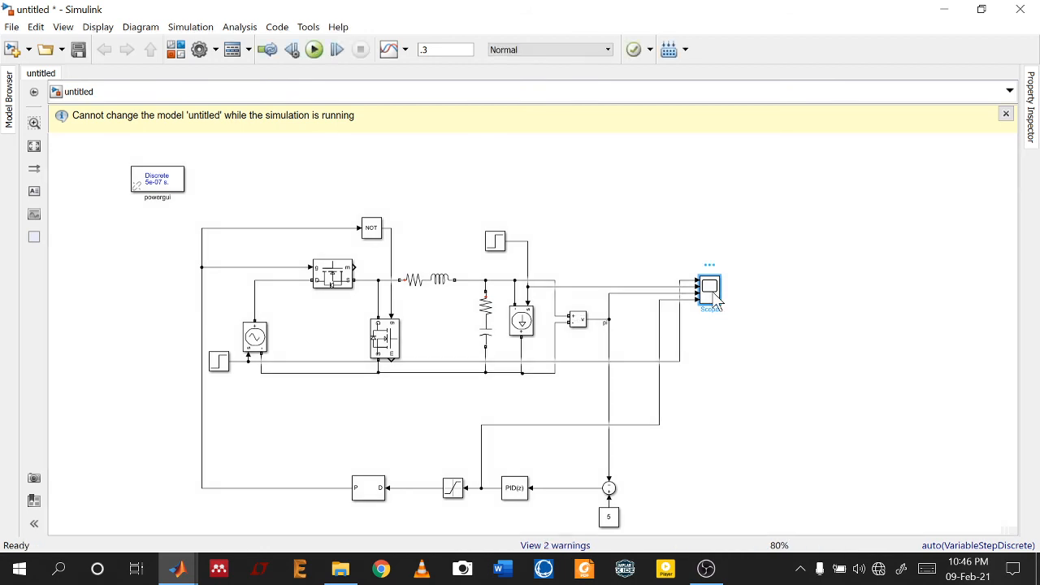
double_click(712, 294)
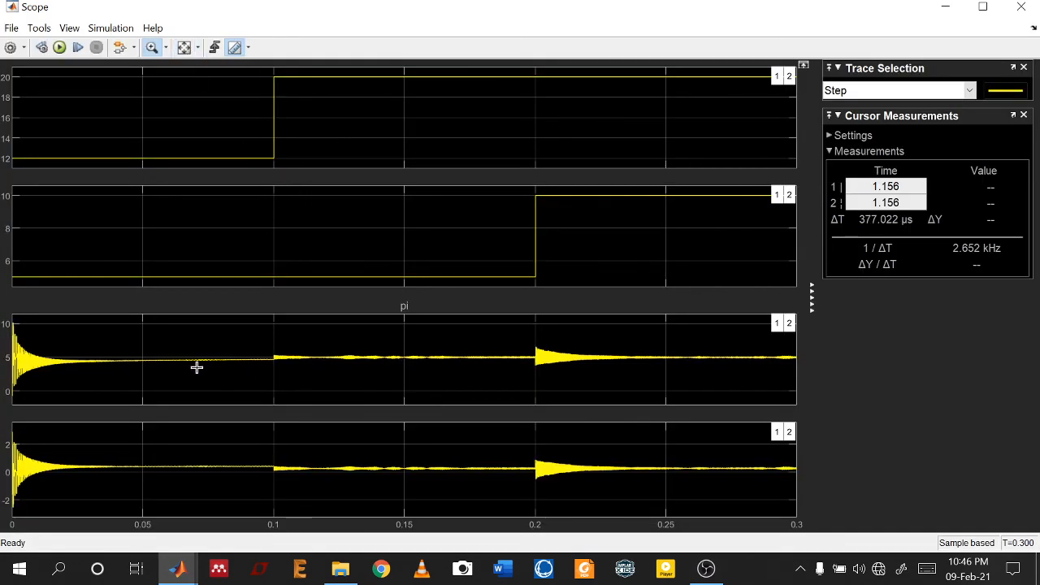
left_click_drag(127, 351, 291, 380)
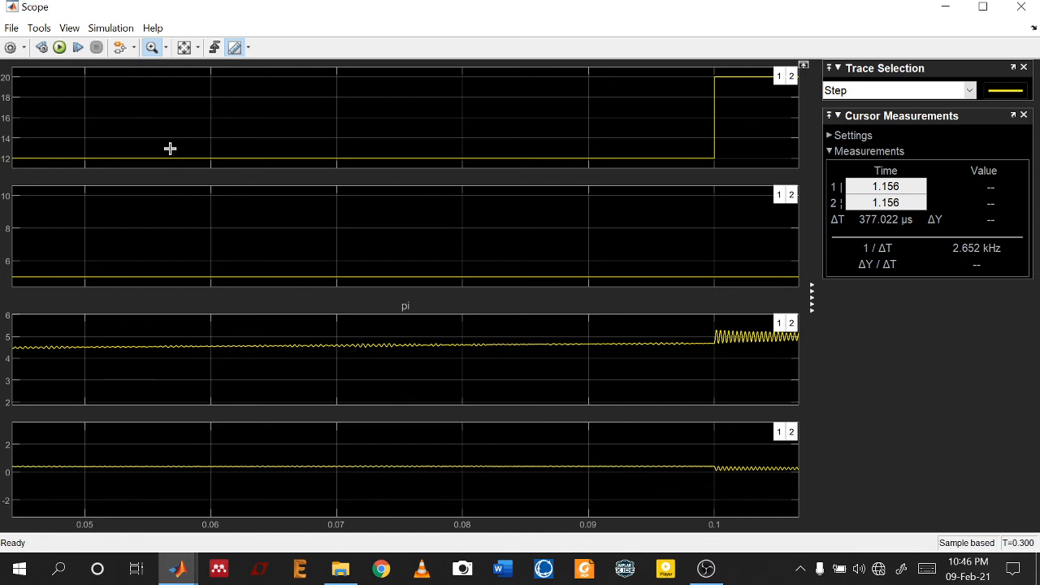
left_click(185, 48)
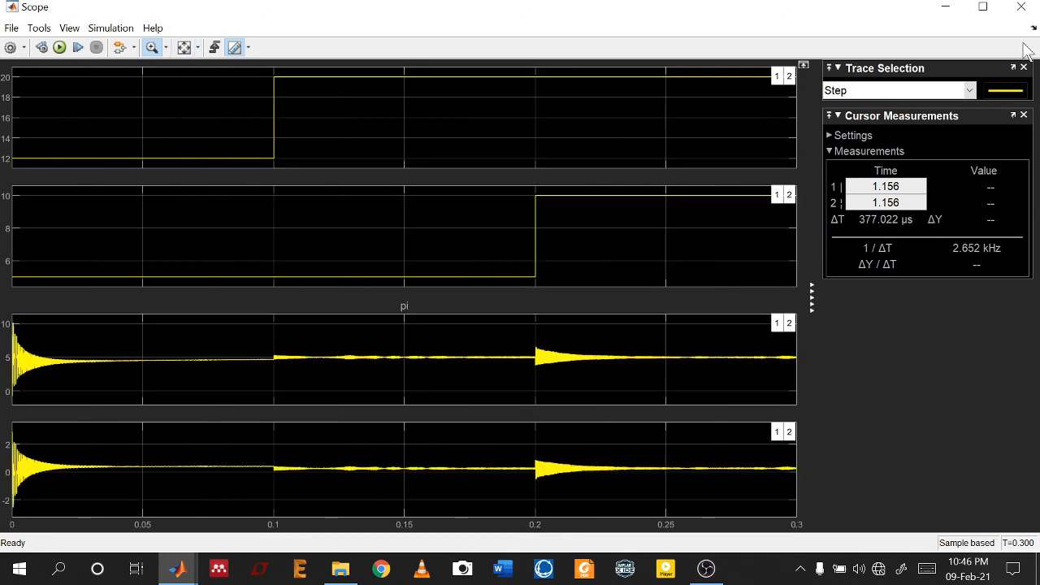
left_click(1021, 6)
Raise the PID Controller's integral gain further and rerun the model
left_click(526, 488)
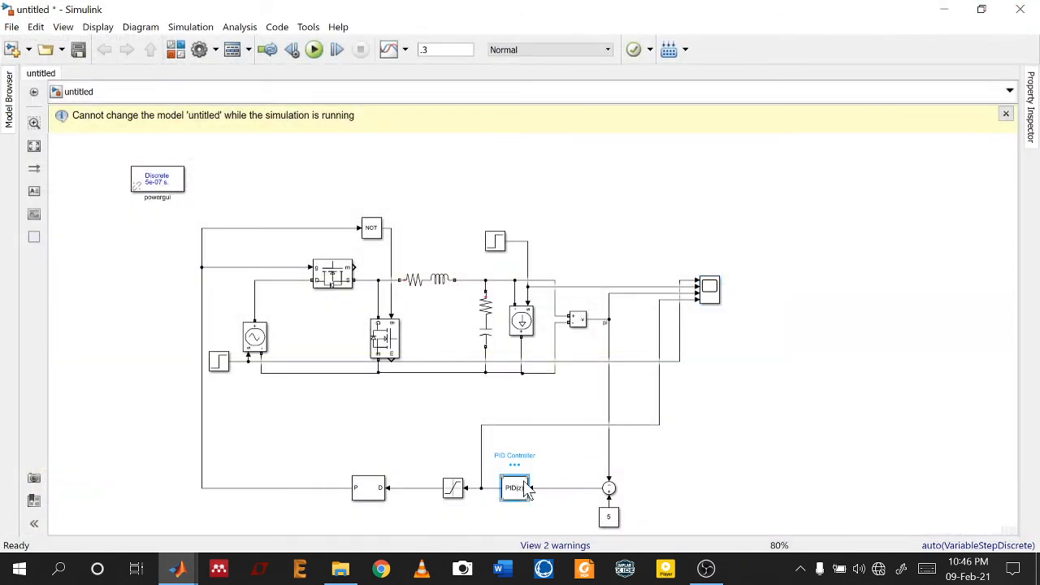
double_click(526, 489)
double_click(273, 478)
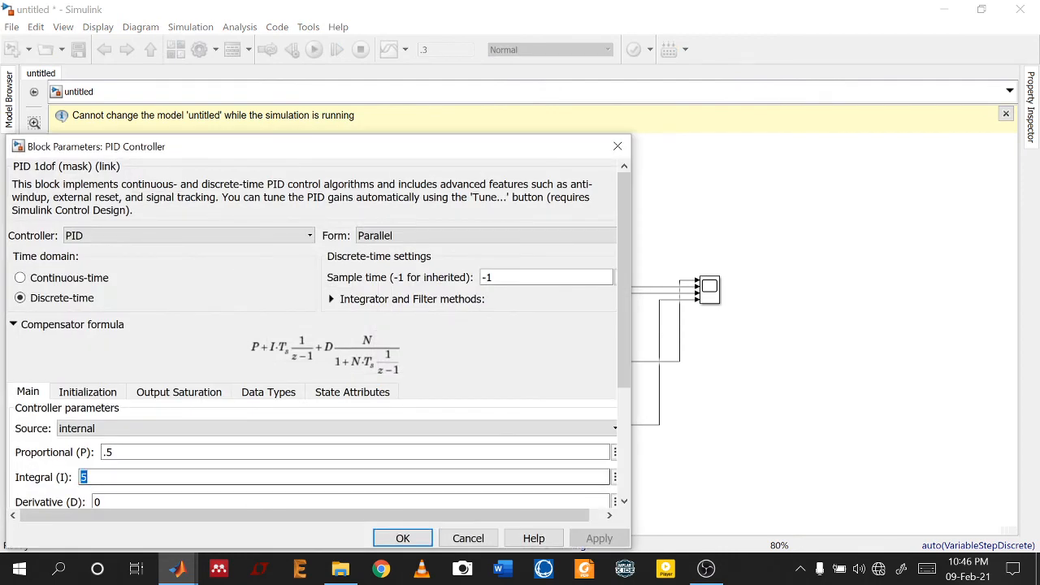
type("1")
key("Return")
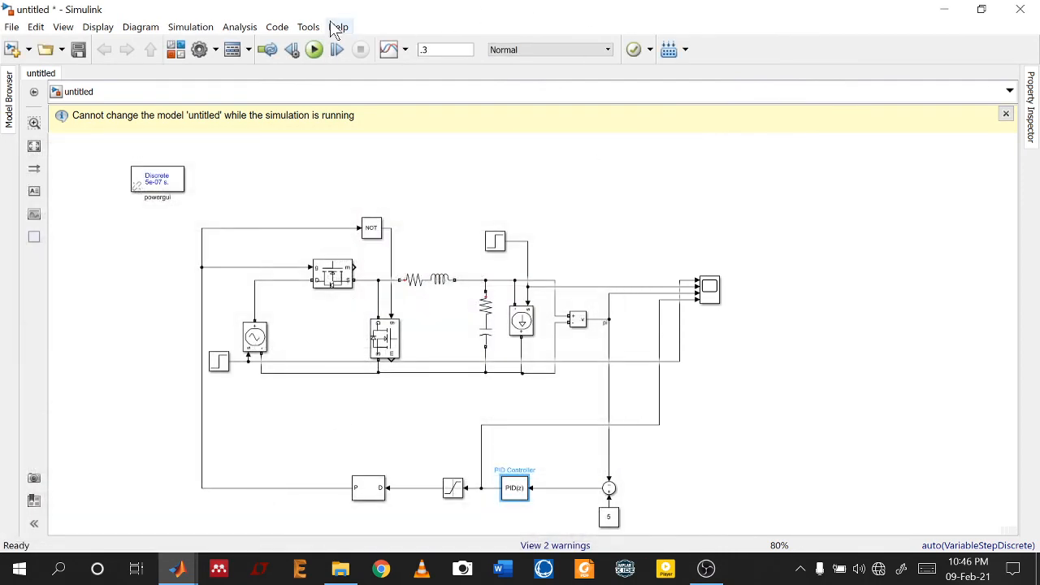
left_click(314, 50)
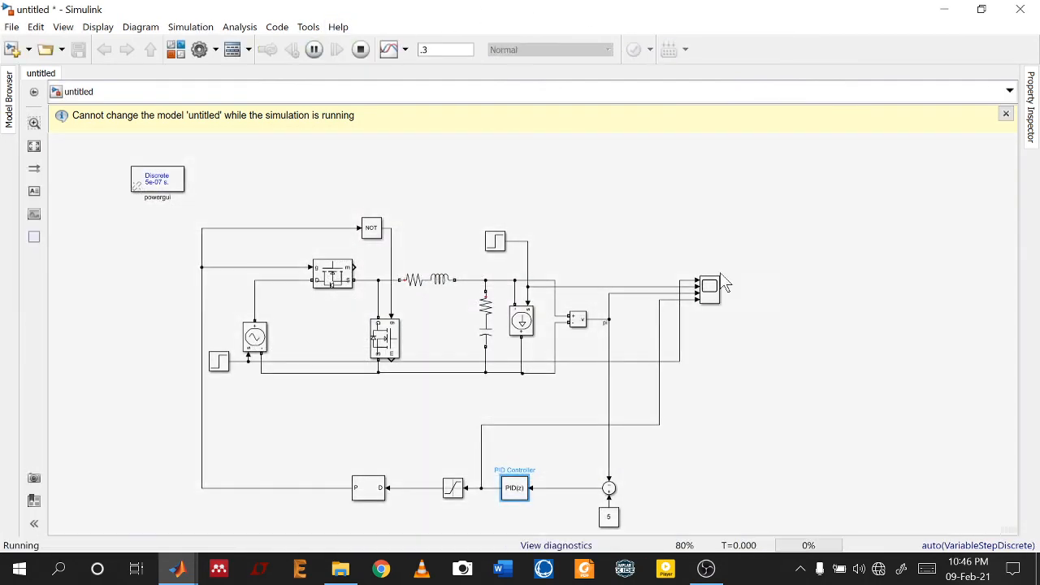
Examine the output voltage ripple just before 0.1 s in the Scope, restore the full view and scale the axes to fit
left_click(713, 294)
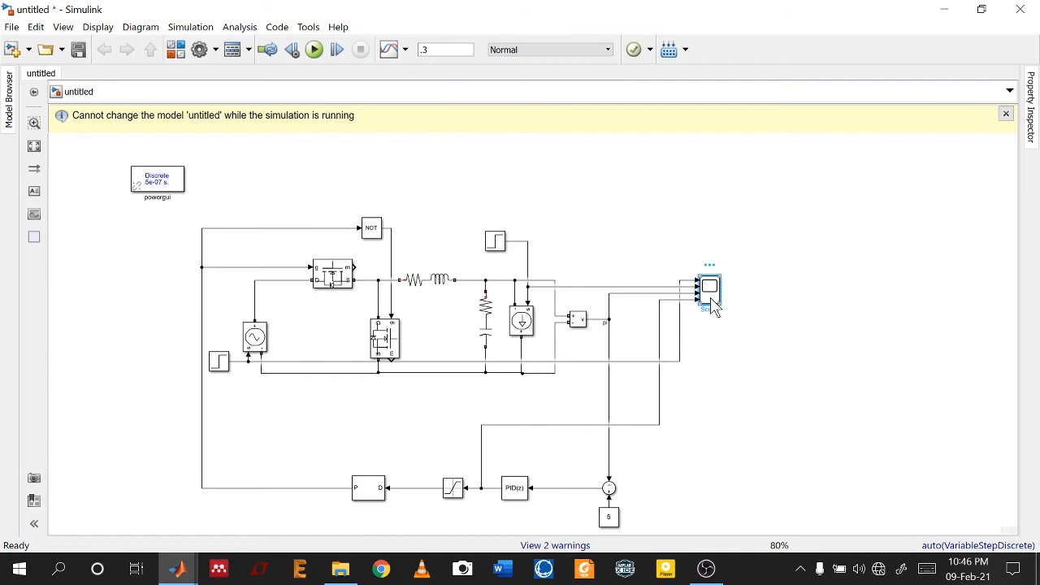
double_click(712, 302)
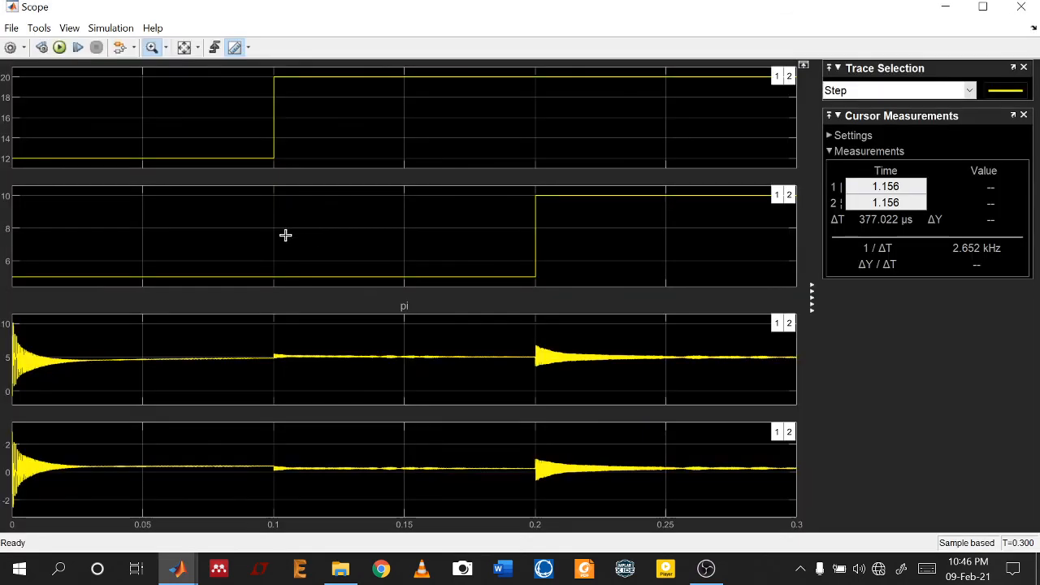
left_click_drag(236, 348, 274, 366)
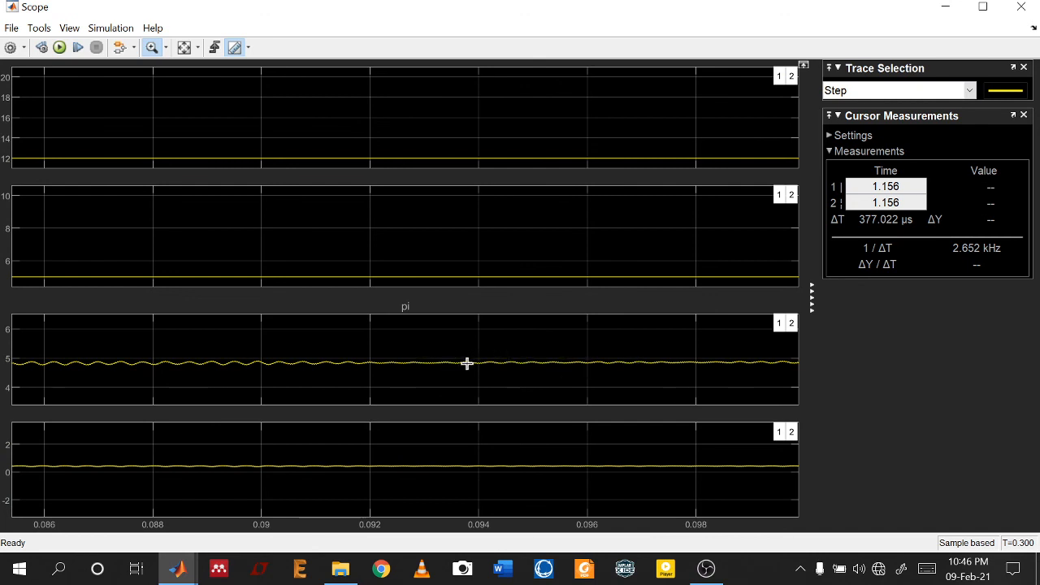
right_click(463, 366)
left_click(497, 393)
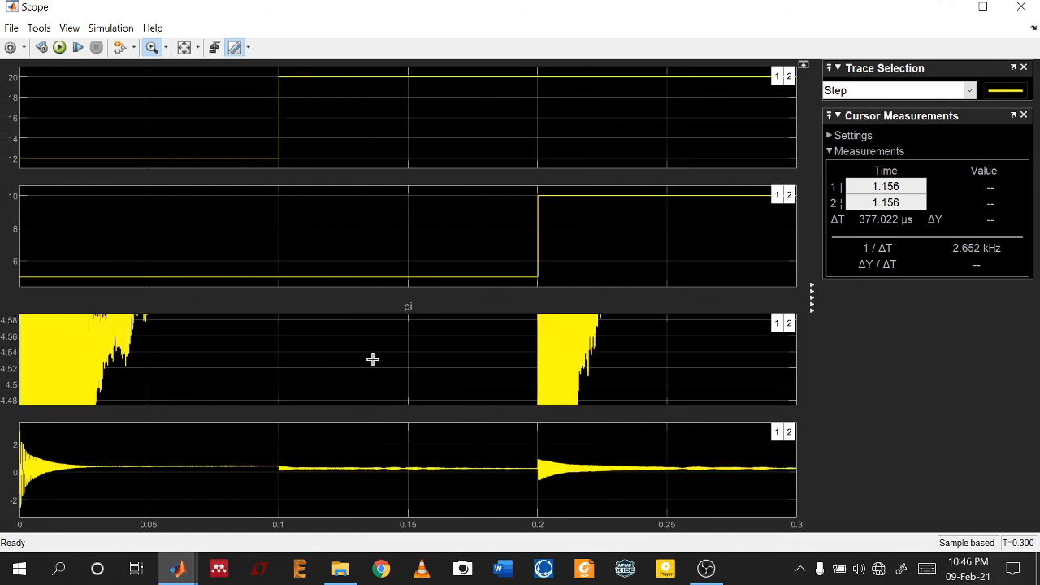
left_click(190, 49)
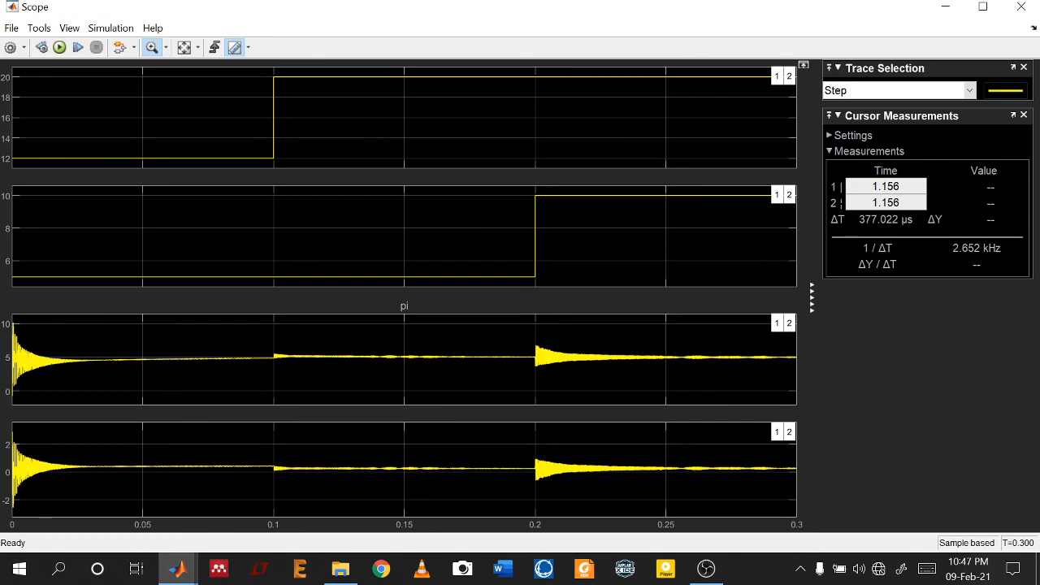
left_click(1020, 7)
Close the untitled model and bring up the buck_pi model
left_click(808, 481)
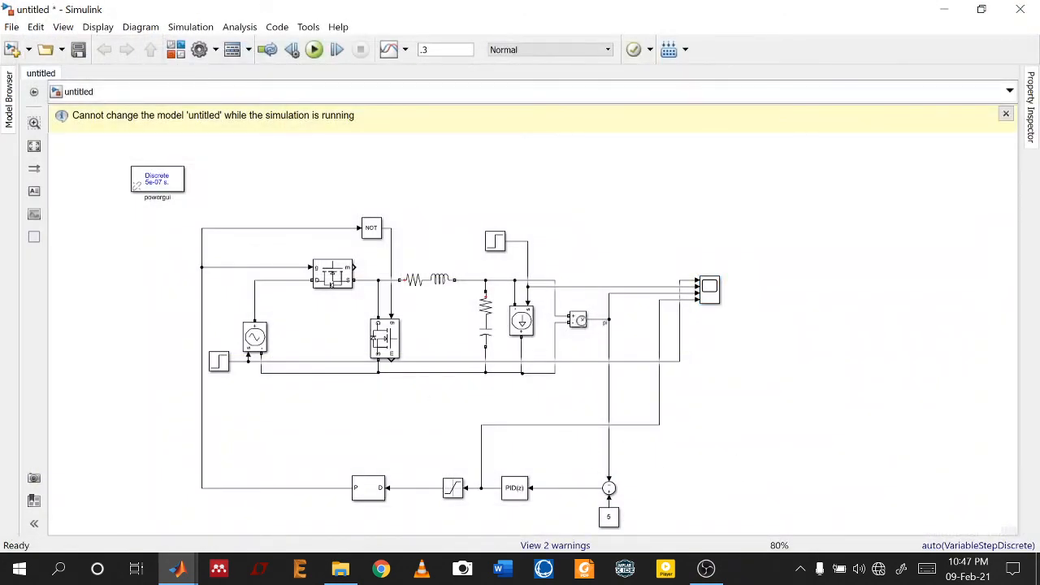
left_click(1020, 9)
left_click(520, 297)
left_click(839, 408)
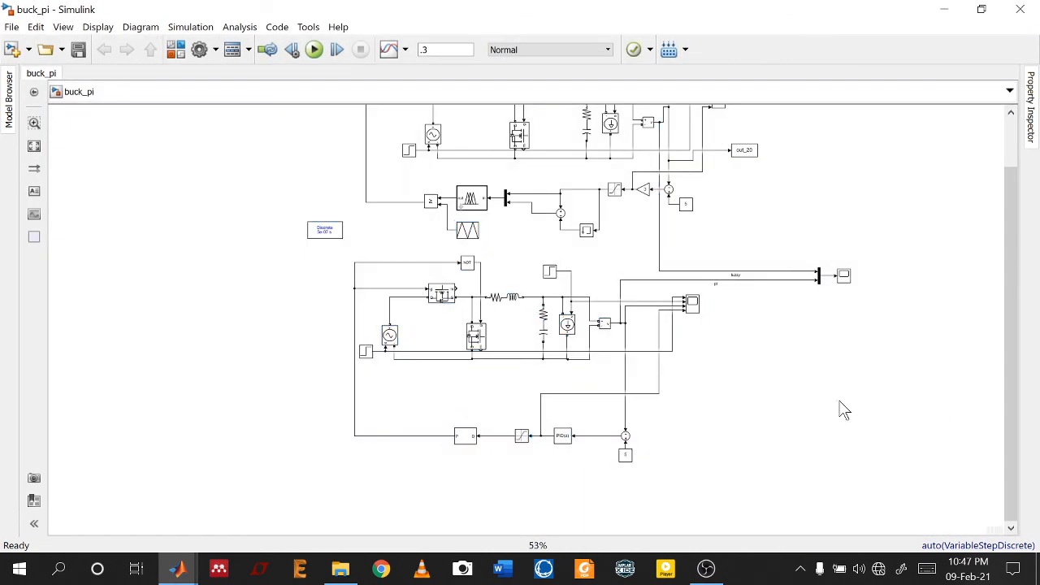
Examine the buck_pi model's fuzzy-controlled and PID-controlled converter circuits and the combined scope fed by both outputs
key("space")
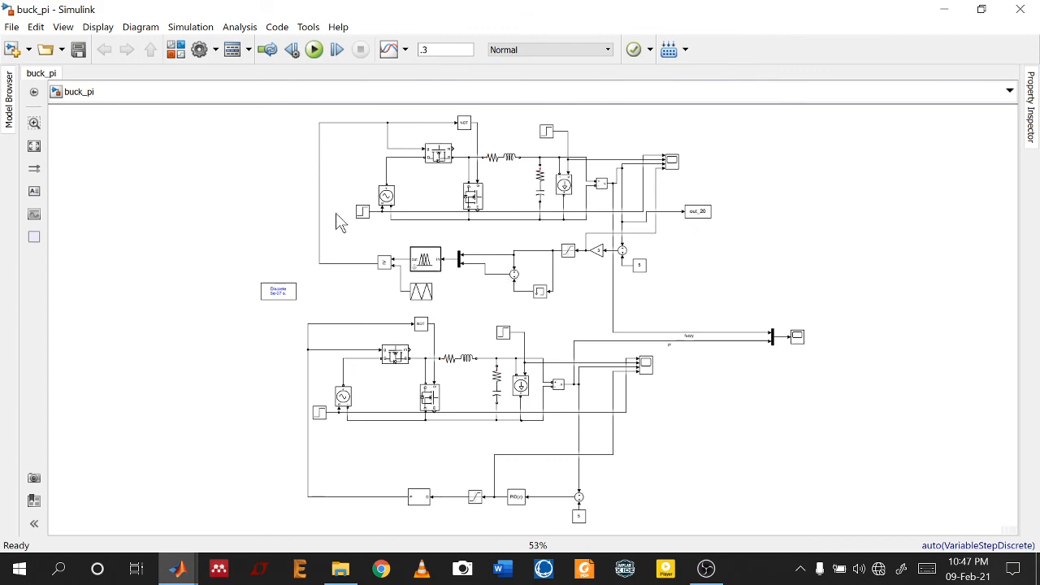
scroll(492, 272, "up", 4)
scroll(494, 271, "down", 3)
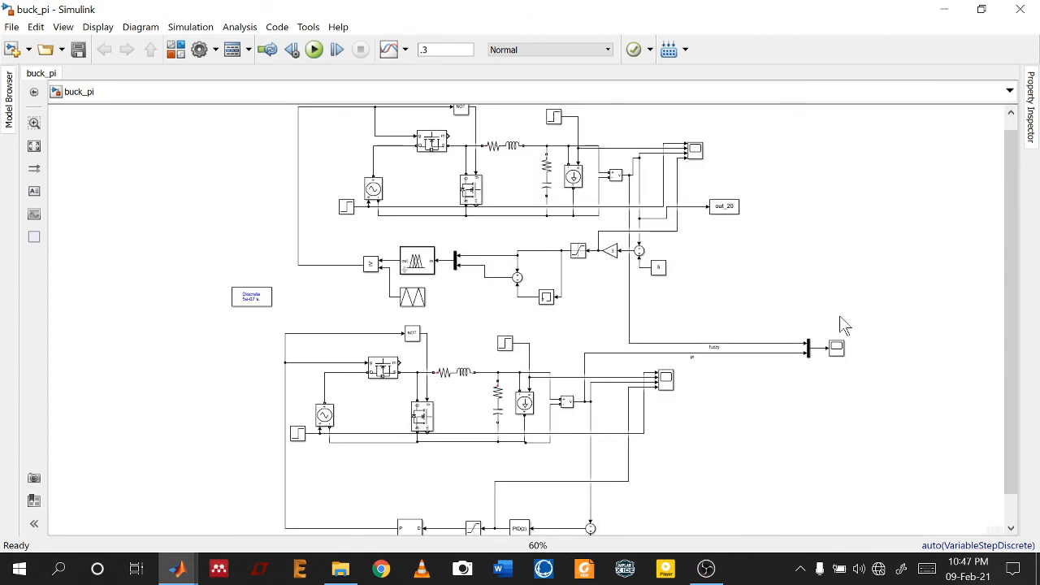
scroll(1011, 268, "up", 1)
scroll(546, 175, "up", 2)
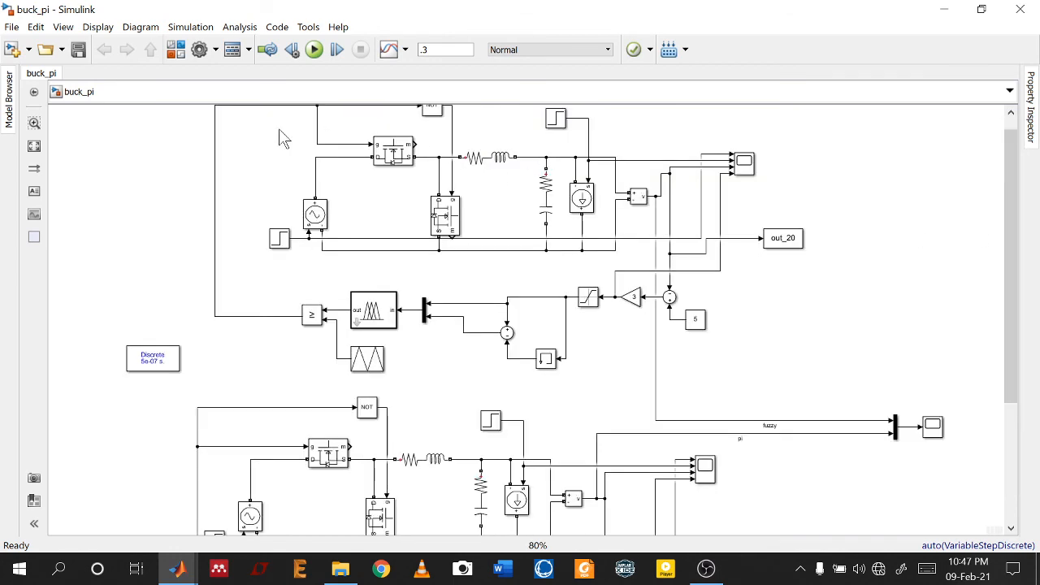
scroll(650, 388, "down", 2)
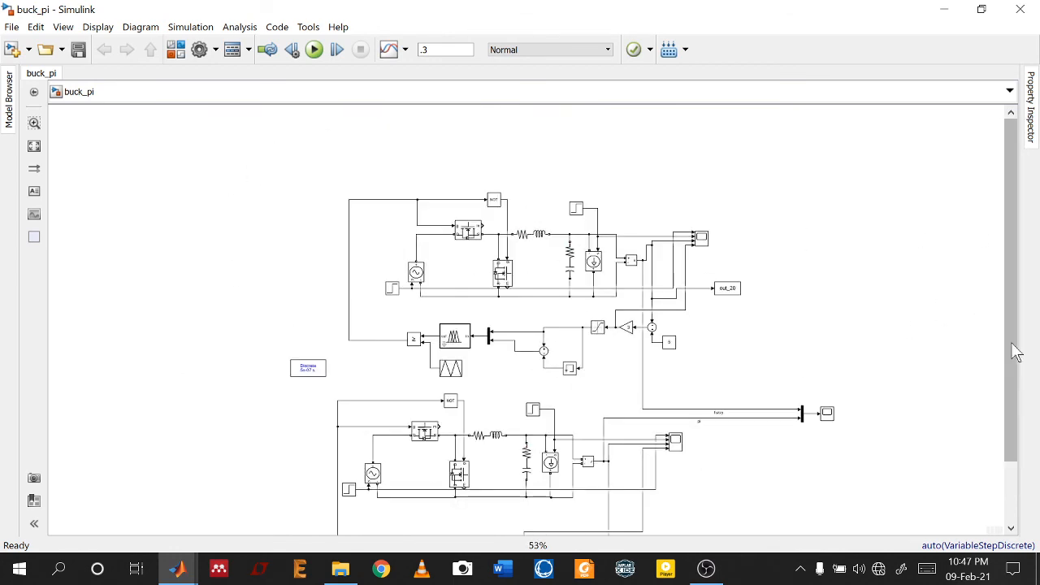
scroll(1020, 388, "down", 2)
scroll(581, 520, "down", 1)
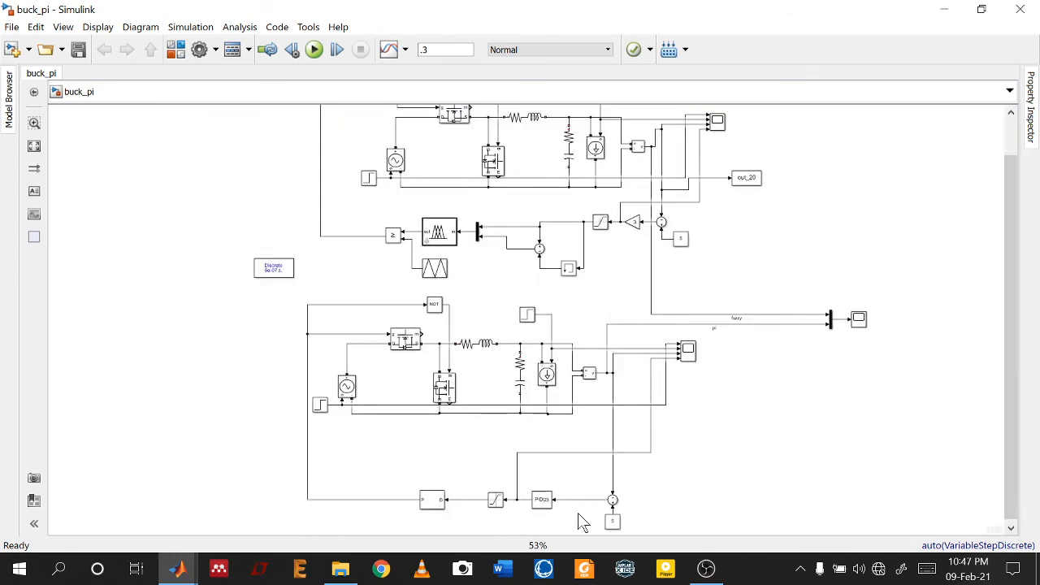
scroll(483, 499, "up", 3)
scroll(557, 463, "down", 2)
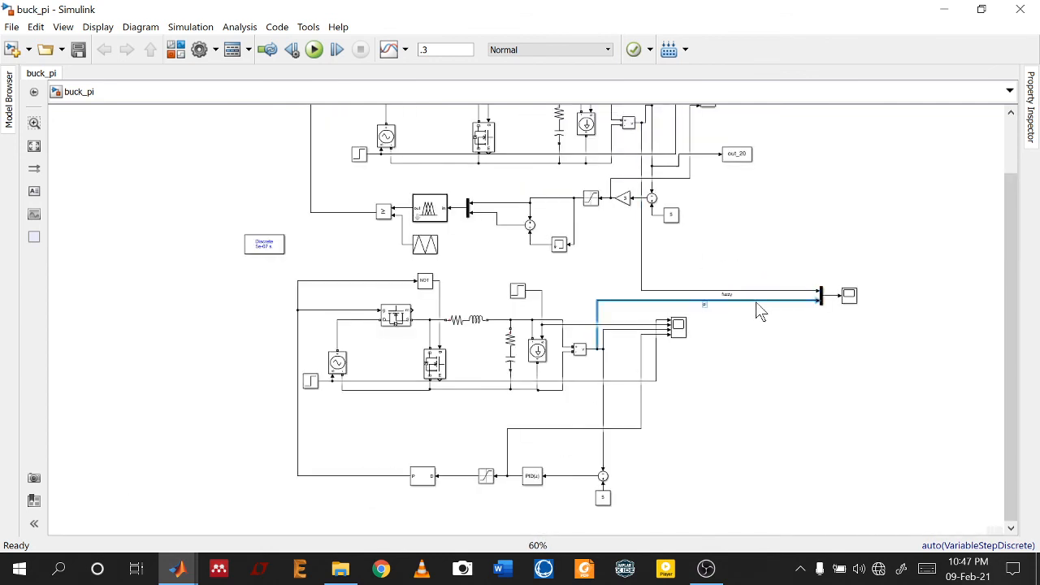
Shift the vertical segment of the fuzzy signal line in line with the pi line's riser and run the buck_pi model
left_click(850, 301)
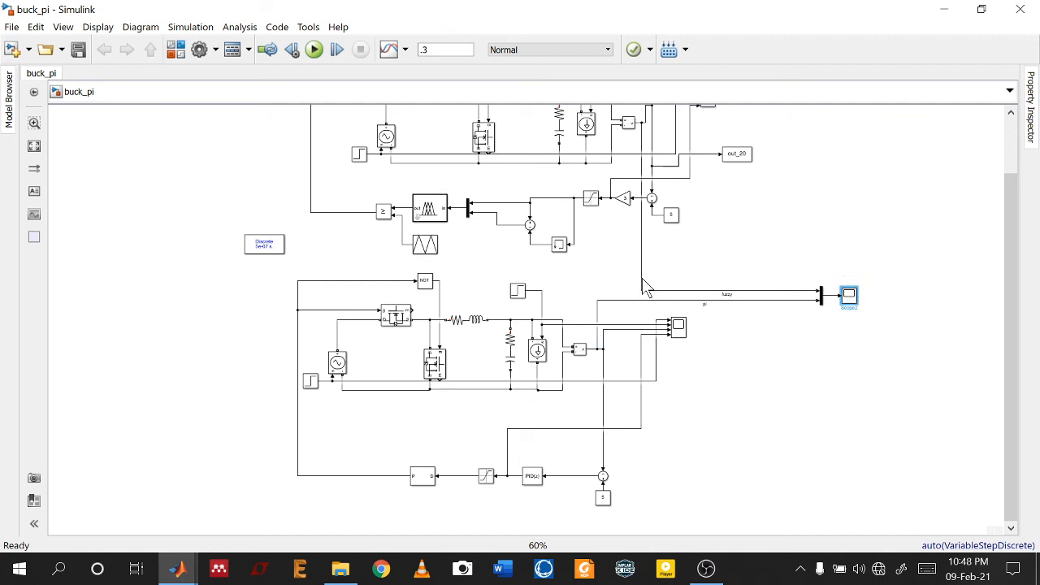
left_click_drag(642, 278, 597, 278)
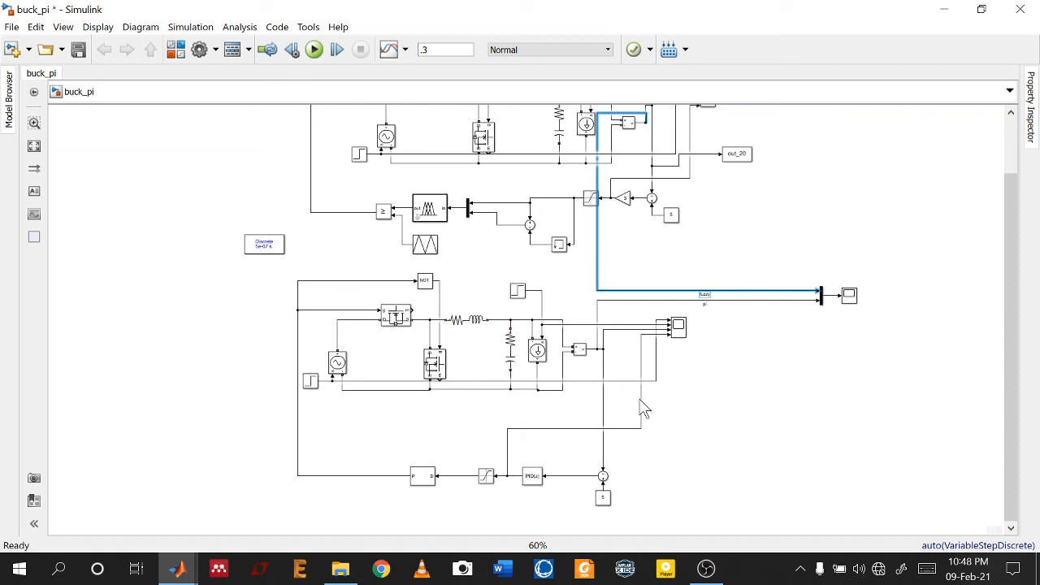
left_click(314, 50)
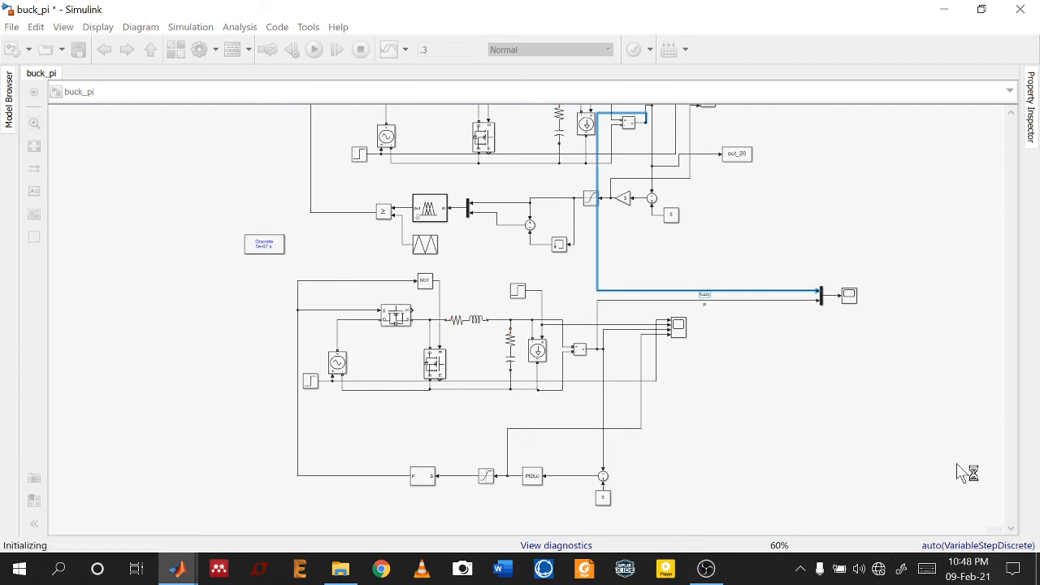
left_click(707, 571)
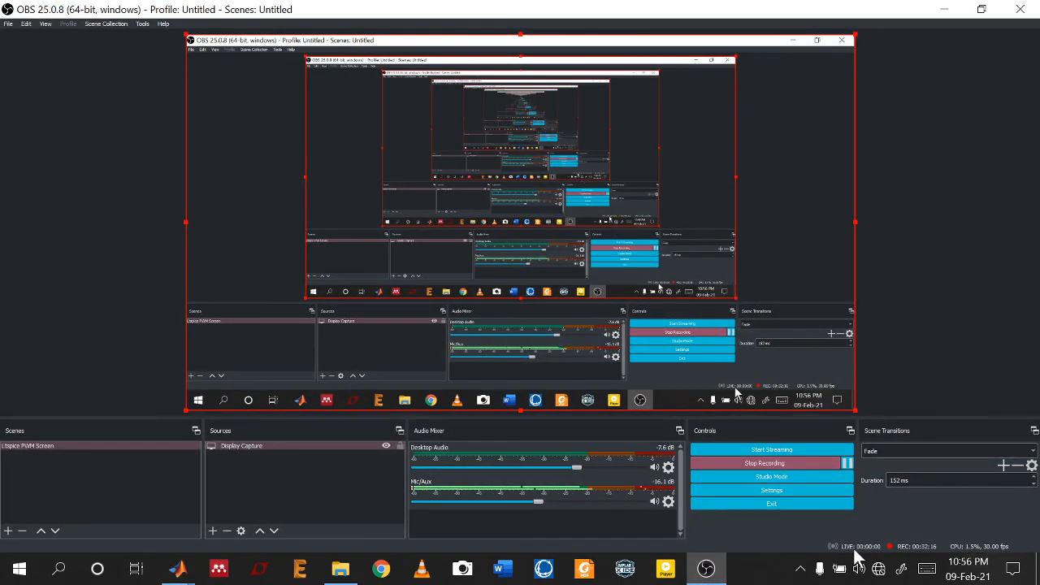
left_click(944, 10)
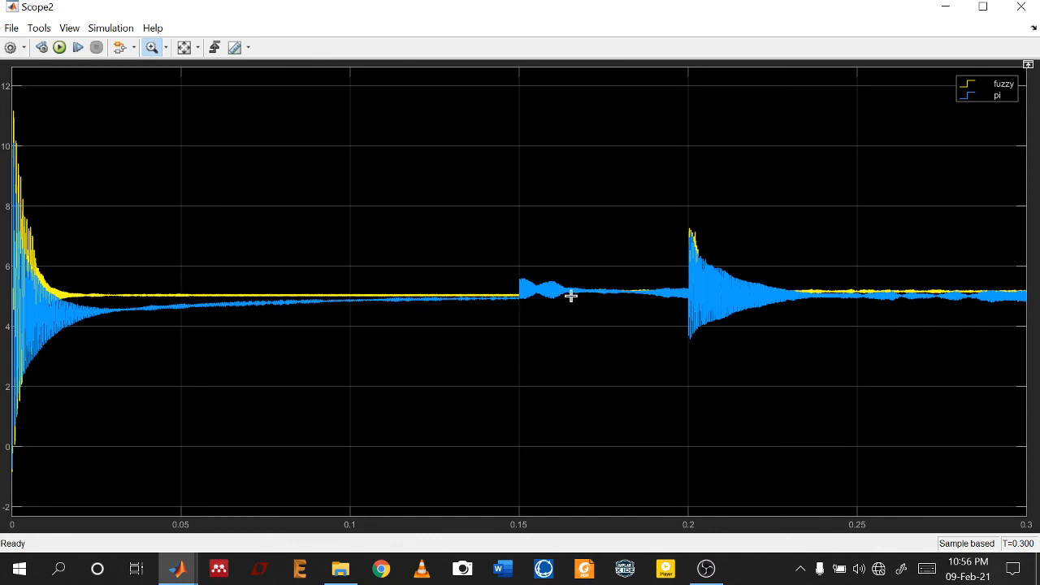
Compare the fuzzy and pi output voltages in Scope2 from about 0.148 to 0.171 s and restore the full view
left_click_drag(515, 268, 590, 311)
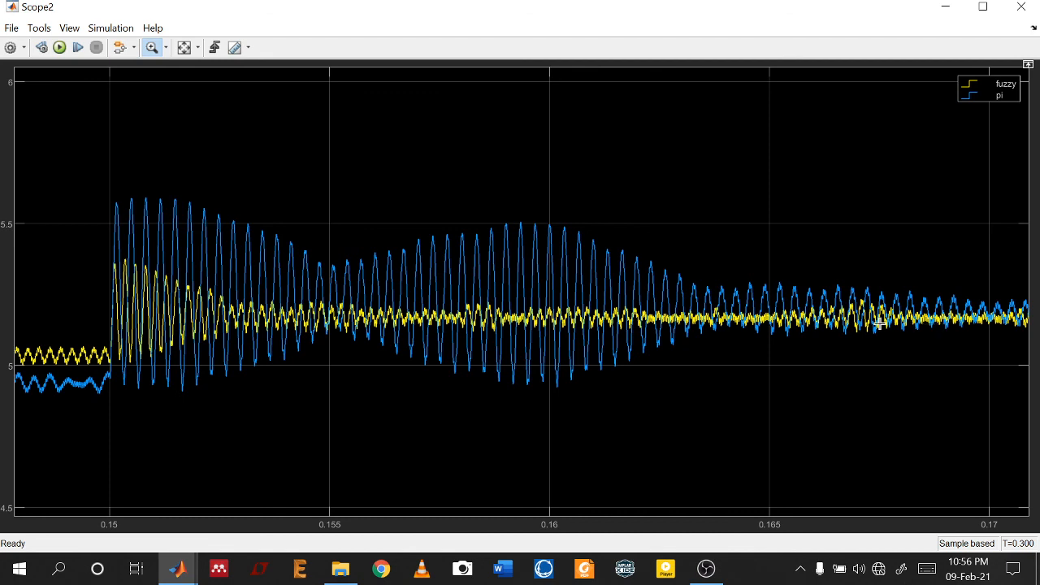
right_click(760, 365)
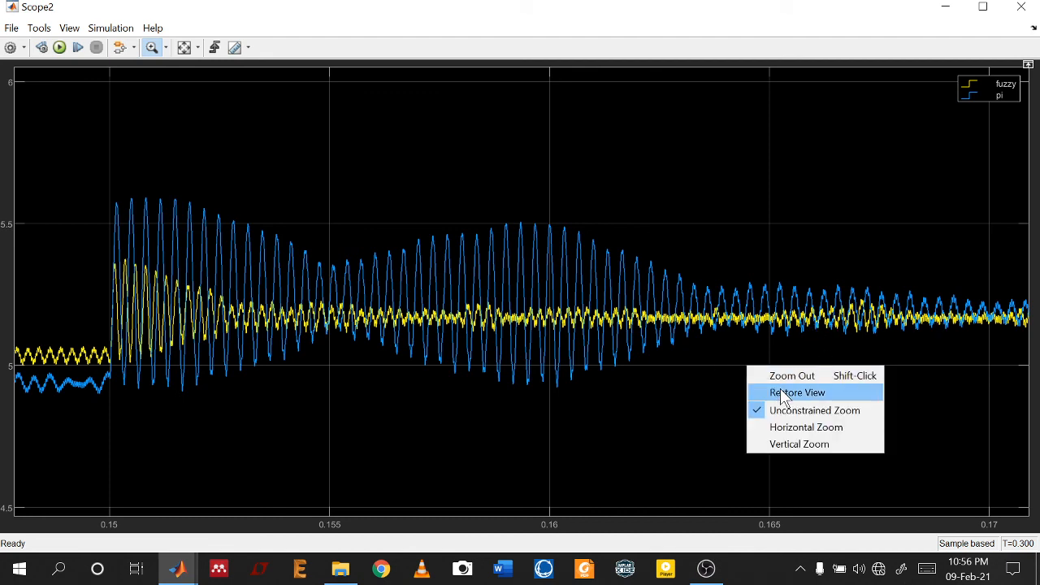
left_click(782, 395)
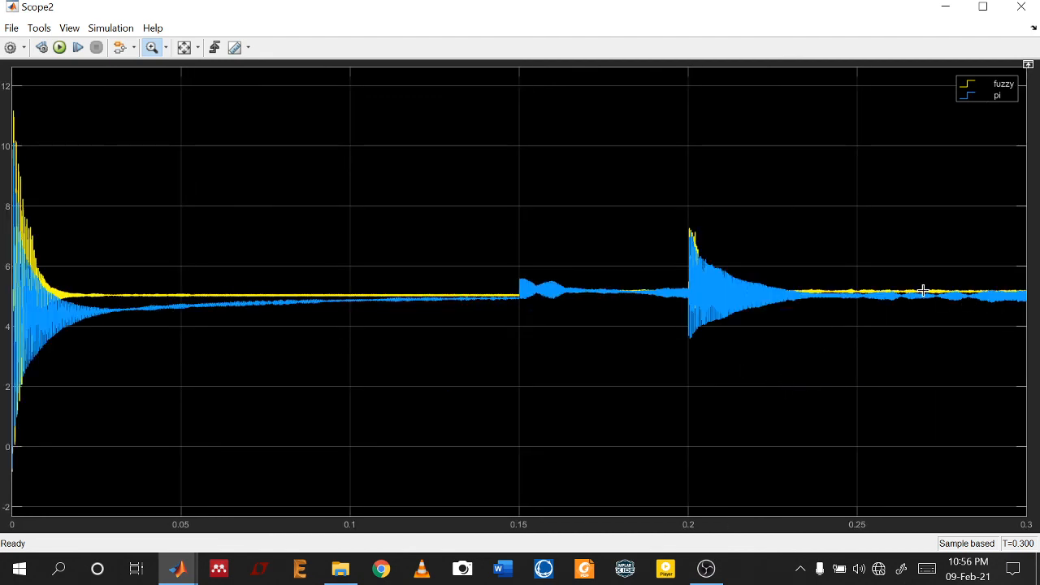